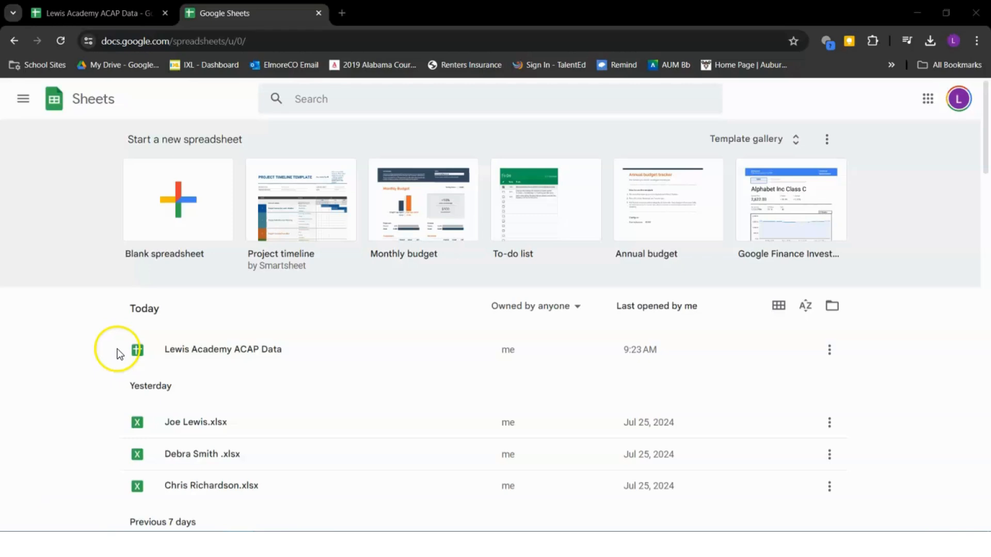
# Open a new blank spreadsheet from the Blank tile on the Sheets home page
pyautogui.click(177, 200)
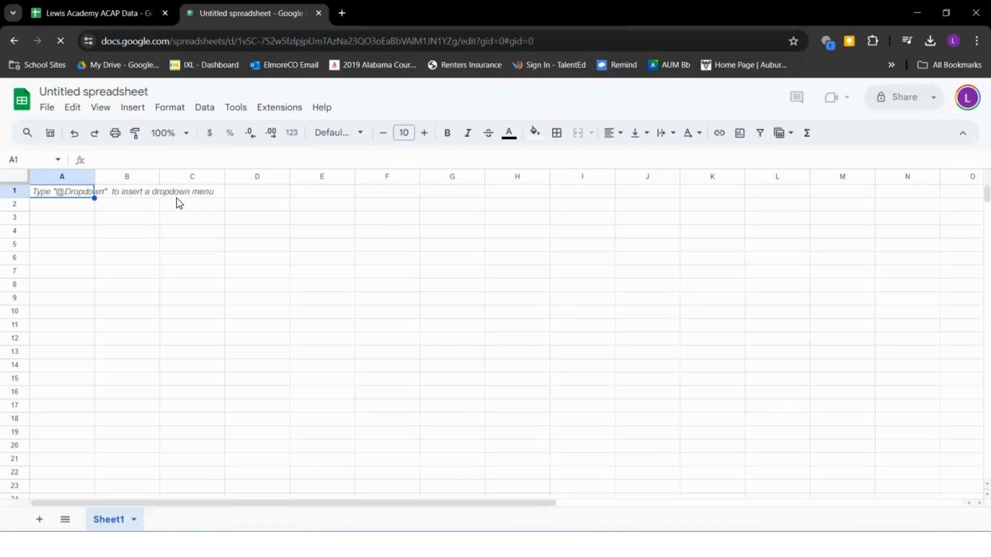
# Start a File > Import and switch it to uploading a file from the computer
pyautogui.click(47, 108)
pyautogui.click(47, 108)
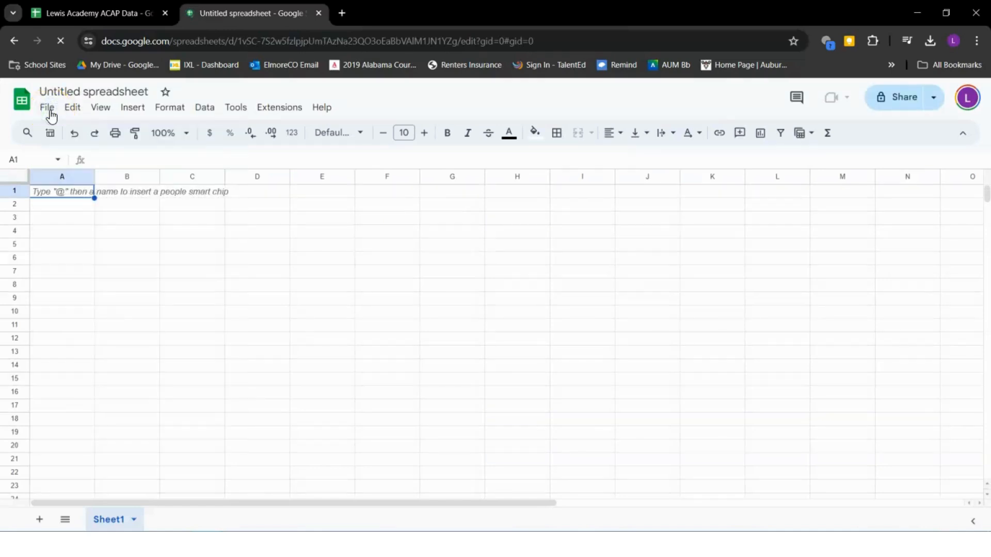
pyautogui.click(48, 108)
pyautogui.click(71, 172)
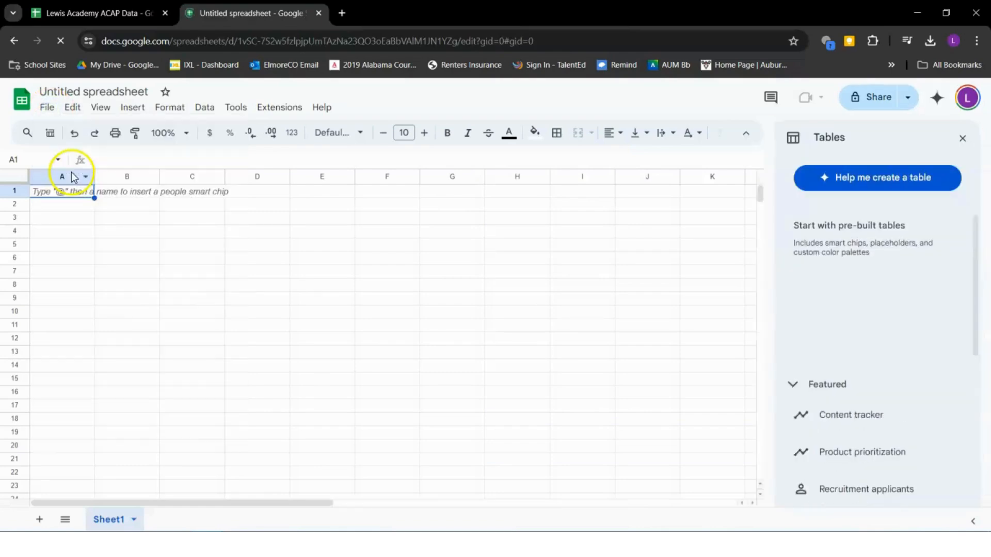
pyautogui.click(47, 108)
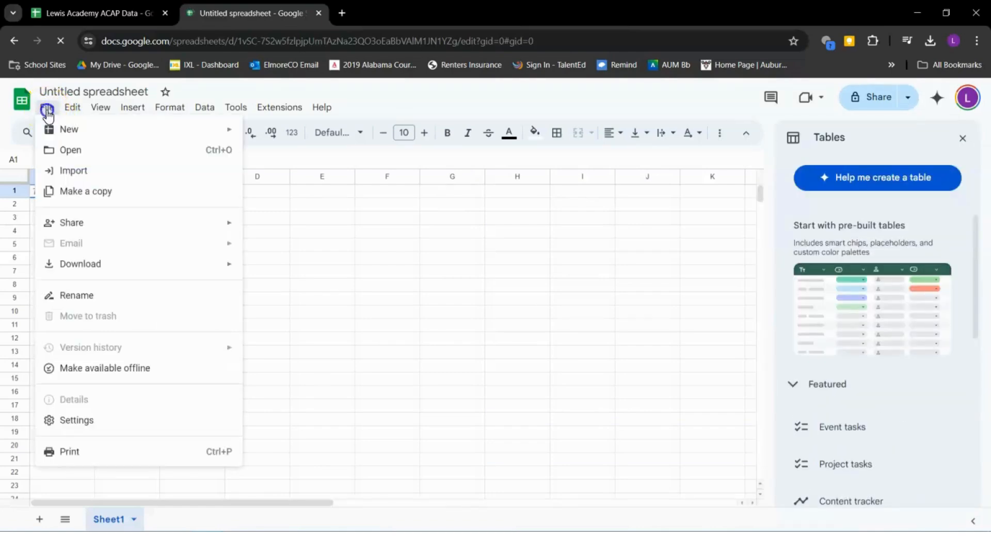
pyautogui.click(60, 171)
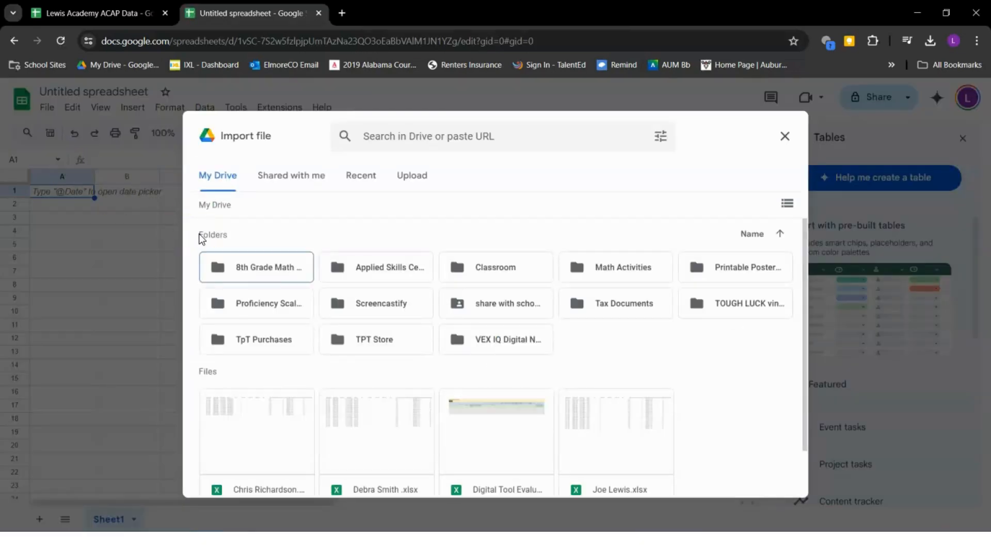
pyautogui.scroll(-1, 268, 413)
pyautogui.scroll(1, 270, 411)
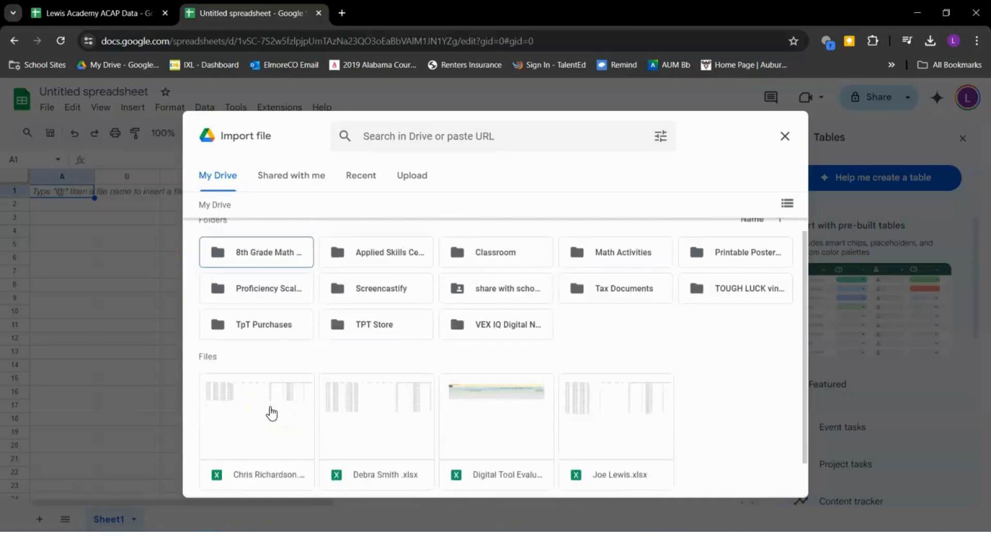
pyautogui.click(412, 183)
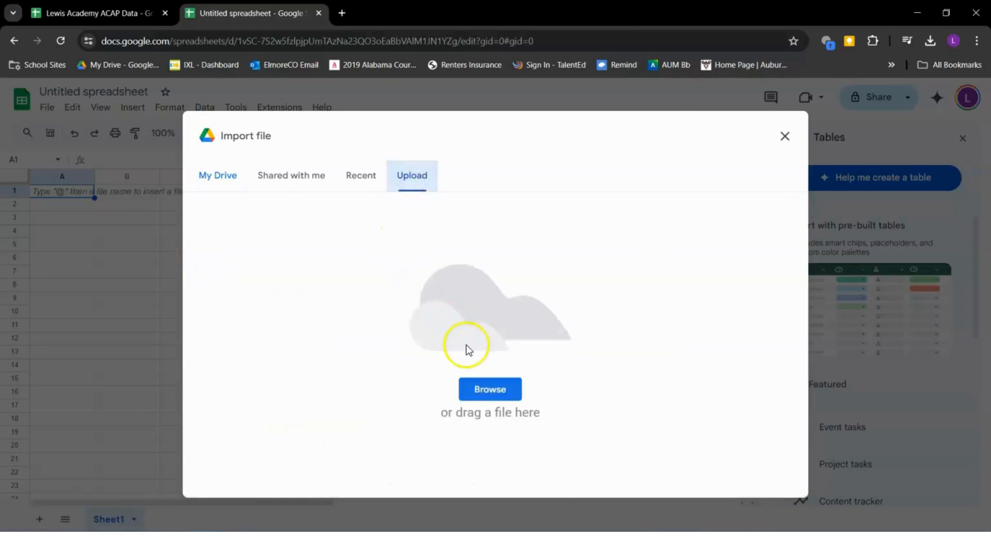
# Upload the first teacher's Excel workbook from Downloads, replacing the spreadsheet's contents
pyautogui.click(506, 389)
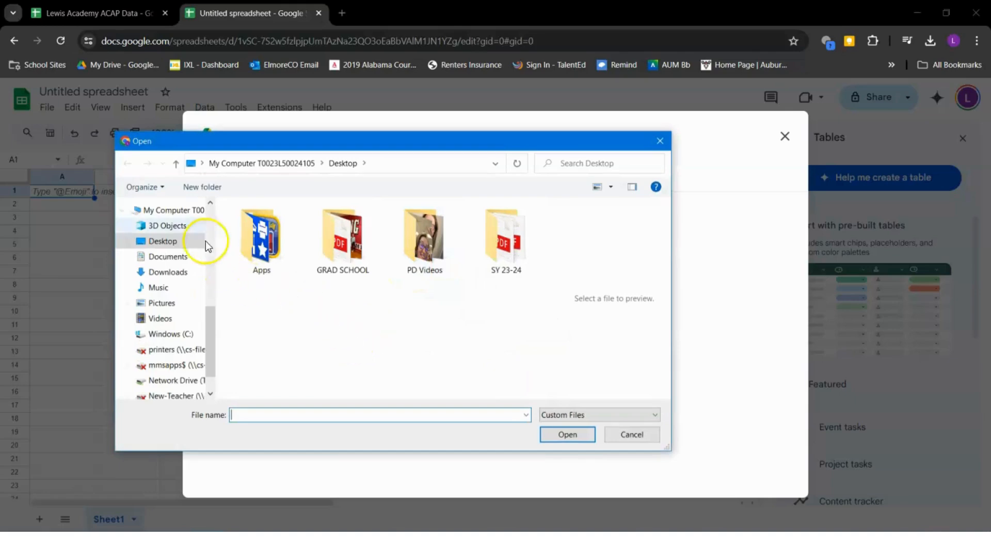
pyautogui.click(165, 274)
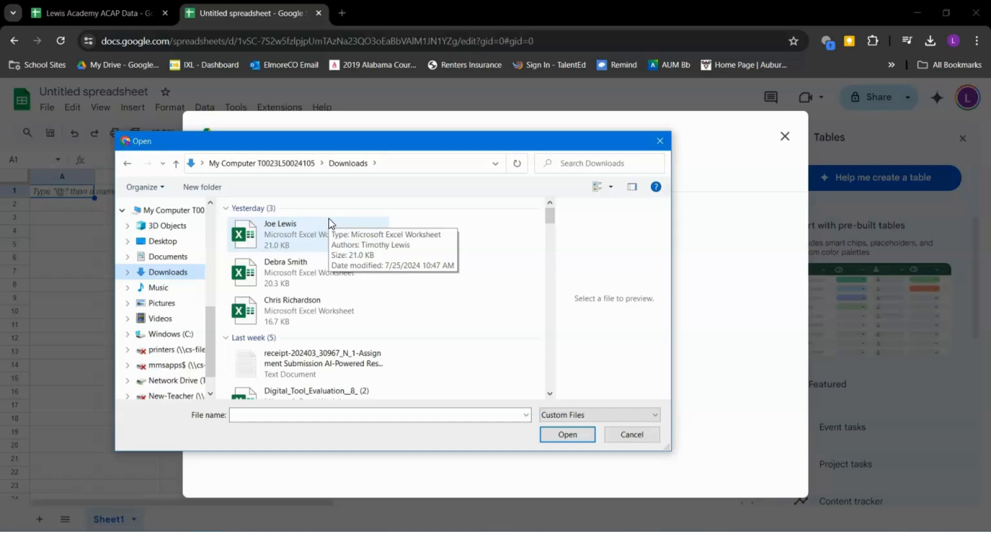
pyautogui.click(329, 218)
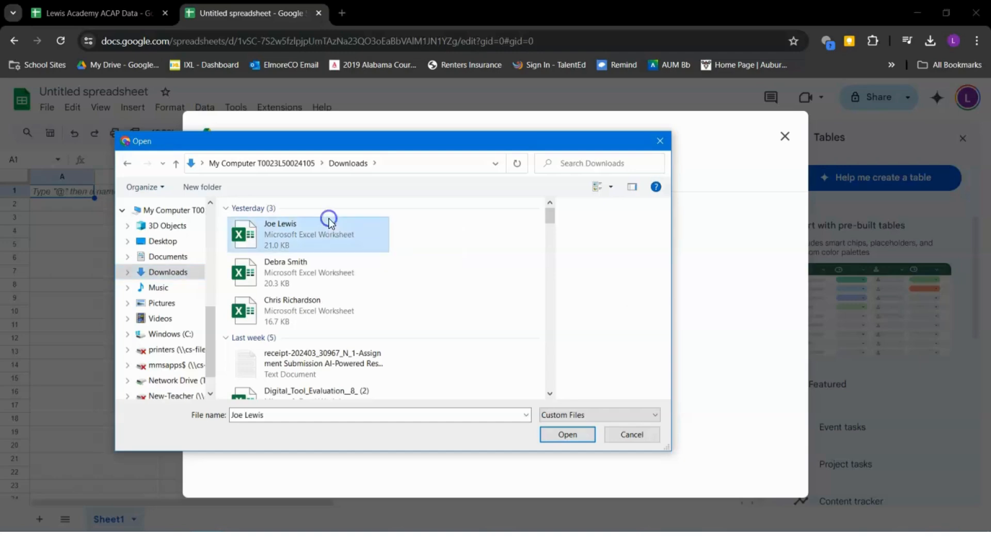
pyautogui.click(561, 432)
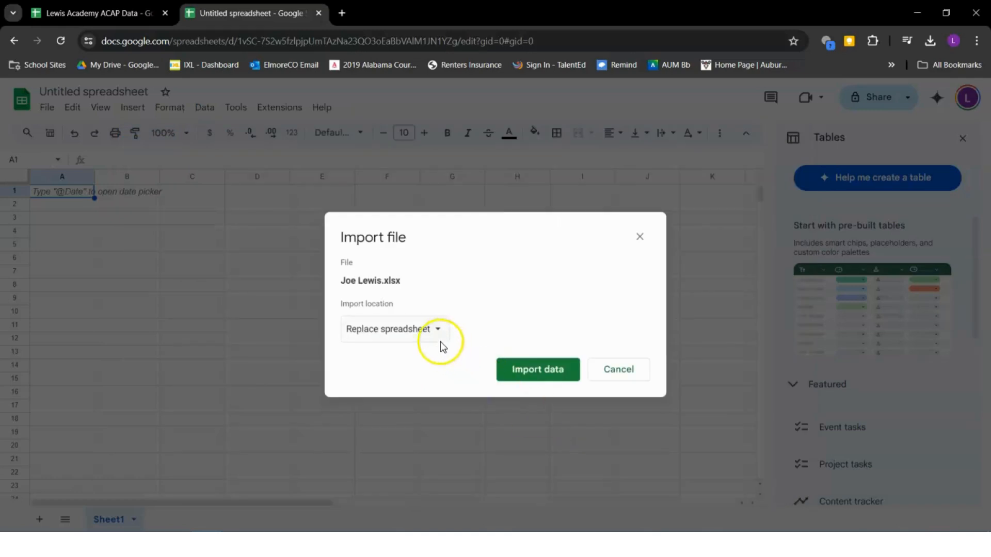
pyautogui.click(522, 370)
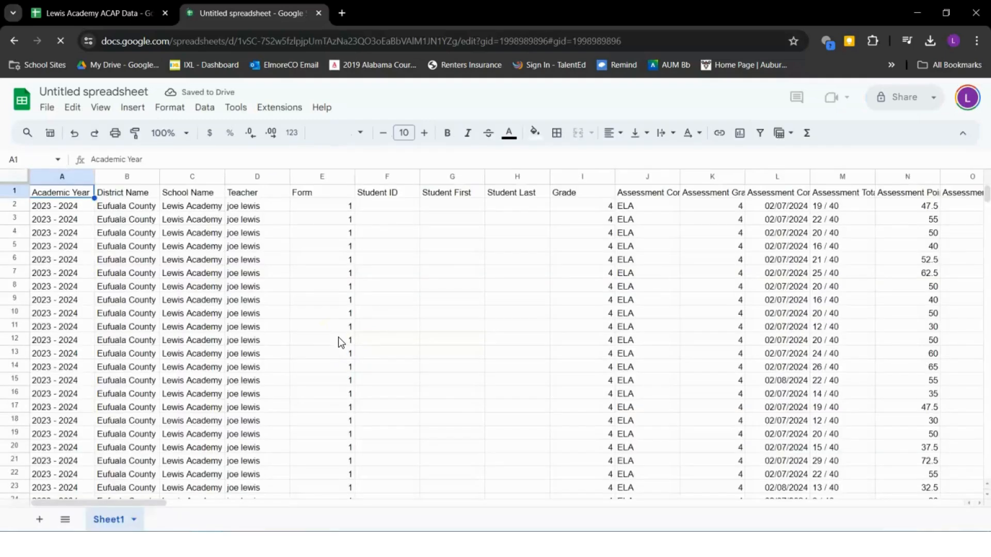
# Rename the Sheet1 tab to the first teacher's name
pyautogui.doubleClick(123, 514)
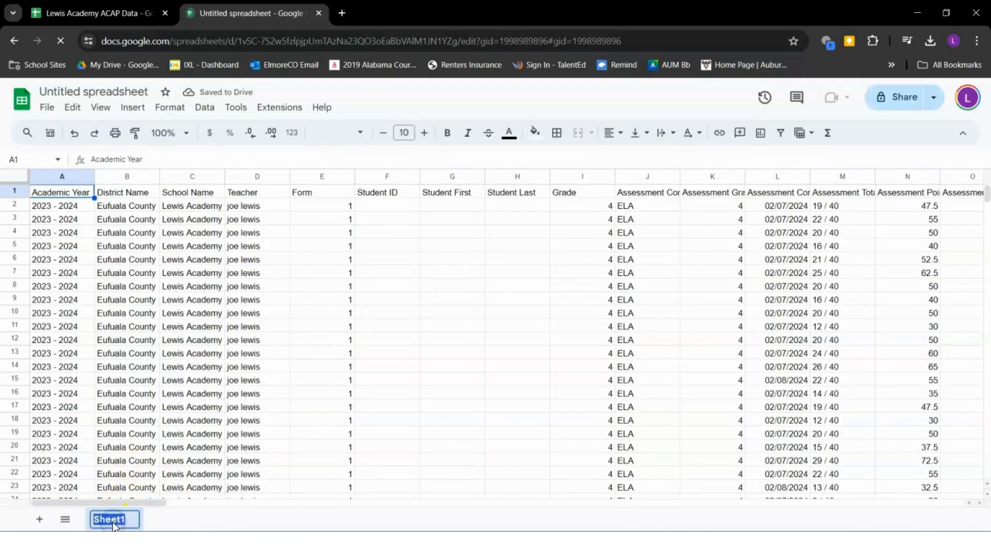
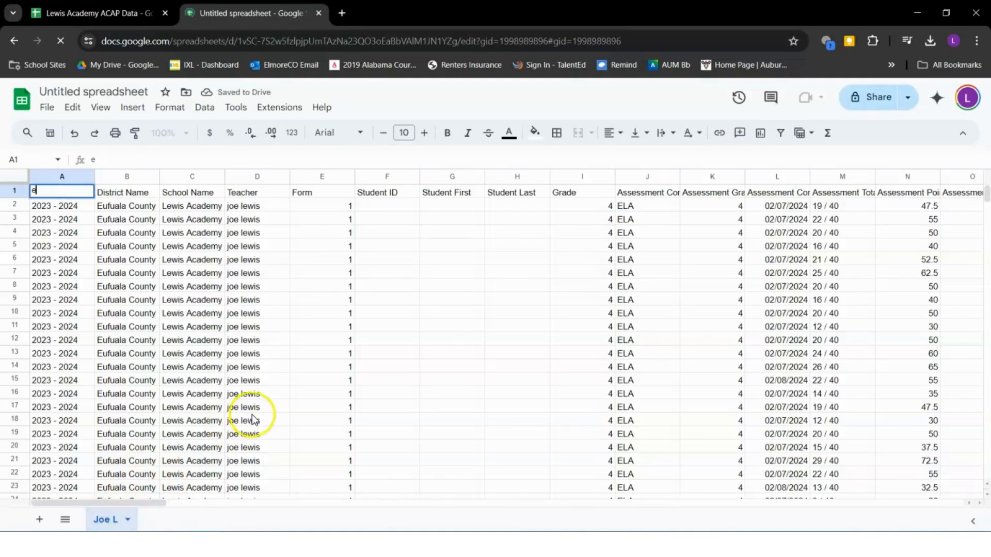
pyautogui.press('Escape')
pyautogui.doubleClick(116, 520)
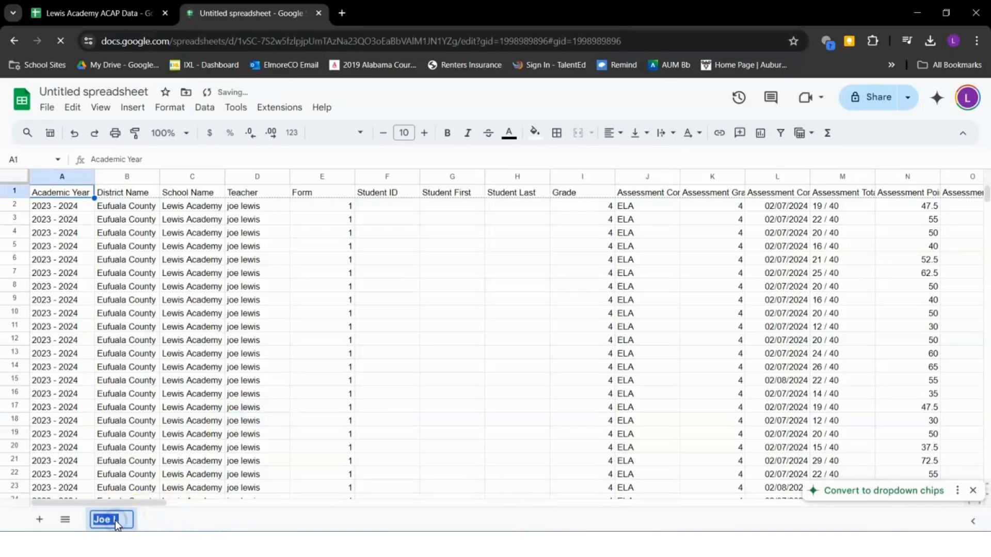
pyautogui.click(121, 521)
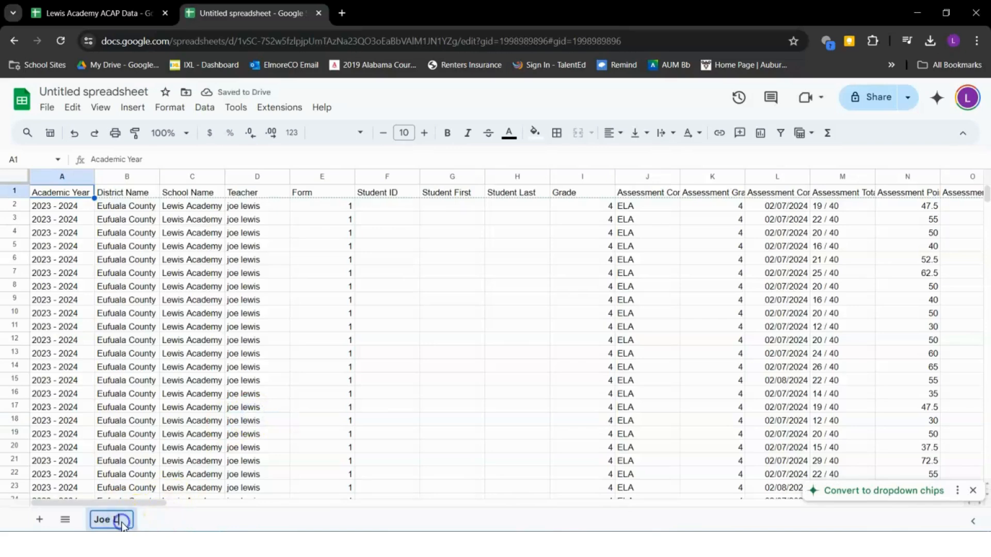
pyautogui.write('ewis')
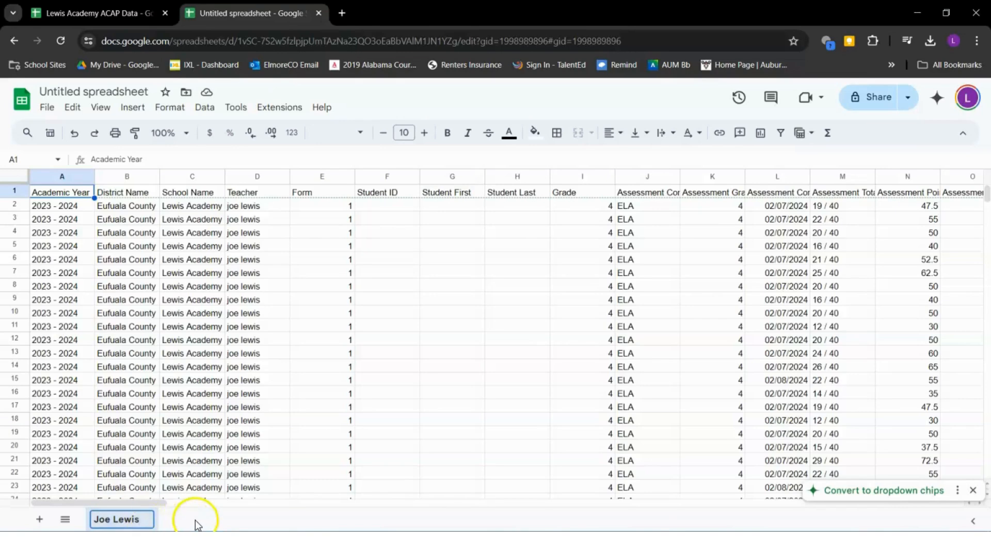
pyautogui.click(195, 521)
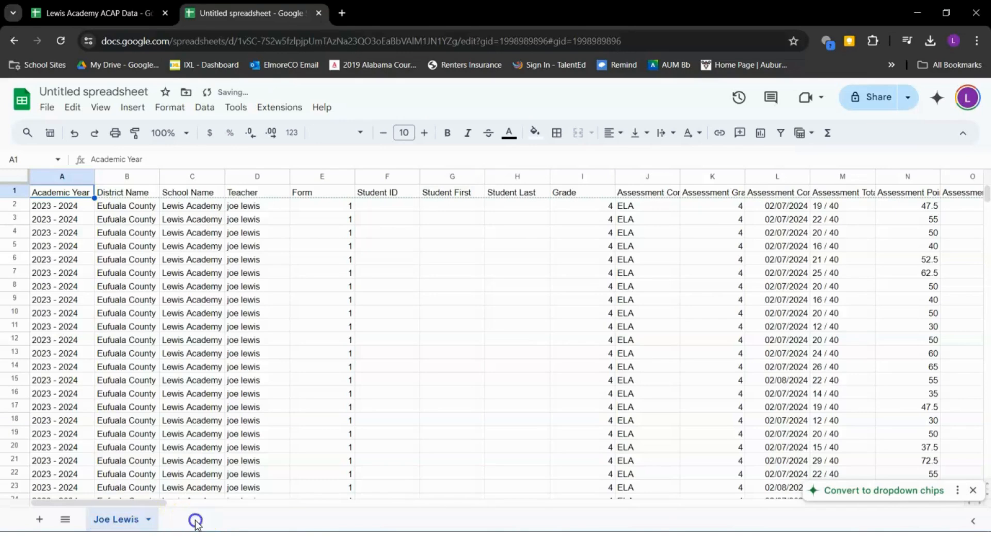
# Import the second teacher's Excel workbook using Insert new sheet(s)
pyautogui.click(47, 111)
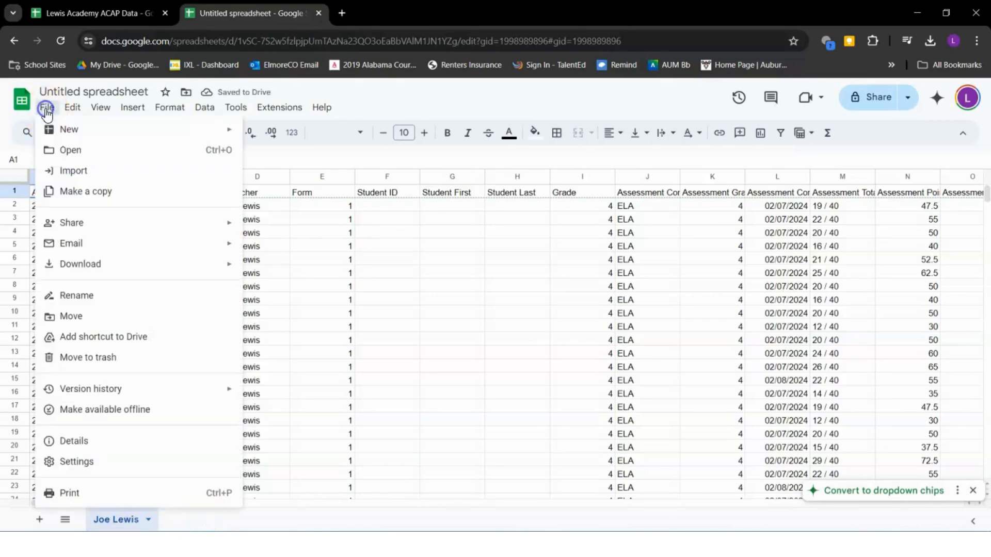
pyautogui.click(102, 180)
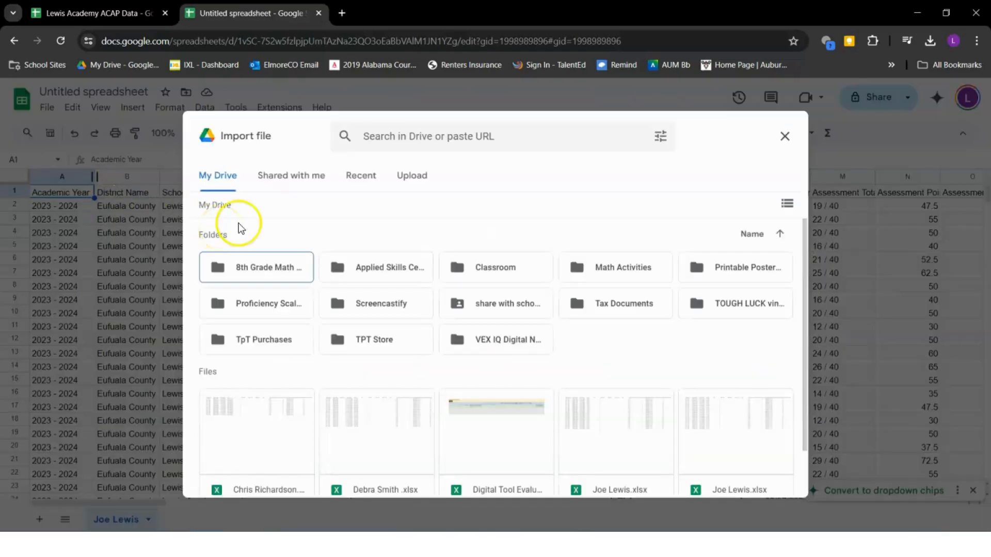
pyautogui.click(408, 174)
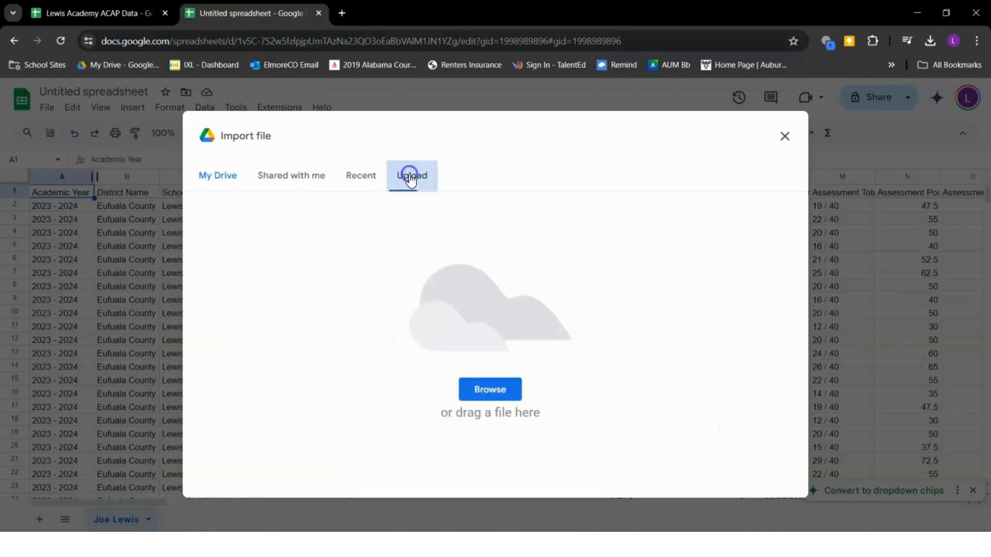
pyautogui.click(488, 388)
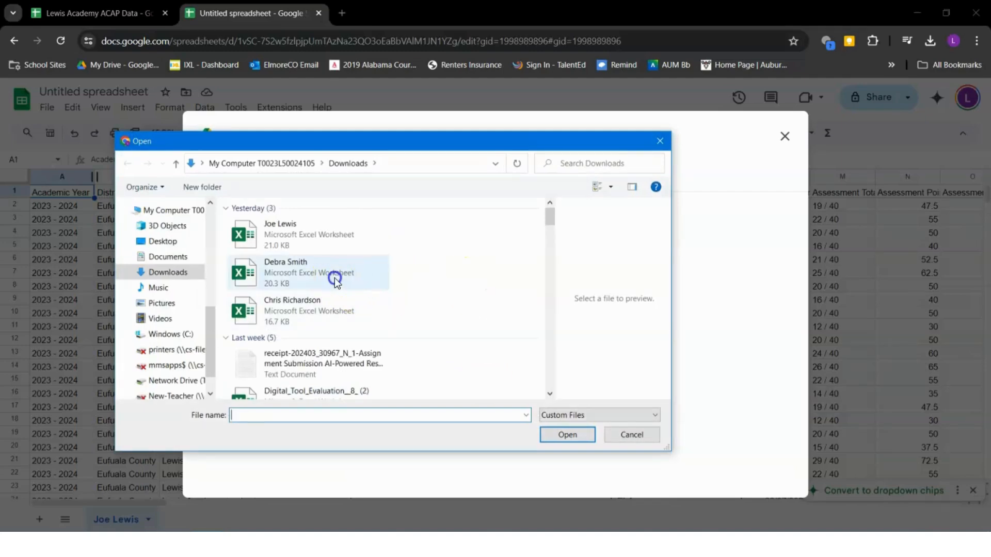
pyautogui.click(336, 276)
pyautogui.click(582, 441)
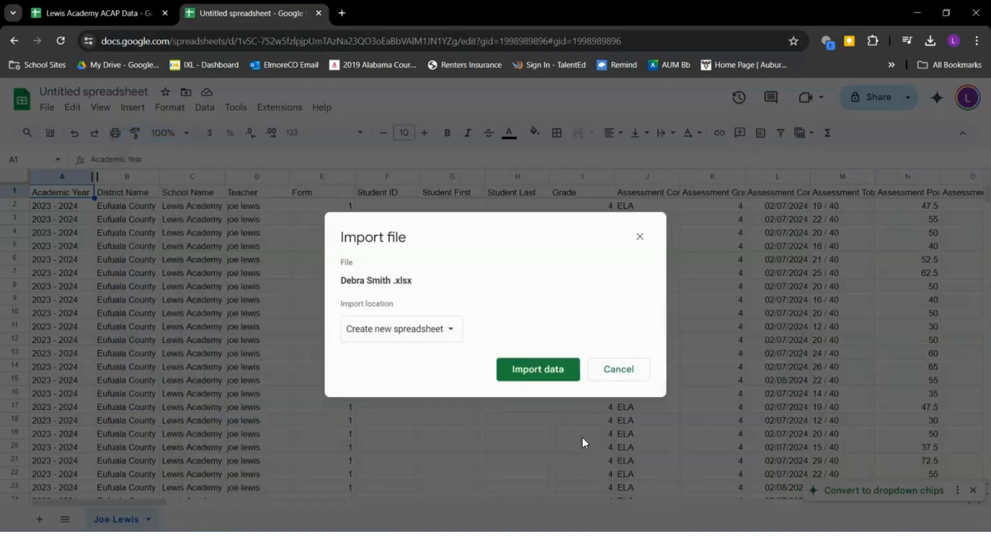
pyautogui.click(441, 330)
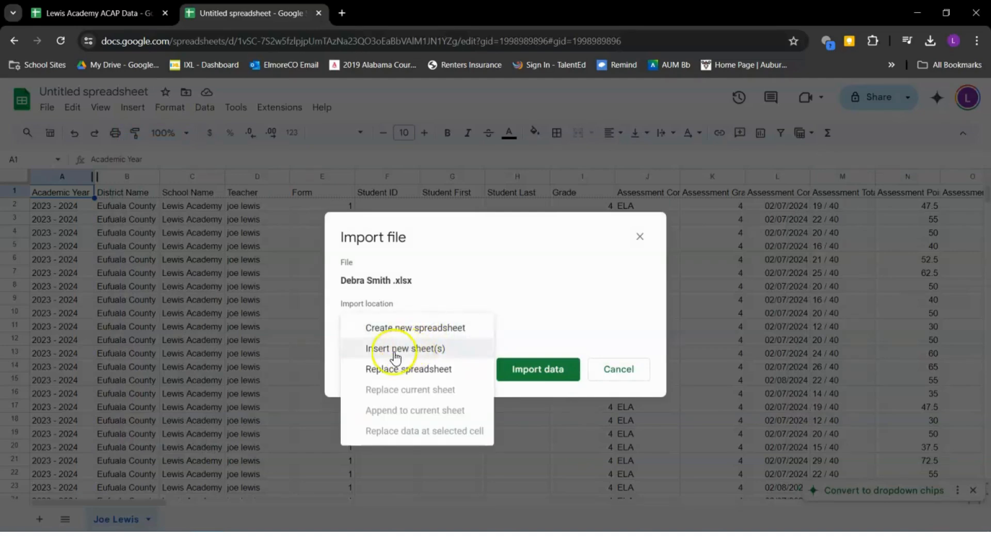
pyautogui.click(413, 351)
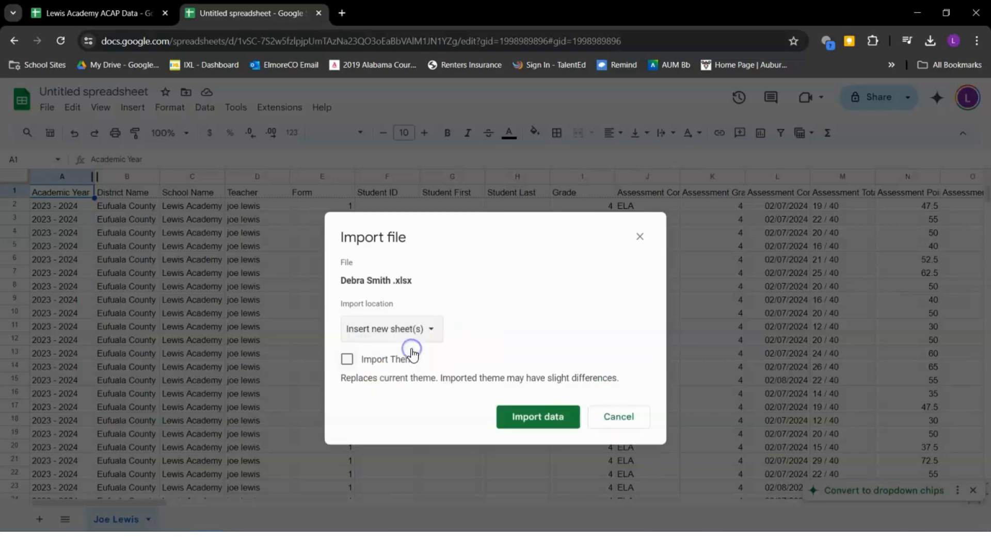
pyautogui.click(519, 423)
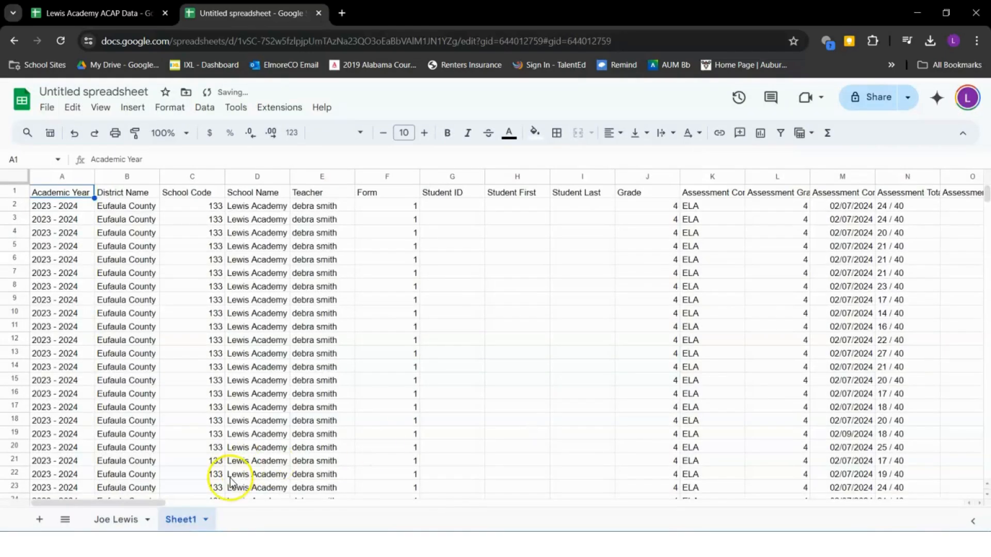
# Rename the newly imported tab to the second teacher's name
pyautogui.click(184, 518)
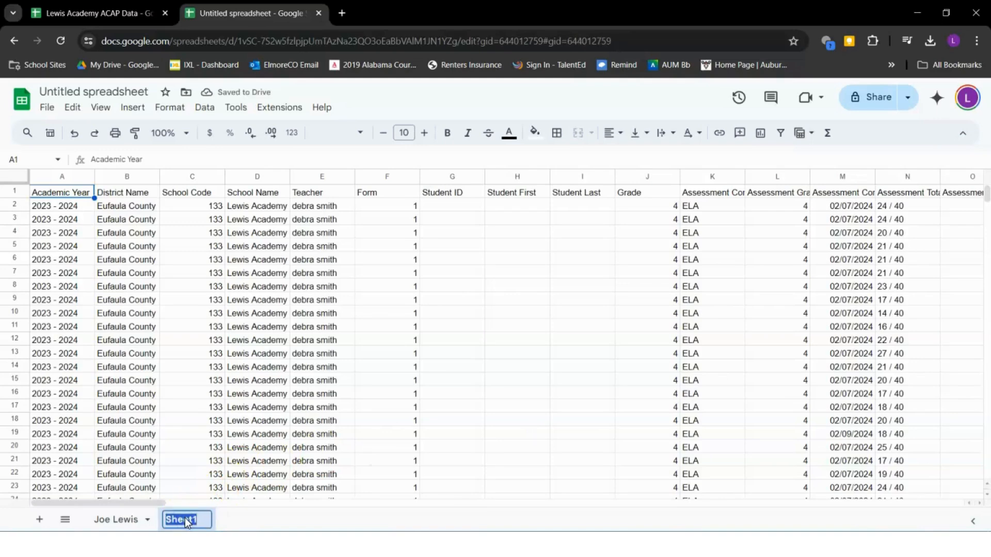
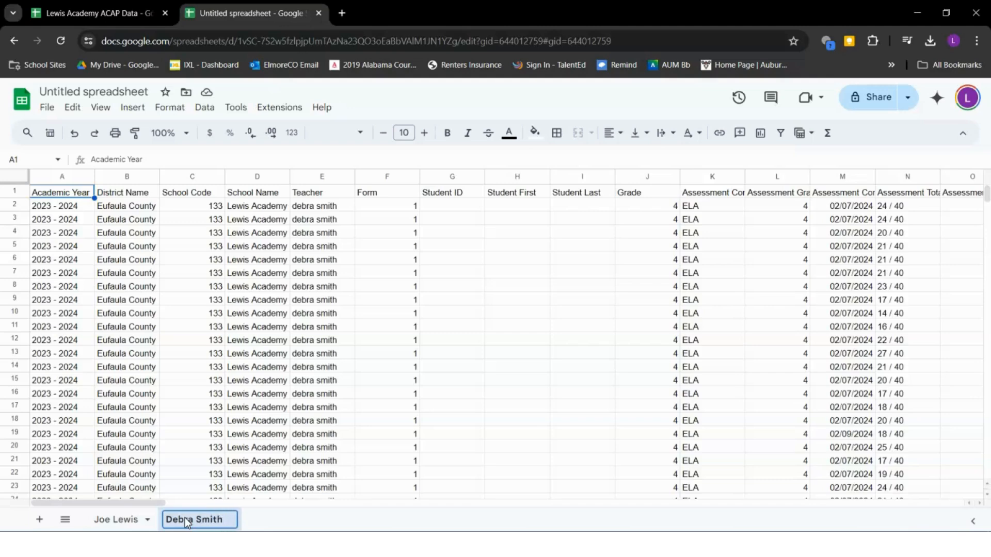
pyautogui.press('Return')
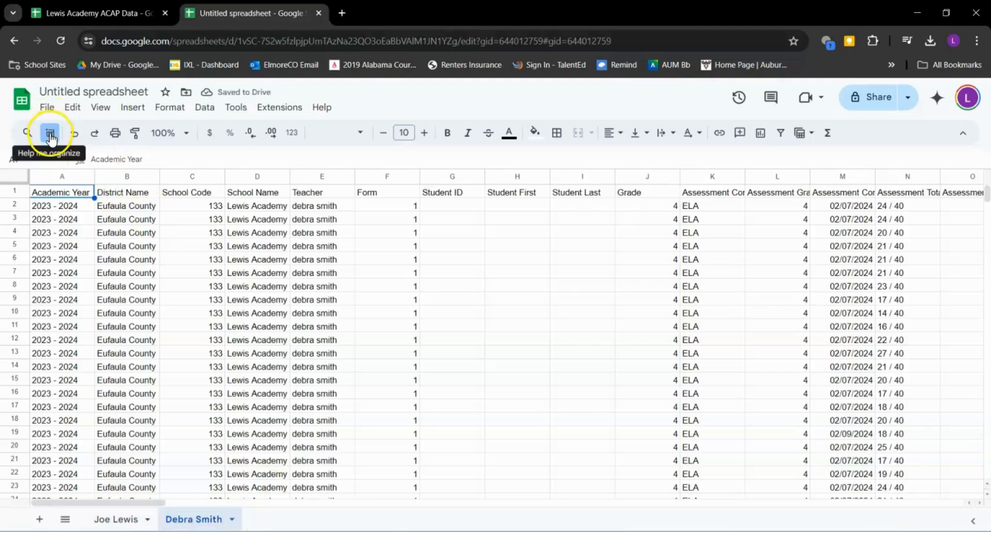
# Import the third teacher's Excel file as a new sheet via Insert new sheet(s)
pyautogui.click(45, 115)
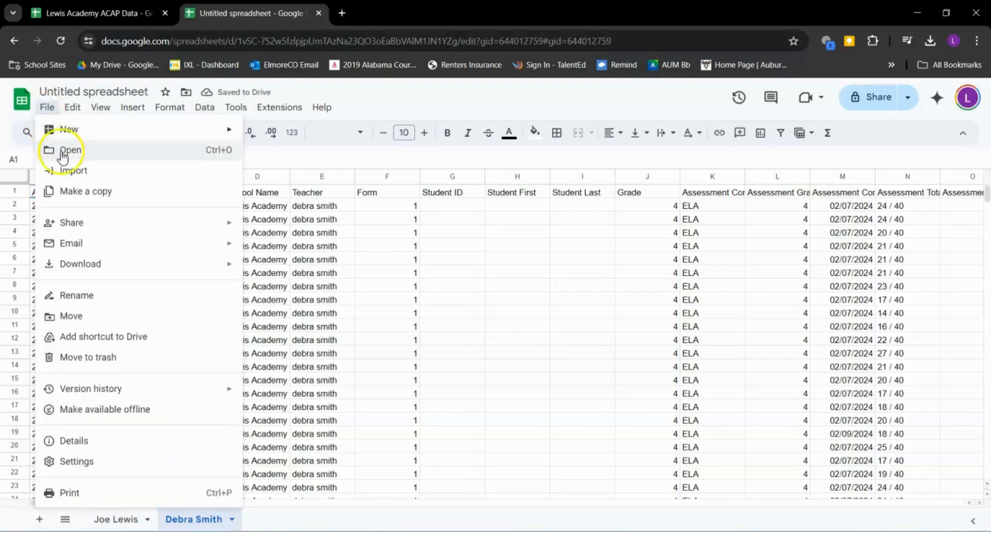
pyautogui.moveTo(131, 265)
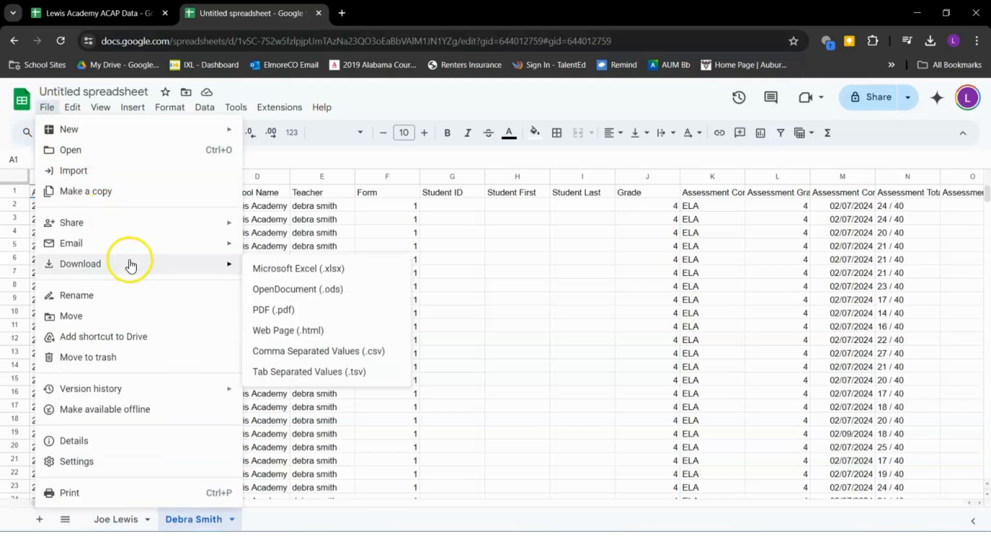
pyautogui.click(122, 174)
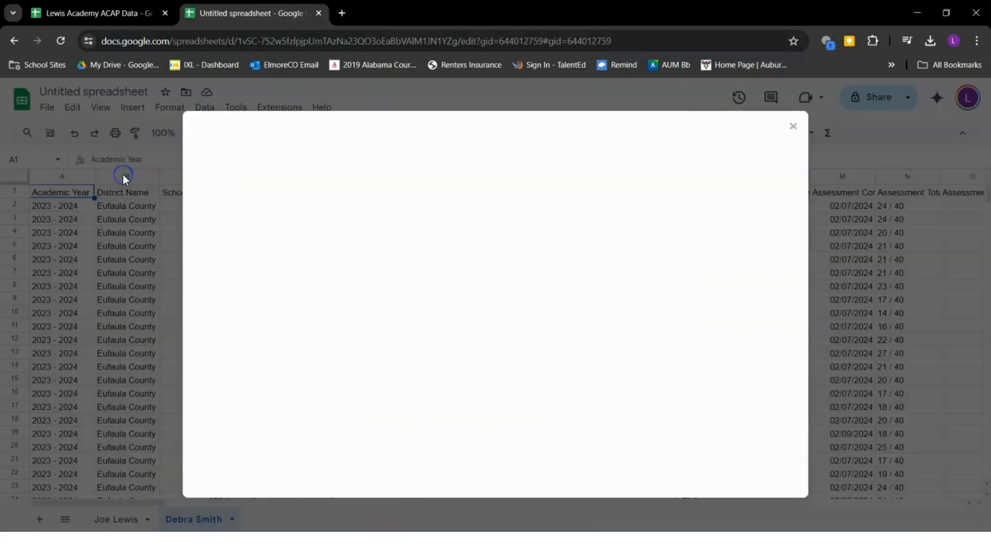
pyautogui.click(430, 185)
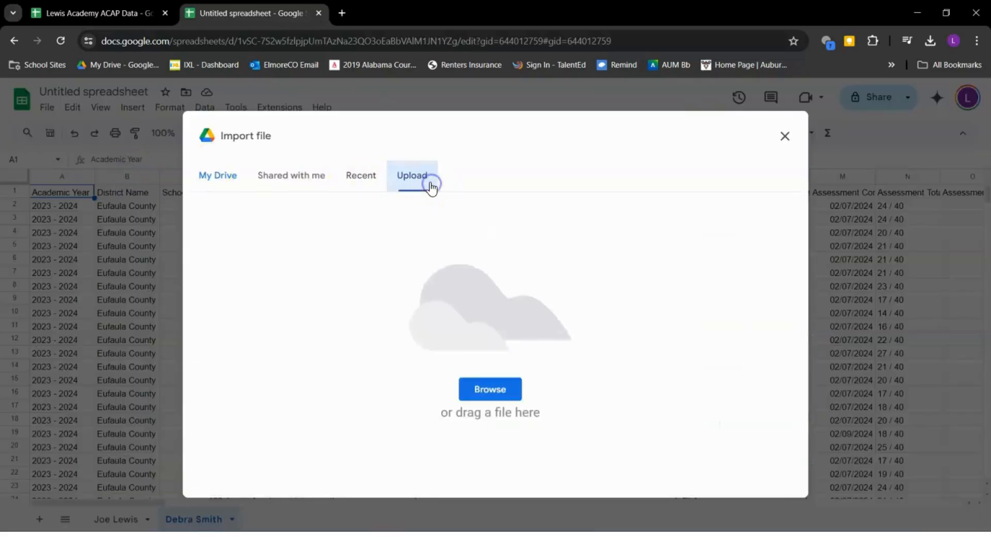
pyautogui.click(493, 389)
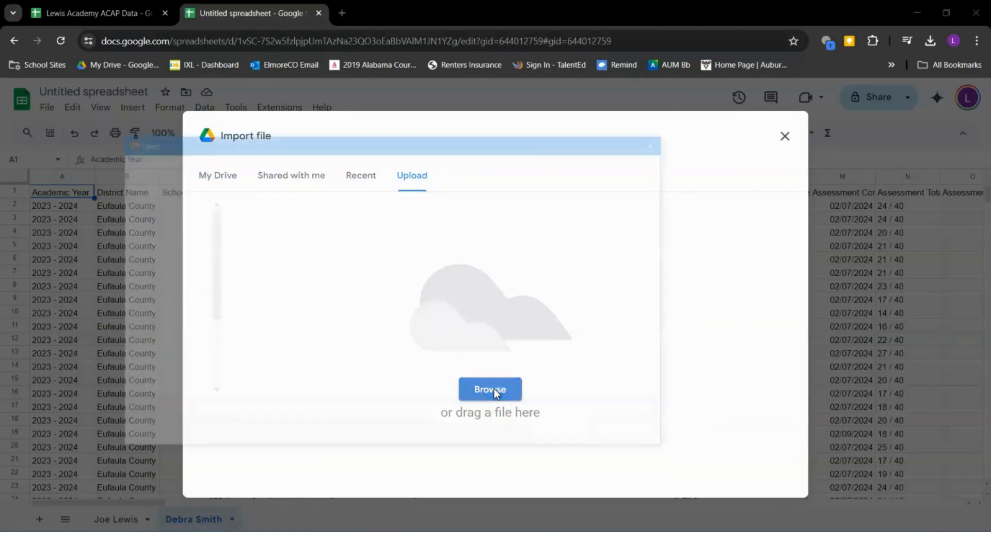
pyautogui.click(314, 303)
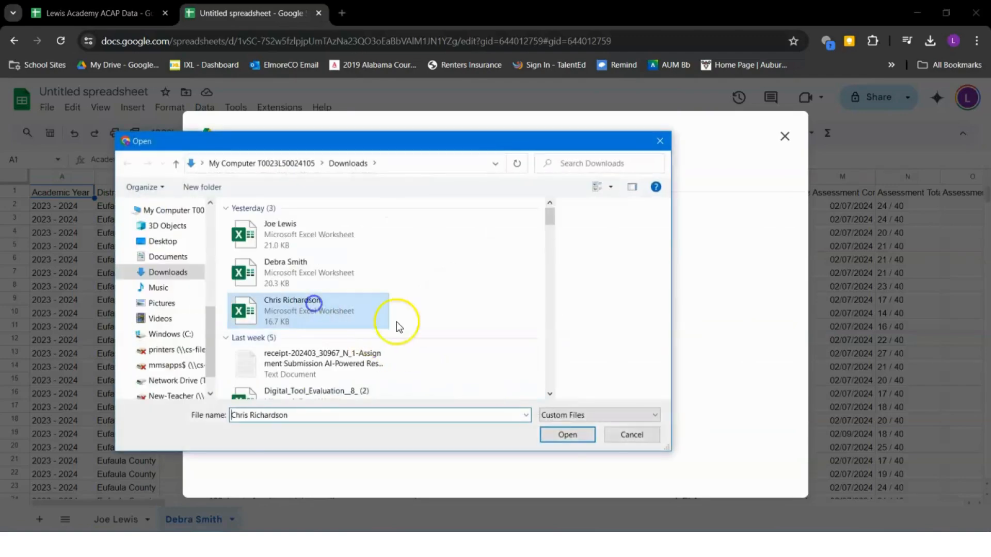
pyautogui.click(567, 434)
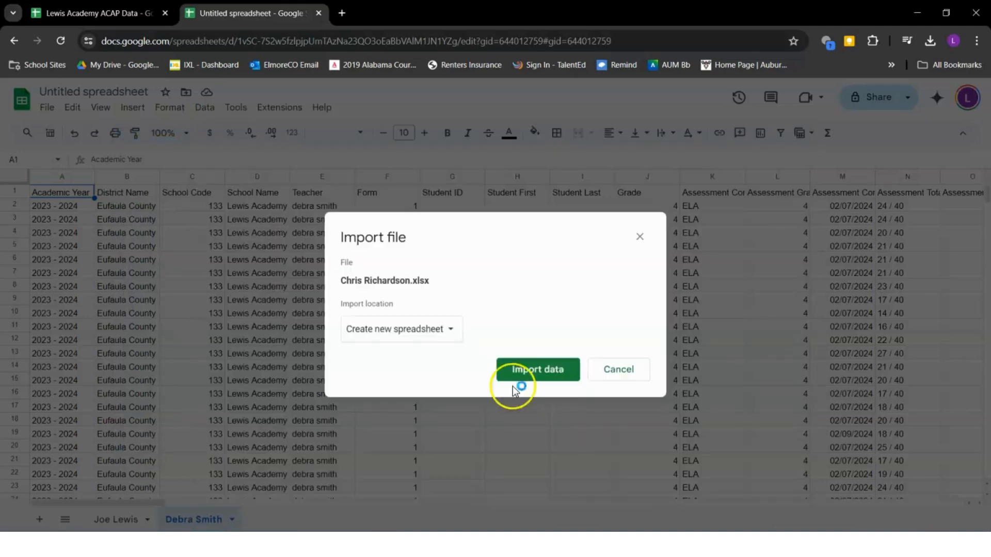
pyautogui.click(432, 331)
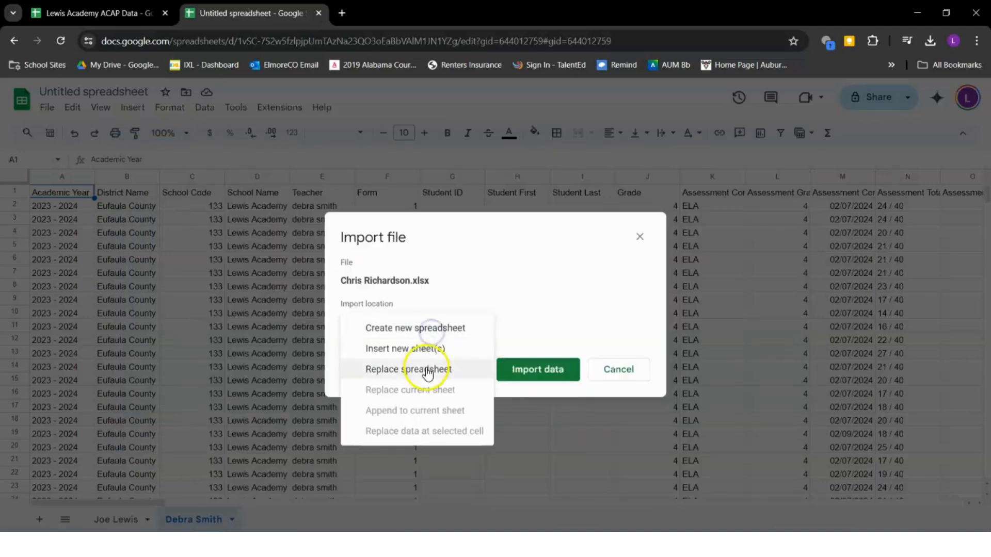
pyautogui.click(425, 356)
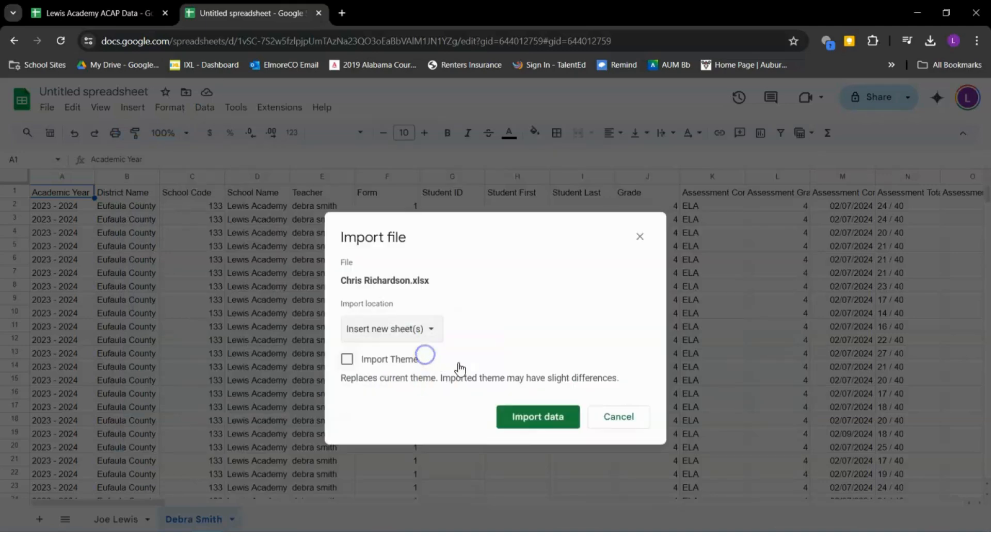
pyautogui.click(546, 422)
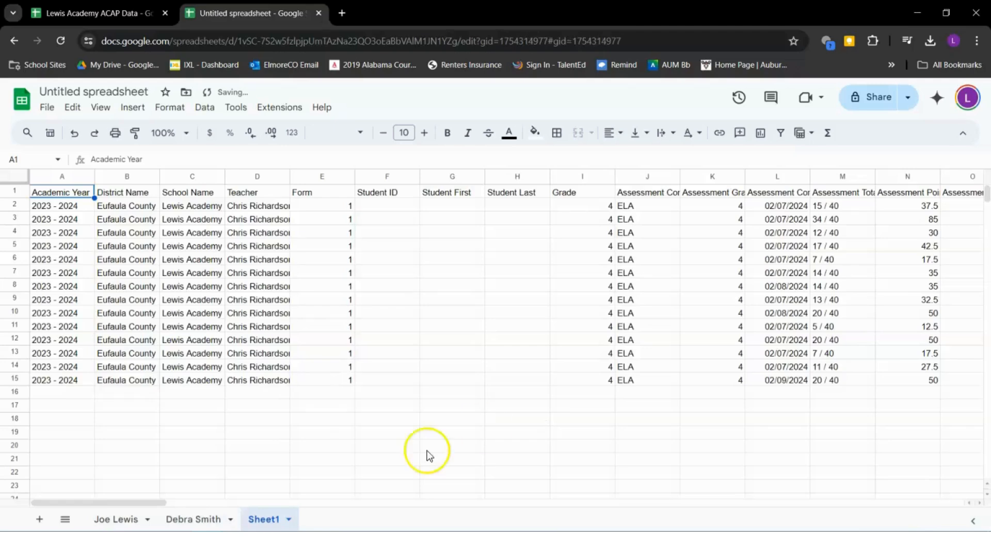
# Rename the newly imported tab to the third teacher's name
pyautogui.click(270, 519)
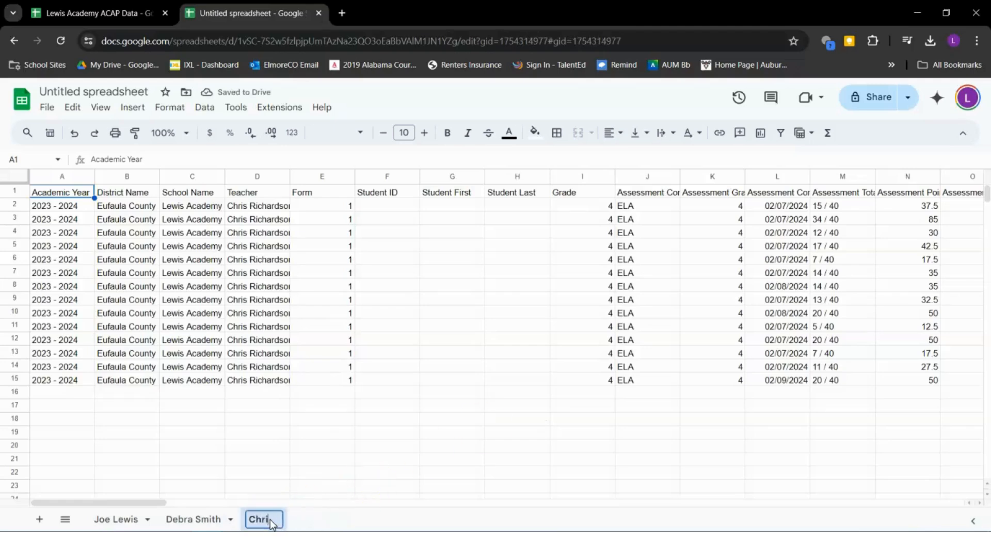
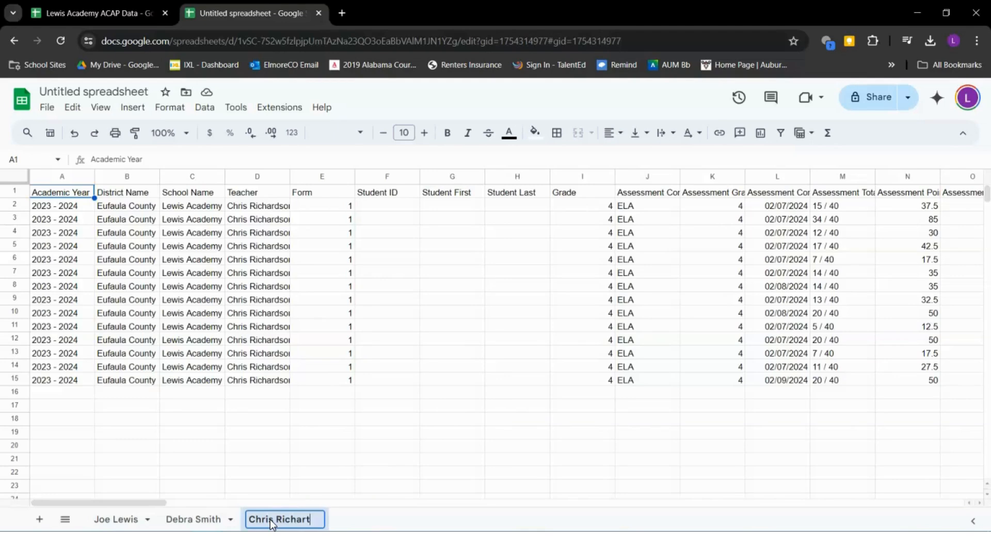
pyautogui.click(381, 524)
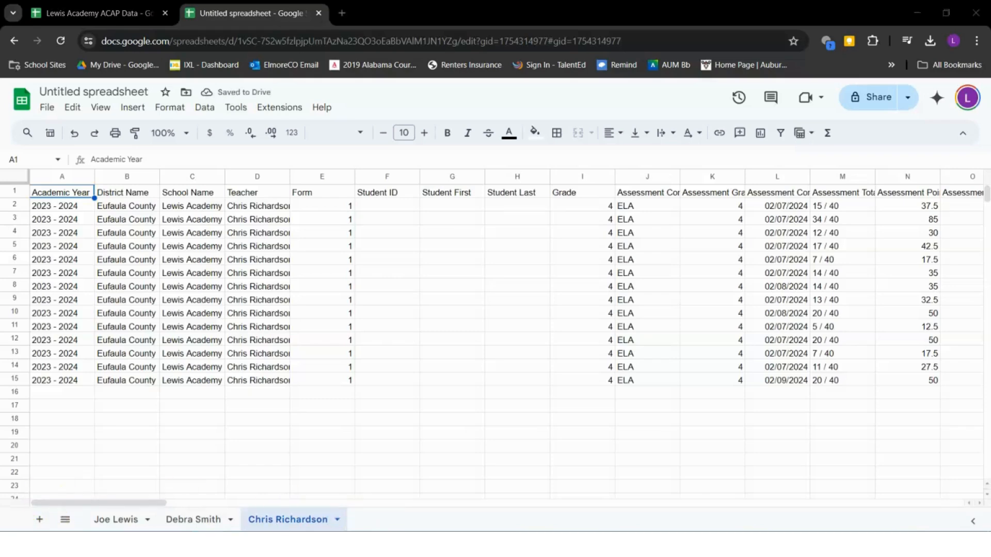
# Return to the first teacher's tab to view its imported assessment rows
pyautogui.click(116, 519)
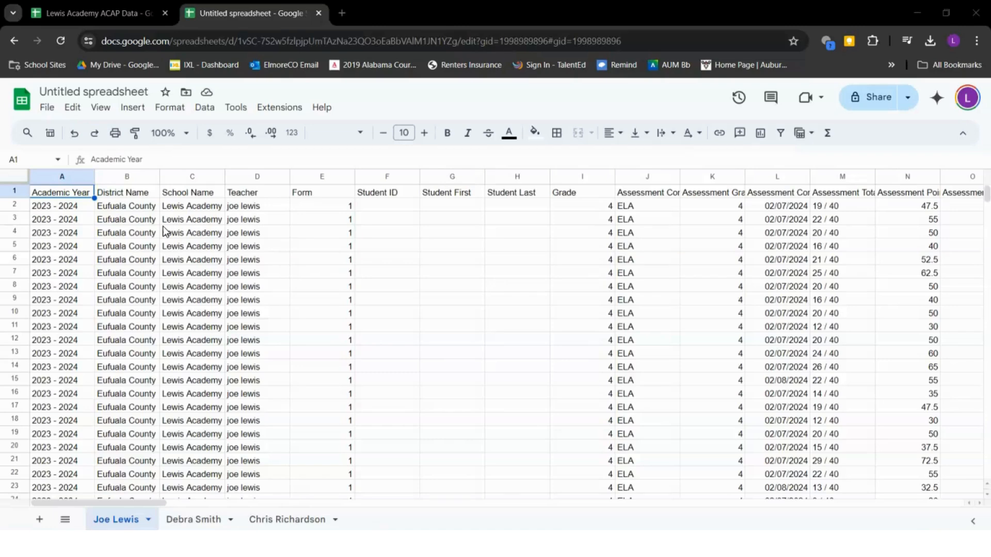
# Delete columns A, B, C, E, G and H: year, district, school, form and student names
pyautogui.click(51, 178)
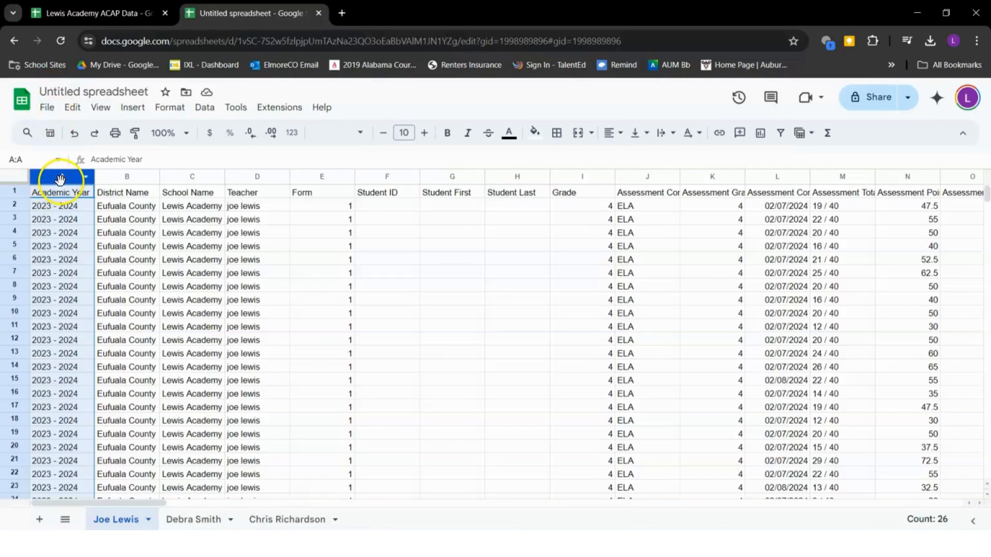
pyautogui.keyDown('ctrl'); pyautogui.click(126, 177); pyautogui.keyUp('ctrl')
pyautogui.keyDown('ctrl'); pyautogui.click(192, 177); pyautogui.keyUp('ctrl')
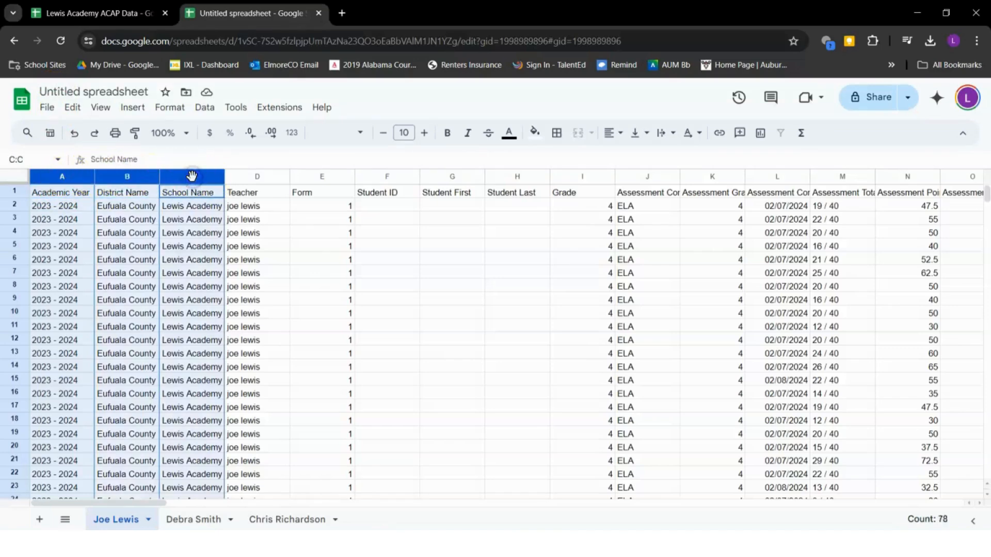
pyautogui.keyDown('ctrl'); pyautogui.click(307, 177); pyautogui.keyUp('ctrl')
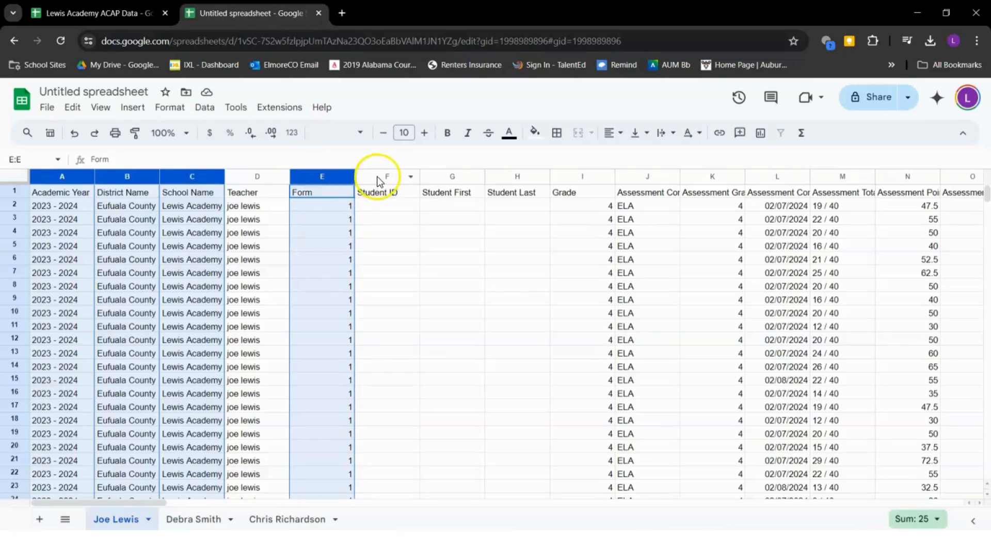
pyautogui.keyDown('ctrl'); pyautogui.click(451, 178); pyautogui.keyUp('ctrl')
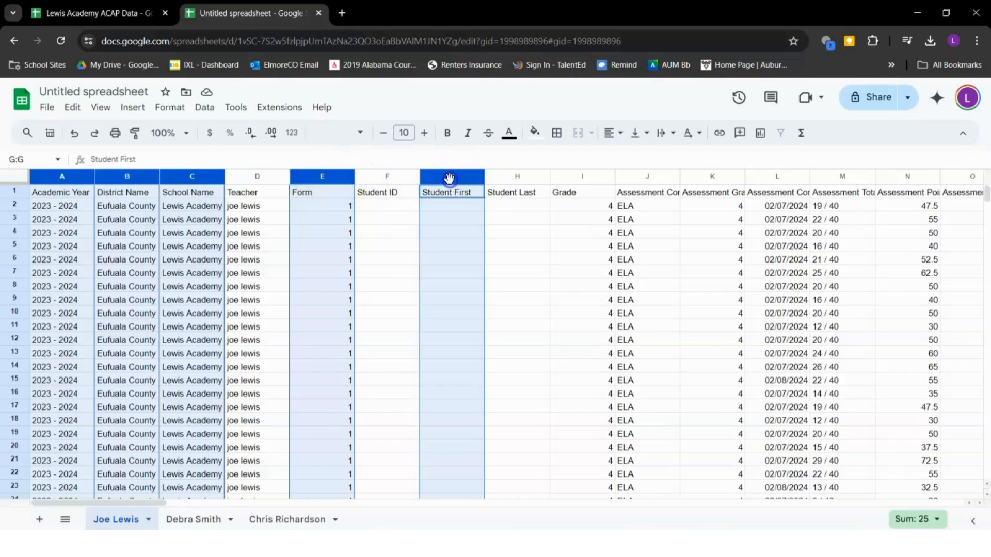
pyautogui.keyDown('ctrl'); pyautogui.click(509, 177); pyautogui.keyUp('ctrl')
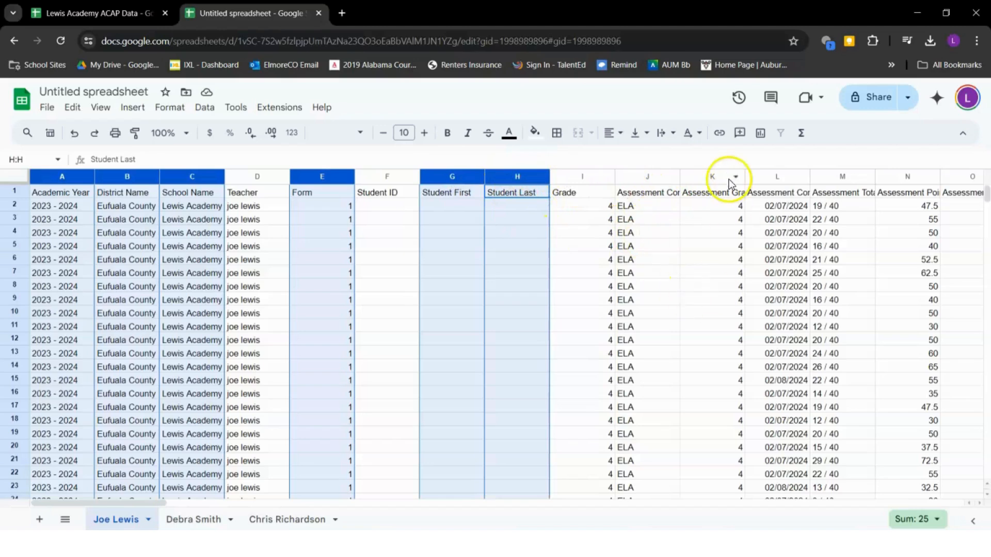
pyautogui.rightClick(512, 177)
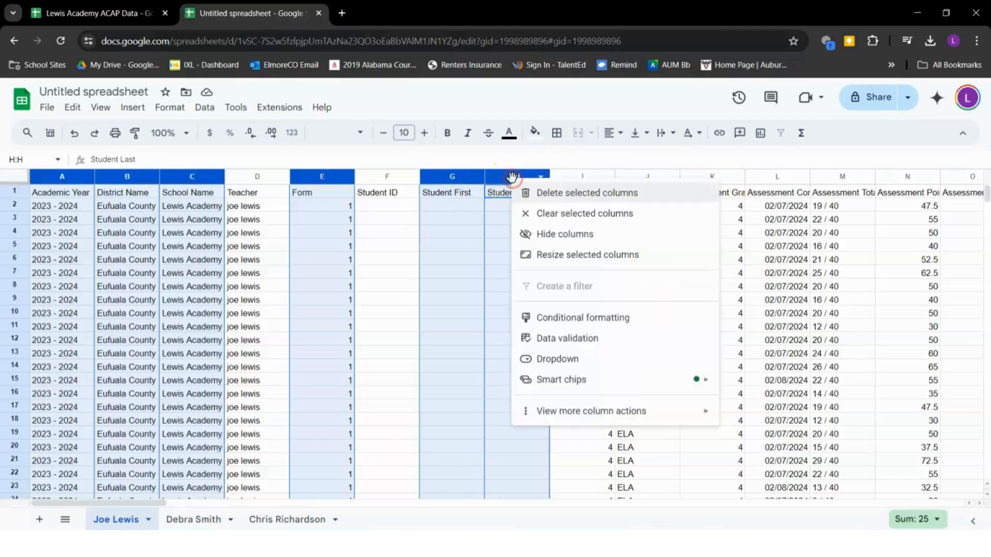
pyautogui.click(583, 195)
pyautogui.click(234, 301)
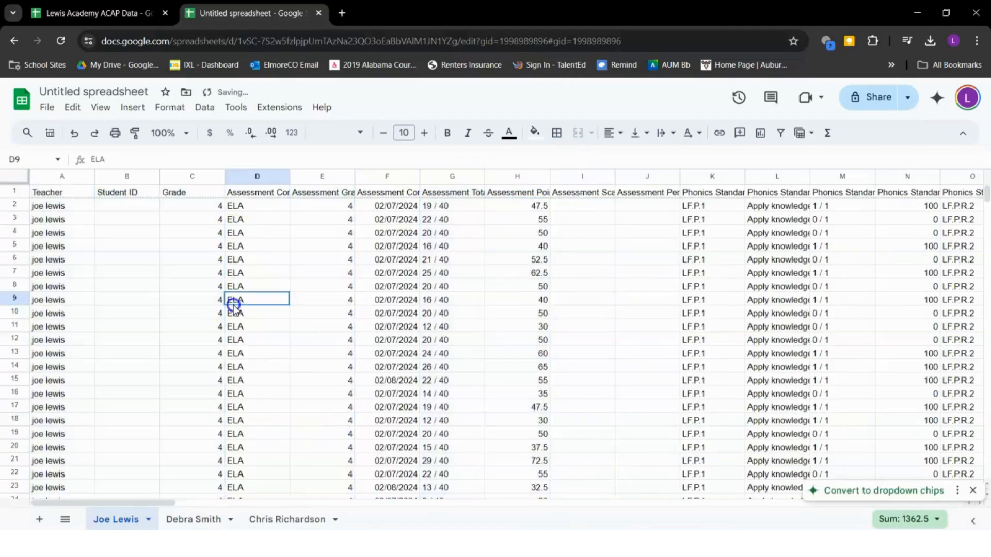
# Fill Student IDs B2:B26 with the teacher's initials numbered 1 to 25
pyautogui.click(135, 209)
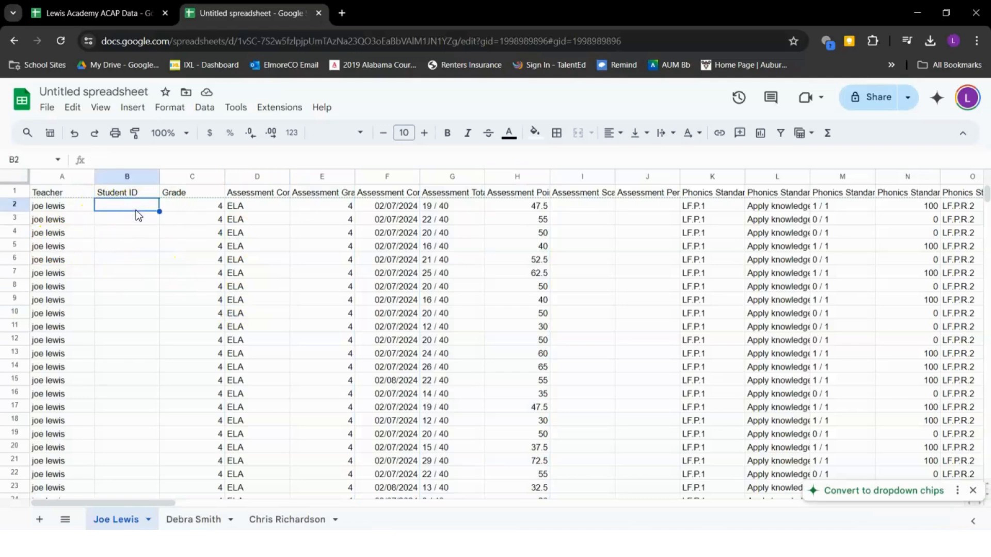
pyautogui.doubleClick(135, 210)
pyautogui.write('JL 1')
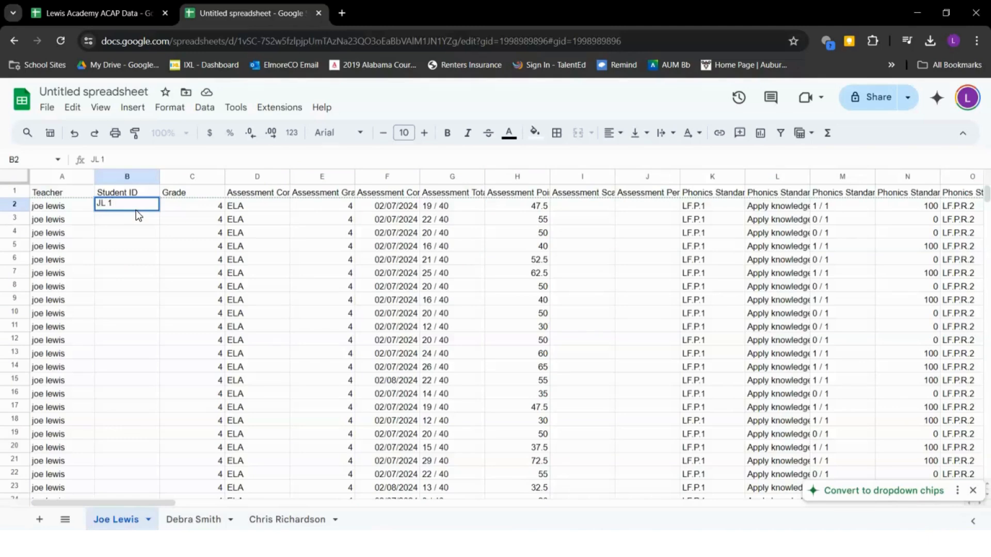
pyautogui.click(134, 218)
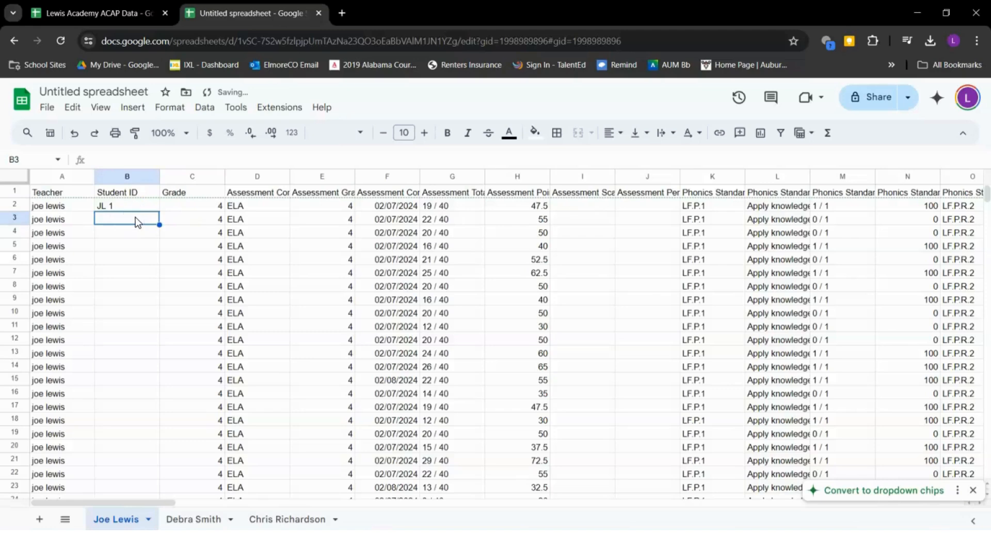
pyautogui.write('JL 2')
pyautogui.click(161, 230)
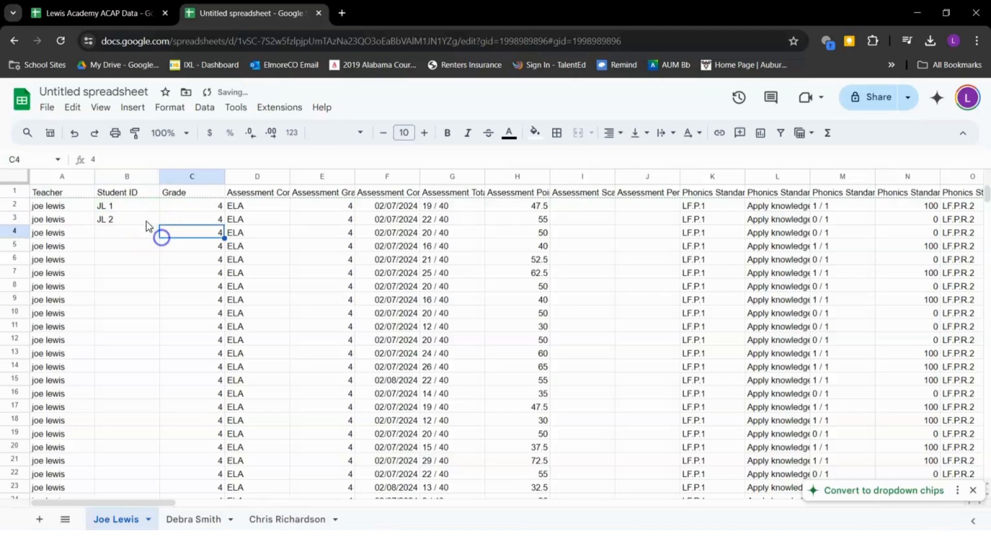
pyautogui.moveTo(136, 205); pyautogui.dragTo(131, 218)
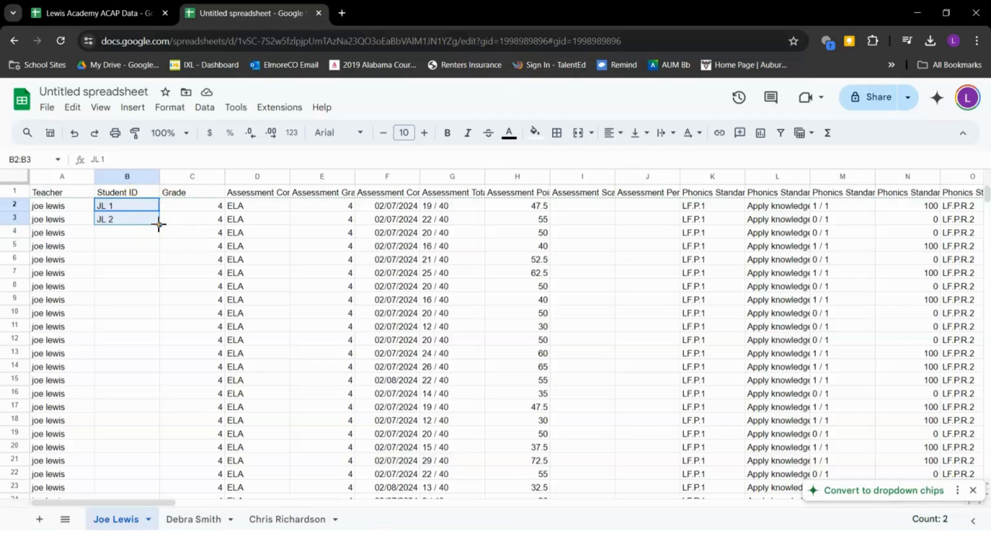
pyautogui.moveTo(160, 226); pyautogui.dragTo(144, 304)
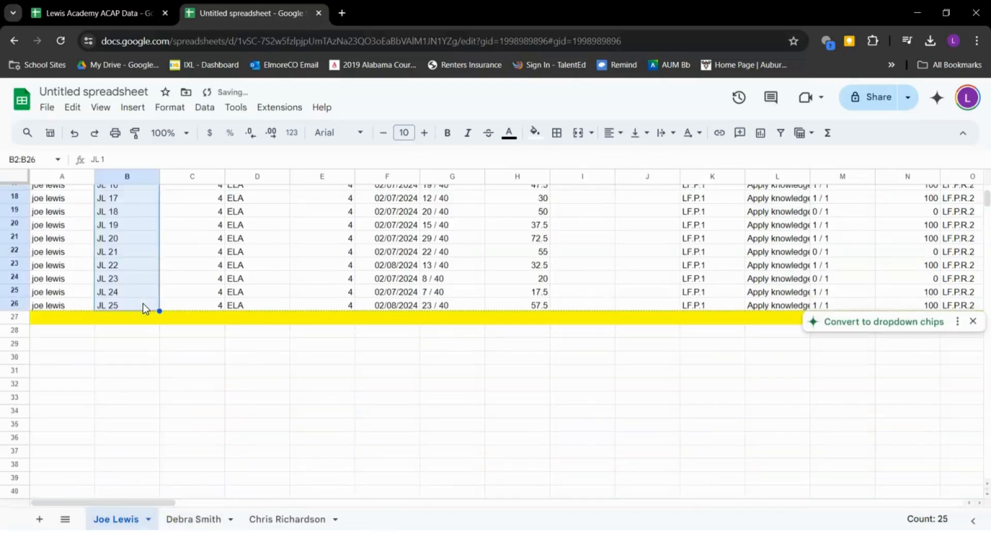
pyautogui.scroll(5, 144, 303)
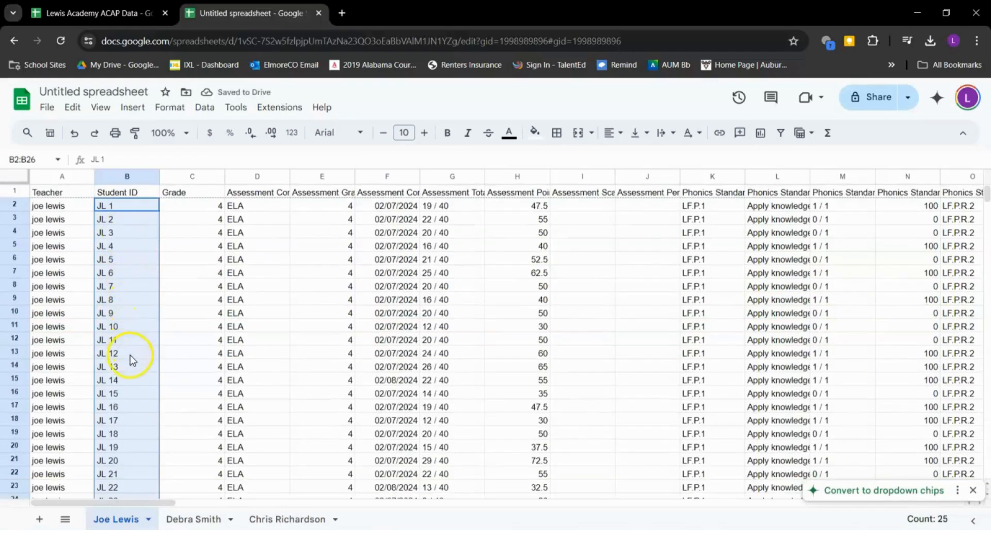
pyautogui.scroll(-5, 130, 355)
pyautogui.scroll(5, 141, 321)
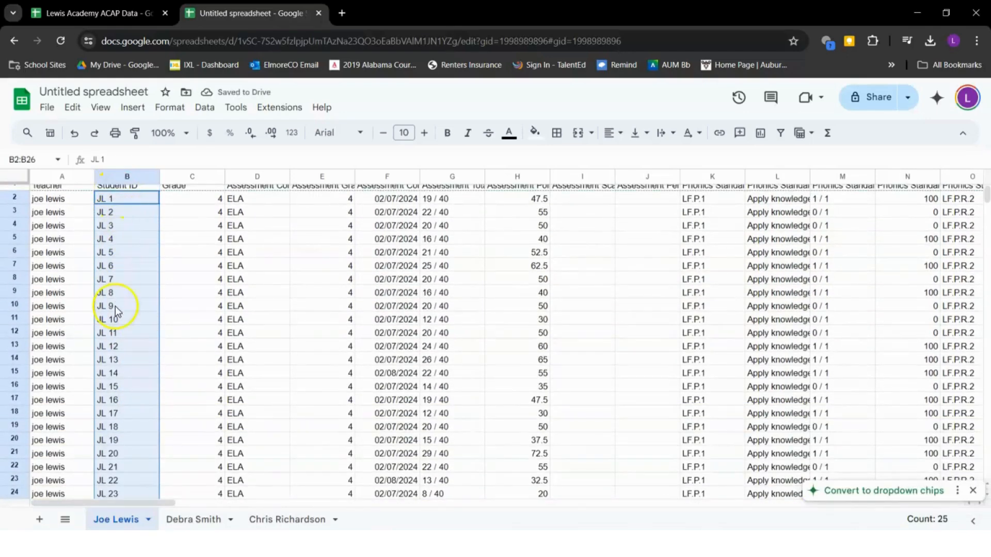
pyautogui.scroll(-4, 128, 388)
# Delete the yellow row 27 beneath the student data
pyautogui.click(101, 380)
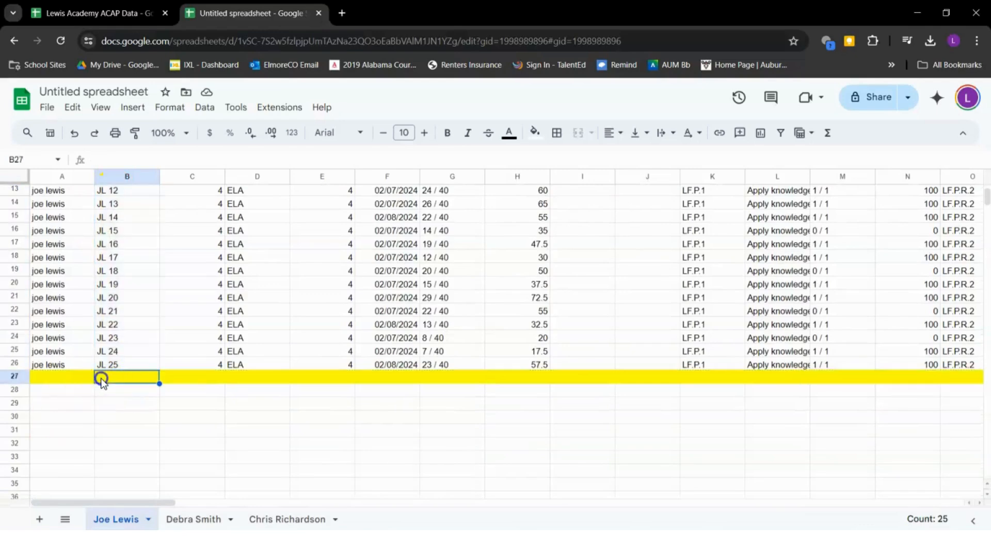
pyautogui.click(10, 376)
pyautogui.rightClick(9, 378)
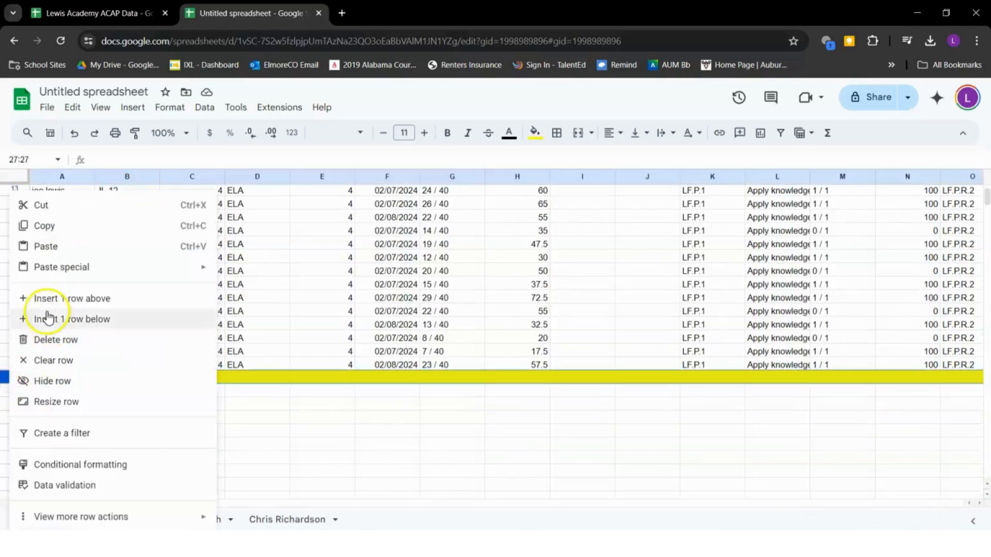
pyautogui.click(56, 340)
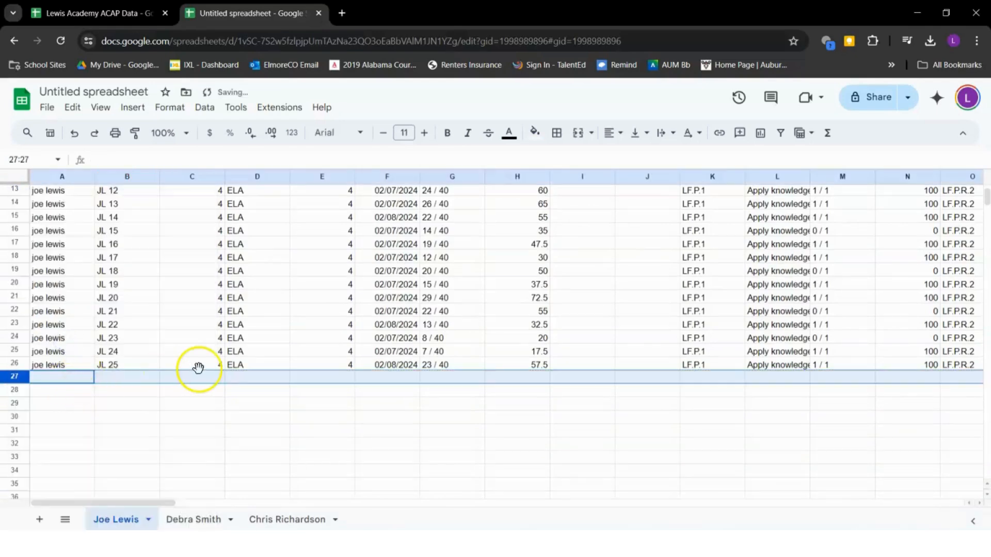
pyautogui.scroll(5, 198, 368)
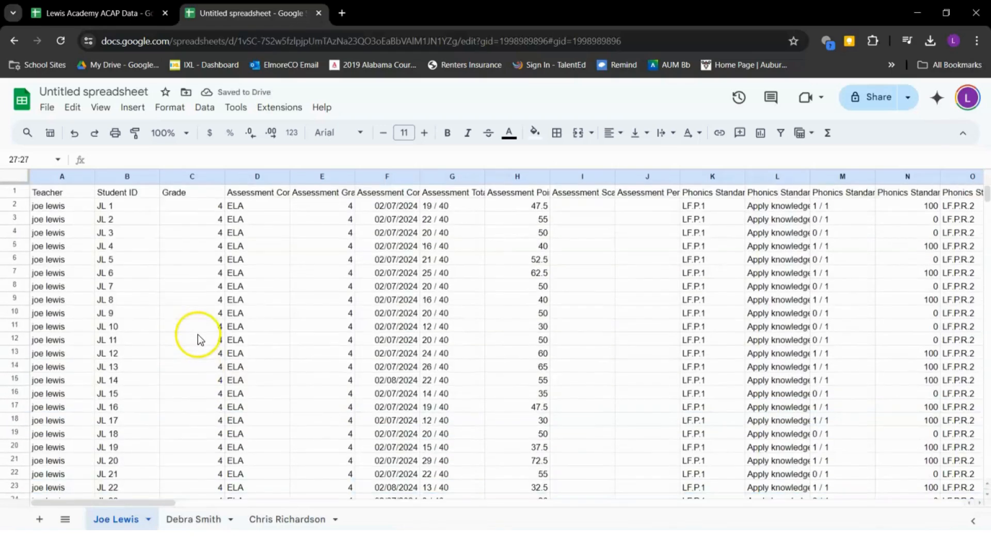
# Change the file title from Untitled spreadsheet to '2024 ACAP ELA 4'
pyautogui.click(230, 206)
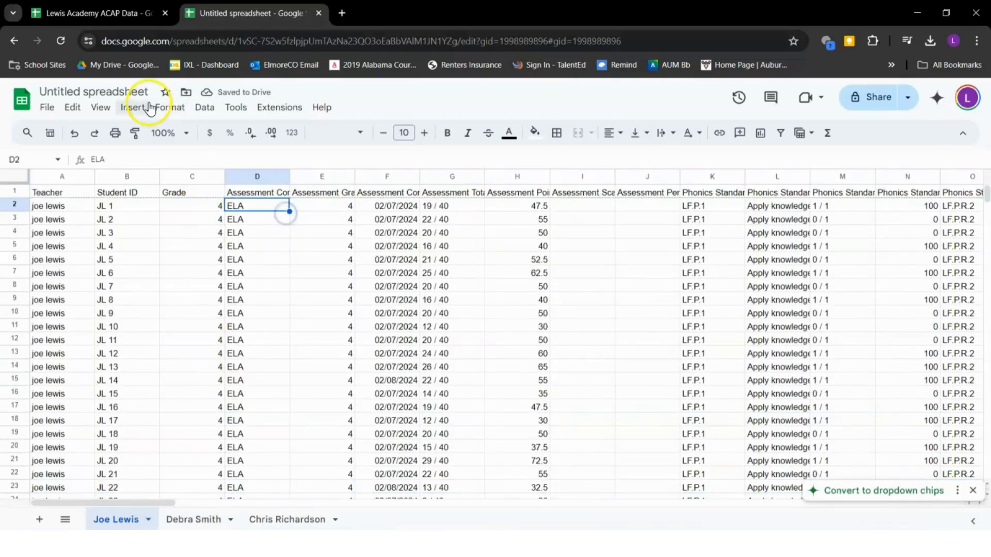
pyautogui.click(108, 91)
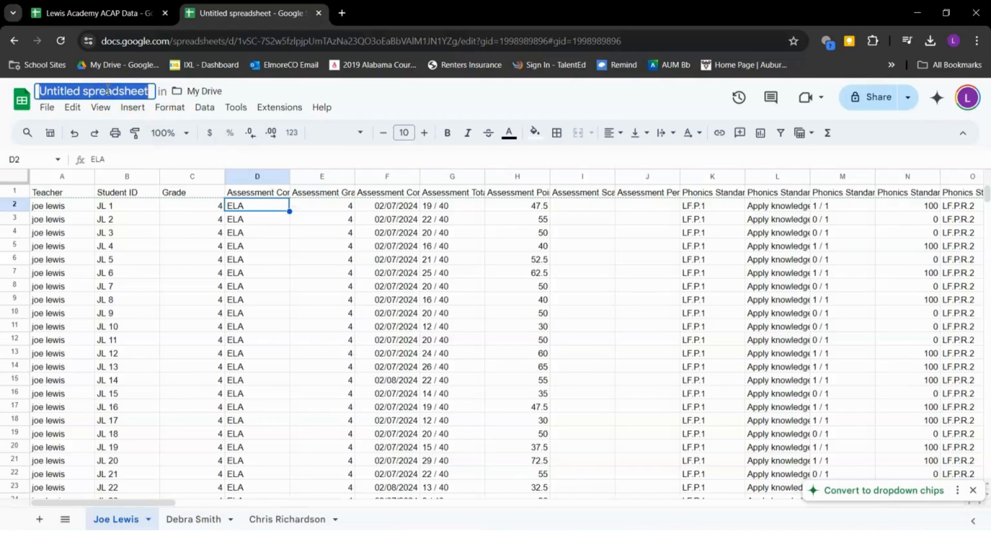
pyautogui.write('2024')
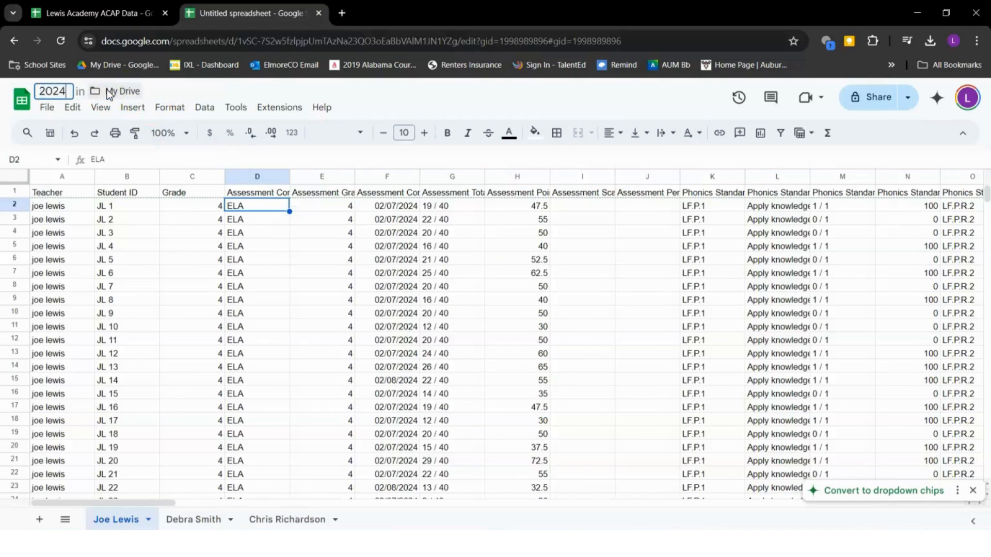
pyautogui.write(' ACAP')
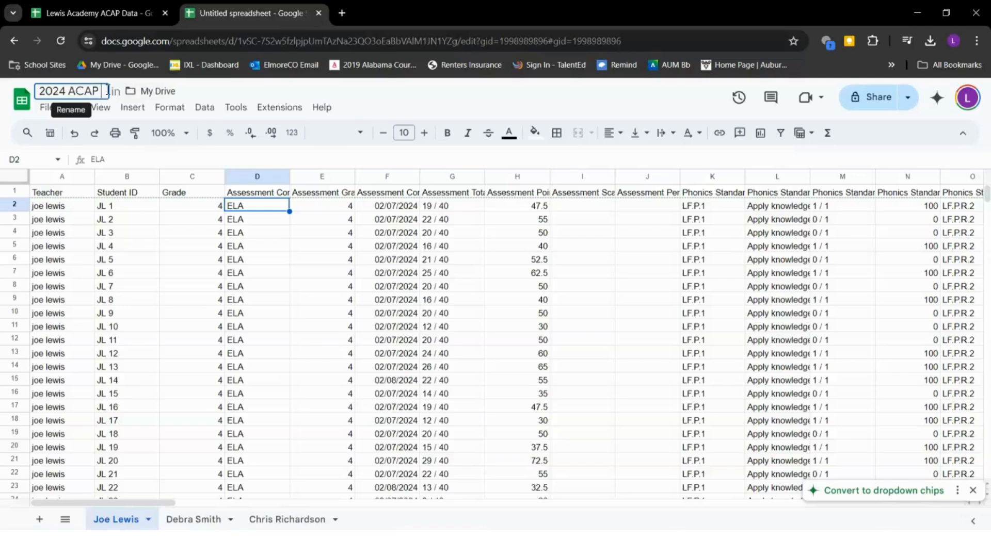
pyautogui.write(' ELA 4')
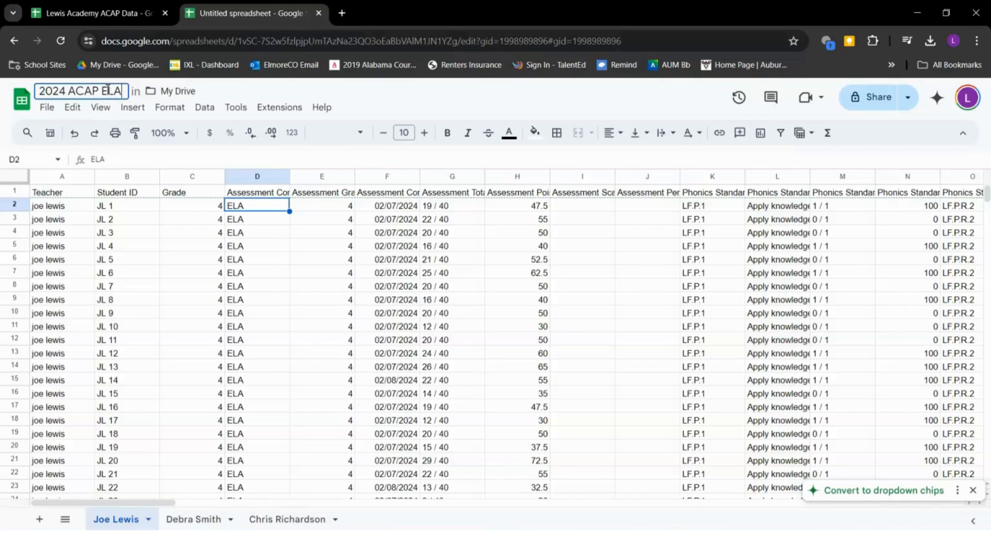
pyautogui.click(216, 314)
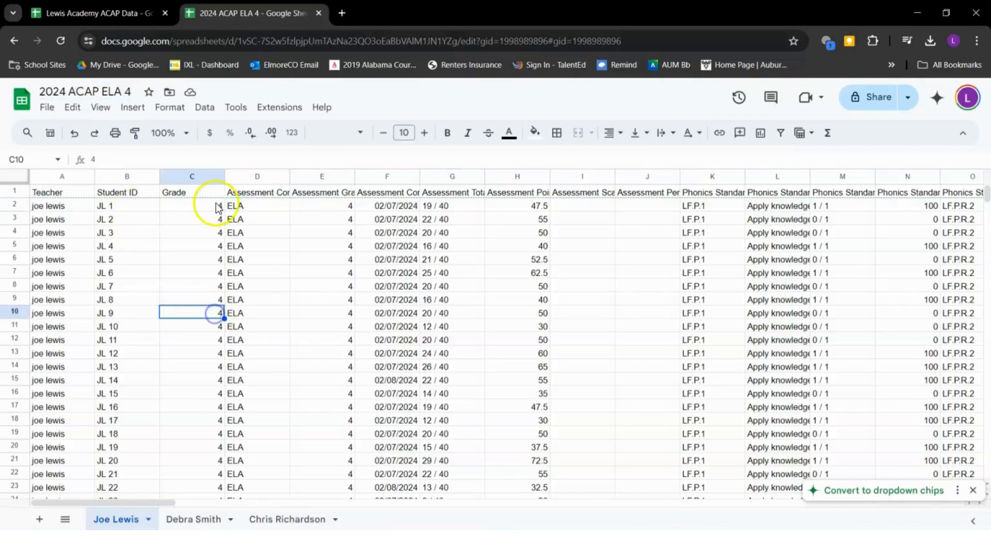
# Delete columns C, D, E, F, I and J, including Grade, Assessment Grade and Complete Date
pyautogui.click(178, 177)
pyautogui.keyDown('ctrl'); pyautogui.click(248, 177); pyautogui.keyUp('ctrl')
pyautogui.keyDown('ctrl'); pyautogui.click(321, 192); pyautogui.keyUp('ctrl')
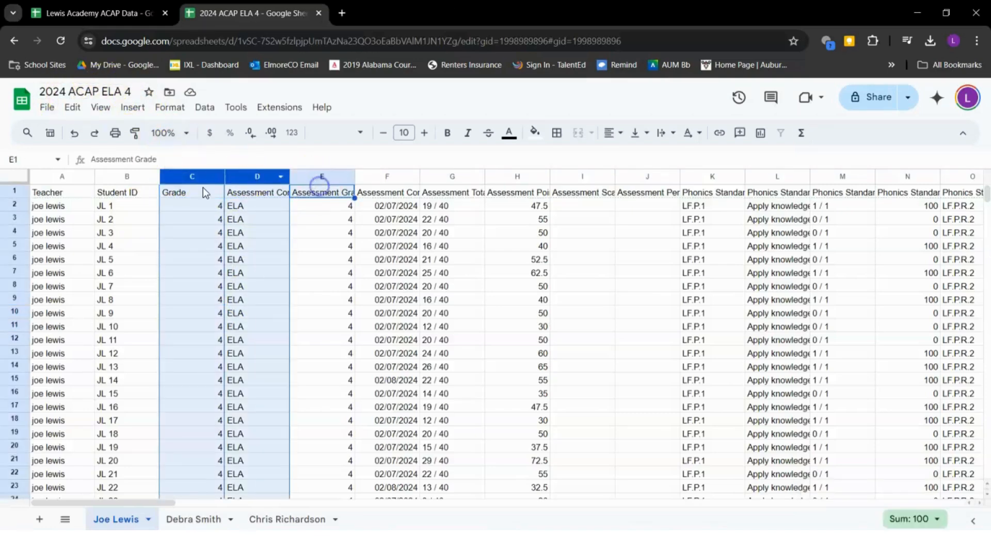
pyautogui.keyDown('ctrl'); pyautogui.click(327, 175); pyautogui.keyUp('ctrl')
pyautogui.keyDown('ctrl'); pyautogui.click(404, 177); pyautogui.keyUp('ctrl')
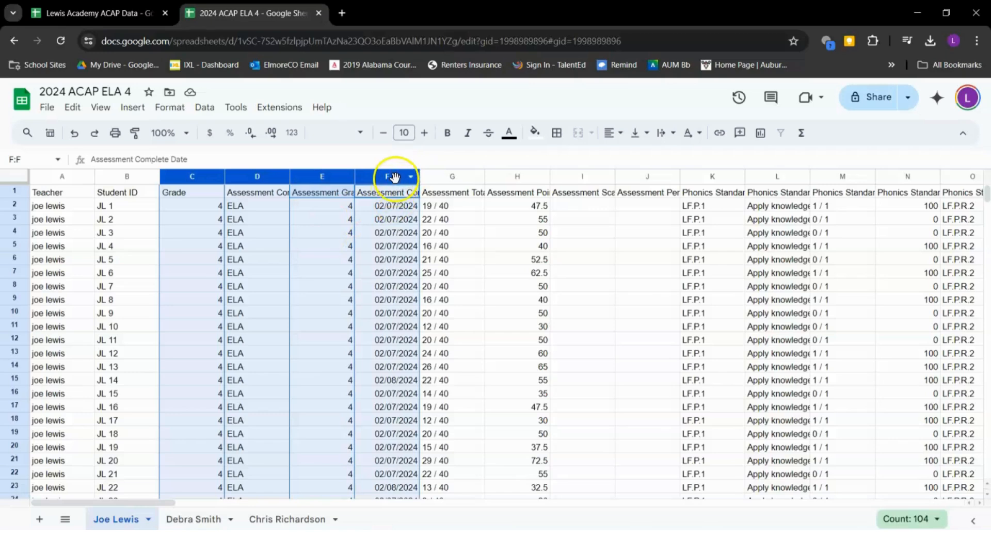
pyautogui.keyDown('ctrl'); pyautogui.click(578, 177); pyautogui.keyUp('ctrl')
pyautogui.keyDown('ctrl'); pyautogui.click(642, 177); pyautogui.keyUp('ctrl')
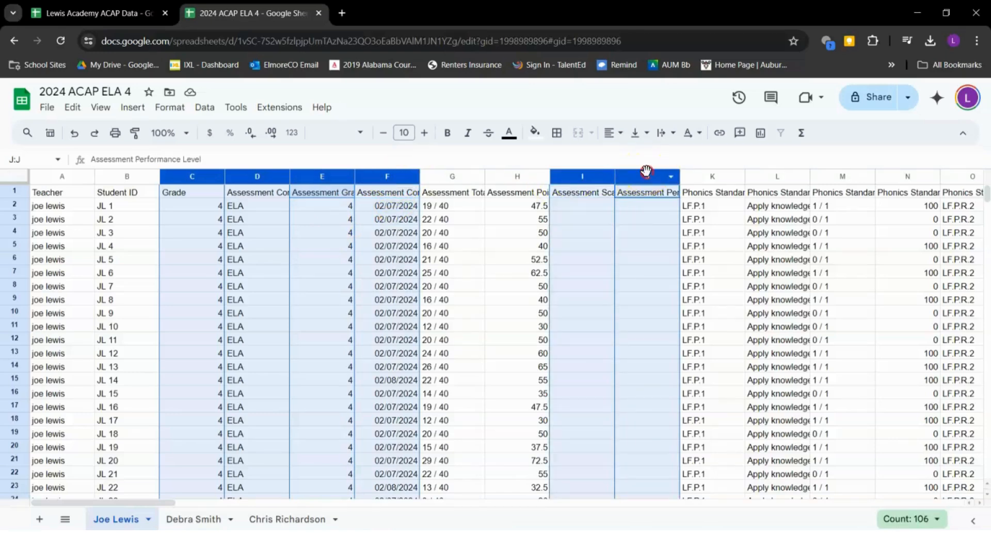
pyautogui.rightClick(645, 172)
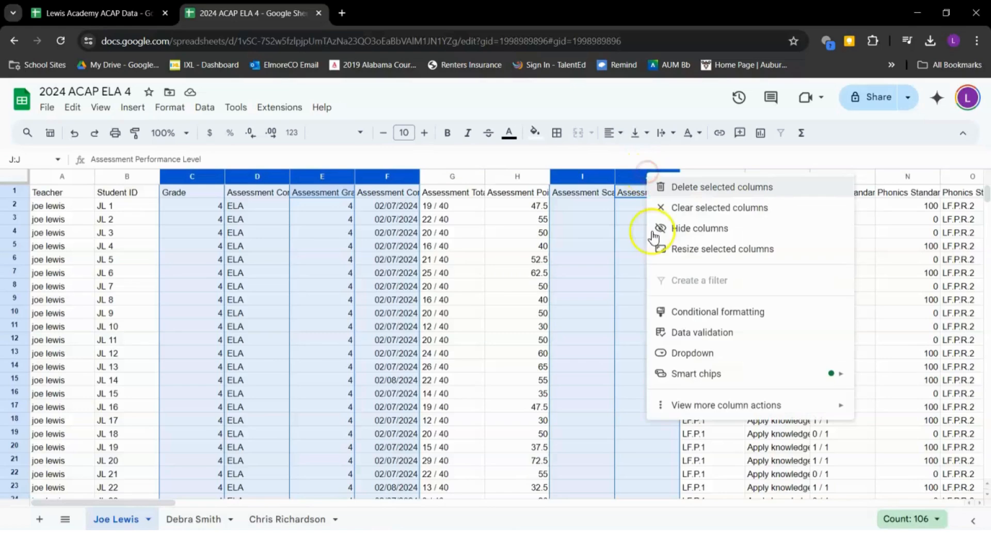
pyautogui.click(716, 188)
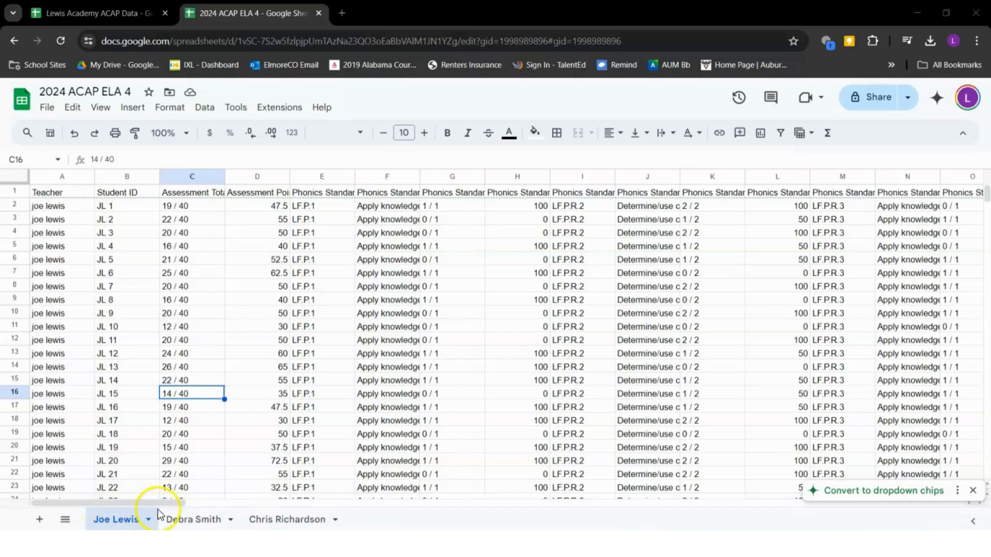
pyautogui.click(184, 518)
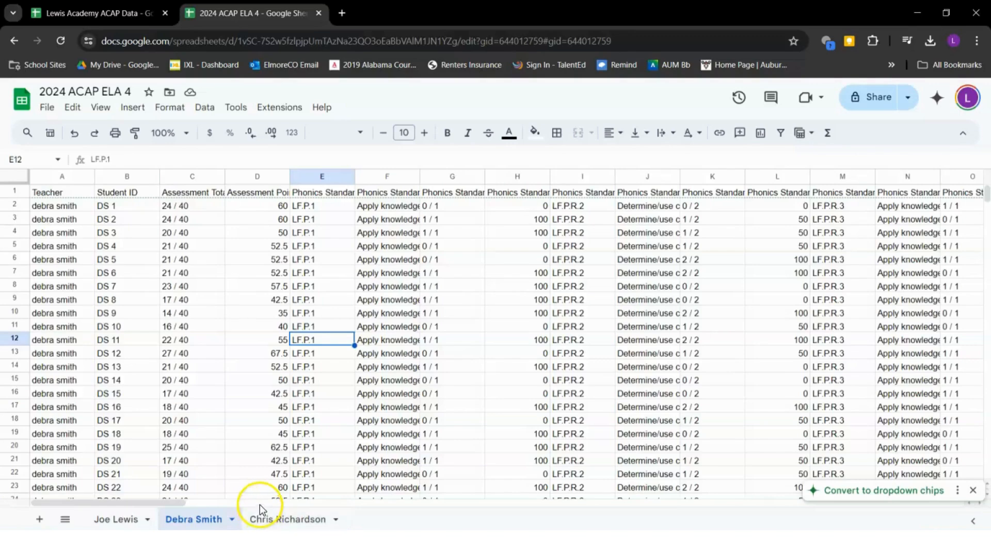
pyautogui.click(291, 519)
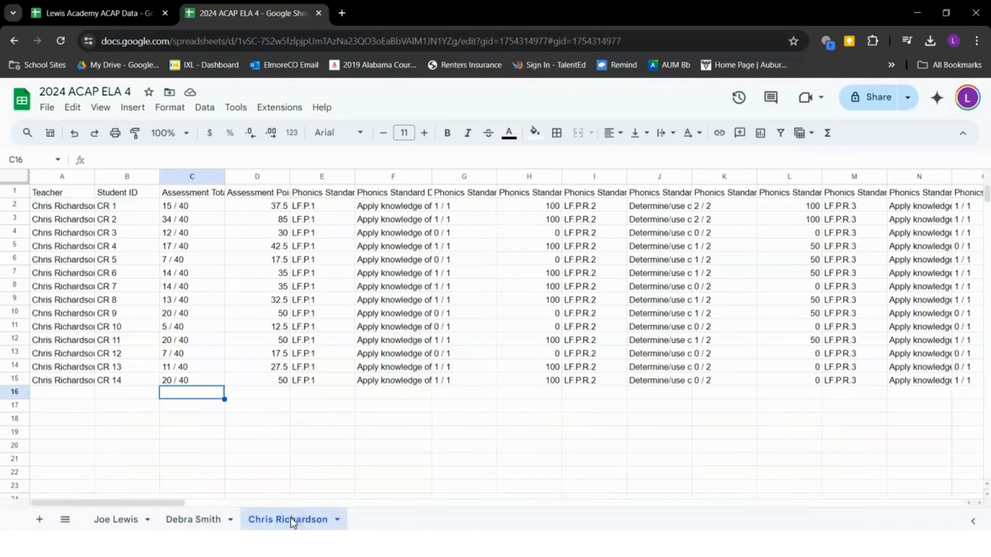
pyautogui.click(190, 518)
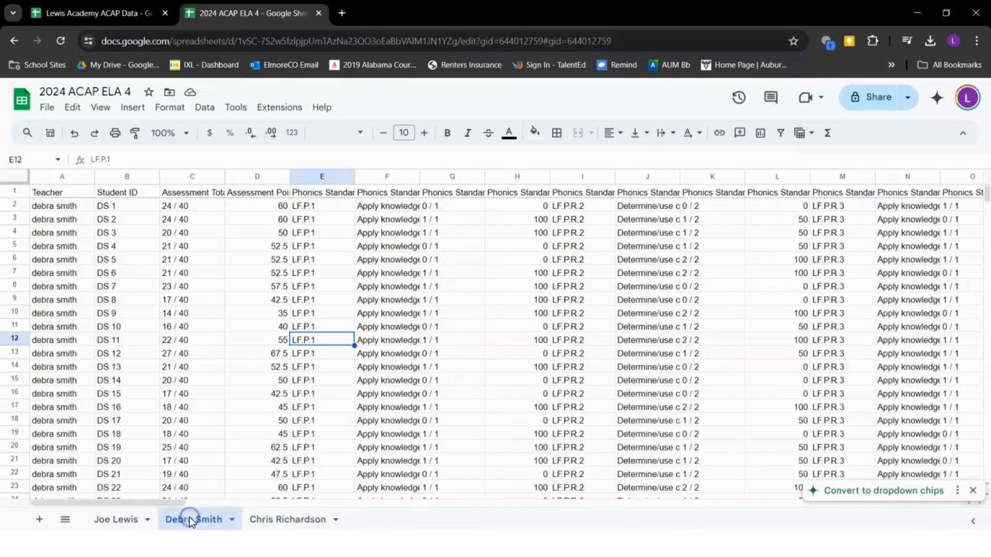
pyautogui.click(117, 519)
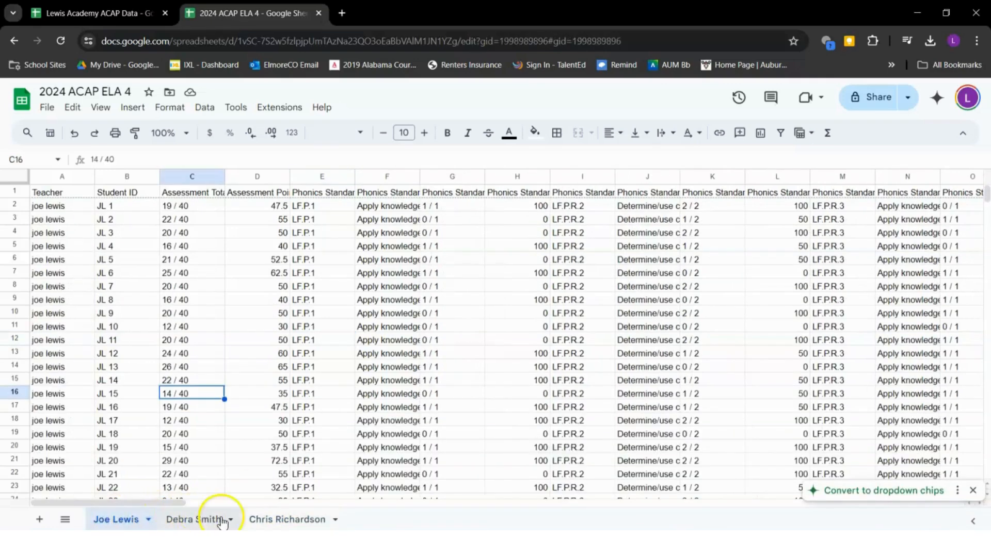
pyautogui.click(267, 518)
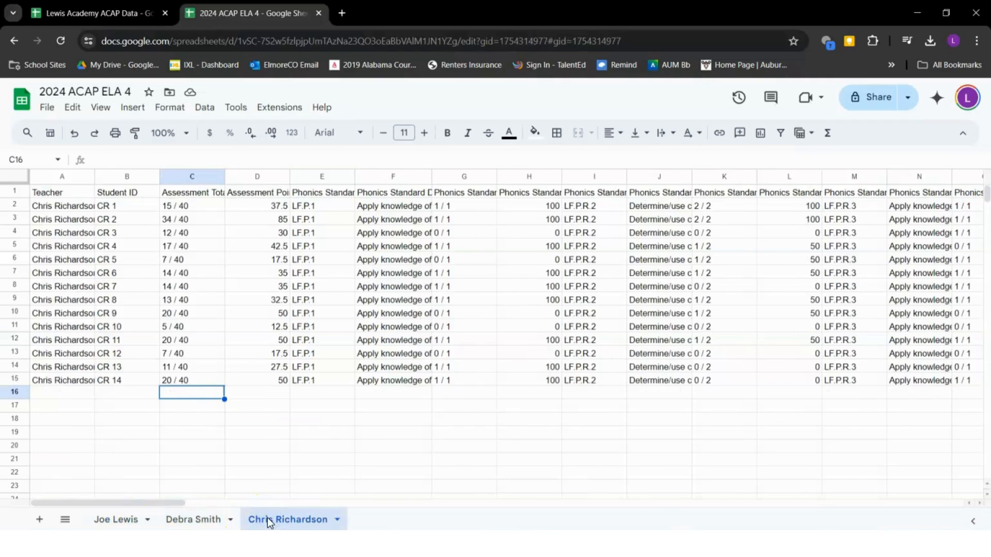
pyautogui.click(205, 519)
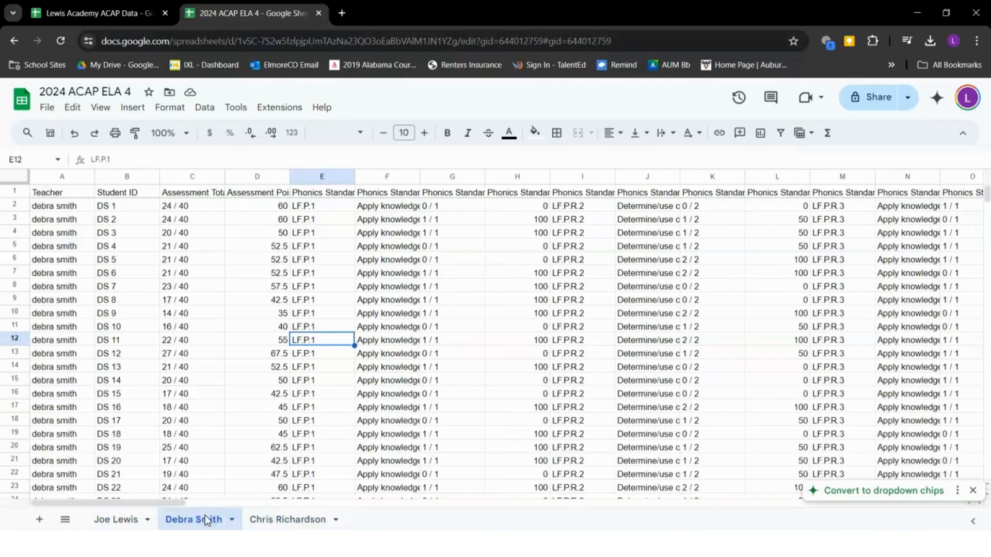
pyautogui.click(117, 515)
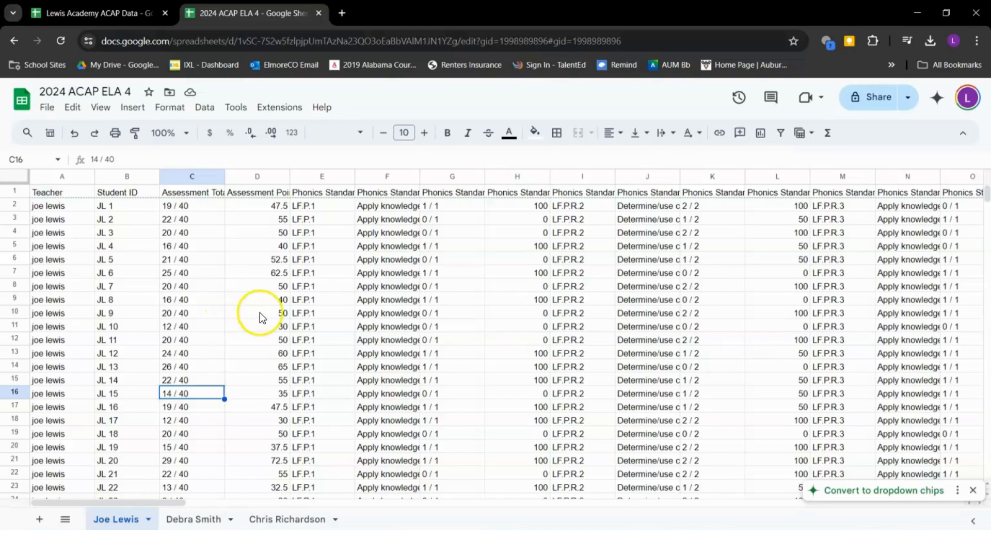
pyautogui.click(315, 206)
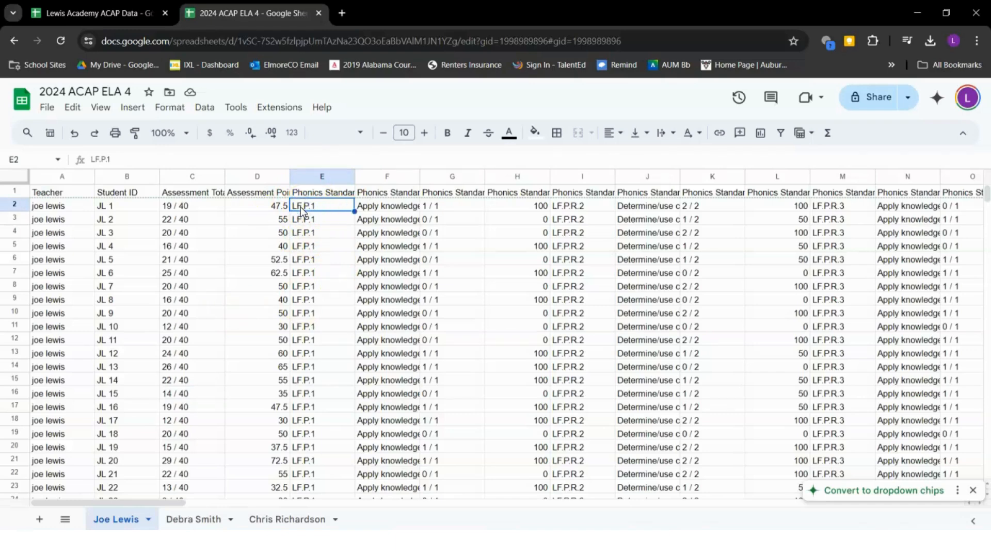
pyautogui.doubleClick(515, 192)
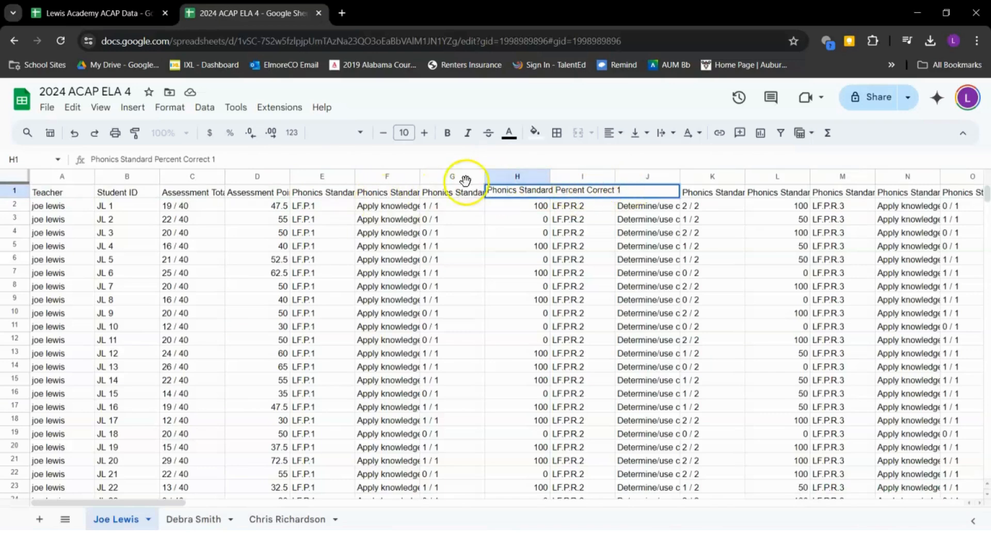
pyautogui.doubleClick(405, 196)
pyautogui.click(537, 204)
pyautogui.click(399, 218)
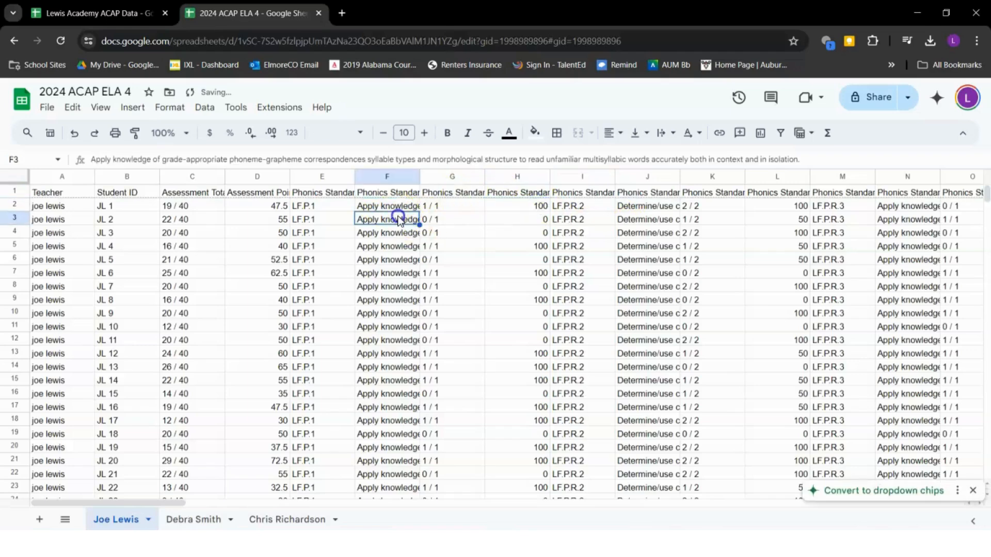
pyautogui.click(318, 208)
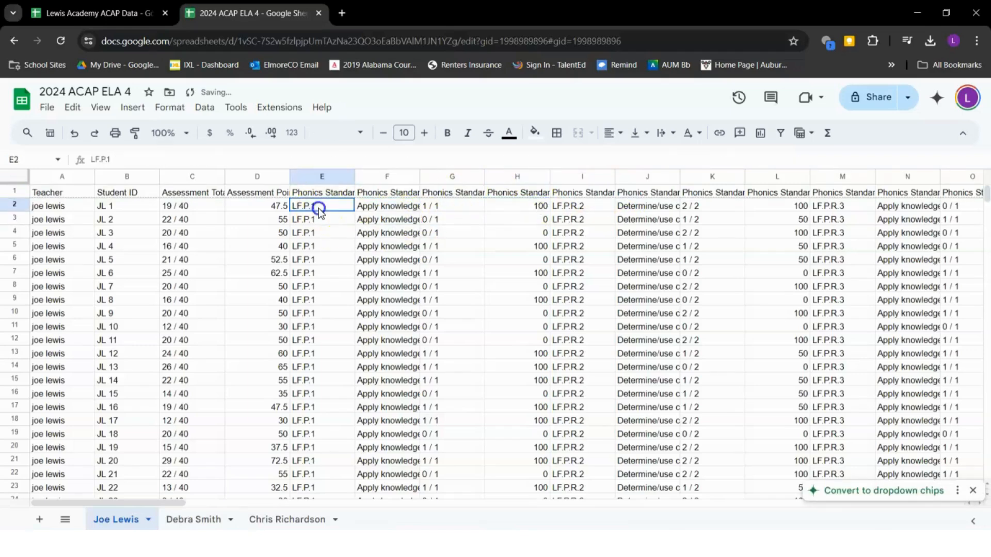
pyautogui.click(359, 207)
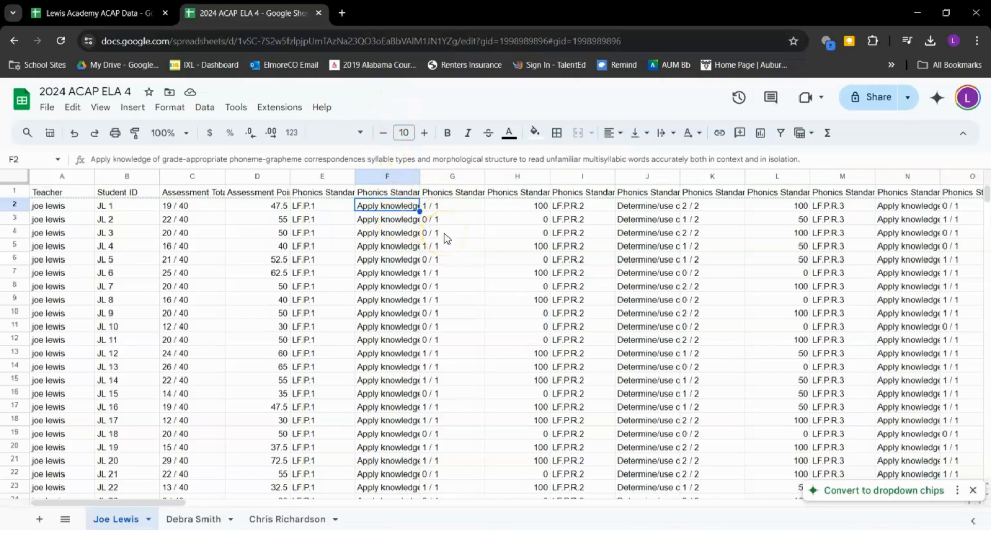
pyautogui.click(517, 208)
pyautogui.keyDown('shift'); pyautogui.click(514, 375); pyautogui.keyUp('shift')
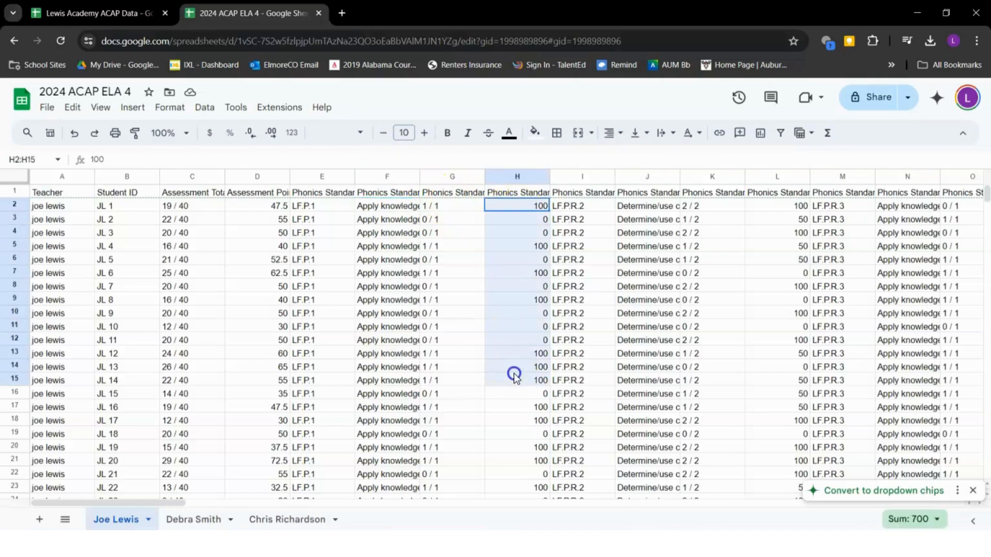
pyautogui.moveTo(515, 376); pyautogui.dragTo(518, 213)
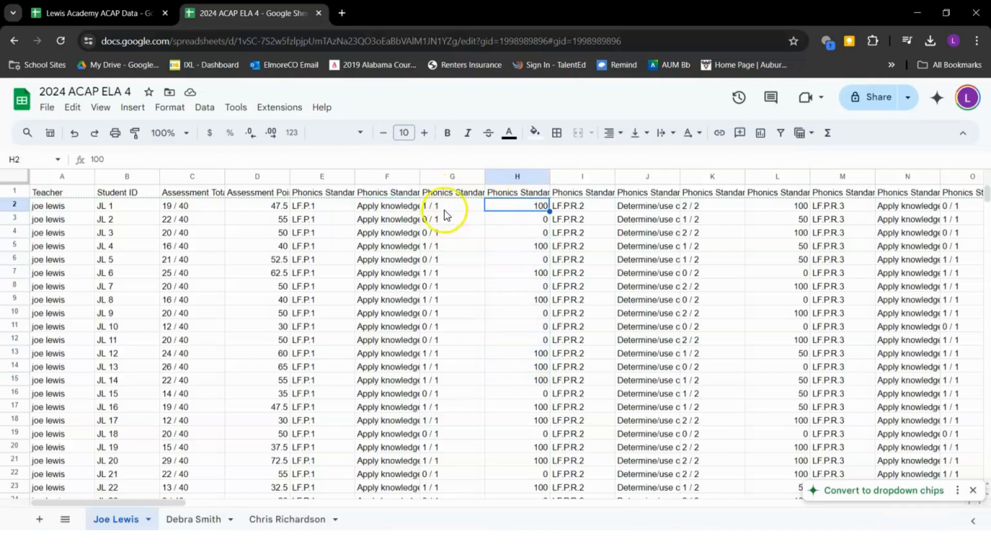
pyautogui.moveTo(443, 210)
pyautogui.mouseDown()
pyautogui.moveTo(445, 350)
pyautogui.moveTo(432, 213)
pyautogui.mouseUp()
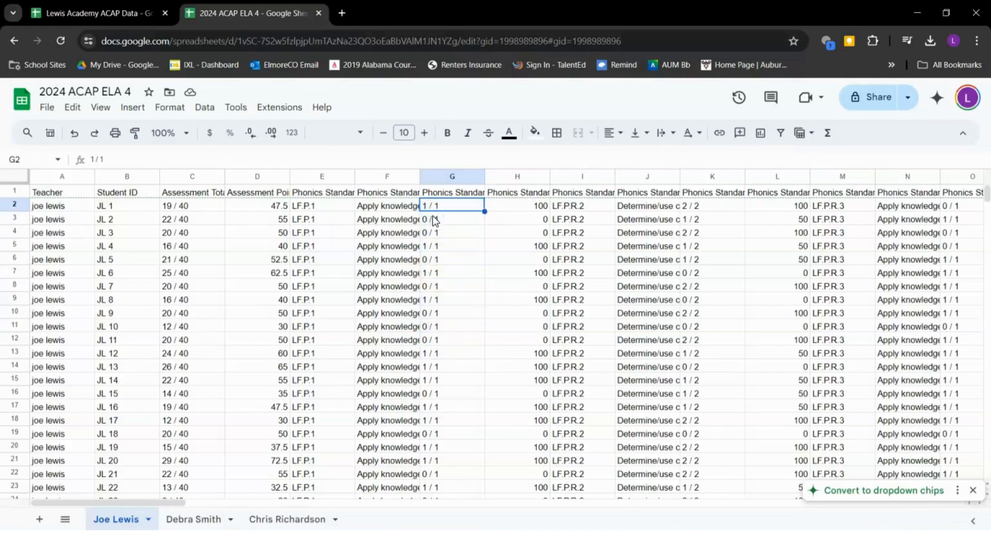
pyautogui.click(555, 207)
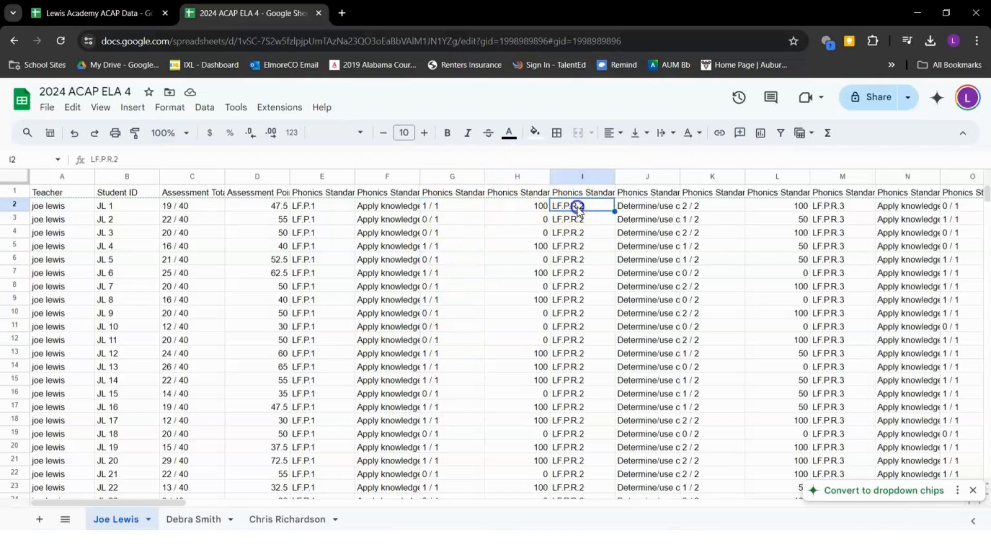
pyautogui.moveTo(508, 206); pyautogui.dragTo(535, 213)
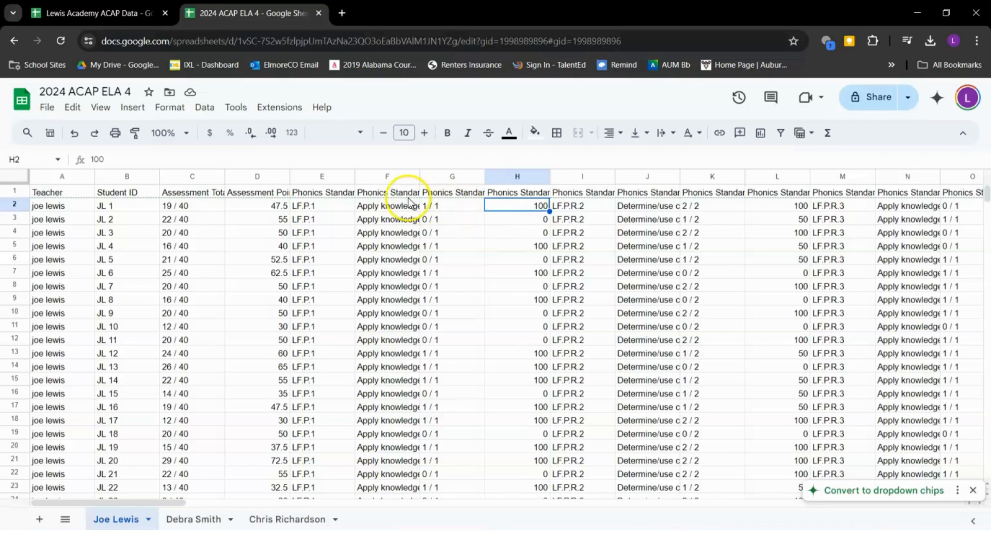
pyautogui.moveTo(203, 209)
pyautogui.mouseDown()
pyautogui.moveTo(188, 263)
pyautogui.moveTo(188, 206)
pyautogui.mouseUp()
pyautogui.moveTo(261, 209); pyautogui.dragTo(276, 227)
pyautogui.moveTo(65, 193); pyautogui.dragTo(256, 312)
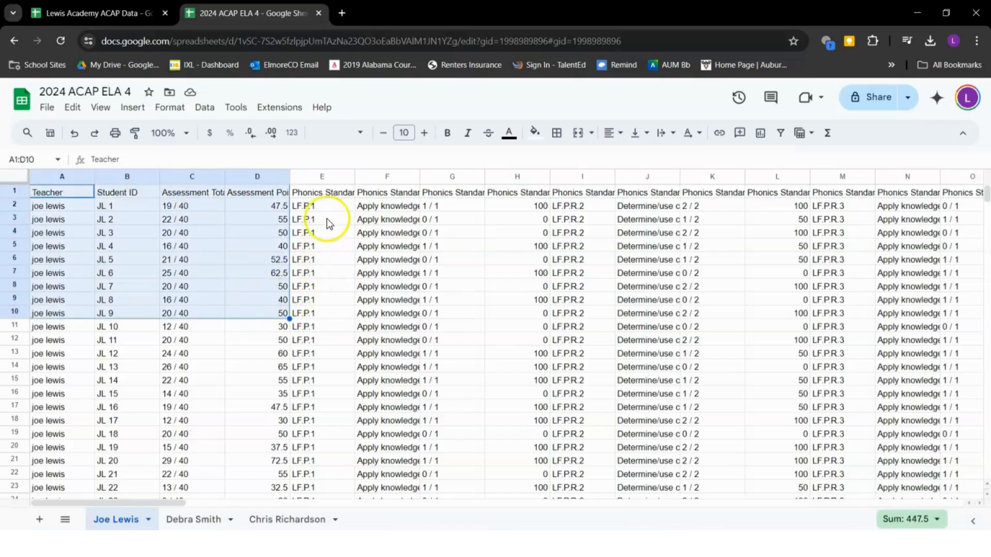
pyautogui.click(376, 206)
pyautogui.click(381, 177)
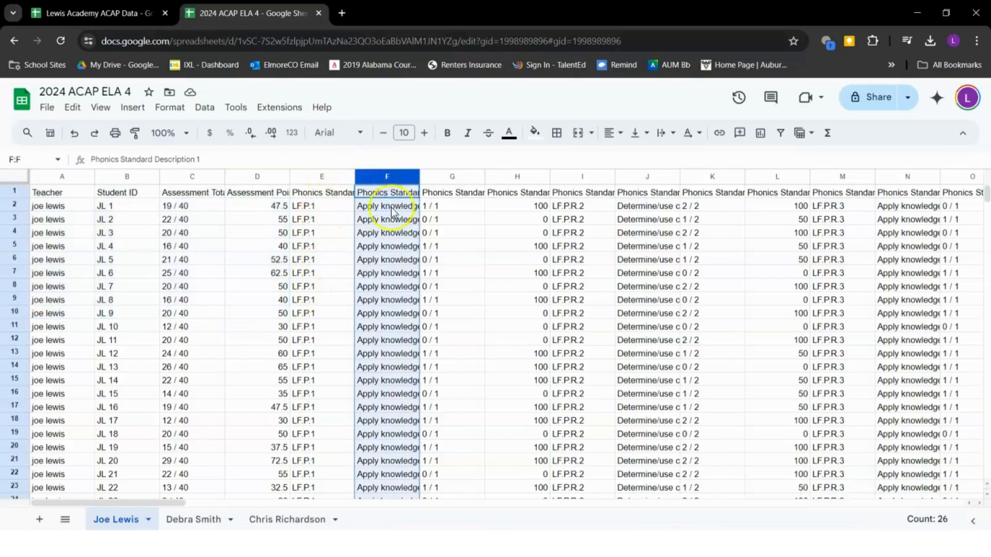
# Select the Phonics Standard Description 2–4 columns plus description columns V, Z and AD
pyautogui.keyDown('ctrl'); pyautogui.click(640, 176); pyautogui.keyUp('ctrl')
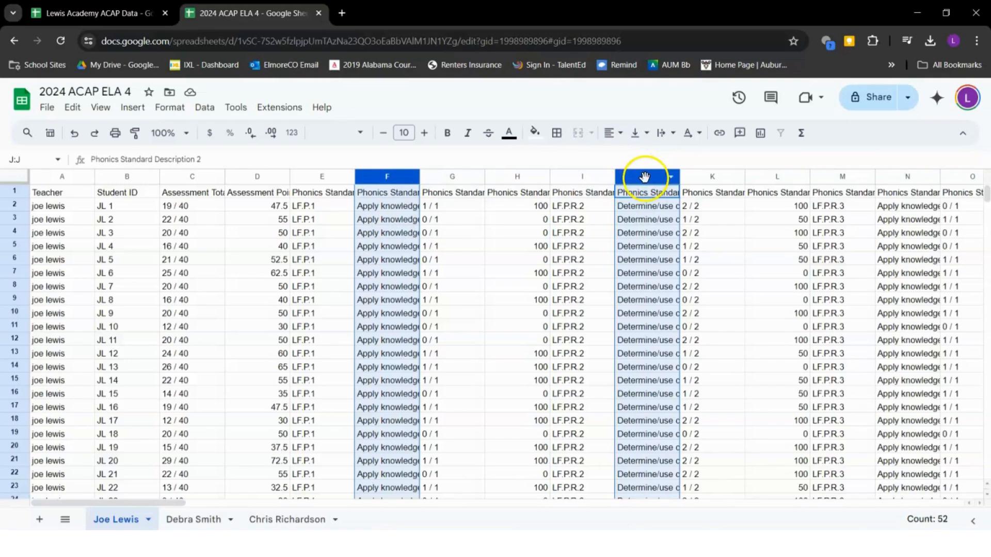
pyautogui.keyDown('ctrl'); pyautogui.click(898, 178); pyautogui.keyUp('ctrl')
pyautogui.hscroll(4, 904, 179)
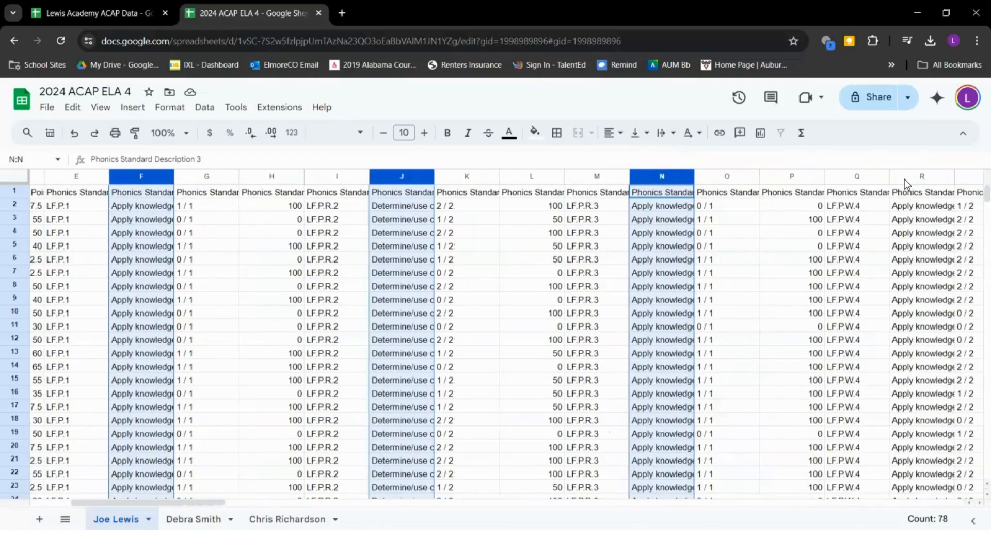
pyautogui.hscroll(3, 904, 179)
pyautogui.keyDown('ctrl'); pyautogui.click(784, 177); pyautogui.keyUp('ctrl')
pyautogui.hscroll(3, 780, 178)
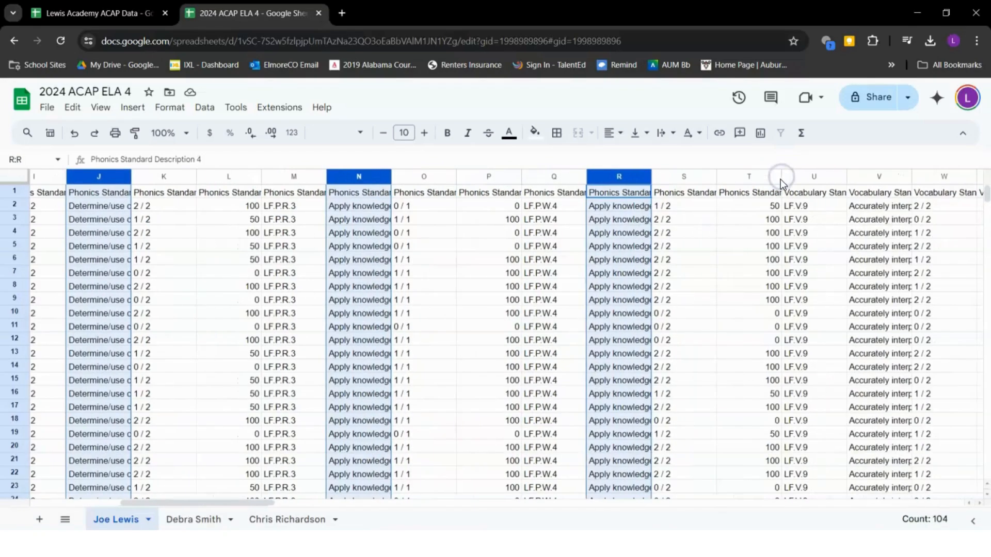
pyautogui.keyDown('ctrl'); pyautogui.click(877, 177); pyautogui.keyUp('ctrl')
pyautogui.hscroll(4, 882, 178)
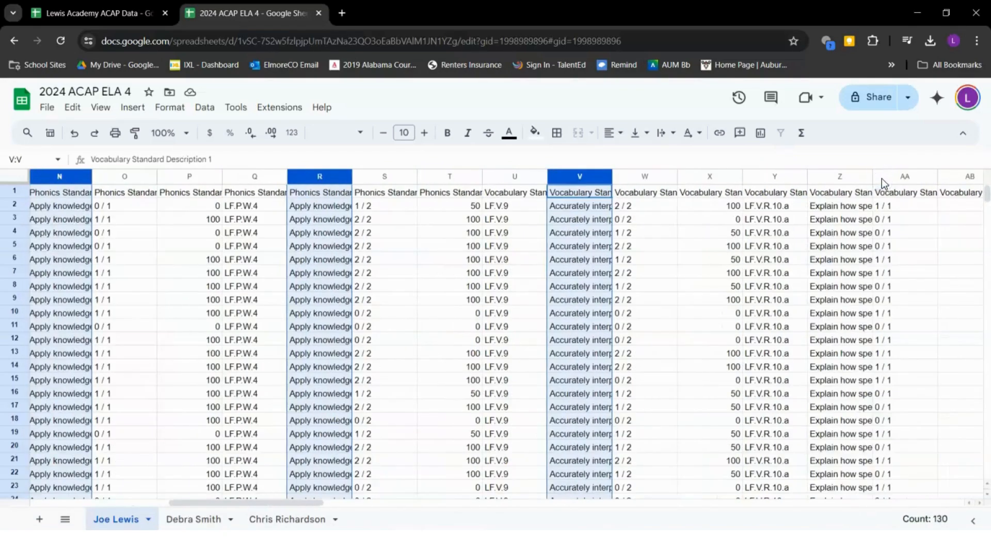
pyautogui.hscroll(2, 881, 179)
pyautogui.keyDown('ctrl'); pyautogui.click(700, 177); pyautogui.keyUp('ctrl')
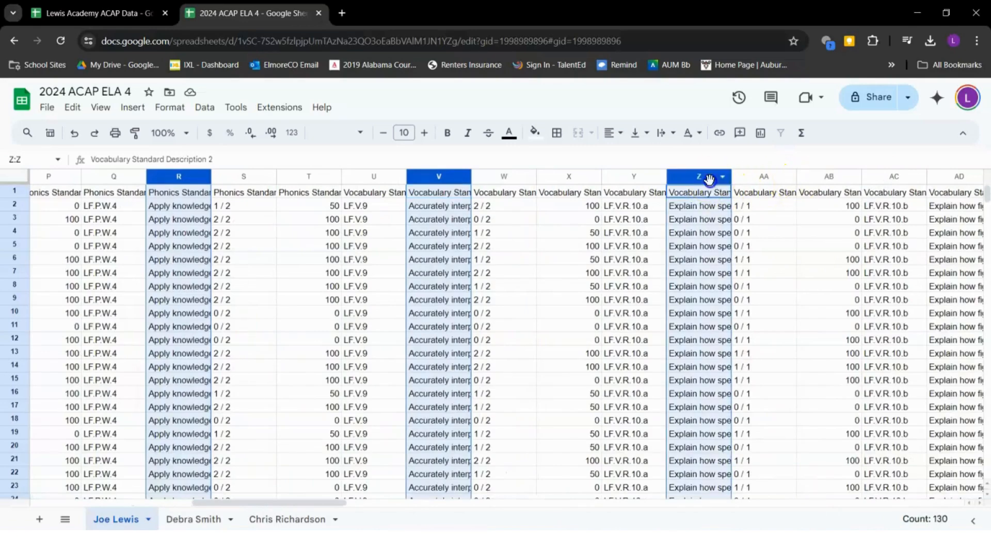
pyautogui.keyDown('ctrl'); pyautogui.click(959, 176); pyautogui.keyUp('ctrl')
# Add description columns AH, AL, AP, AT and AX, then delete every selected column
pyautogui.hscroll(5, 958, 178)
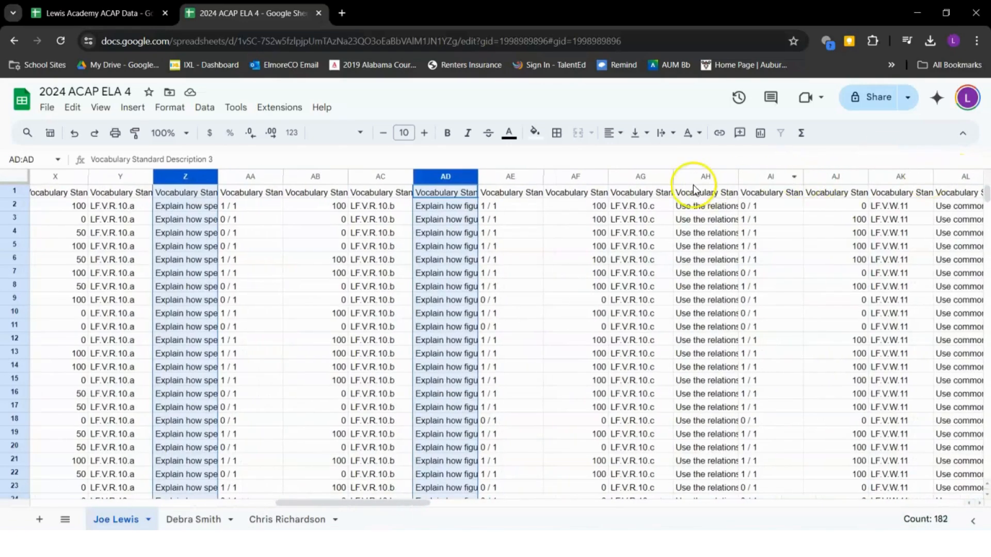
pyautogui.keyDown('ctrl'); pyautogui.click(695, 179); pyautogui.keyUp('ctrl')
pyautogui.keyDown('ctrl'); pyautogui.click(948, 178); pyautogui.keyUp('ctrl')
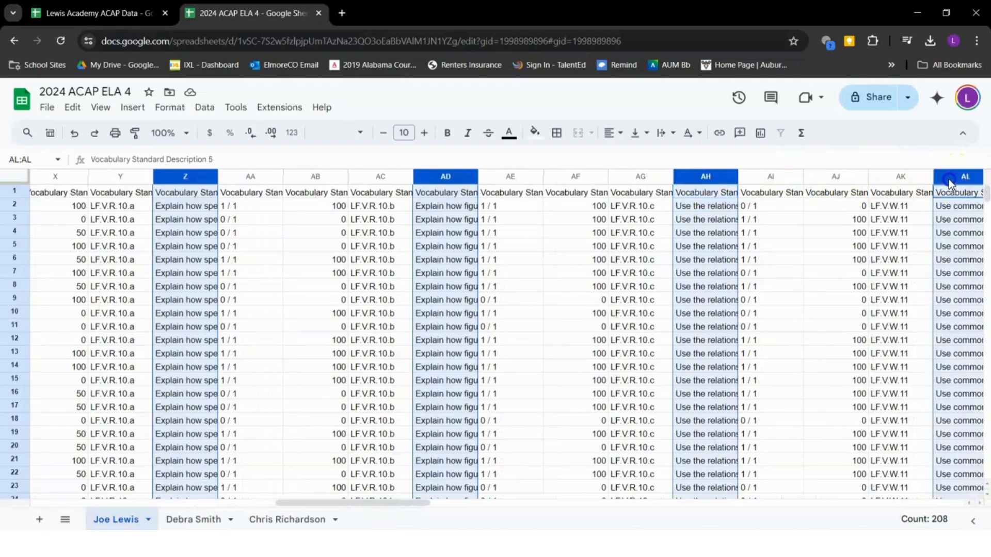
pyautogui.hscroll(10, 948, 178)
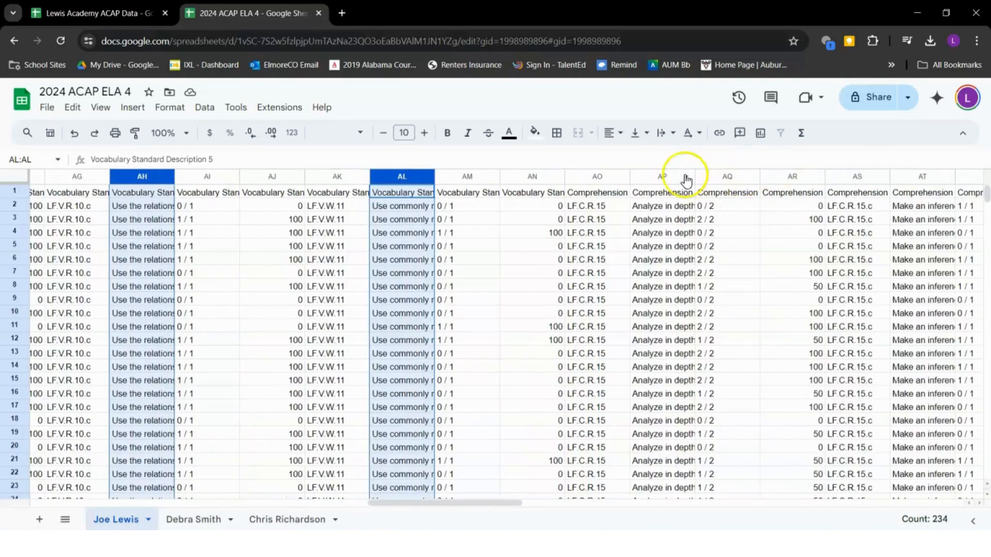
pyautogui.keyDown('ctrl'); pyautogui.click(654, 177); pyautogui.keyUp('ctrl')
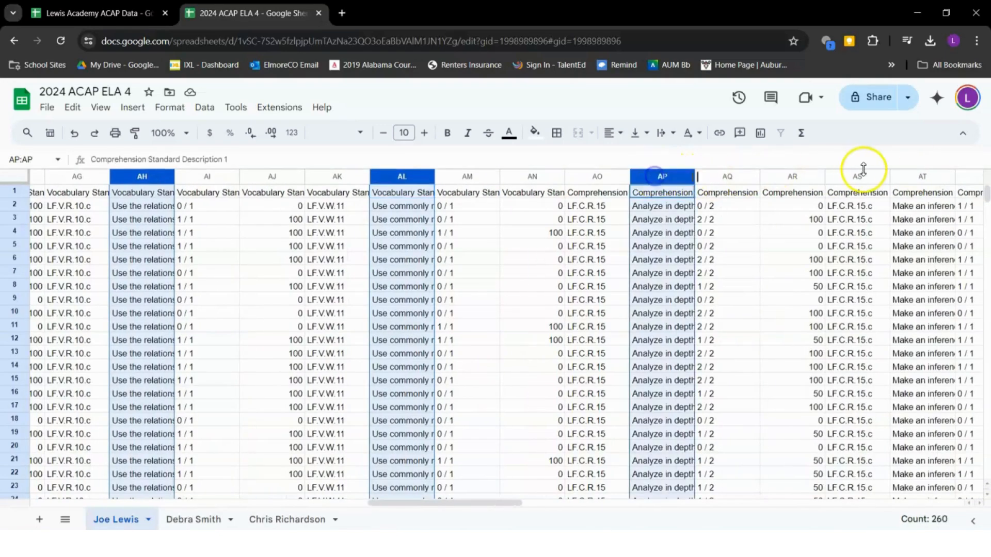
pyautogui.keyDown('ctrl'); pyautogui.click(915, 179); pyautogui.keyUp('ctrl')
pyautogui.hscroll(9, 915, 179)
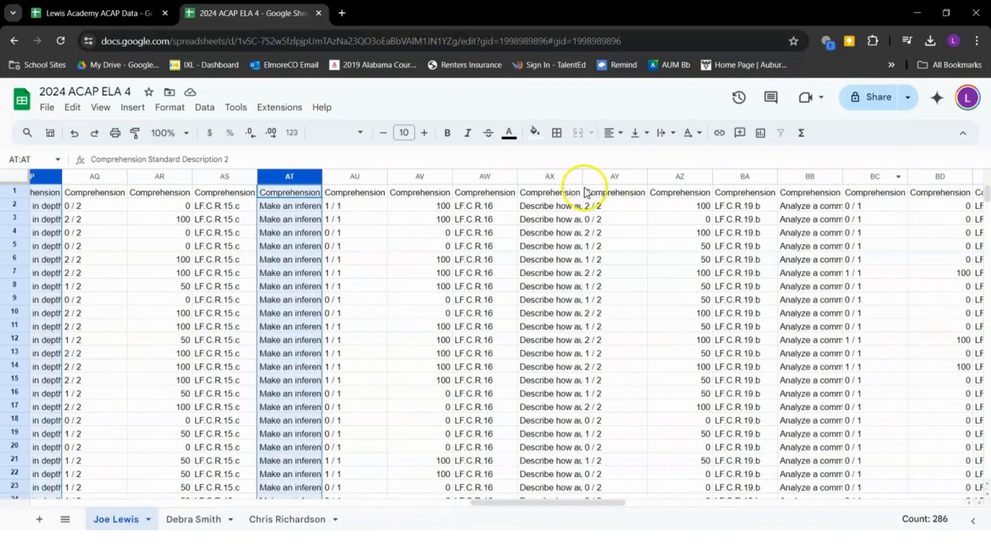
pyautogui.keyDown('ctrl'); pyautogui.click(548, 177); pyautogui.keyUp('ctrl')
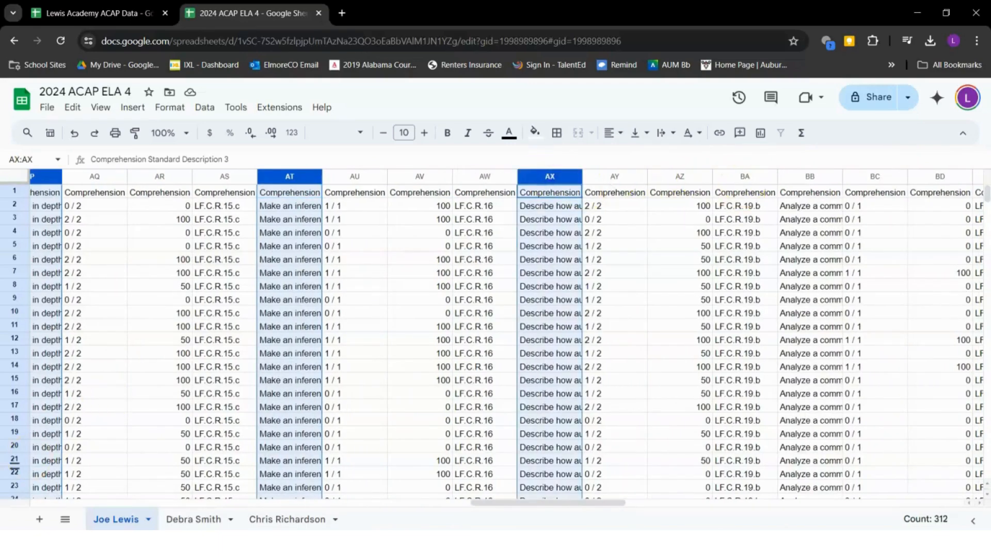
pyautogui.rightClick(549, 177)
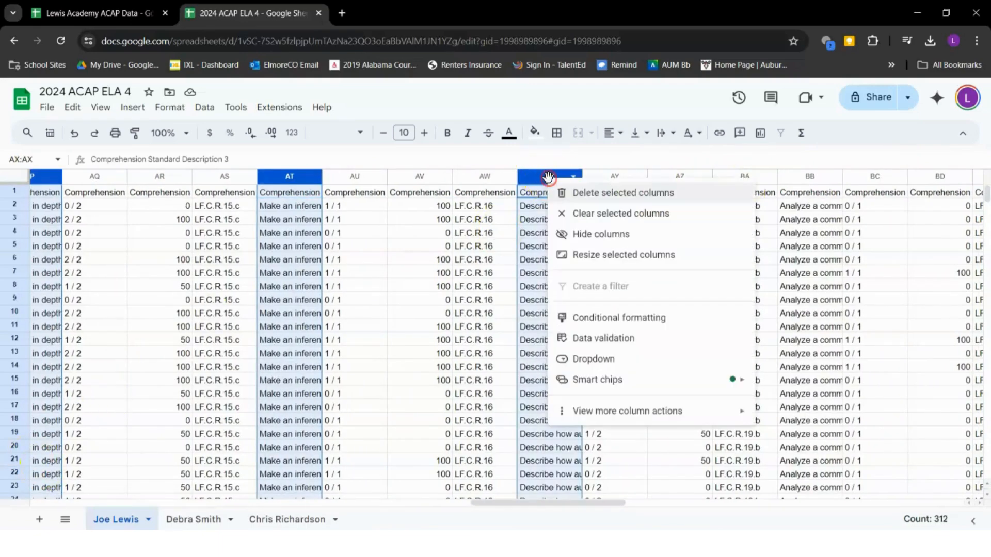
pyautogui.click(594, 200)
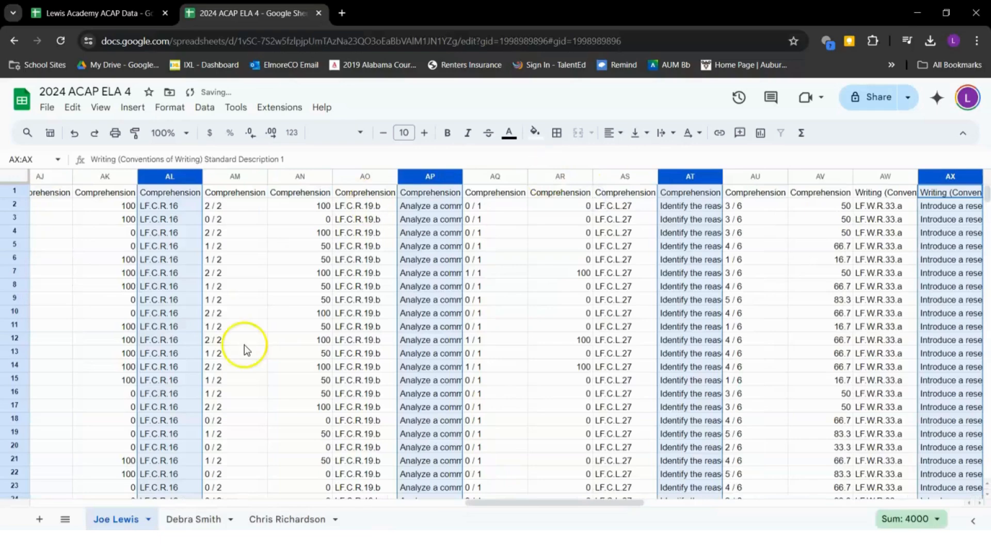
# Check the raw score in F2 against the standard code in E2 and percent in G2
pyautogui.click(133, 291)
pyautogui.hscroll(-6, 133, 293)
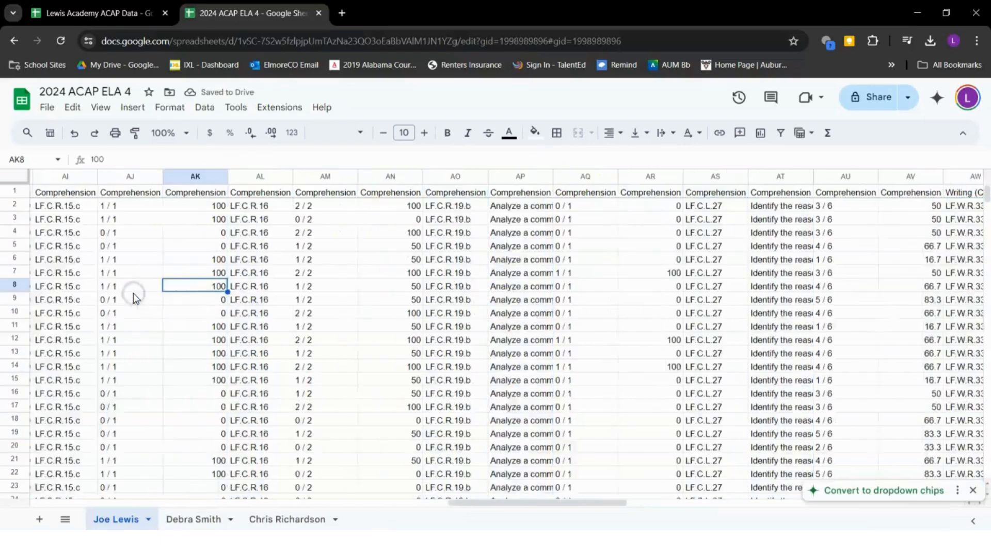
pyautogui.hscroll(-15, 174, 296)
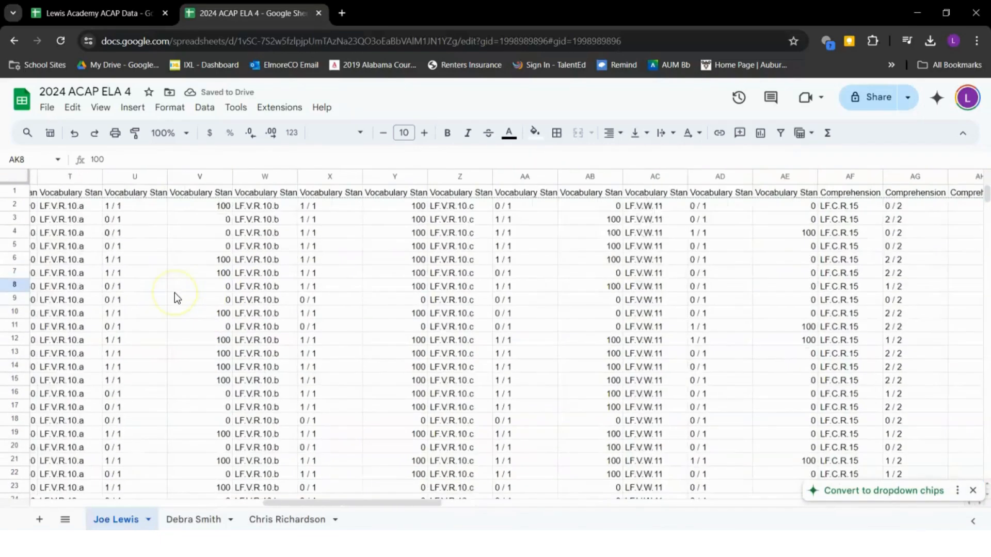
pyautogui.hscroll(-6, 175, 292)
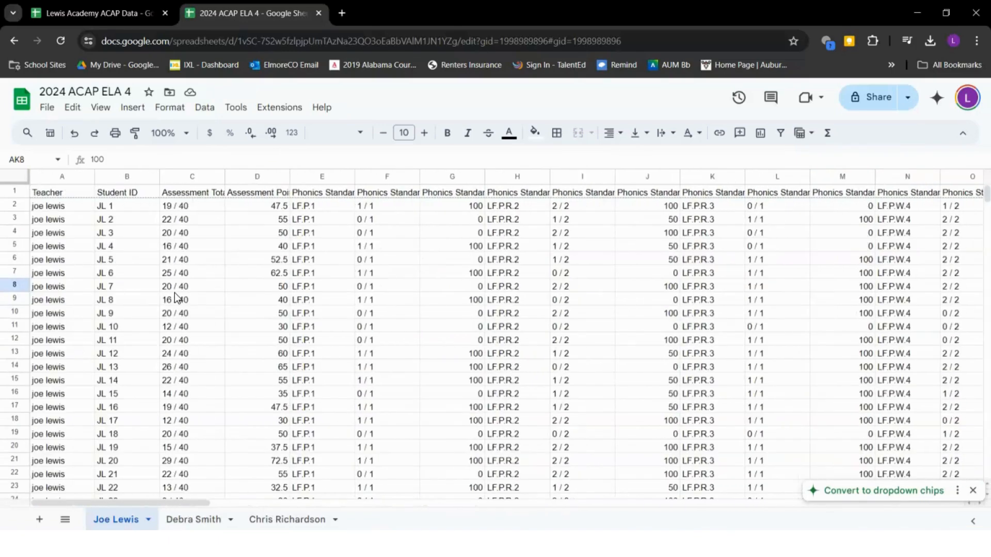
pyautogui.click(367, 208)
pyautogui.click(386, 176)
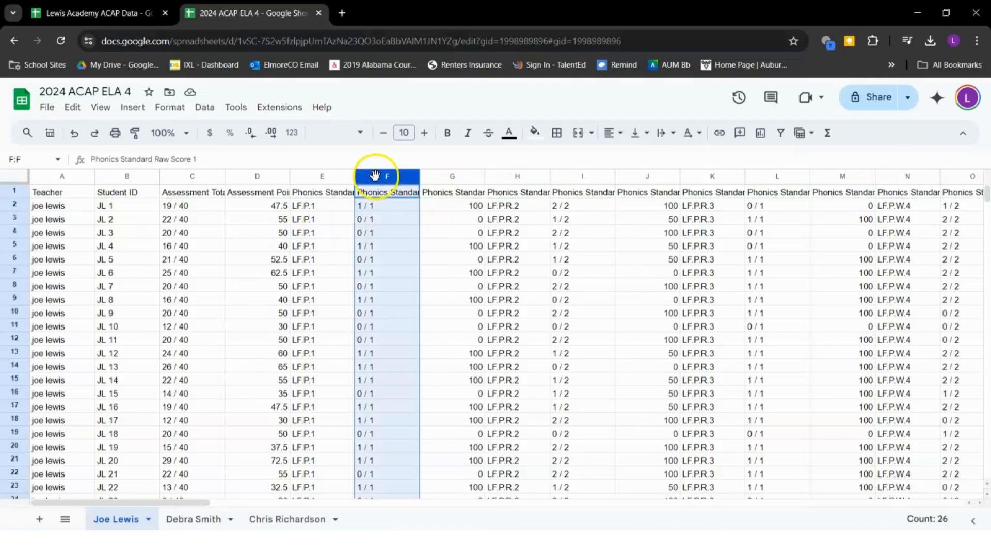
pyautogui.click(324, 206)
pyautogui.click(462, 210)
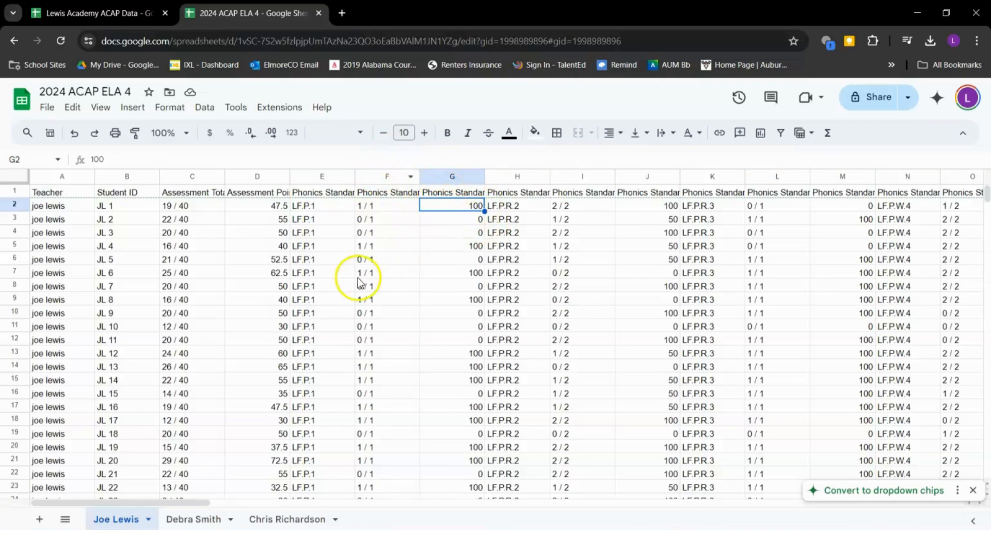
# Delete raw score columns F, I, L and O together
pyautogui.click(385, 176)
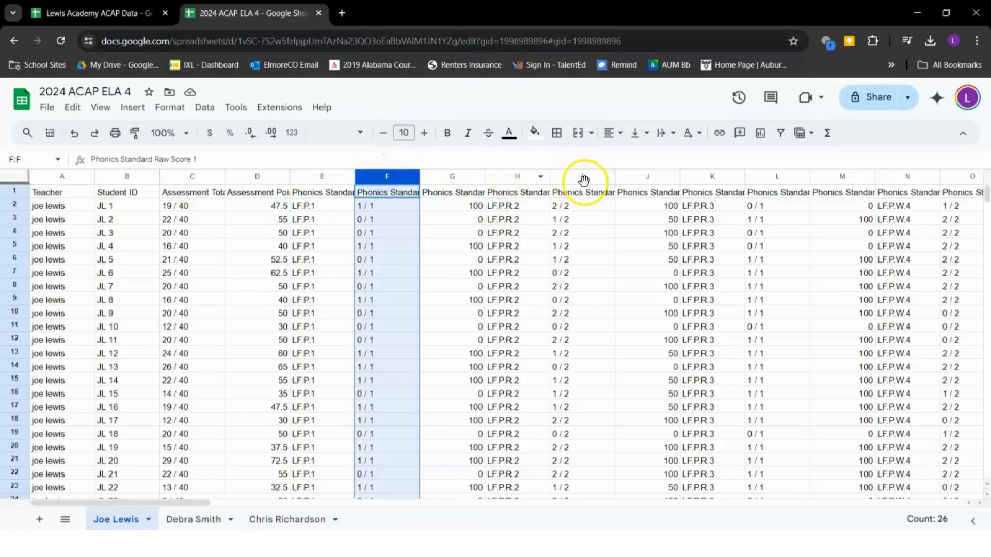
pyautogui.keyDown('ctrl'); pyautogui.click(584, 178); pyautogui.keyUp('ctrl')
pyautogui.keyDown('ctrl'); pyautogui.click(754, 176); pyautogui.keyUp('ctrl')
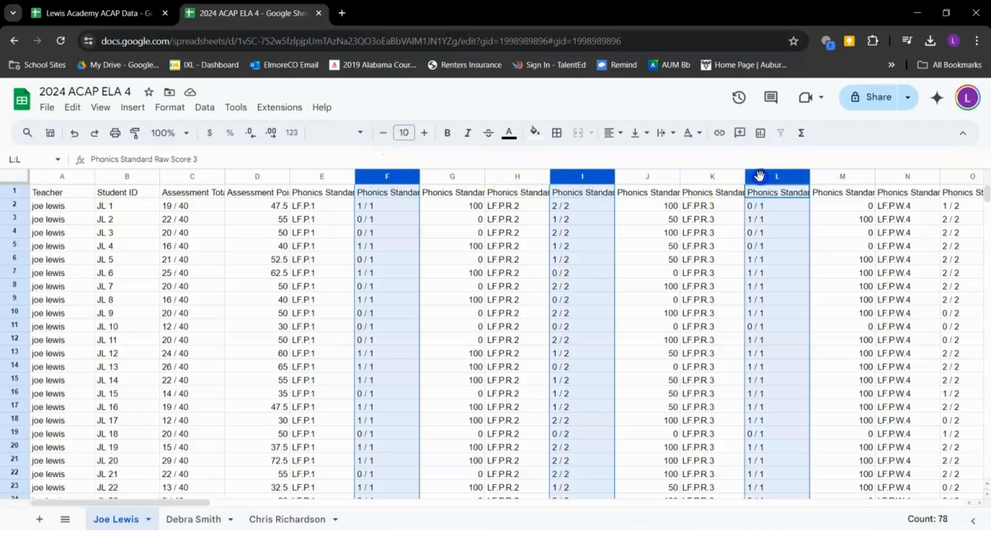
pyautogui.keyDown('ctrl'); pyautogui.click(958, 176); pyautogui.keyUp('ctrl')
pyautogui.rightClick(959, 175)
pyautogui.click(846, 192)
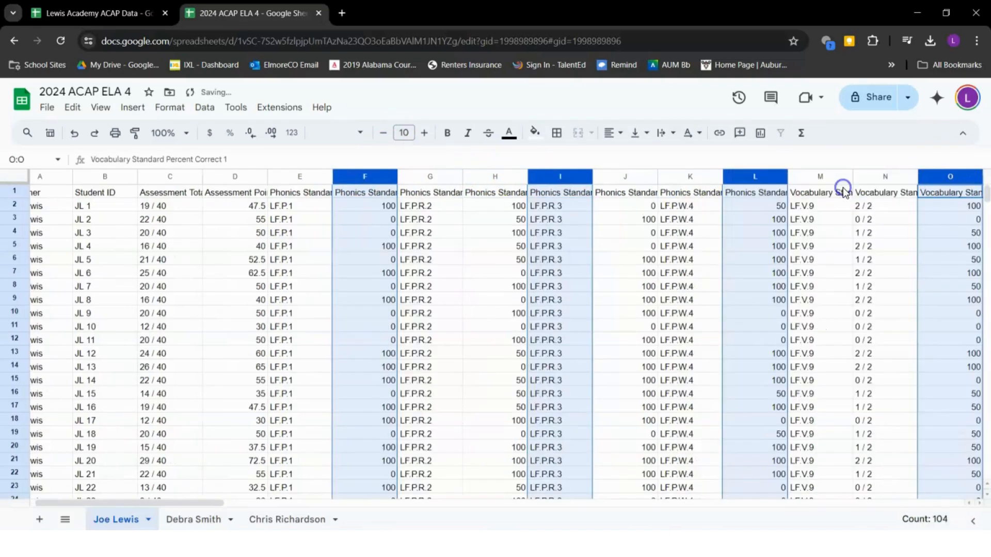
pyautogui.click(843, 250)
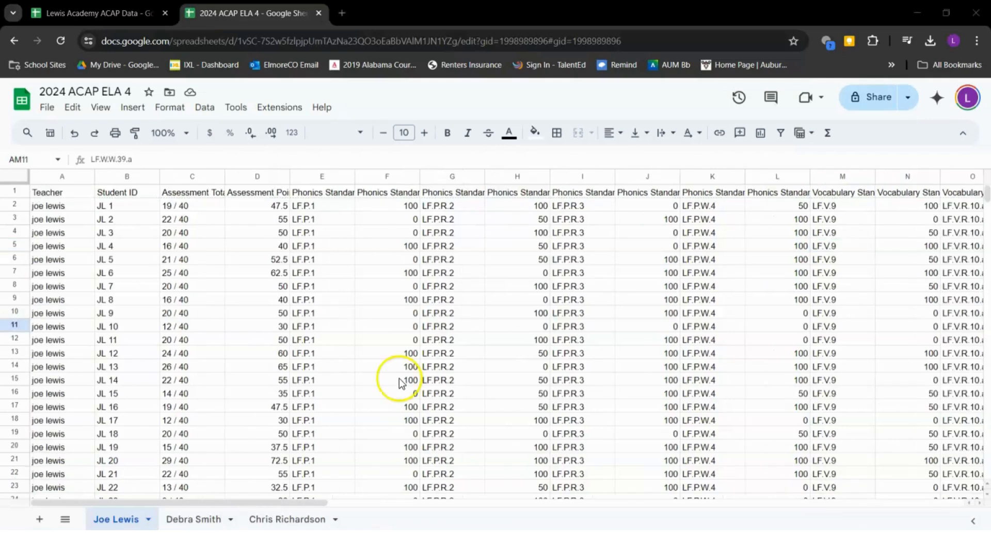
# Head column F 'LF.P.1 %' using the copied code, then delete standard code column E
pyautogui.hscroll(1, 536, 294)
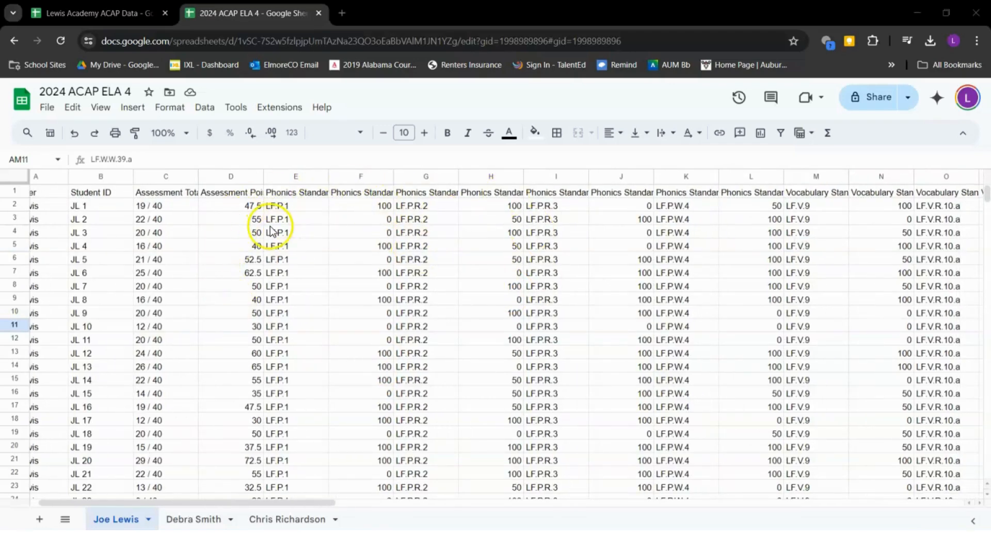
pyautogui.doubleClick(376, 192)
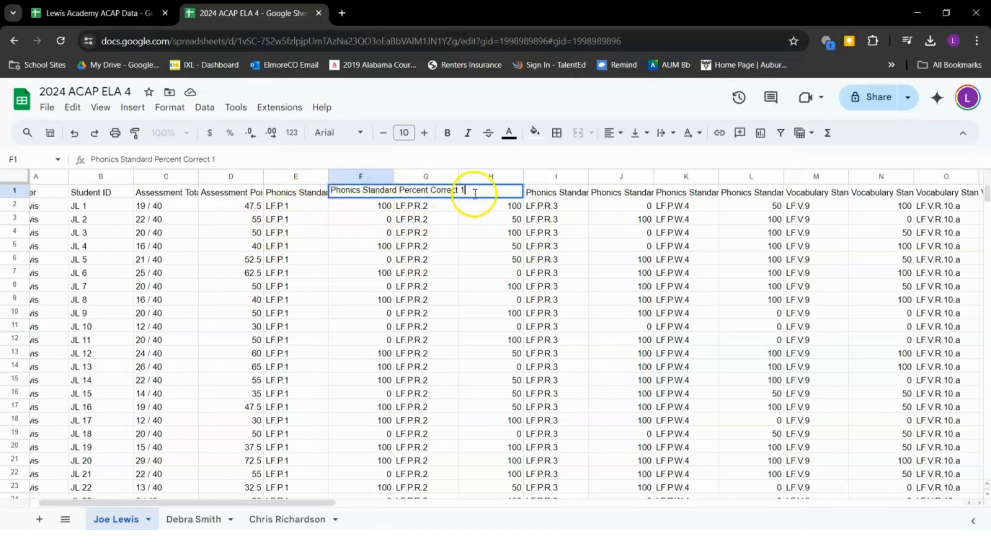
pyautogui.click(289, 207)
pyautogui.doubleClick(289, 208)
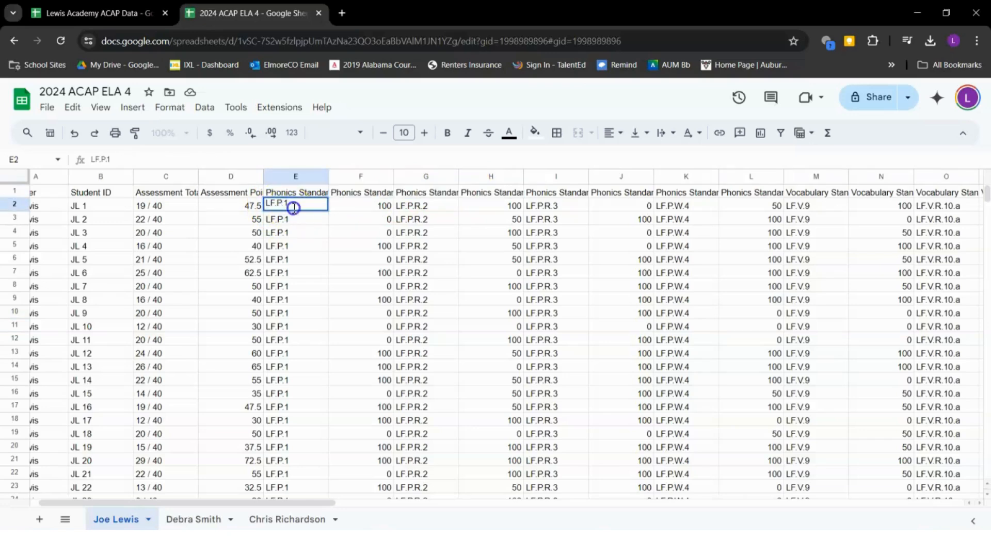
pyautogui.moveTo(289, 209); pyautogui.dragTo(267, 208)
pyautogui.hotkey('ctrl', 'c')
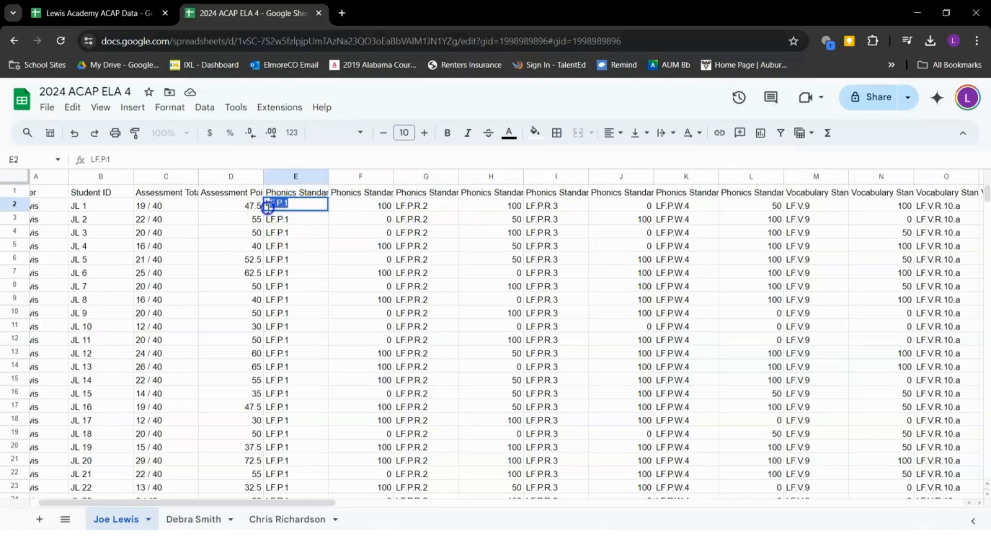
pyautogui.doubleClick(361, 191)
pyautogui.doubleClick(368, 189)
pyautogui.tripleClick(368, 189)
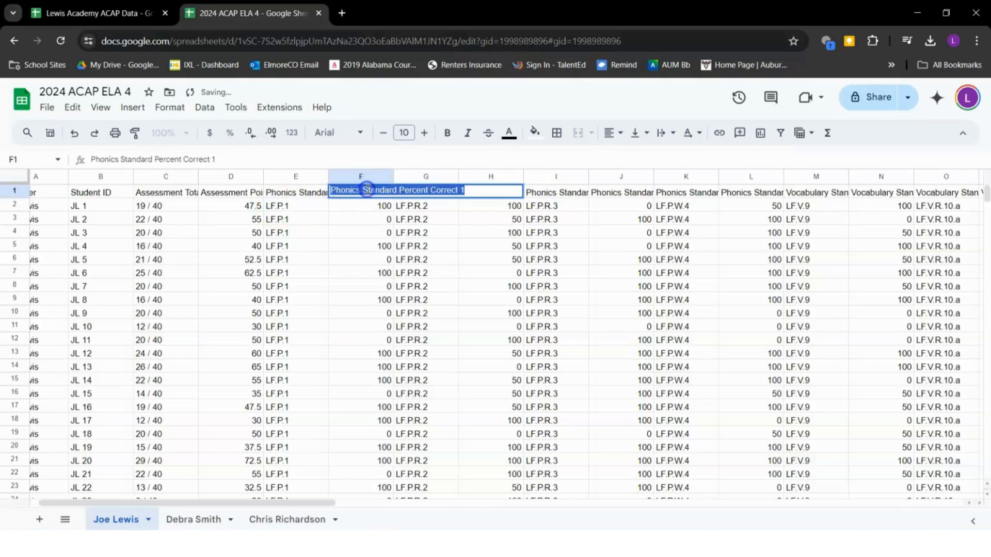
pyautogui.hotkey('ctrl', 'v')
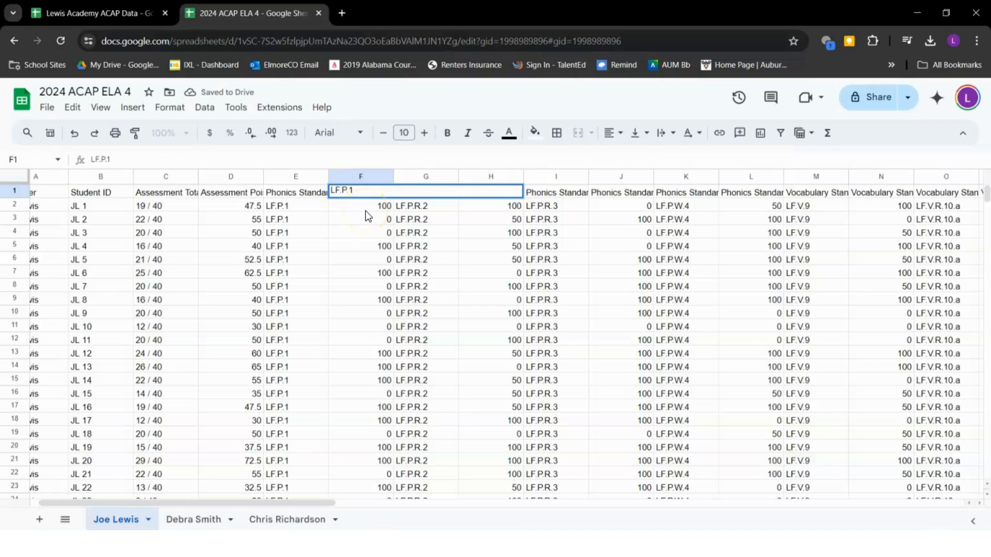
pyautogui.write('%')
pyautogui.press('Return')
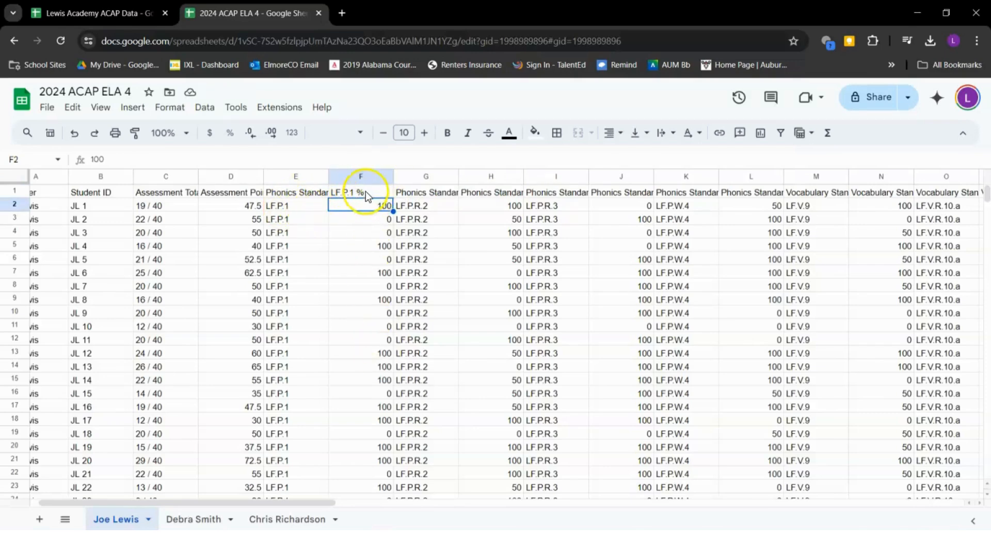
pyautogui.click(309, 177)
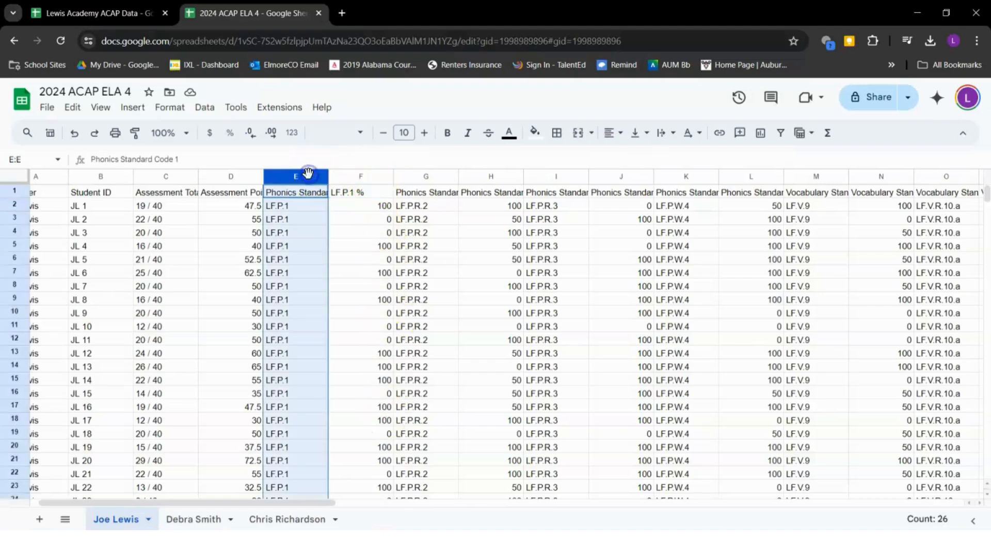
pyautogui.rightClick(310, 179)
pyautogui.click(385, 278)
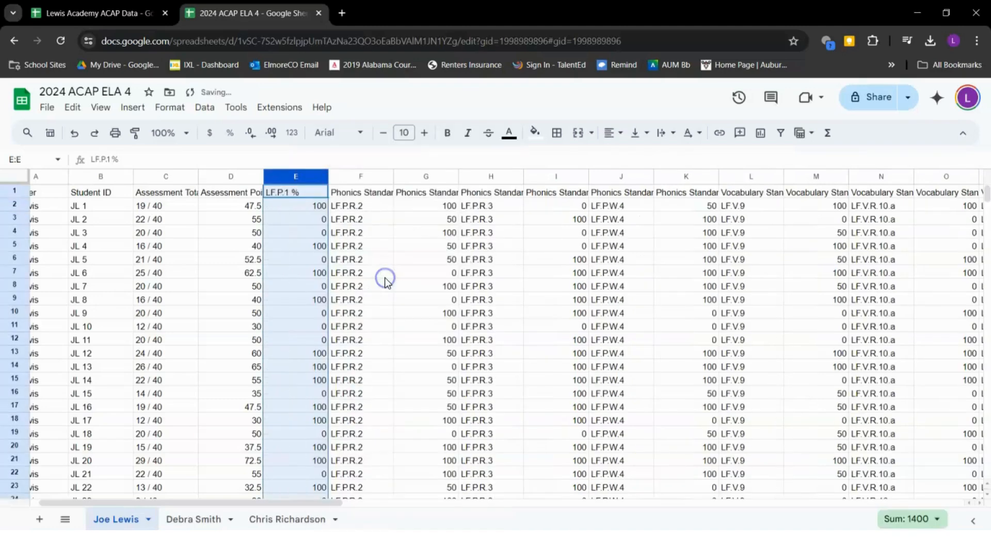
# Replace the G1 heading with the code LF.P.R.2 followed by ' %'
pyautogui.click(338, 209)
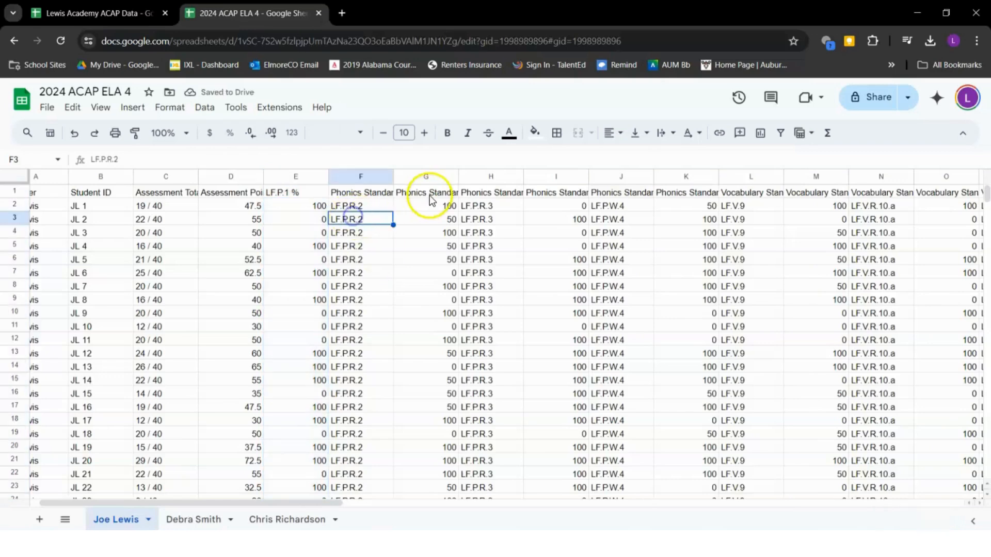
pyautogui.click(412, 192)
pyautogui.click(337, 211)
pyautogui.doubleClick(337, 209)
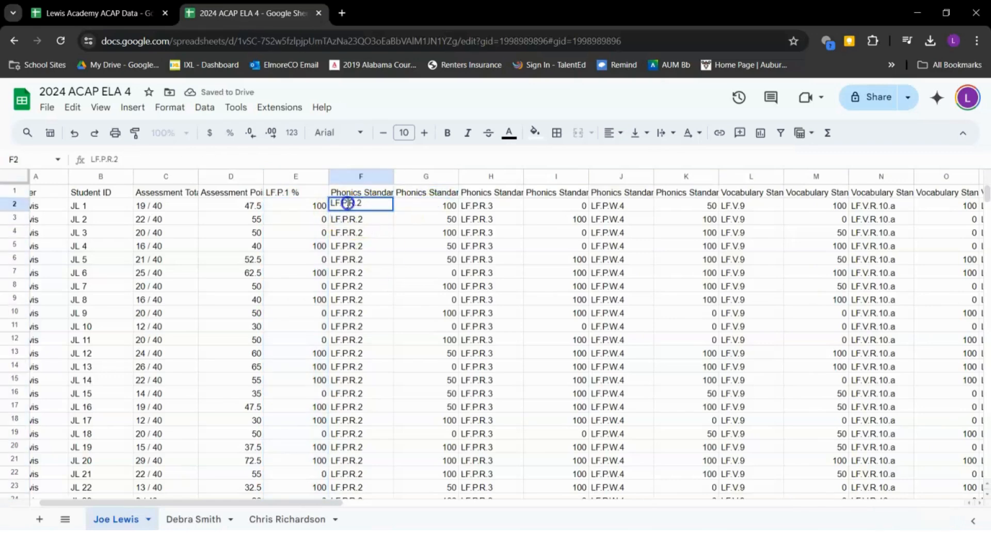
pyautogui.tripleClick(347, 204)
pyautogui.hotkey('ctrl', 'c')
pyautogui.tripleClick(407, 193)
pyautogui.hotkey('ctrl', 'v')
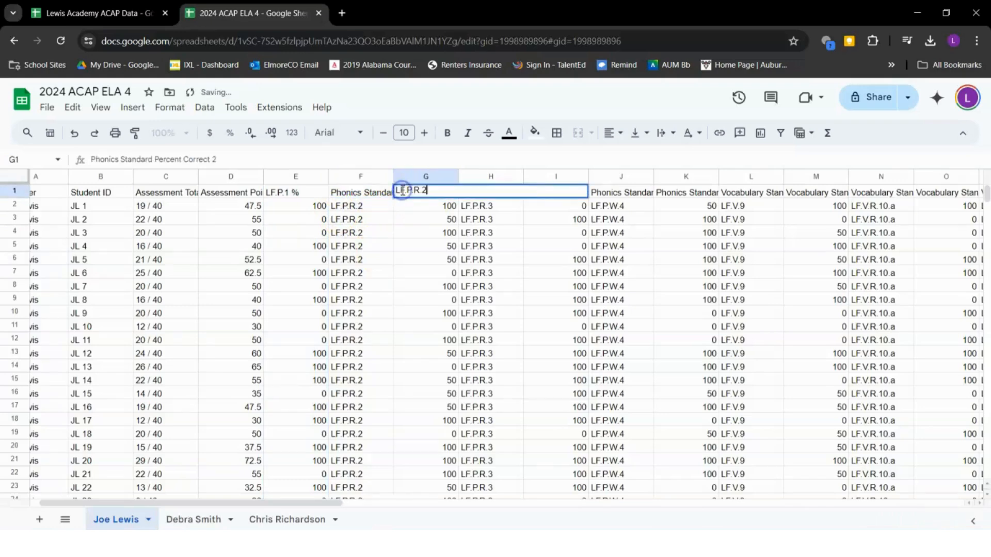
pyautogui.click(411, 208)
pyautogui.doubleClick(428, 195)
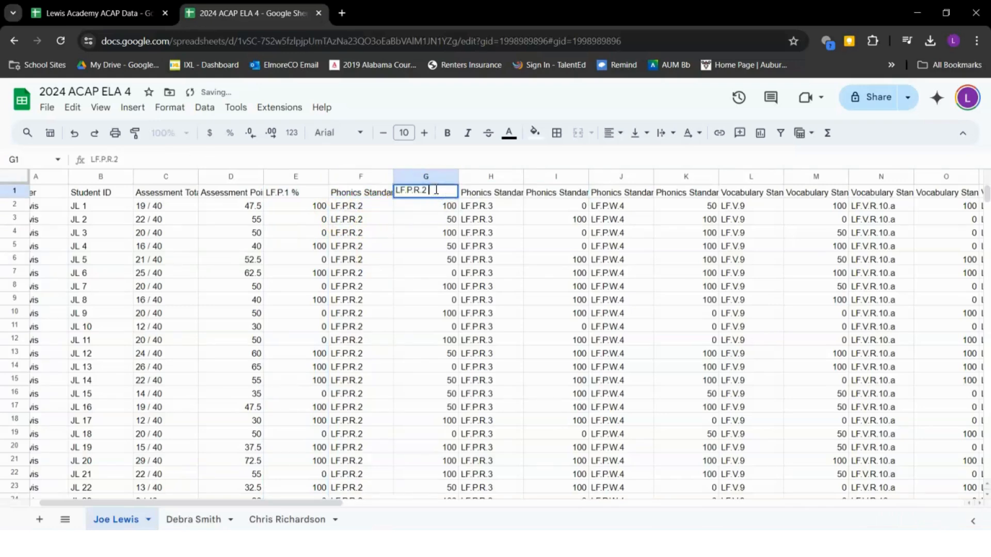
pyautogui.write('%')
pyautogui.press('Return')
# Delete the phonics standard-code column and the raw assessment total column C
pyautogui.click(361, 177)
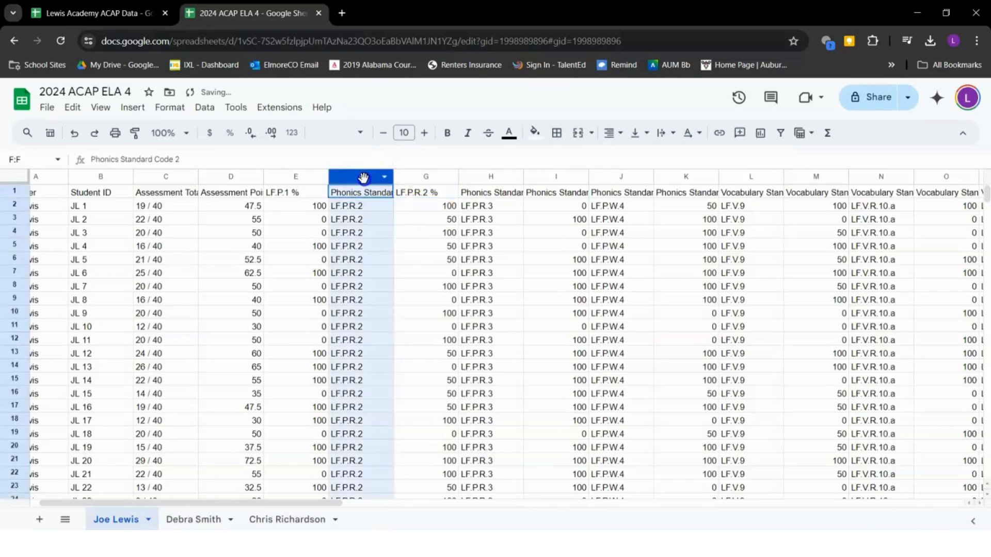
pyautogui.rightClick(361, 177)
pyautogui.click(433, 278)
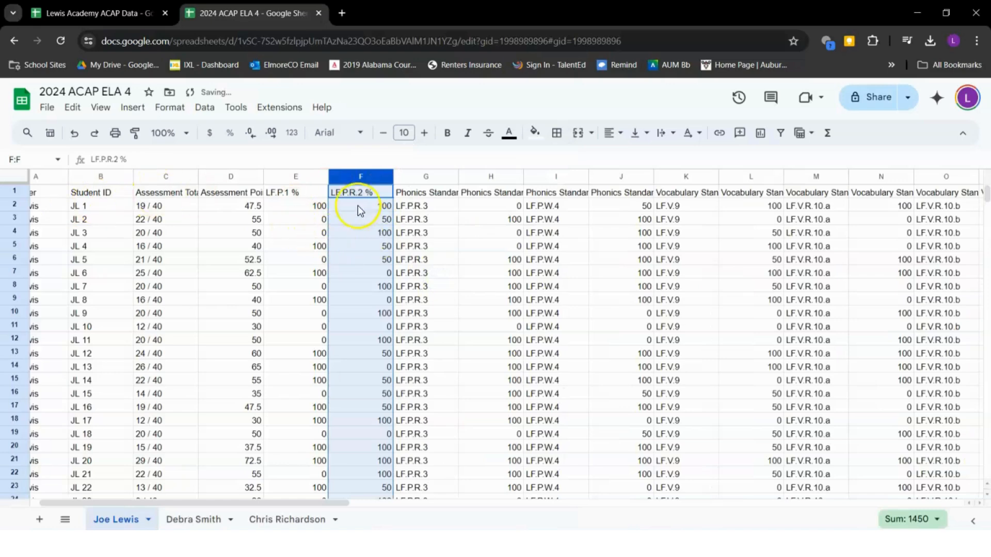
pyautogui.click(158, 177)
pyautogui.rightClick(158, 176)
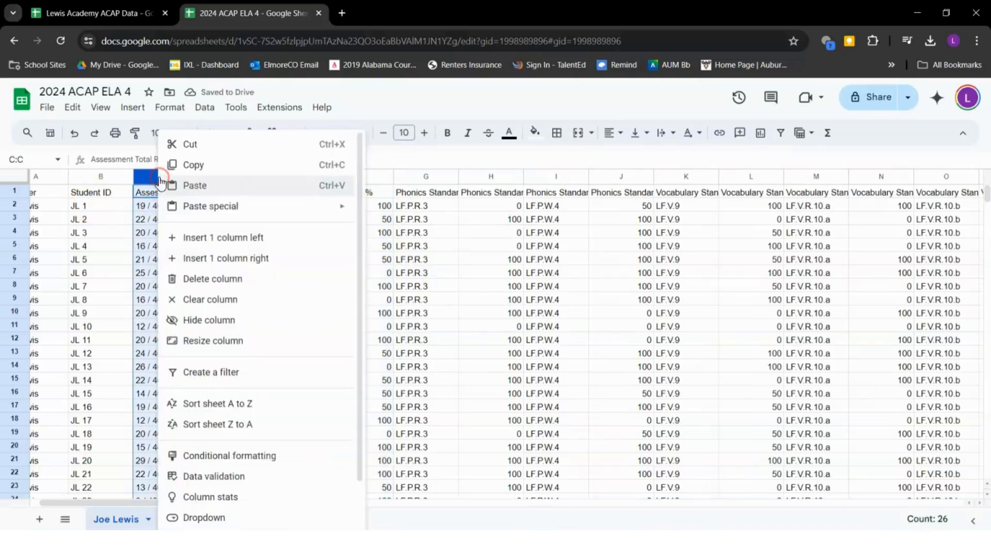
pyautogui.click(221, 281)
pyautogui.click(335, 272)
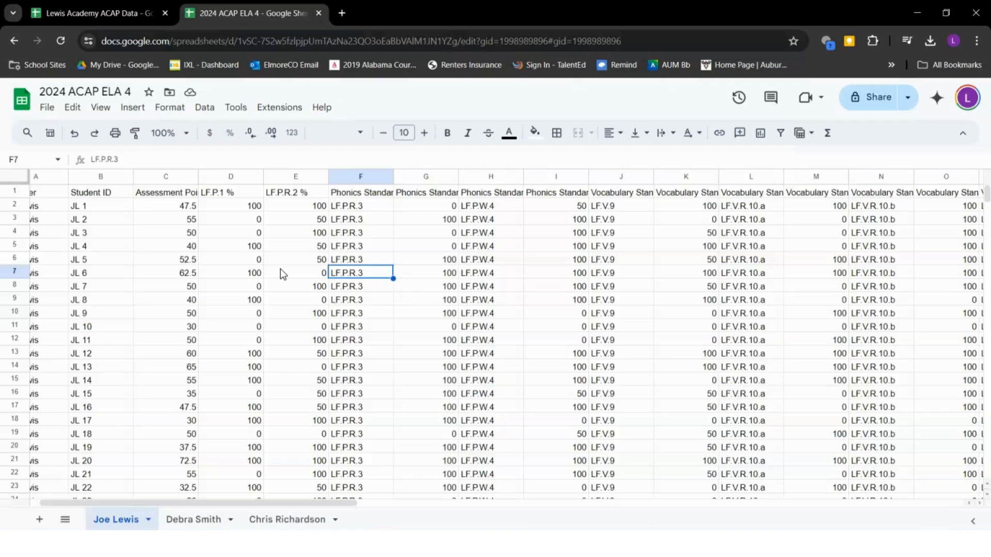
pyautogui.hscroll(-1, 280, 269)
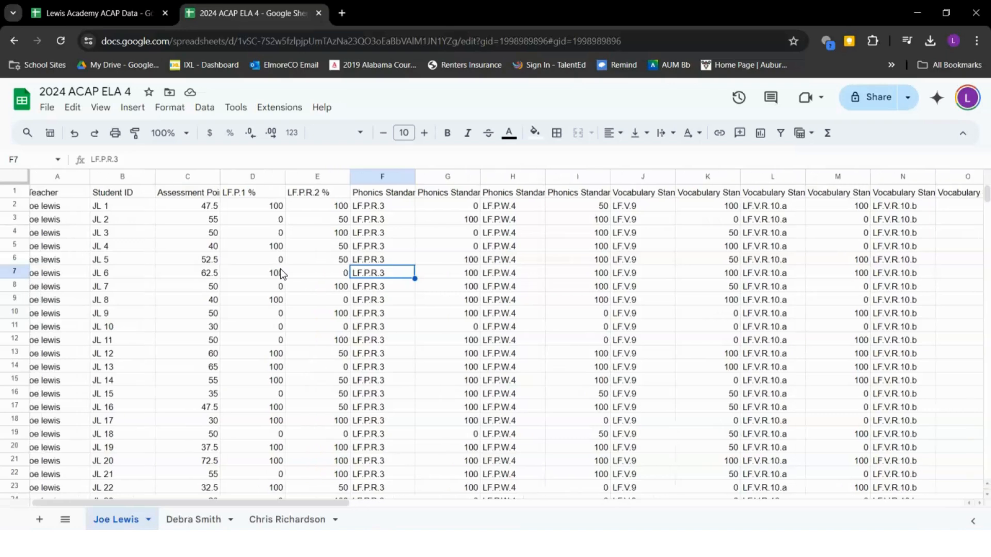
pyautogui.hscroll(1, 281, 273)
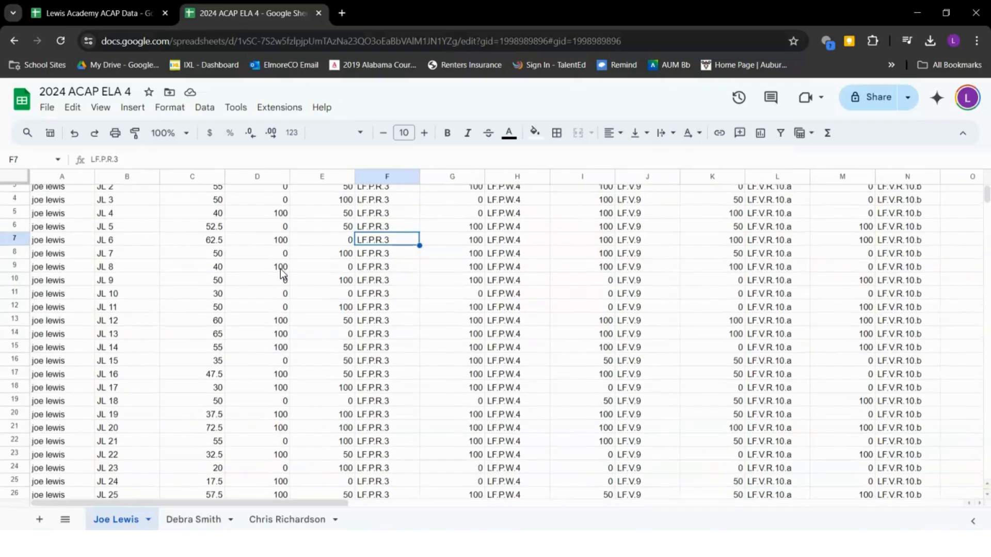
pyautogui.hscroll(-1, 280, 273)
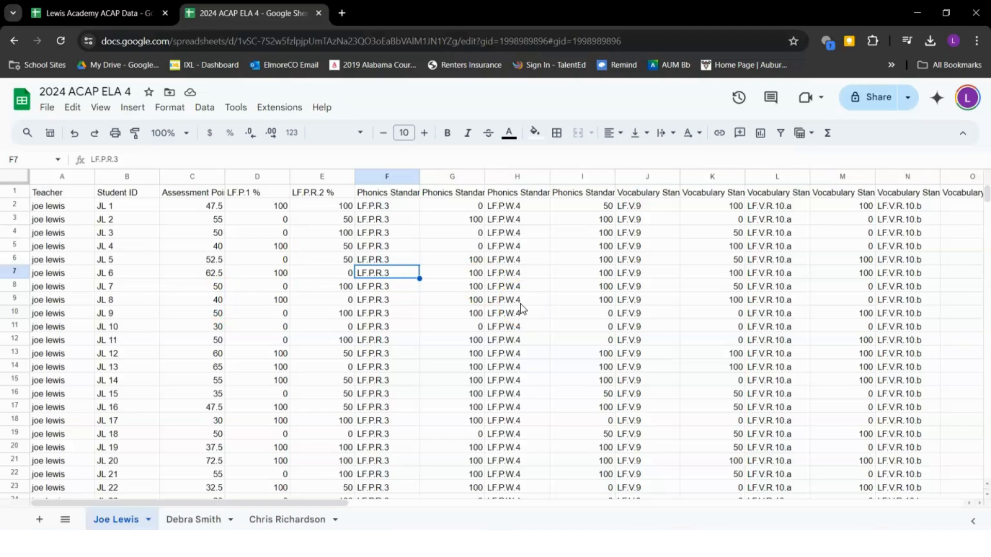
pyautogui.click(381, 206)
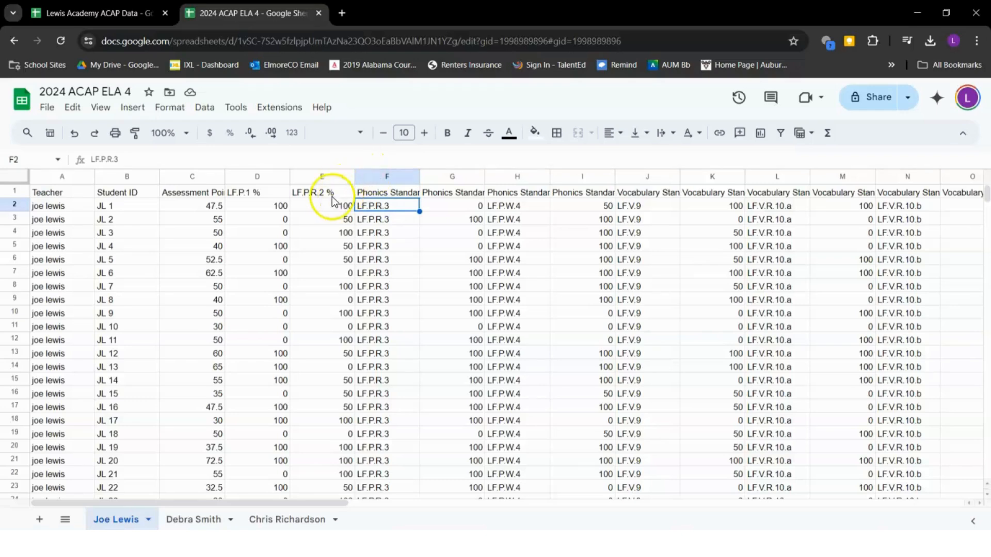
# Review the LF.P.R.2 % heading text, leaving it unchanged
pyautogui.click(316, 193)
pyautogui.doubleClick(317, 193)
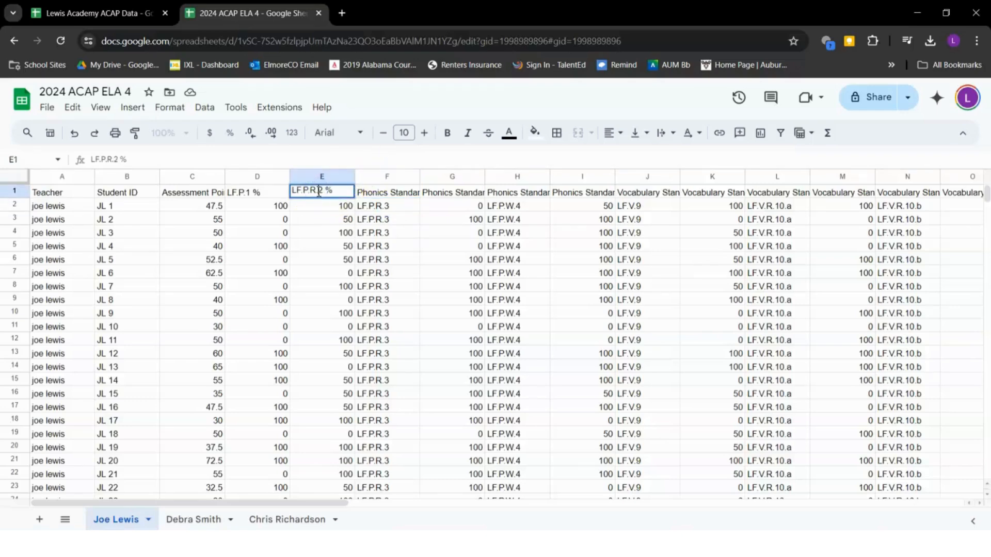
pyautogui.moveTo(317, 193); pyautogui.dragTo(293, 195)
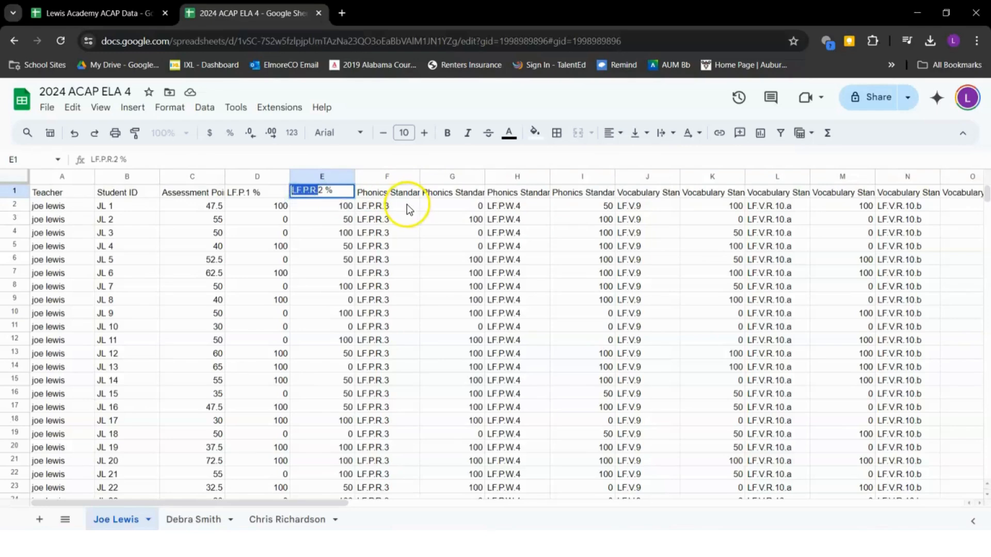
pyautogui.click(317, 190)
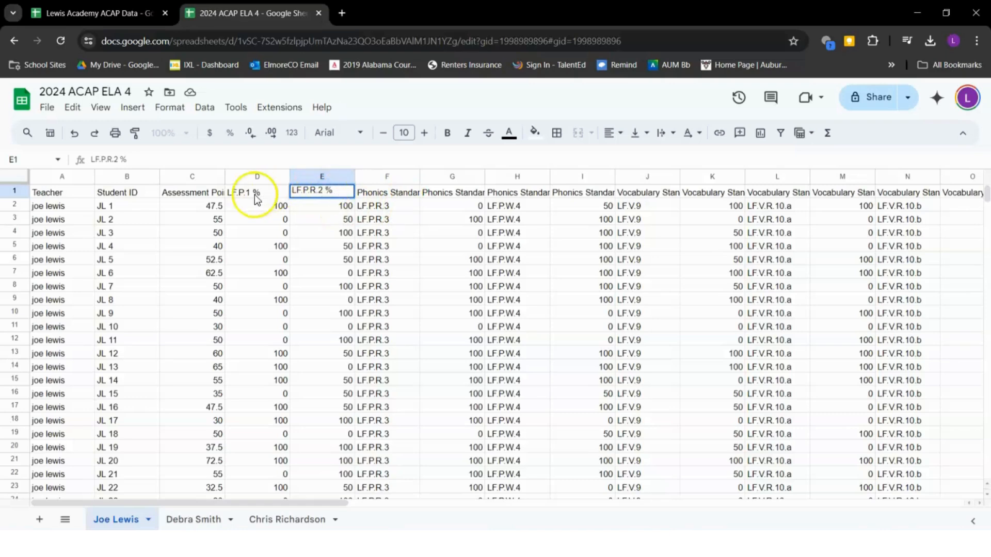
pyautogui.press('Escape')
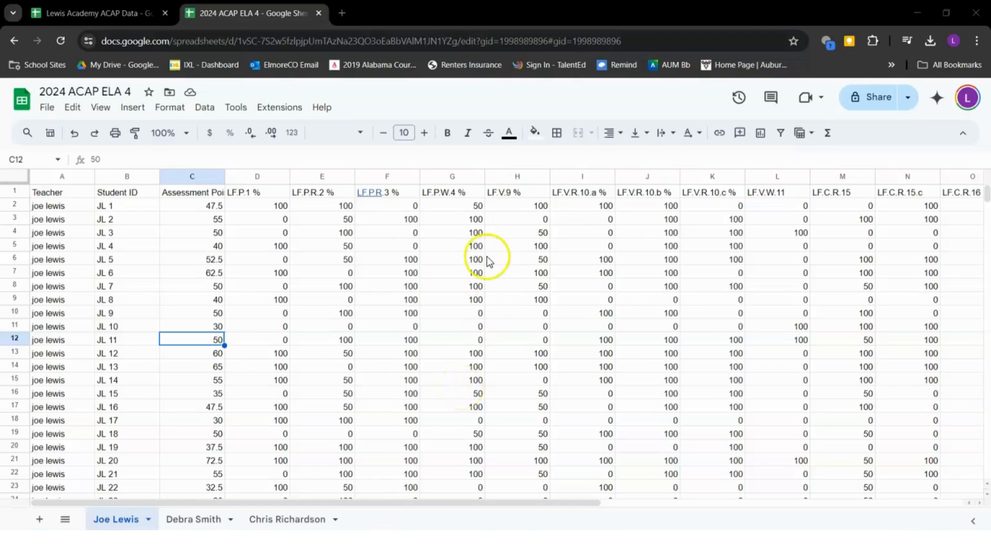
# Begin retyping the Assessment Points Earned % heading in C1
pyautogui.hscroll(3, 361, 202)
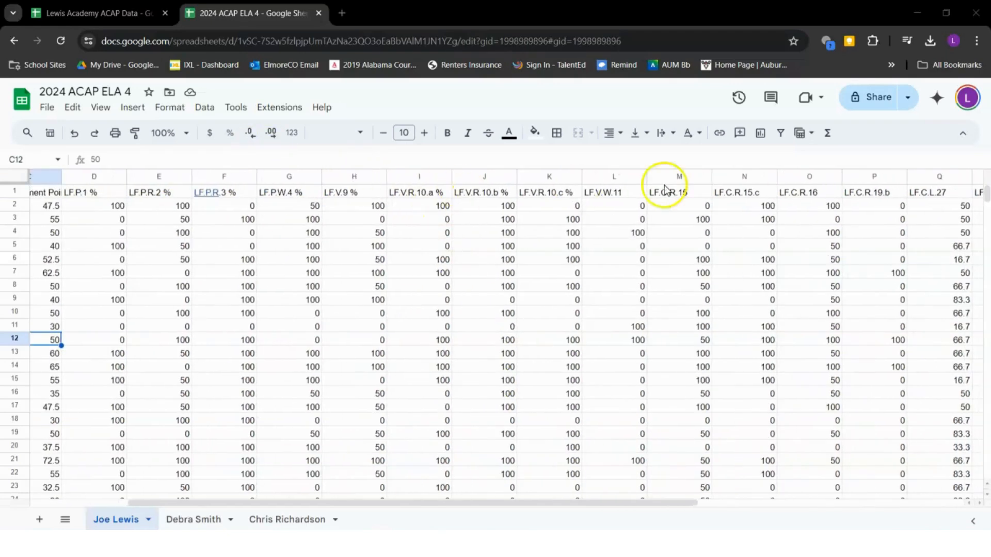
pyautogui.click(612, 192)
pyautogui.hscroll(-3, 158, 240)
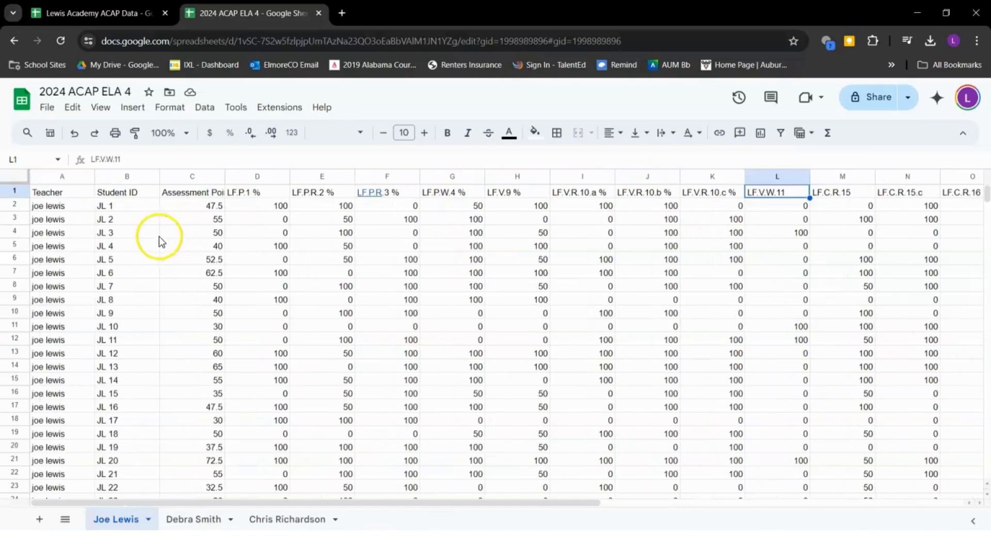
pyautogui.click(10, 189)
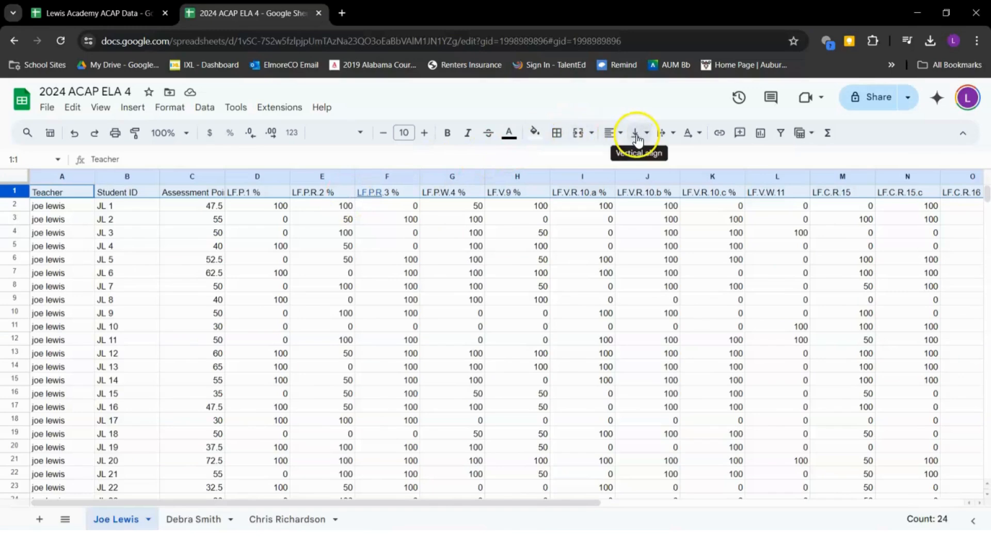
pyautogui.click(255, 233)
pyautogui.doubleClick(201, 190)
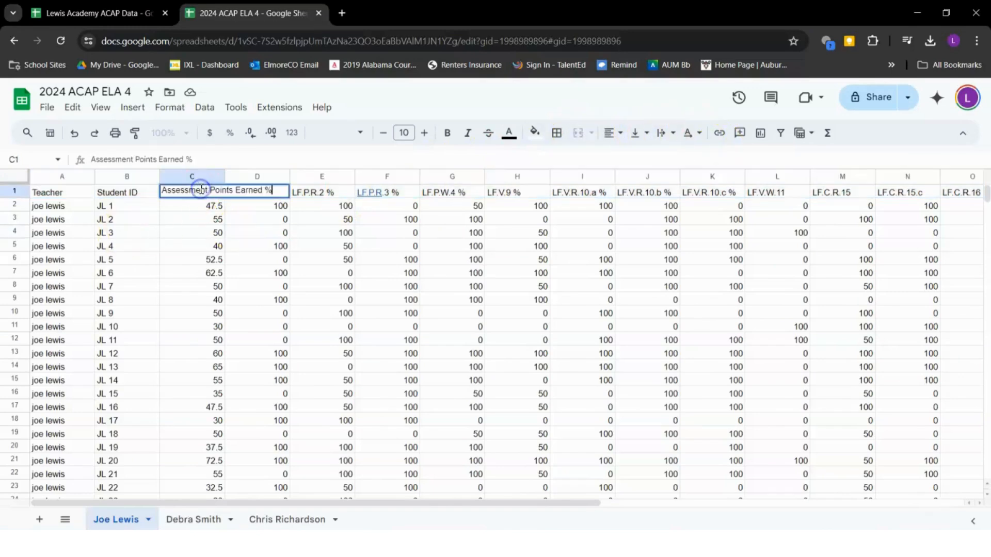
pyautogui.tripleClick(201, 189)
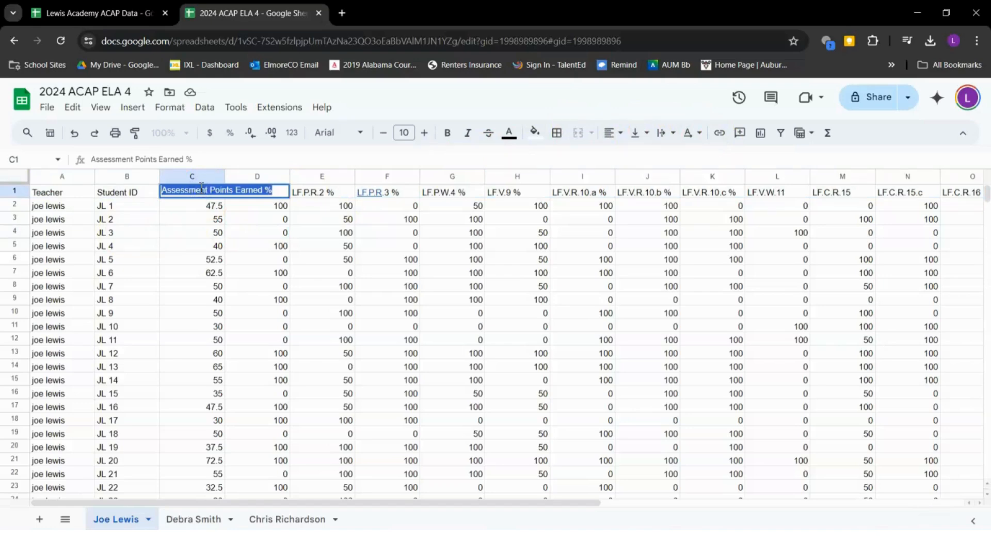
pyautogui.write('Tot')
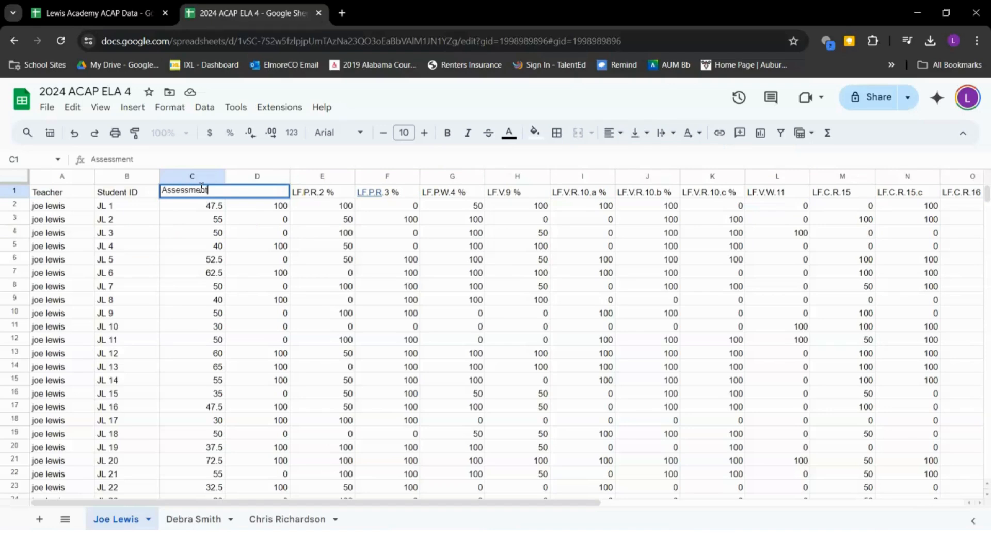
# Finish the C1 heading as 'Assessment %', correcting the mistyped character
pyautogui.write('&')
pyautogui.press('Return')
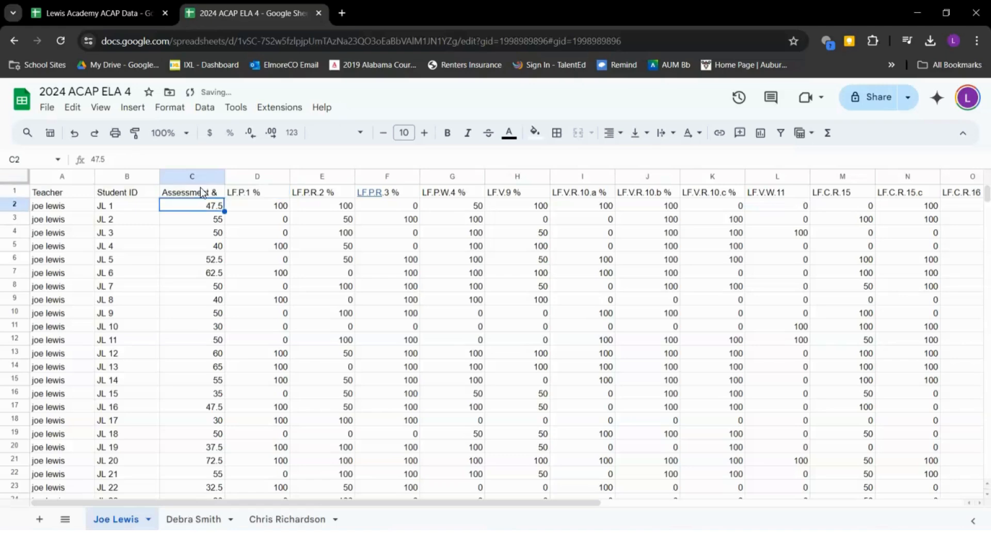
pyautogui.doubleClick(202, 191)
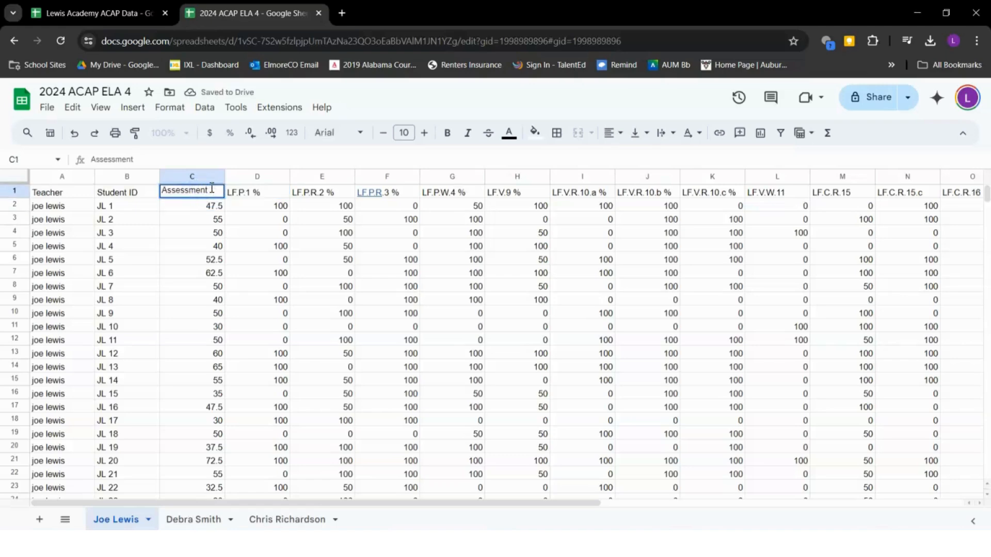
pyautogui.press('Return')
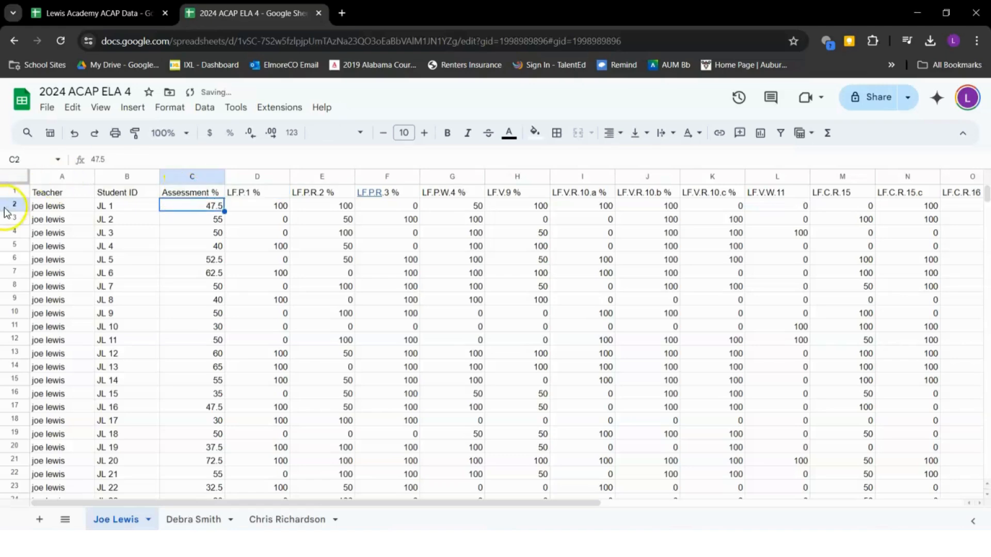
pyautogui.click(14, 192)
# Apply a grey alternating-colour style to the whole sheet
pyautogui.click(535, 132)
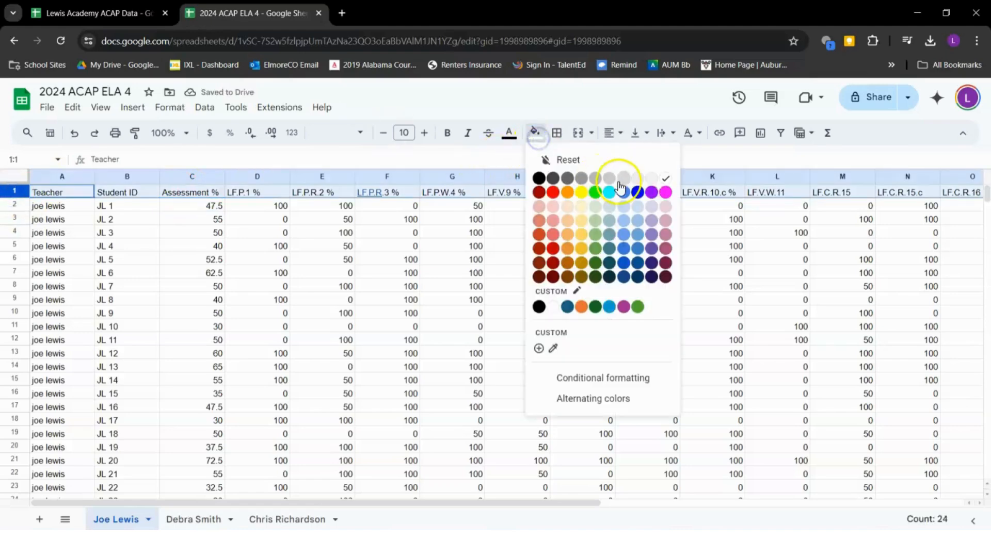
pyautogui.click(596, 398)
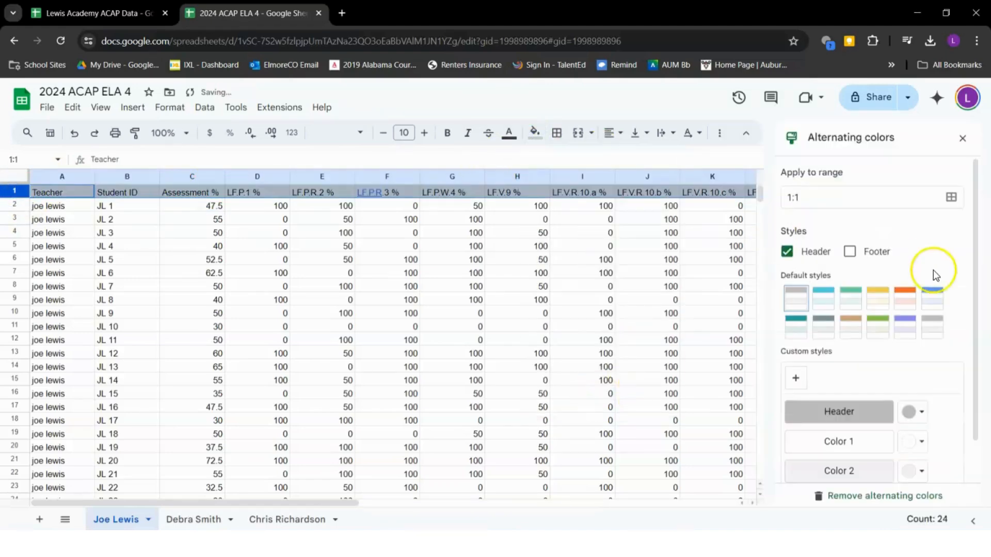
pyautogui.click(15, 180)
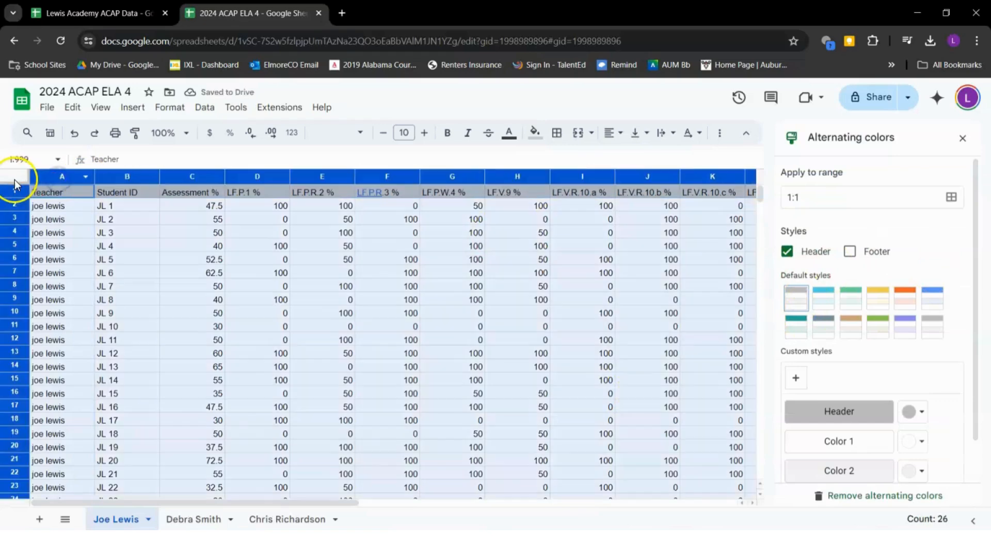
pyautogui.click(795, 300)
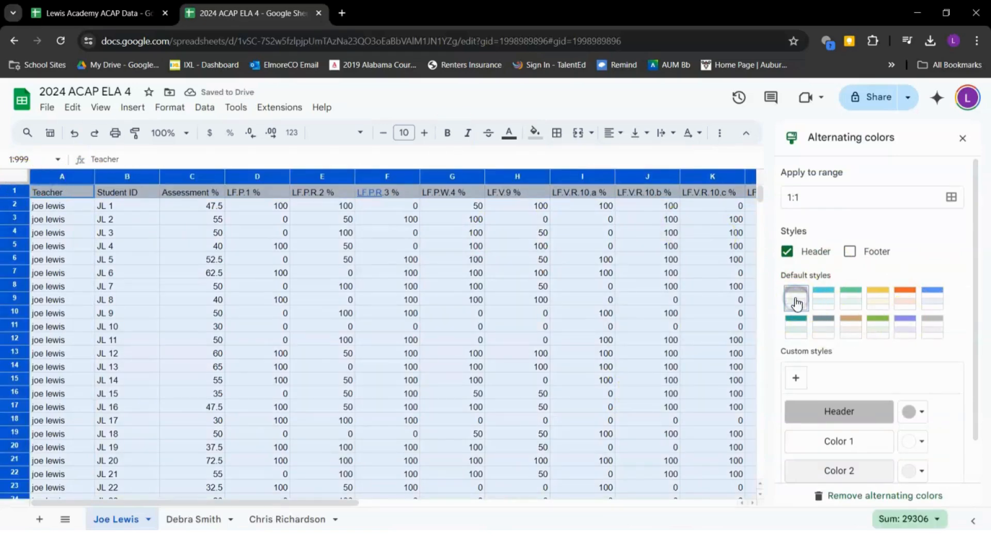
pyautogui.click(963, 139)
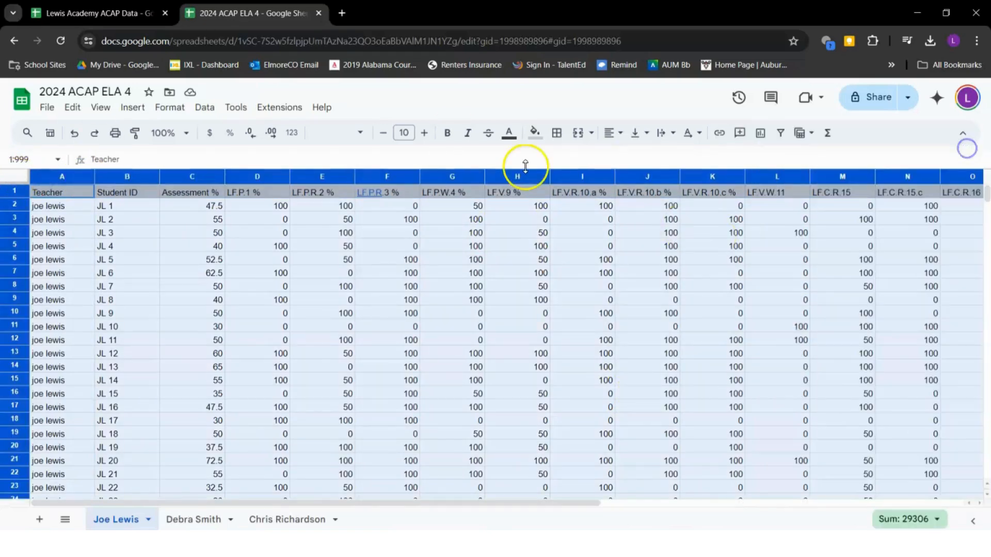
pyautogui.click(137, 246)
# Reapply alternating colours from the Format menu using the cyan style
pyautogui.click(12, 177)
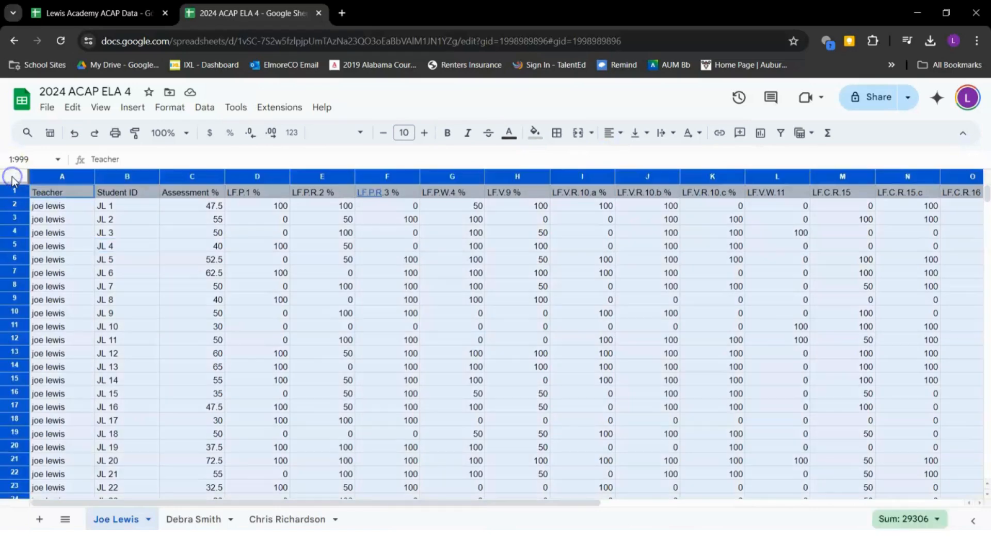
pyautogui.click(170, 107)
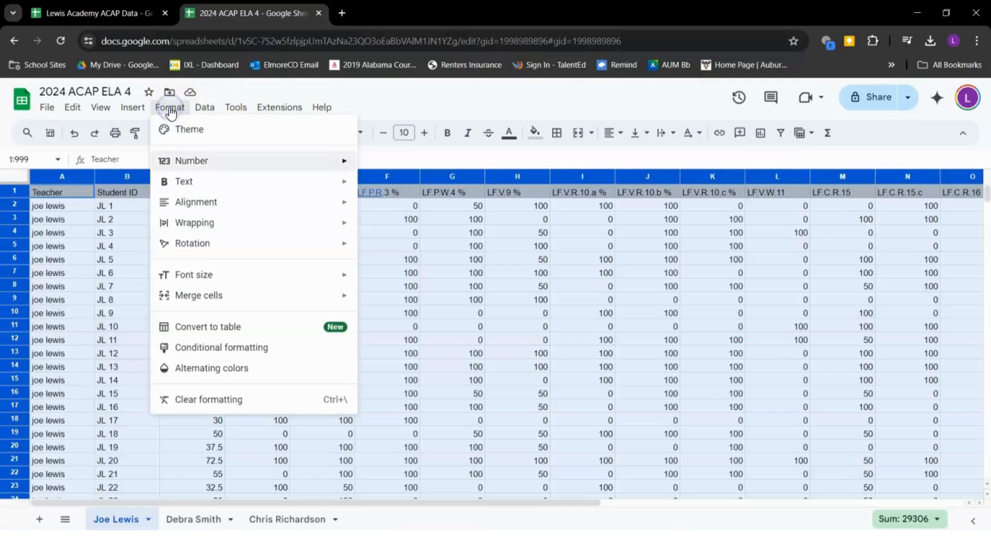
pyautogui.click(220, 367)
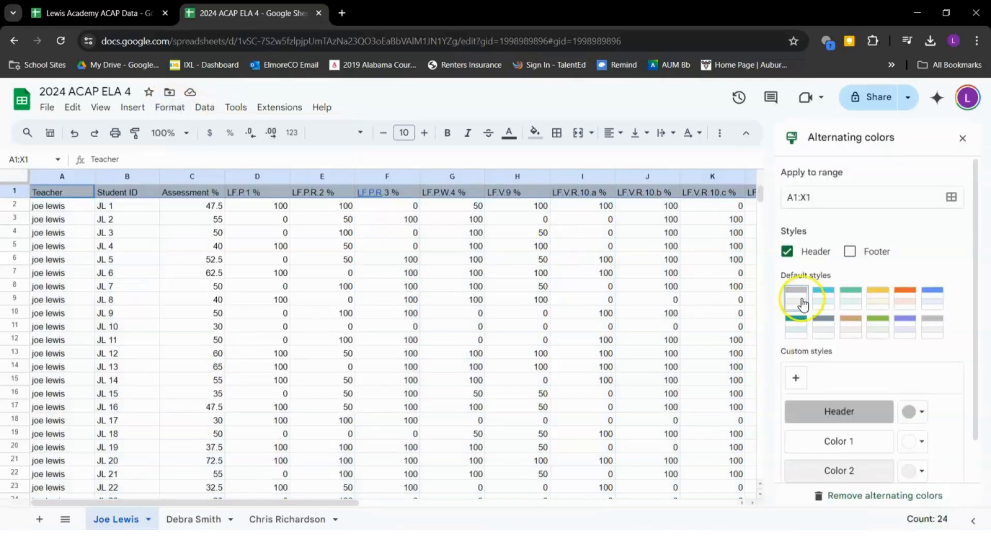
pyautogui.click(823, 302)
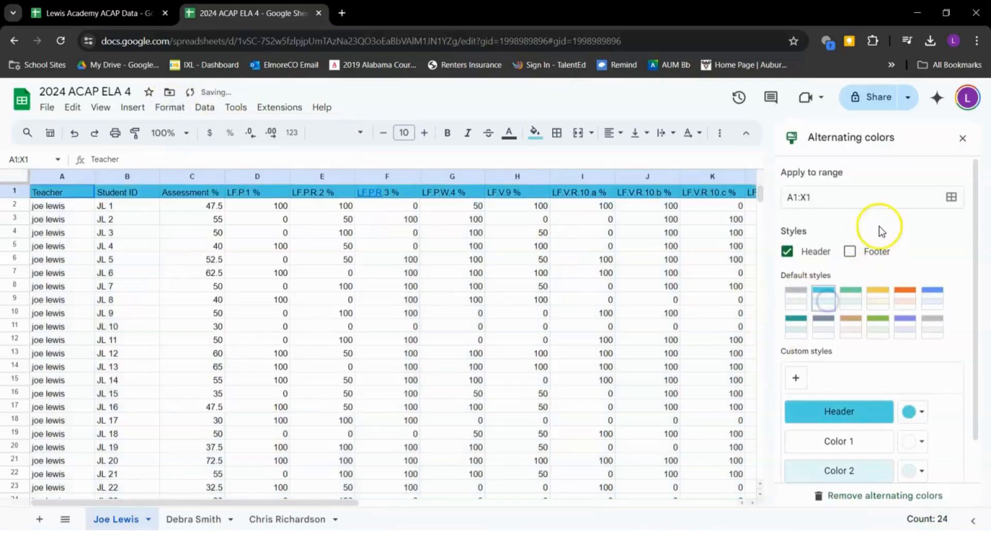
# Set the banding range to A1:X26 and keep the cyan style
pyautogui.click(957, 198)
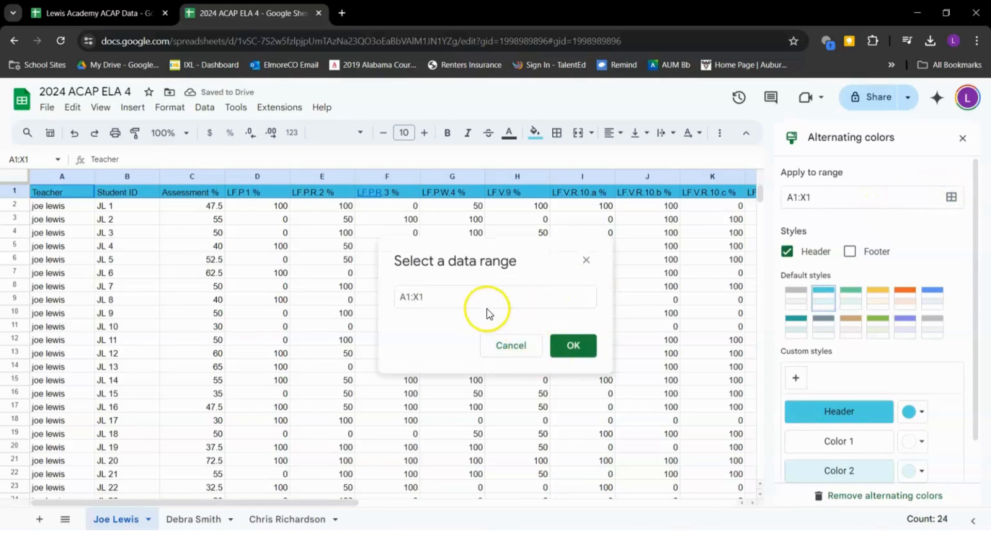
pyautogui.scroll(-2, 226, 414)
pyautogui.scroll(-3, 226, 413)
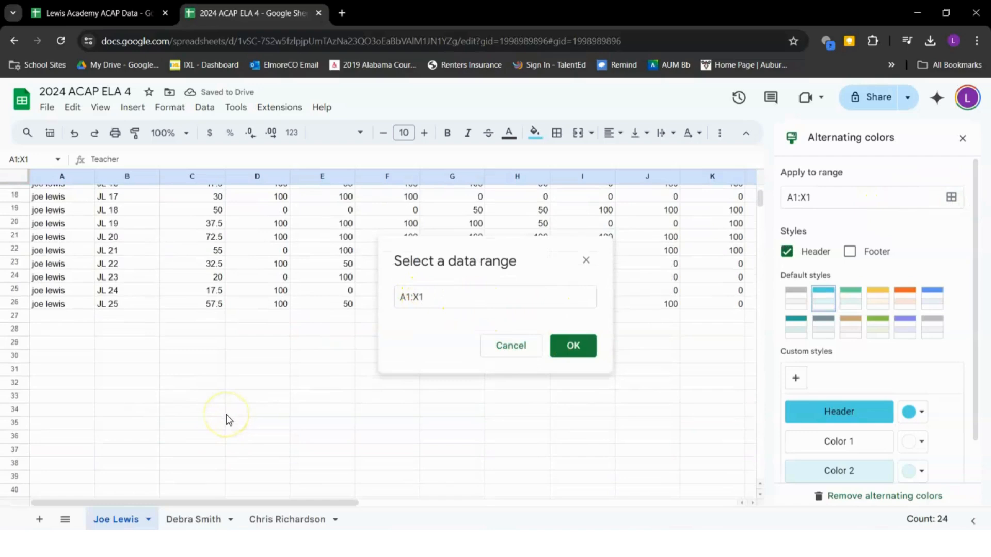
pyautogui.click(431, 302)
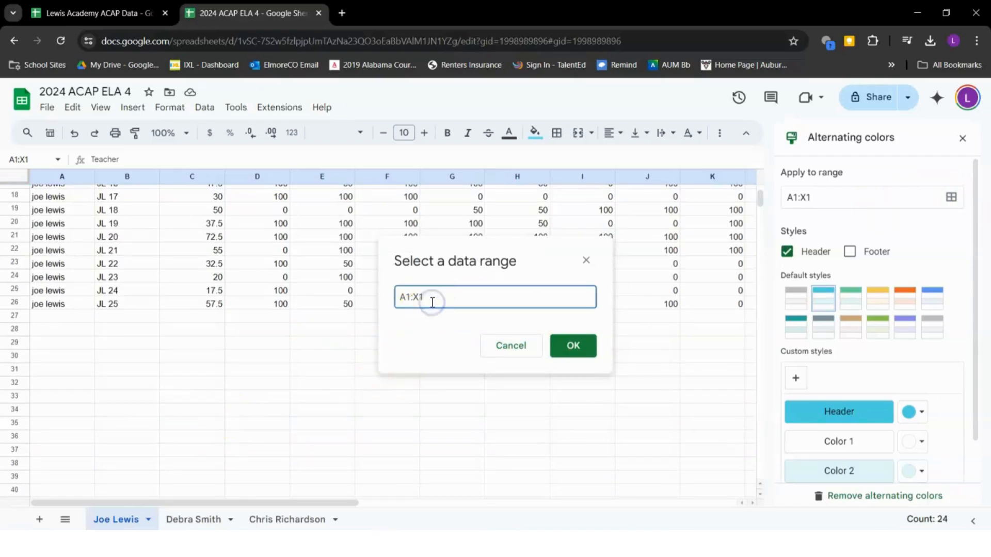
pyautogui.click(576, 347)
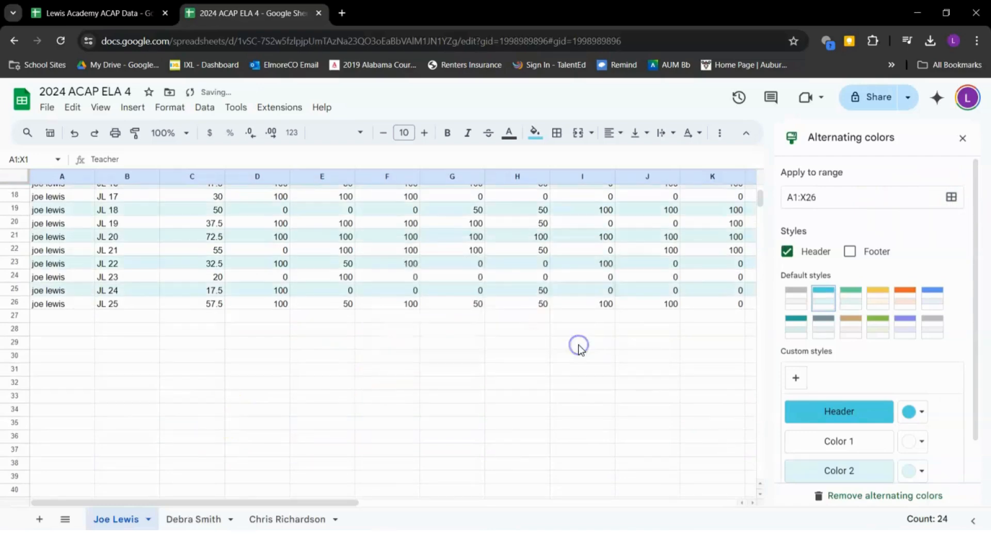
pyautogui.scroll(5, 621, 304)
pyautogui.click(795, 297)
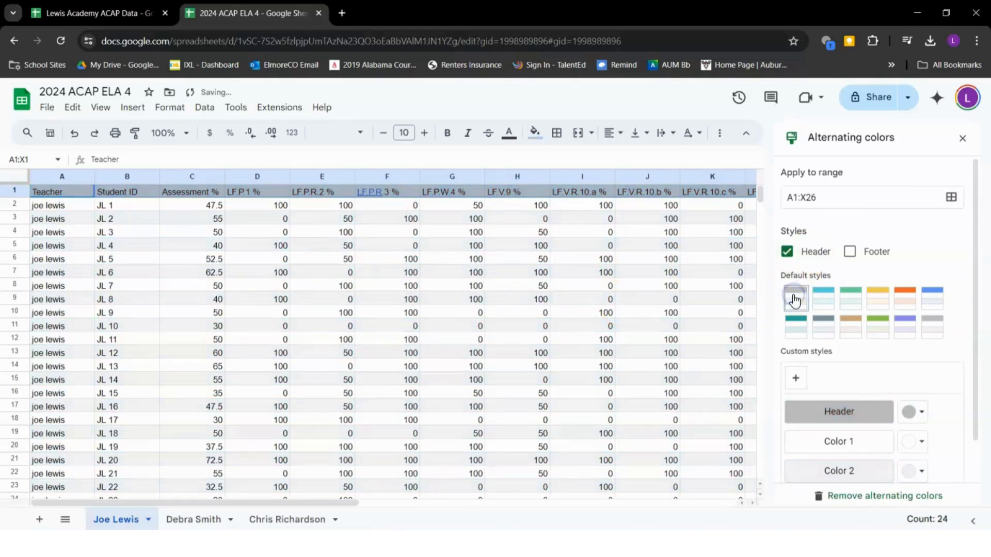
pyautogui.click(822, 304)
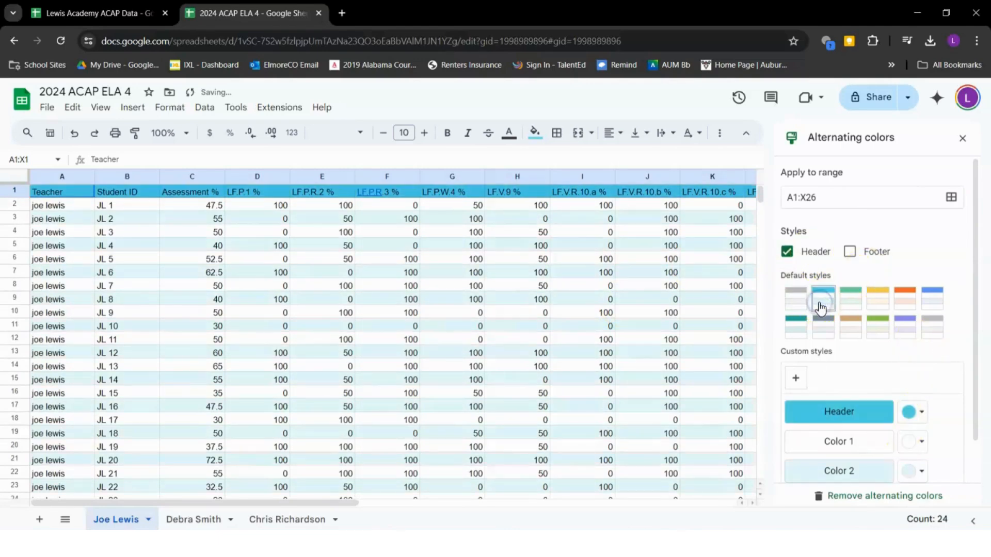
pyautogui.click(961, 138)
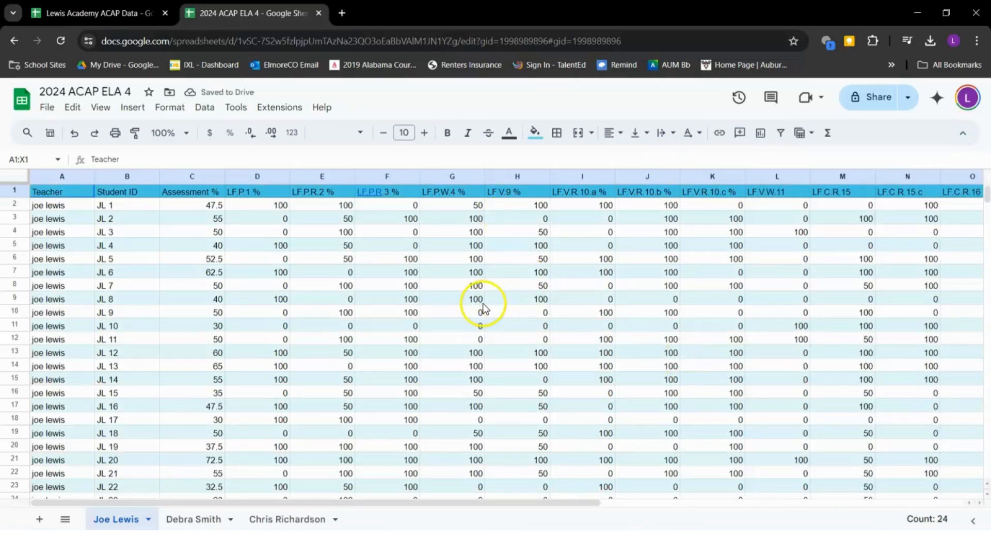
pyautogui.hscroll(2, 438, 260)
pyautogui.hscroll(-2, 440, 260)
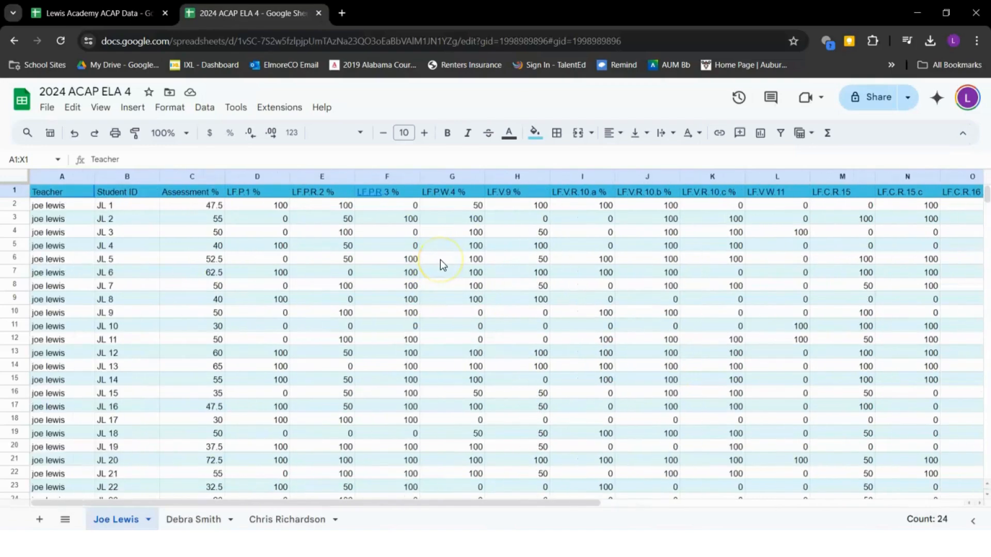
# Make header row 1 bold and centre it horizontally and vertically
pyautogui.click(14, 190)
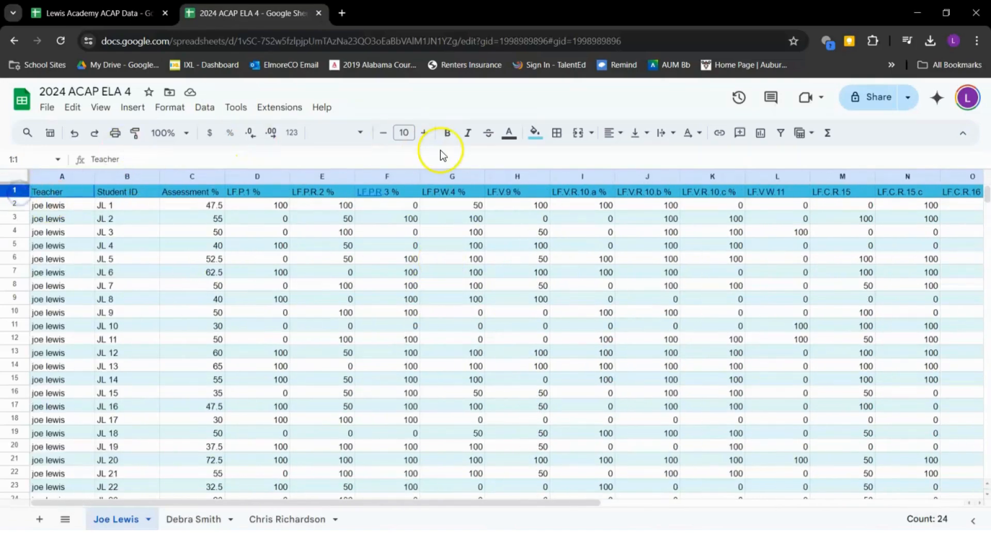
pyautogui.click(452, 133)
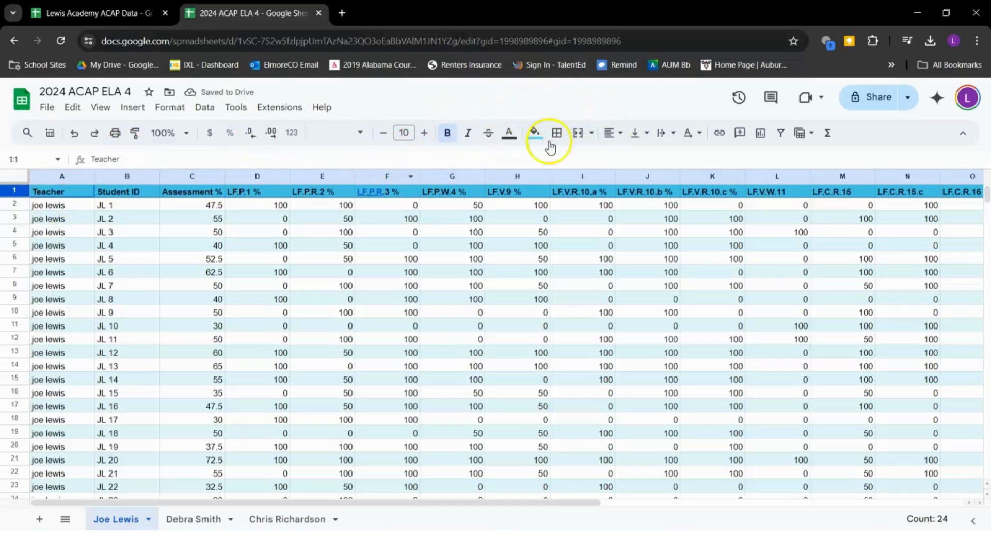
pyautogui.click(612, 133)
pyautogui.click(630, 152)
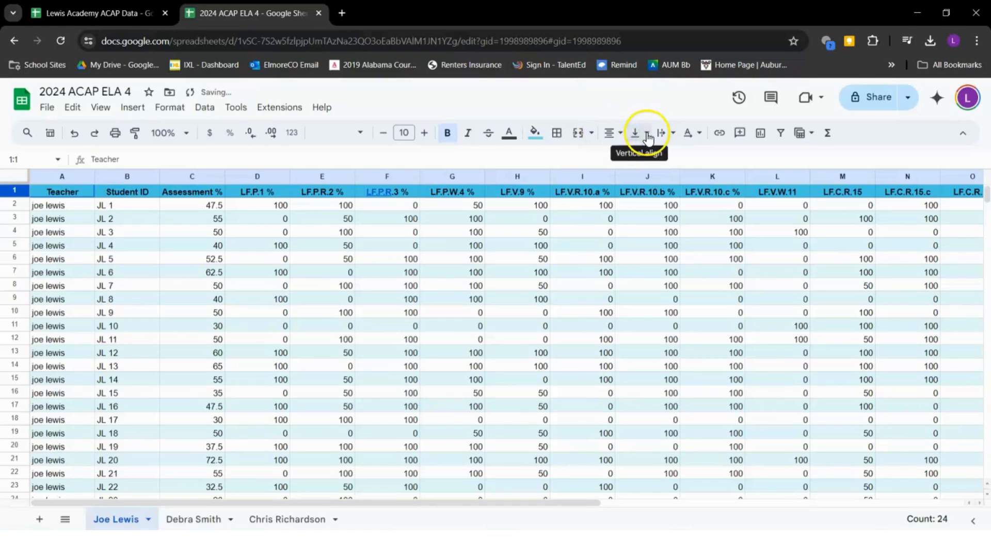
pyautogui.click(647, 134)
pyautogui.click(658, 156)
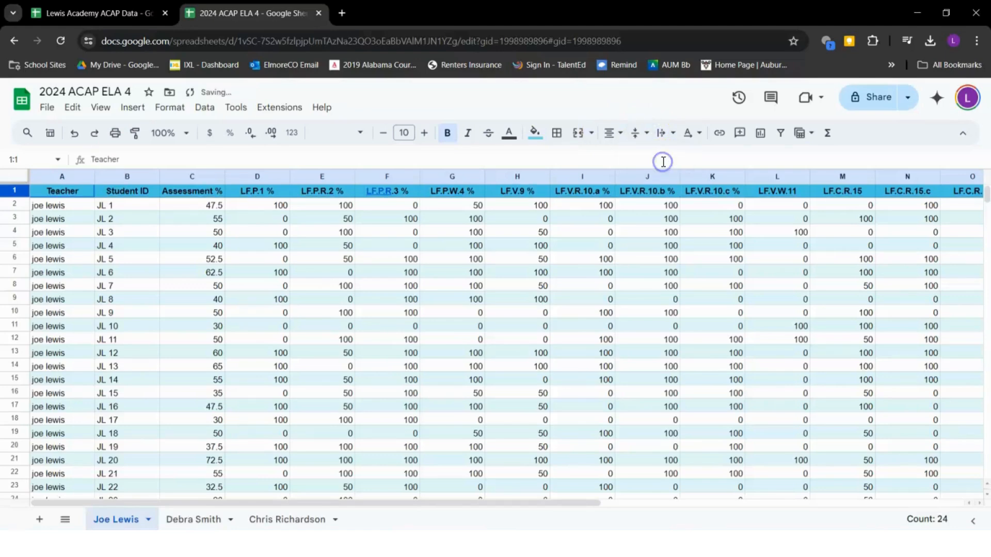
pyautogui.hscroll(2, 721, 288)
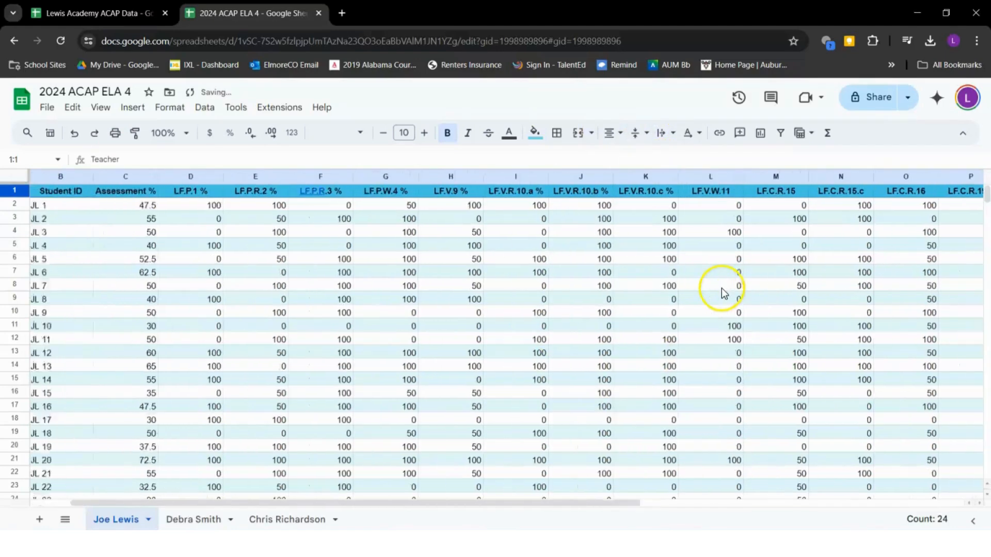
pyautogui.hscroll(-2, 722, 288)
# Centre all cells horizontally and vertically and set text wrapping to Wrap
pyautogui.click(9, 180)
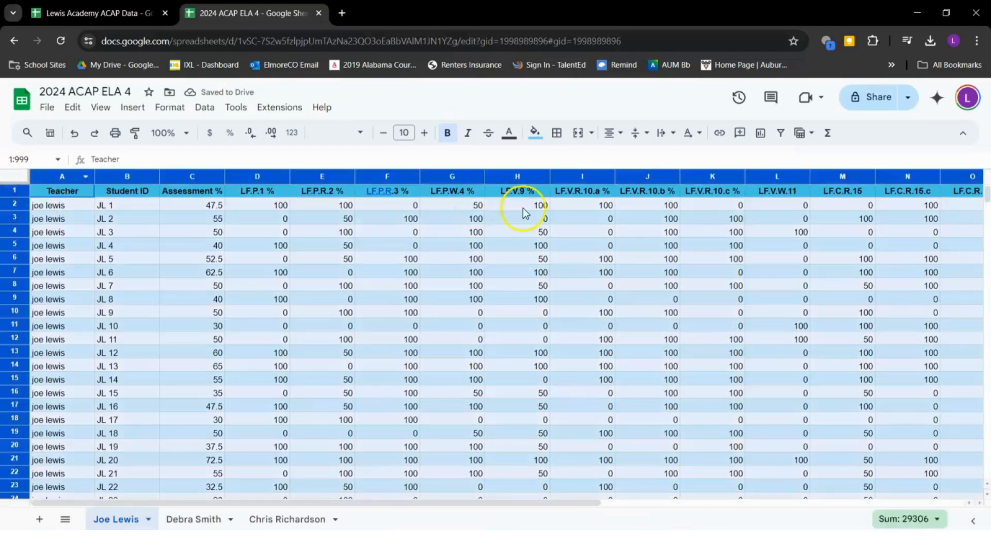
pyautogui.click(616, 134)
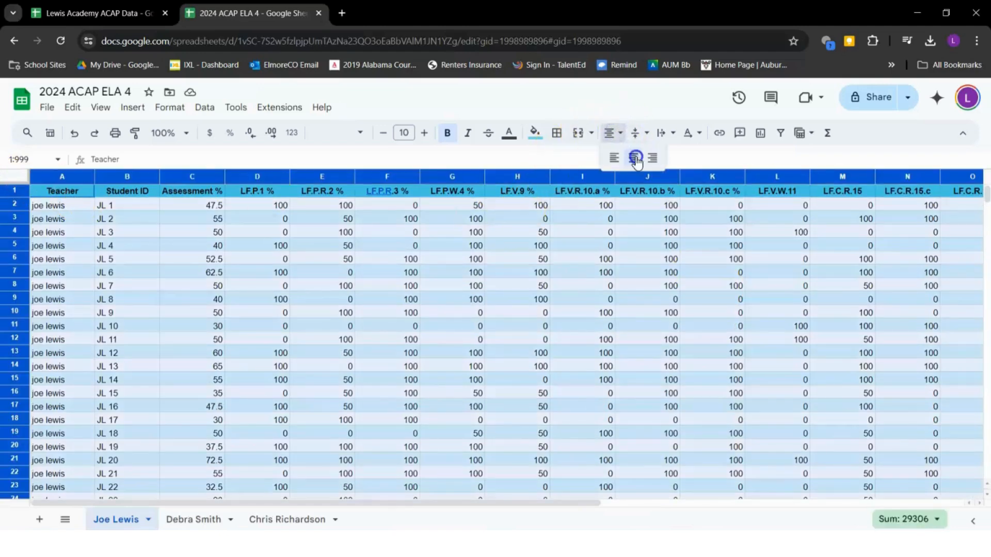
pyautogui.click(635, 159)
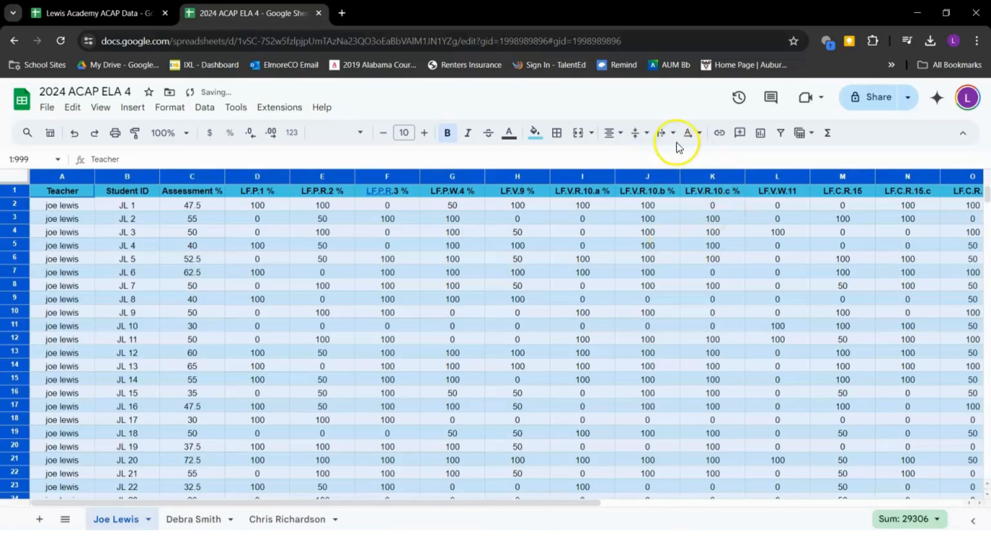
pyautogui.click(644, 135)
pyautogui.click(664, 159)
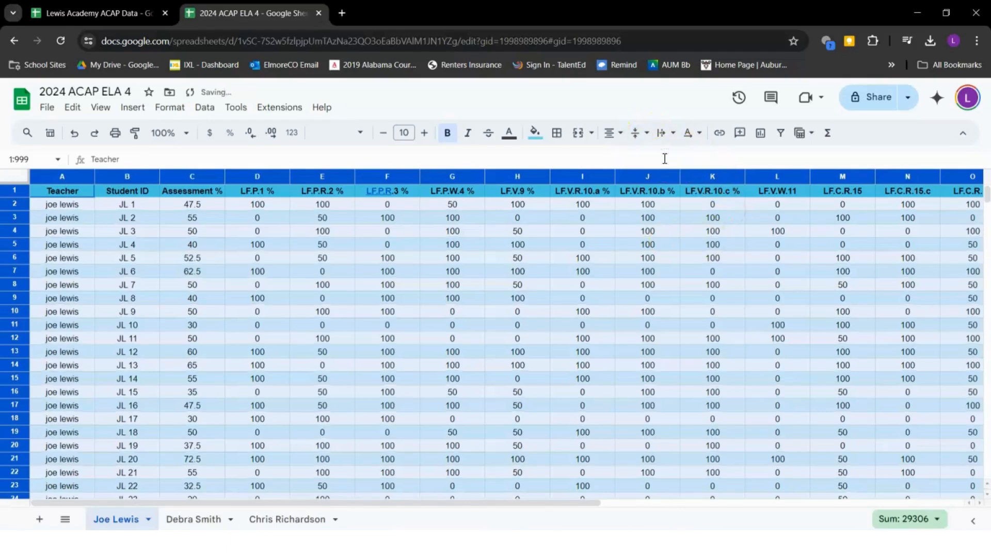
pyautogui.click(663, 133)
pyautogui.click(693, 160)
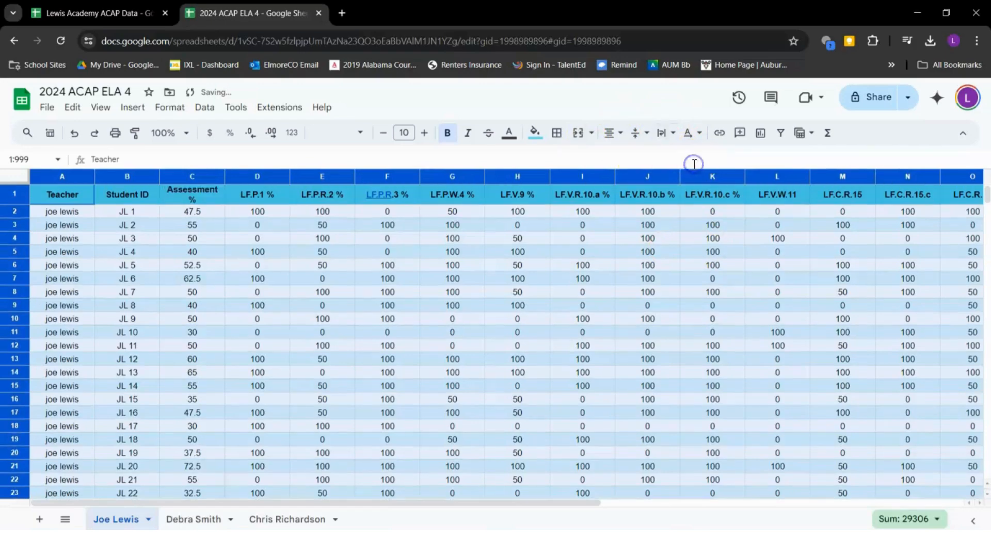
pyautogui.click(577, 337)
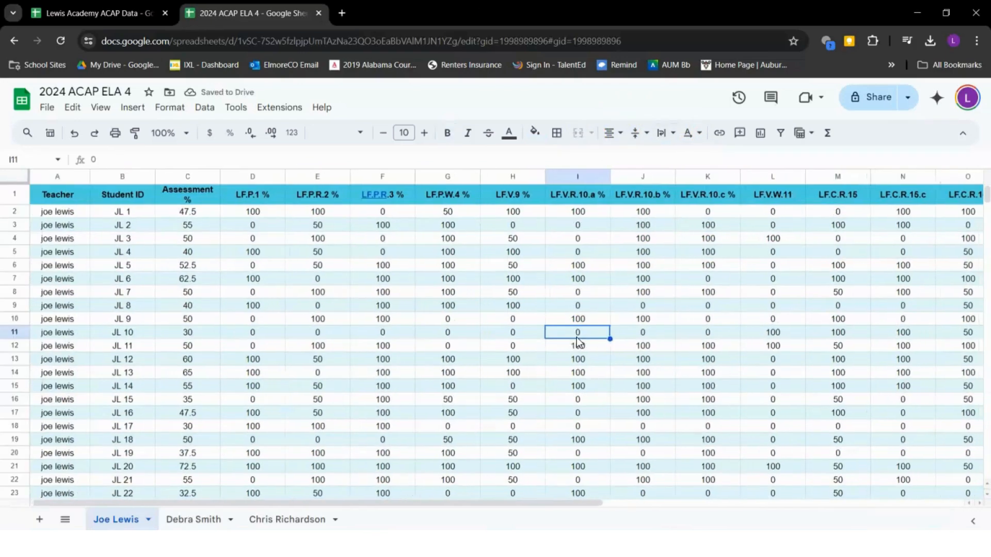
pyautogui.hscroll(5, 577, 336)
pyautogui.hscroll(-5, 577, 336)
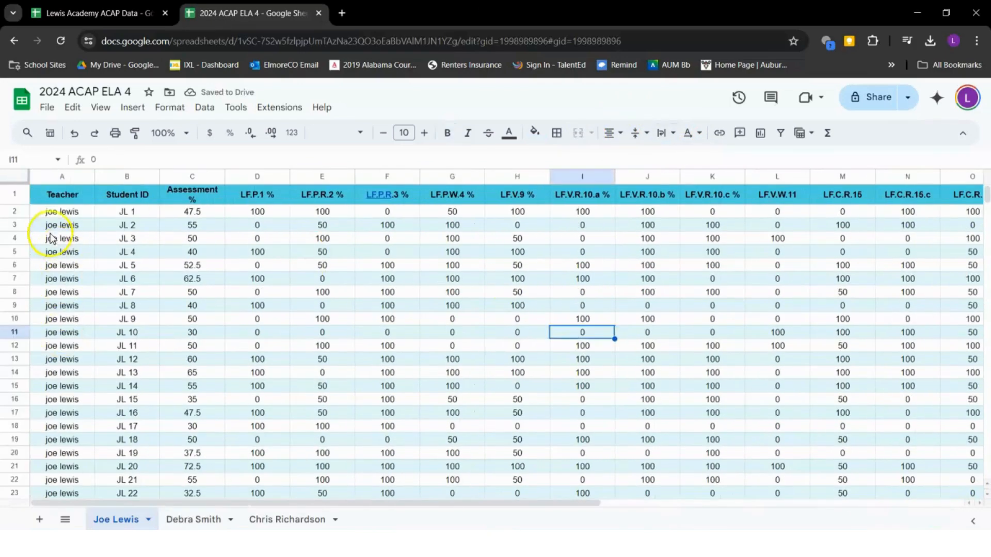
# Retype the teacher's name in A2 with proper capitals and fill it down to A26
pyautogui.click(53, 216)
pyautogui.write('Joe')
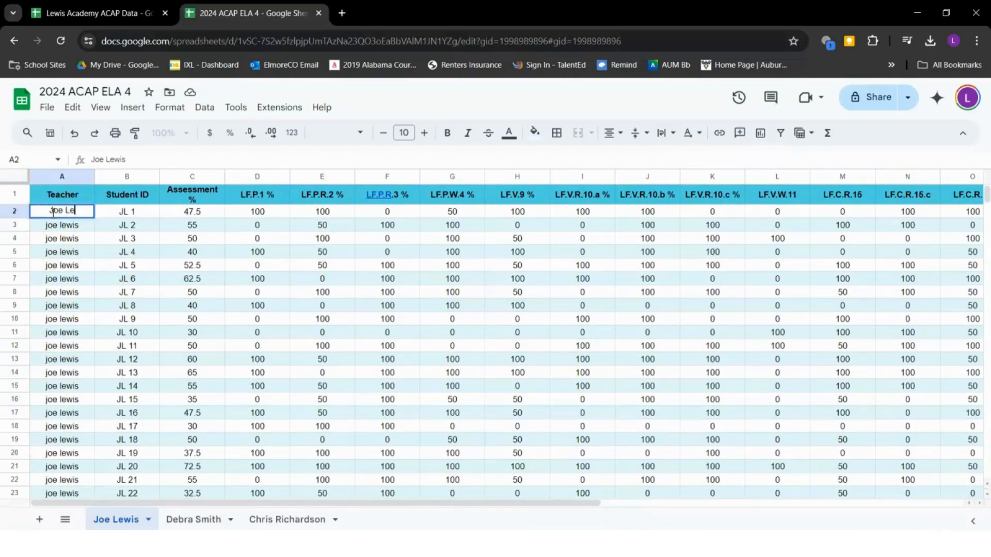
pyautogui.press('Return')
pyautogui.press('Up')
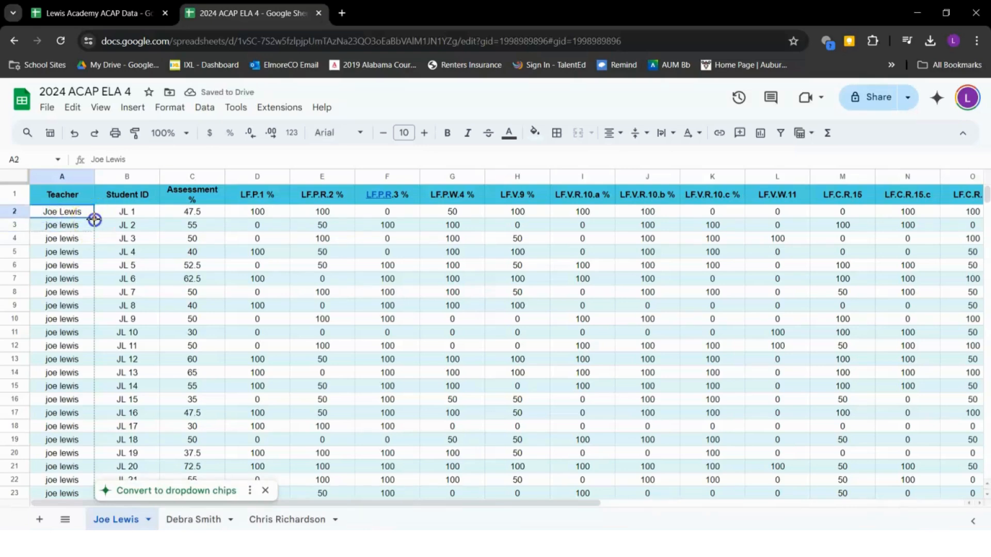
pyautogui.moveTo(95, 220); pyautogui.dragTo(92, 379)
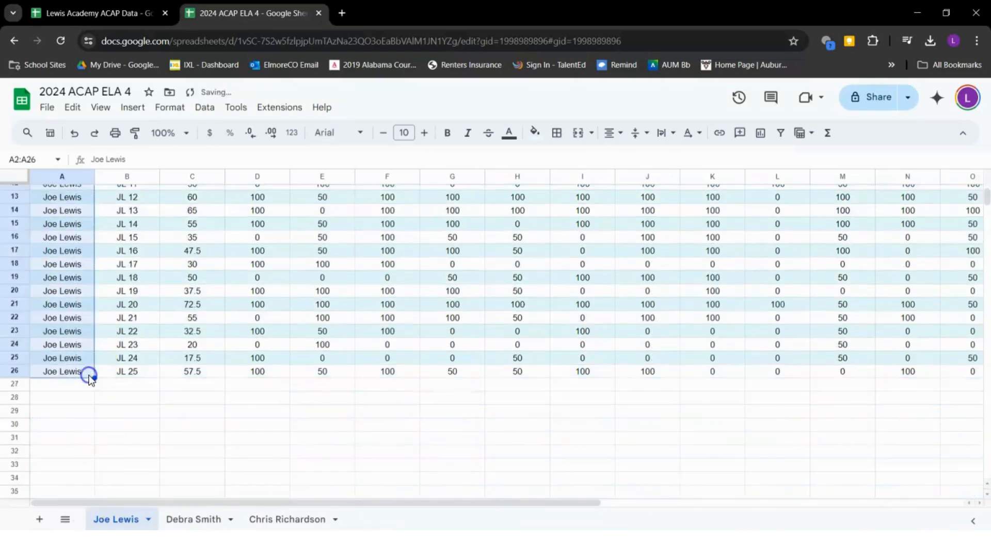
pyautogui.click(157, 373)
pyautogui.scroll(5, 159, 376)
pyautogui.hscroll(5, 159, 376)
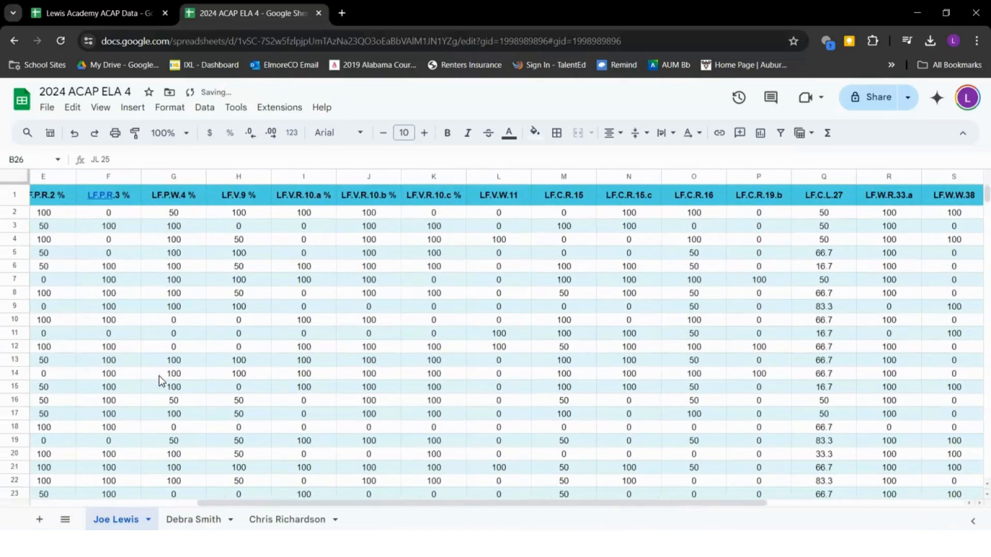
pyautogui.hscroll(-4, 159, 376)
pyautogui.hscroll(1, 332, 342)
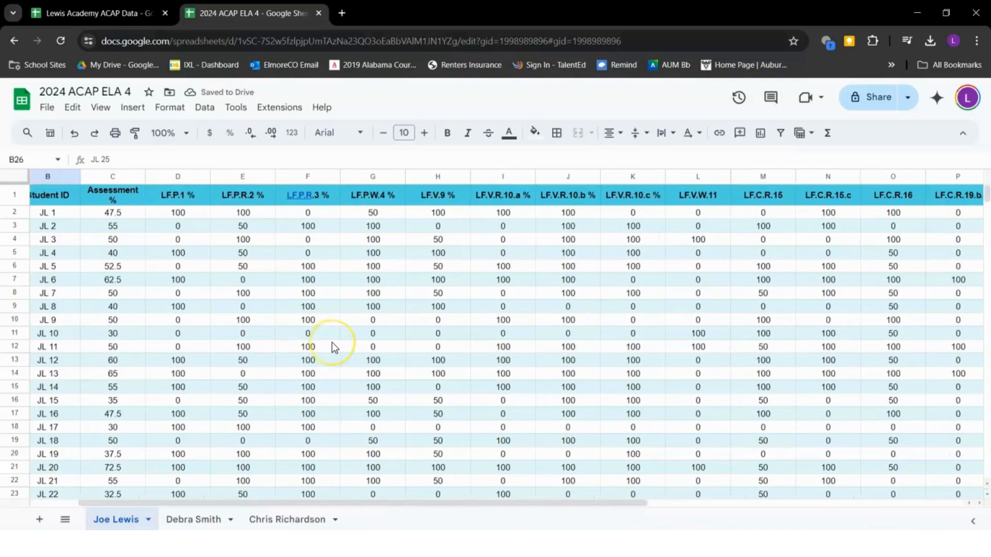
pyautogui.hscroll(-1, 332, 342)
pyautogui.hscroll(-1, 333, 342)
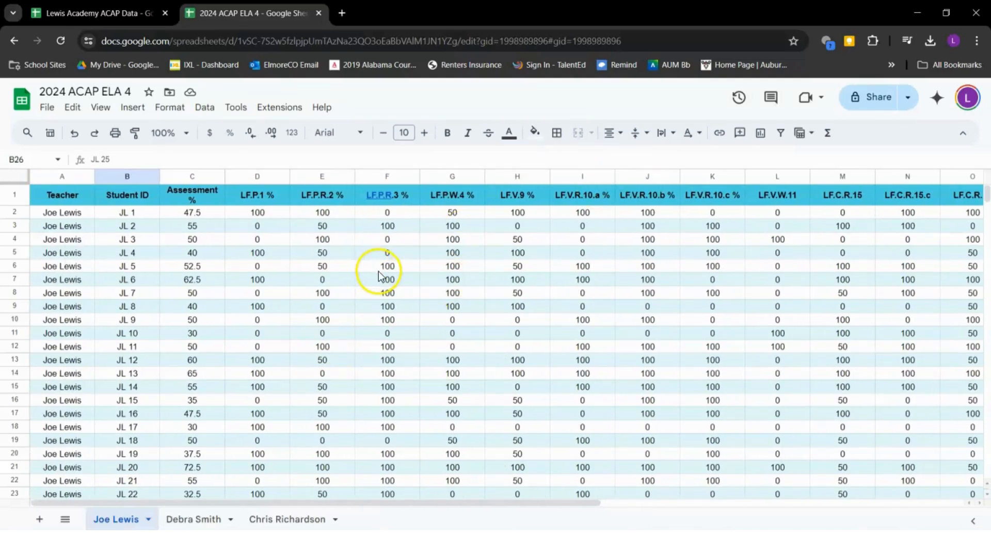
# Look at the second teacher's sheet, then return and select header row 1
pyautogui.click(202, 521)
pyautogui.click(115, 522)
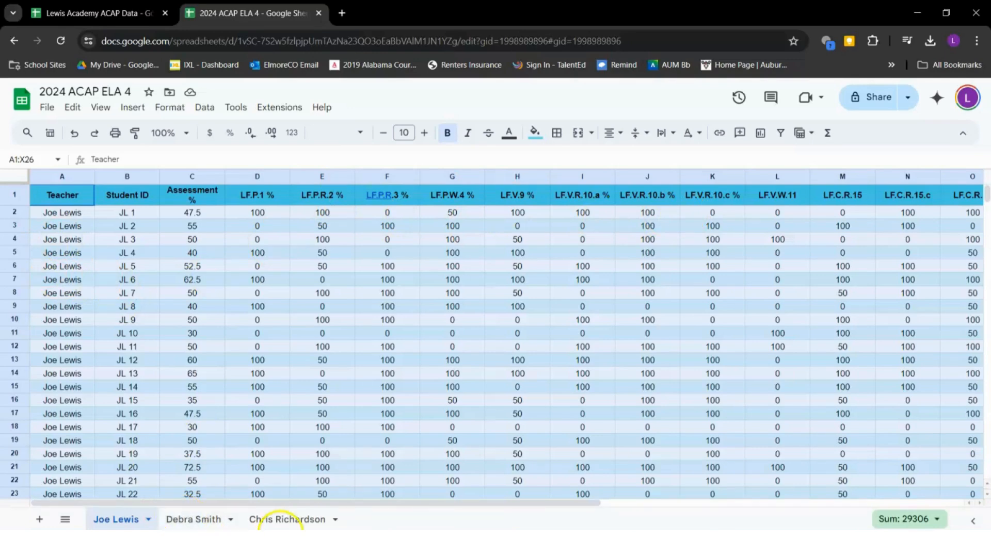
pyautogui.click(259, 517)
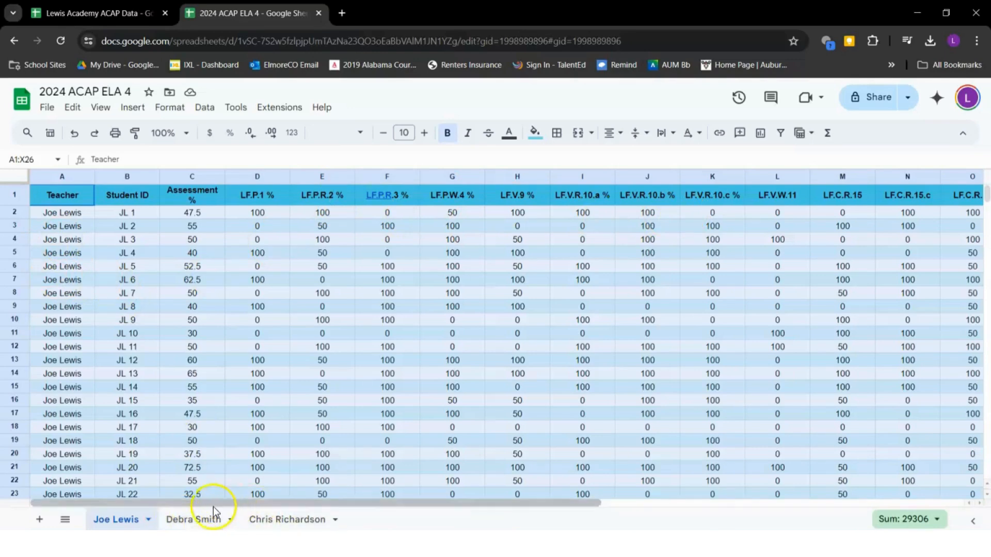
pyautogui.click(14, 194)
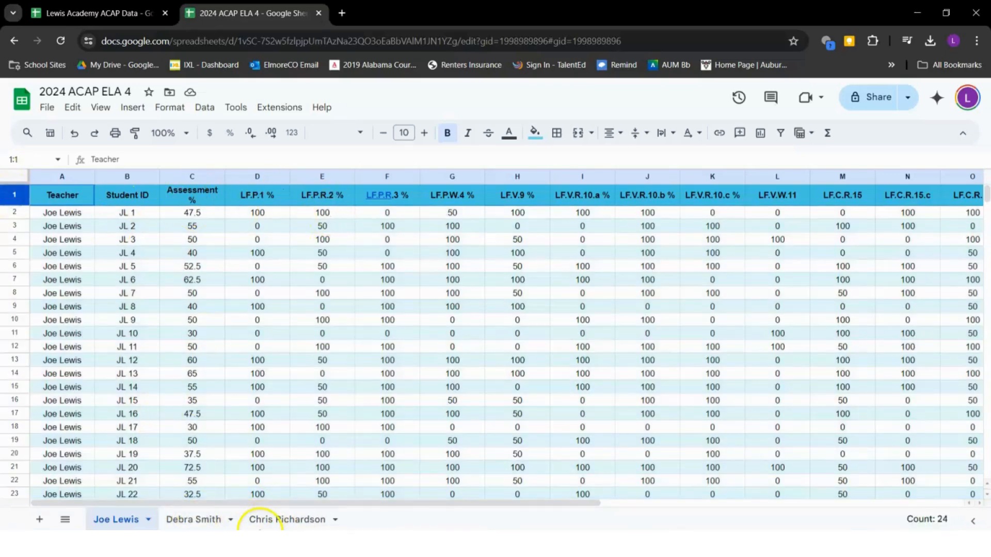
# On the second teacher's sheet, multi-select the first repeating standard-code, description and points column groups
pyautogui.click(209, 521)
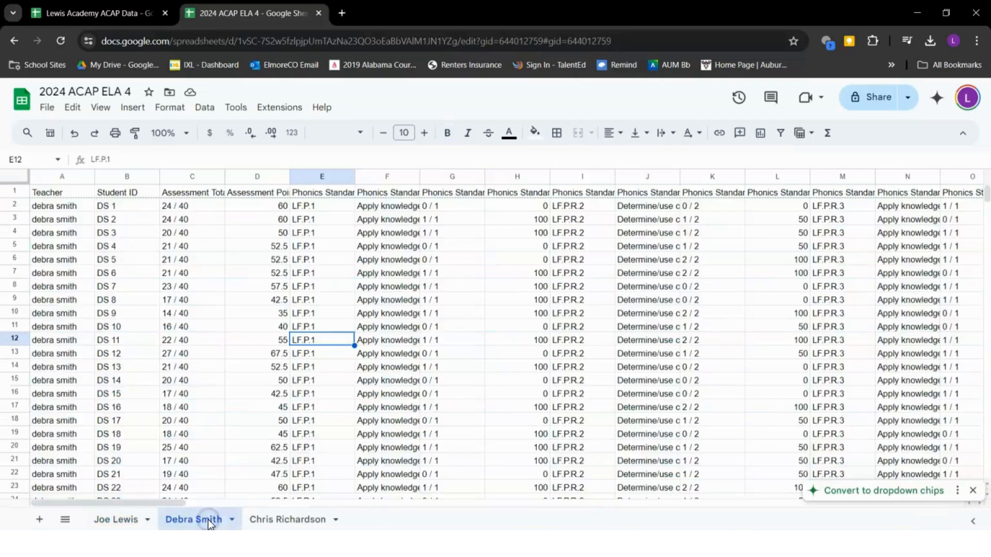
pyautogui.click(189, 177)
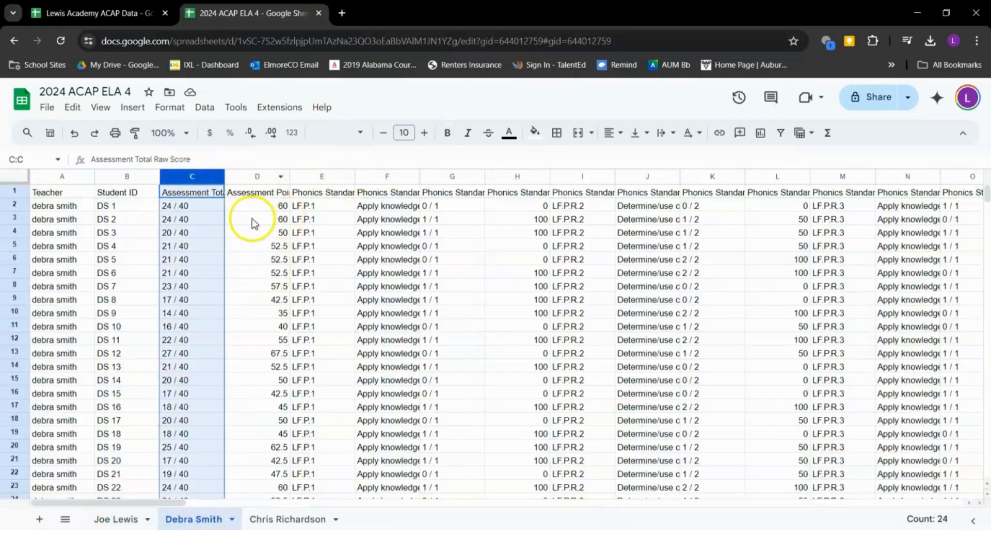
pyautogui.moveTo(321, 177); pyautogui.dragTo(432, 172)
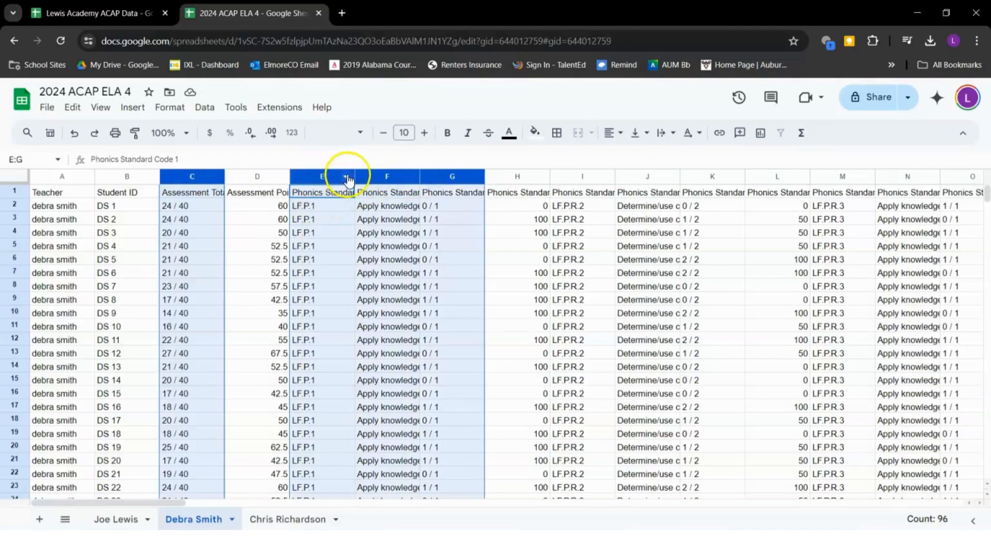
pyautogui.moveTo(584, 177); pyautogui.dragTo(686, 178)
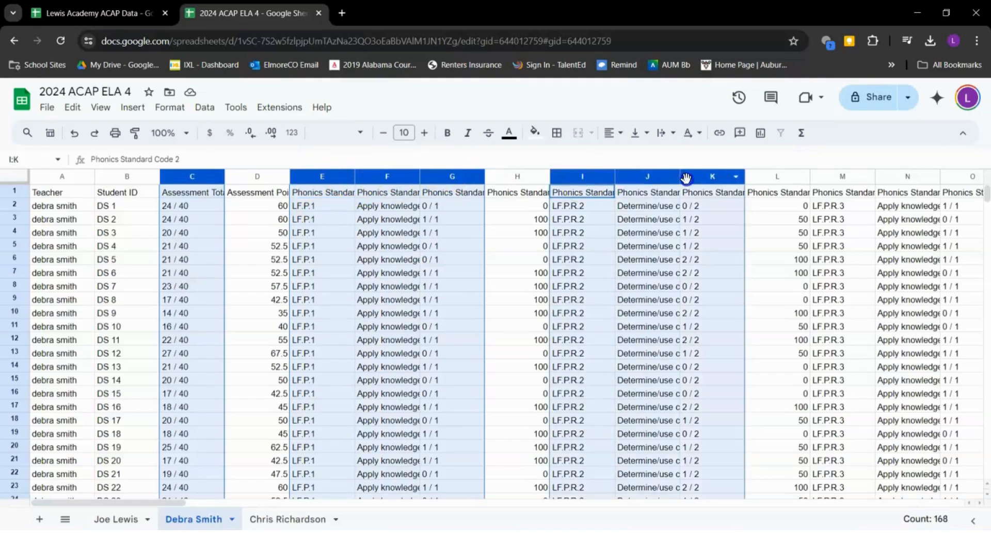
pyautogui.moveTo(828, 178); pyautogui.dragTo(961, 187)
pyautogui.hscroll(12, 961, 187)
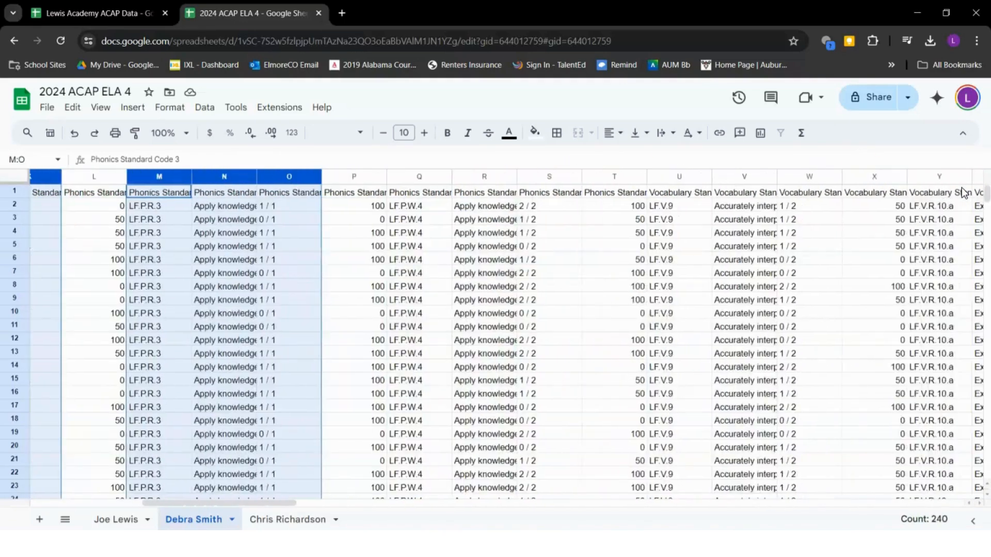
pyautogui.moveTo(321, 178); pyautogui.dragTo(445, 171)
pyautogui.hscroll(3, 444, 172)
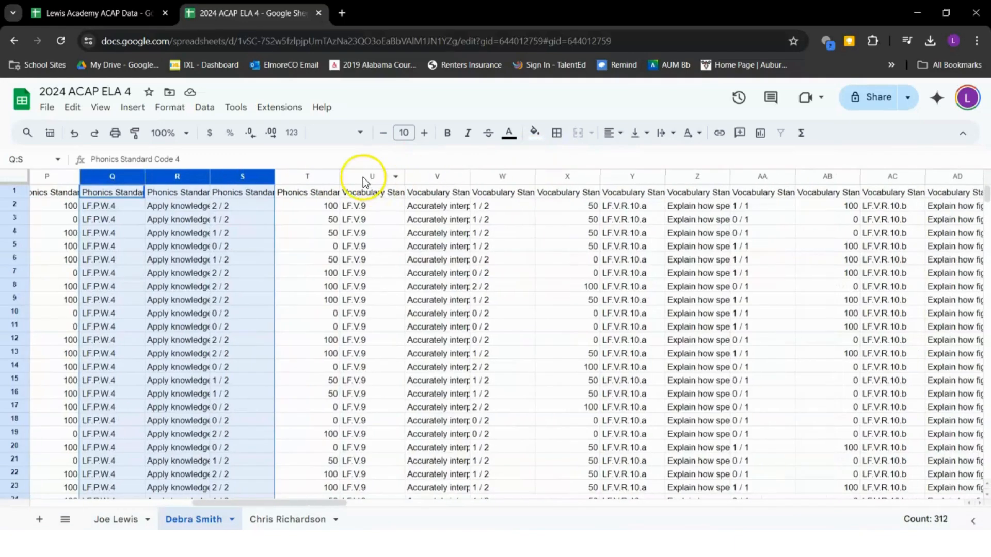
pyautogui.moveTo(370, 178); pyautogui.dragTo(549, 166)
pyautogui.hscroll(3, 496, 178)
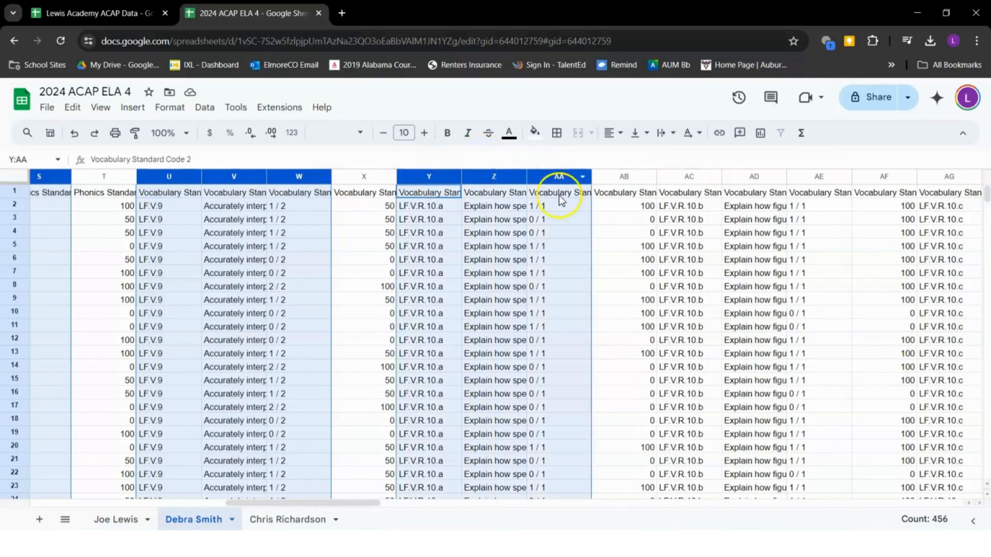
pyautogui.hscroll(3, 562, 195)
pyautogui.moveTo(489, 180); pyautogui.dragTo(611, 195)
pyautogui.hscroll(3, 611, 195)
pyautogui.moveTo(512, 178); pyautogui.dragTo(634, 187)
pyautogui.hscroll(3, 635, 187)
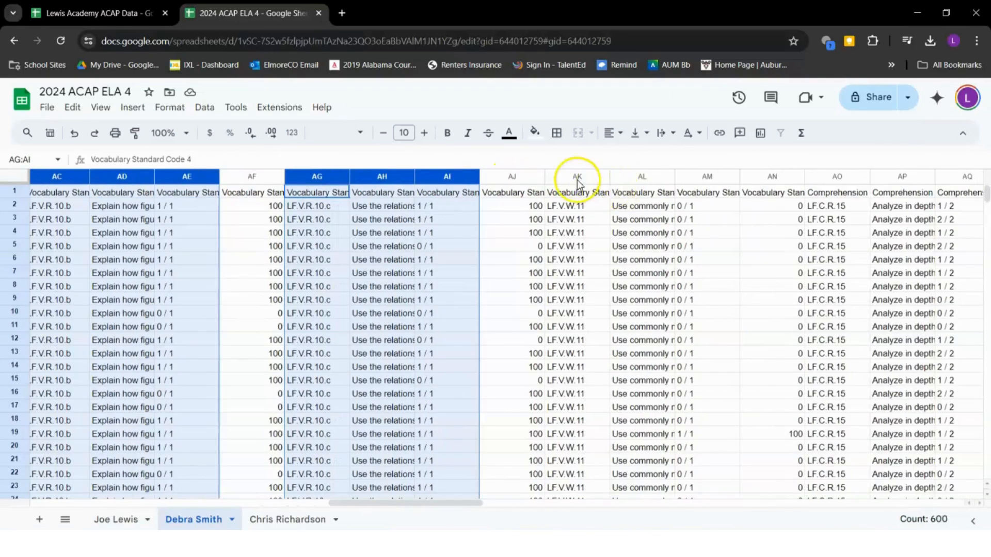
pyautogui.moveTo(577, 179); pyautogui.dragTo(685, 187)
pyautogui.hscroll(3, 685, 187)
pyautogui.hscroll(3, 685, 187)
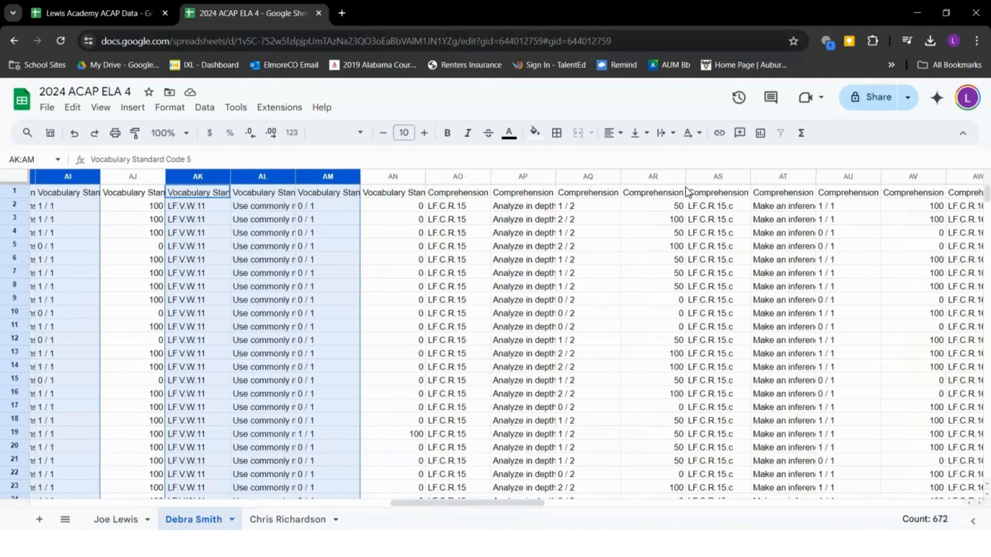
pyautogui.moveTo(457, 179); pyautogui.dragTo(579, 190)
pyautogui.hscroll(3, 580, 187)
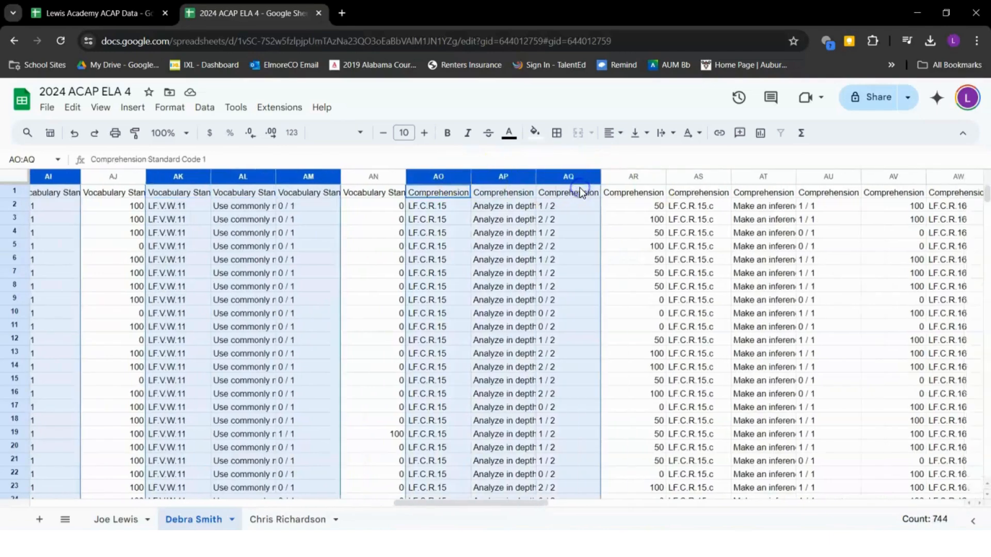
pyautogui.moveTo(490, 178); pyautogui.dragTo(673, 188)
pyautogui.hscroll(3, 619, 190)
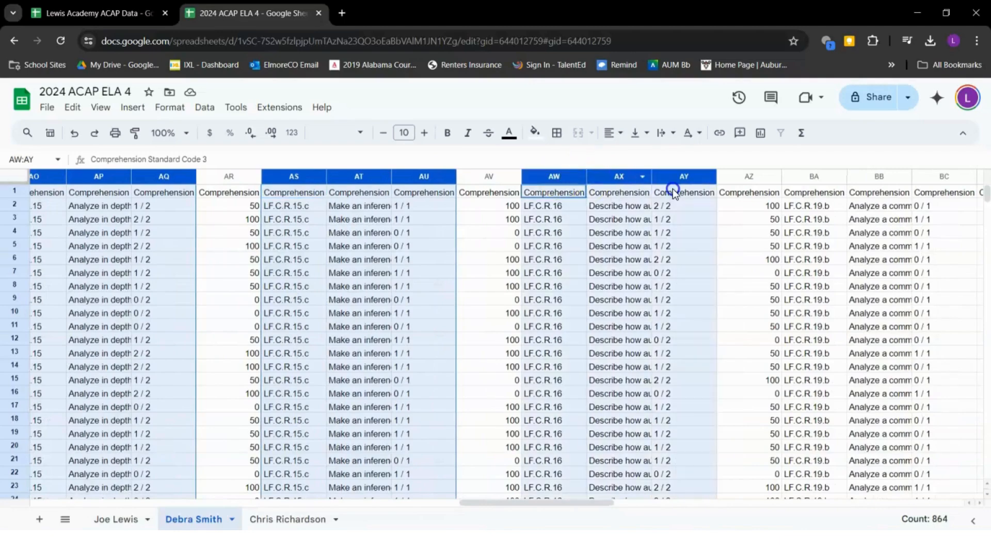
pyautogui.hscroll(3, 673, 189)
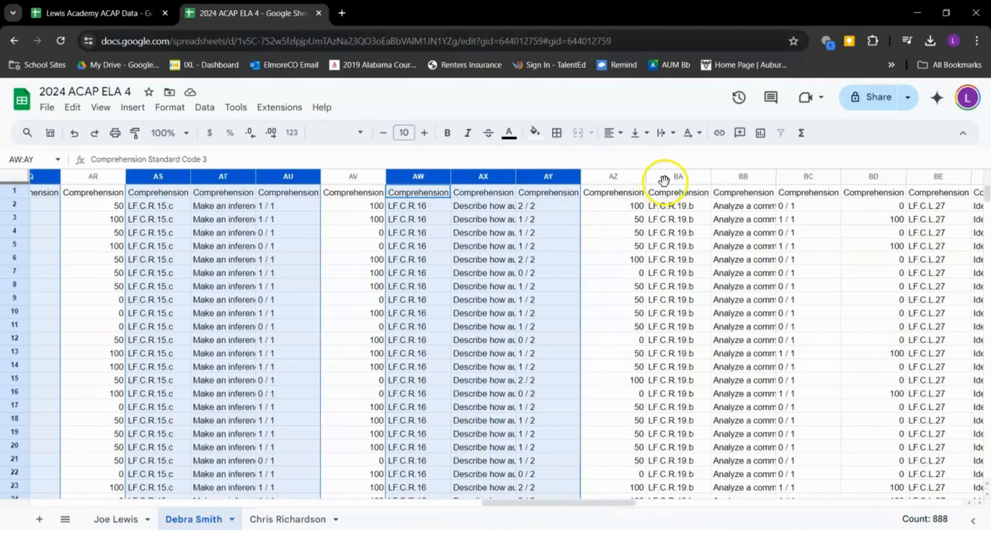
# Add the remaining code/description/points groups through CG:CI and delete all selected columns
pyautogui.moveTo(667, 178); pyautogui.dragTo(796, 177)
pyautogui.hscroll(4, 796, 184)
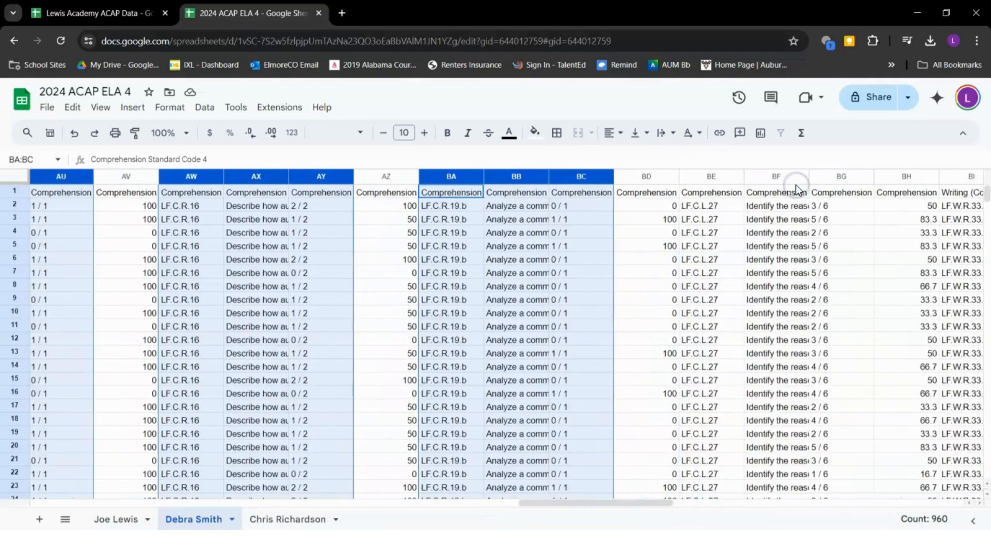
pyautogui.moveTo(717, 181); pyautogui.dragTo(827, 181)
pyautogui.hscroll(5, 822, 177)
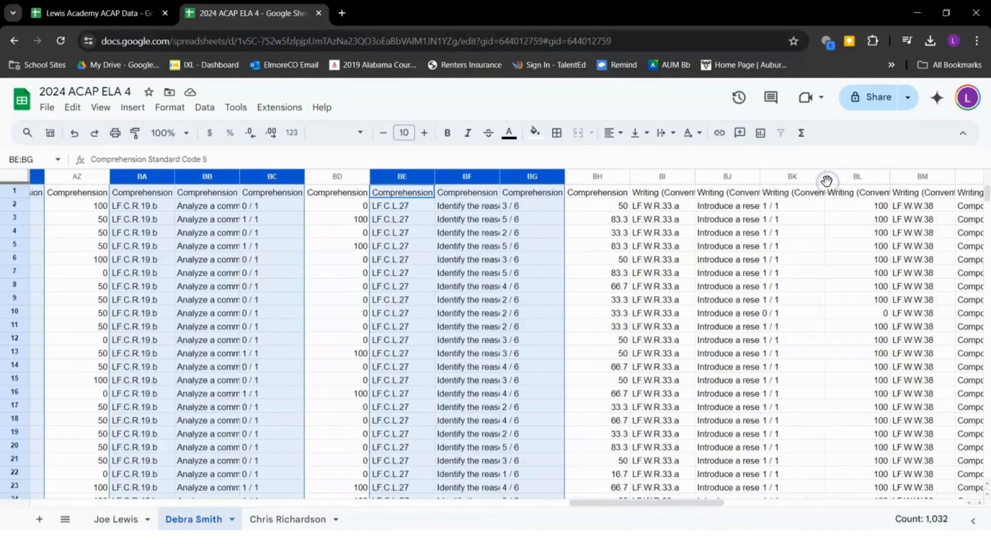
pyautogui.moveTo(676, 177); pyautogui.dragTo(775, 197)
pyautogui.hscroll(6, 776, 197)
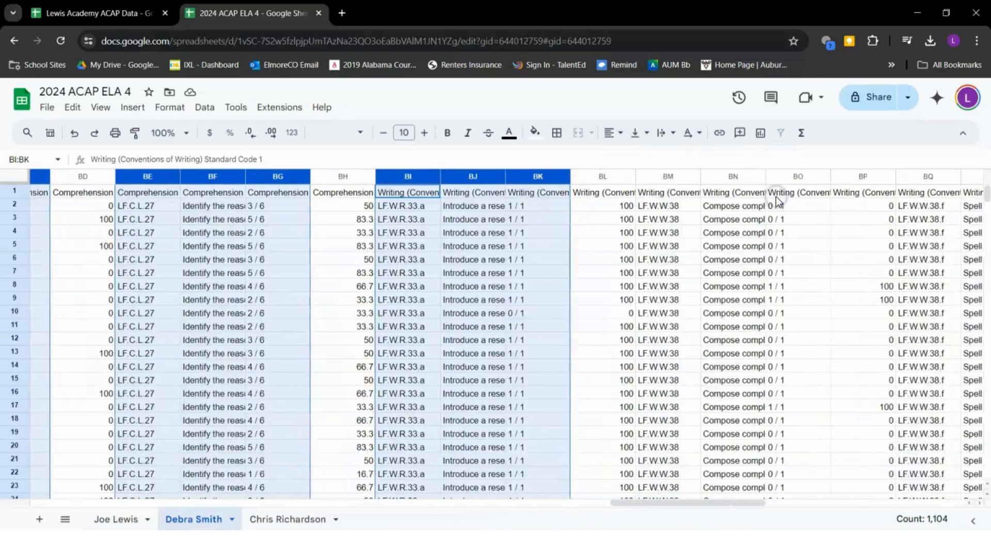
pyautogui.moveTo(570, 177); pyautogui.dragTo(664, 192)
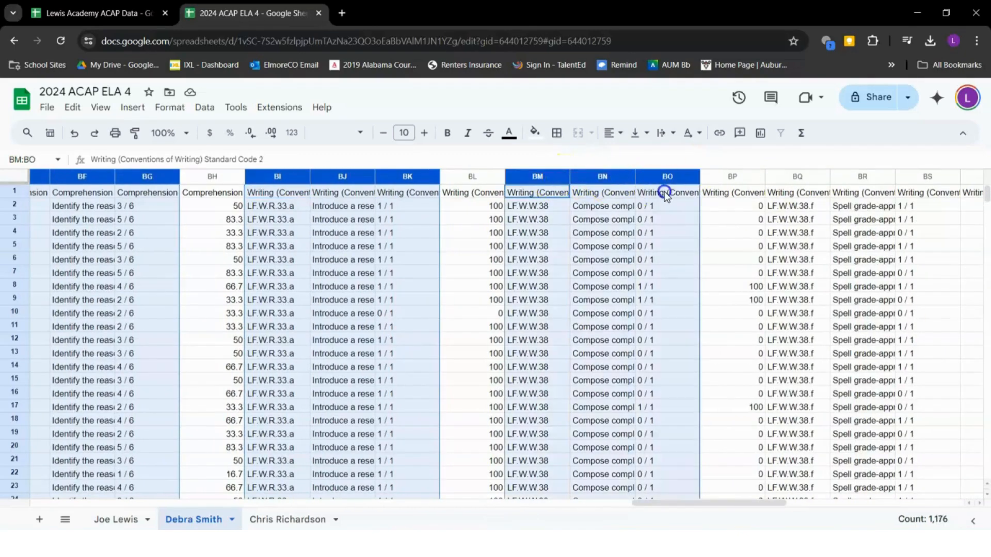
pyautogui.hscroll(3, 664, 195)
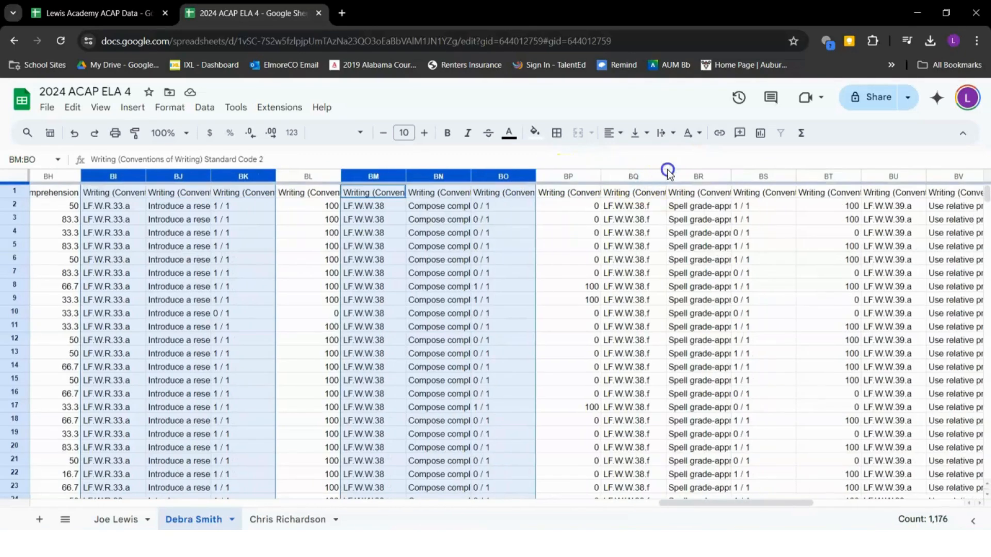
pyautogui.moveTo(631, 177); pyautogui.dragTo(758, 176)
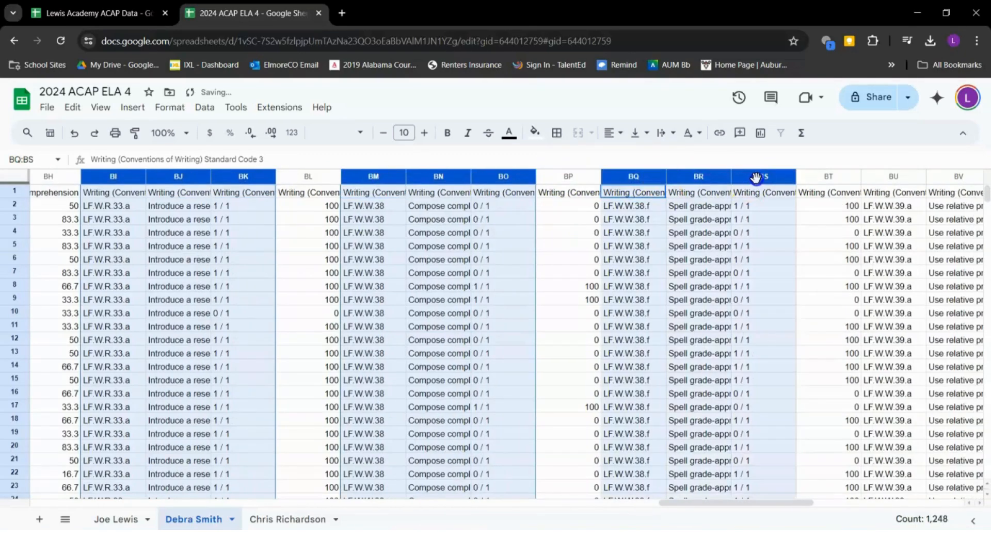
pyautogui.hscroll(2, 757, 179)
pyautogui.hscroll(3, 756, 179)
pyautogui.moveTo(590, 177); pyautogui.dragTo(694, 193)
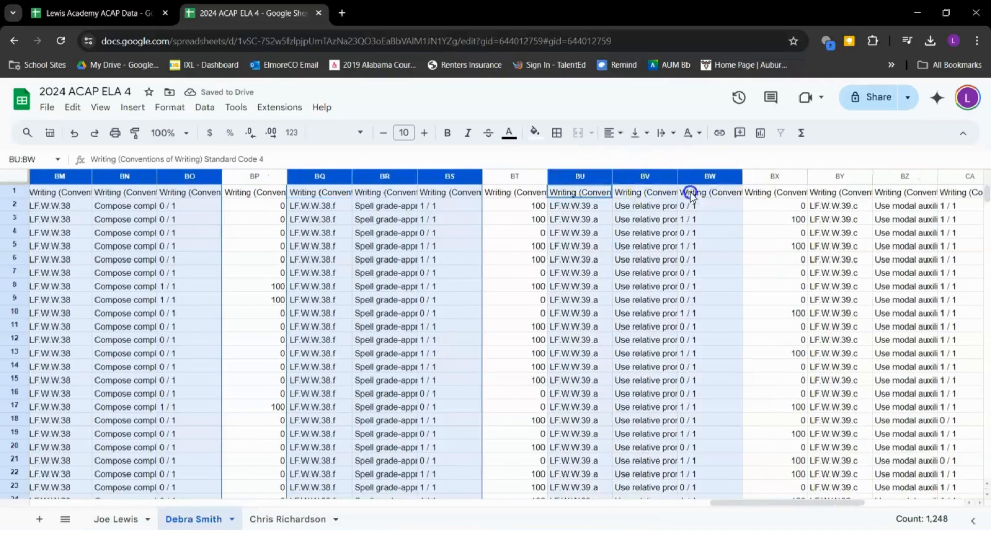
pyautogui.hscroll(4, 697, 193)
pyautogui.moveTo(547, 186); pyautogui.dragTo(723, 176)
pyautogui.hscroll(3, 667, 179)
pyautogui.hscroll(2, 725, 178)
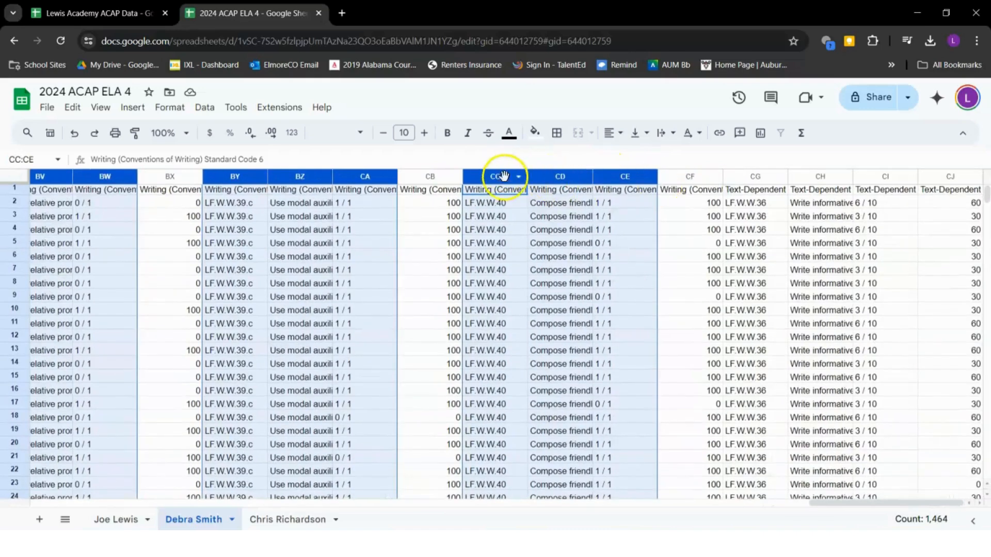
pyautogui.moveTo(748, 177); pyautogui.dragTo(815, 177)
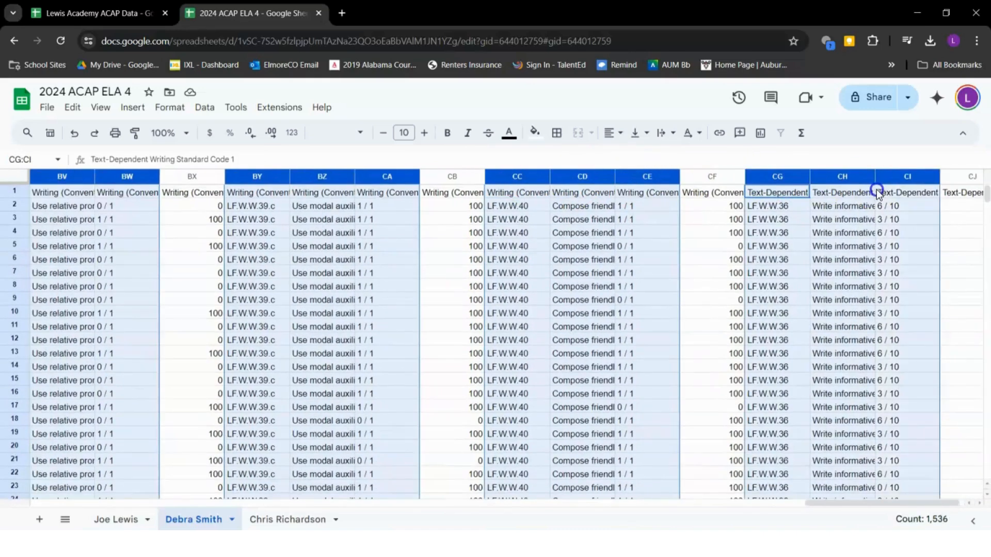
pyautogui.keyDown('ctrl'); pyautogui.click(892, 179); pyautogui.keyUp('ctrl')
pyautogui.rightClick(893, 180)
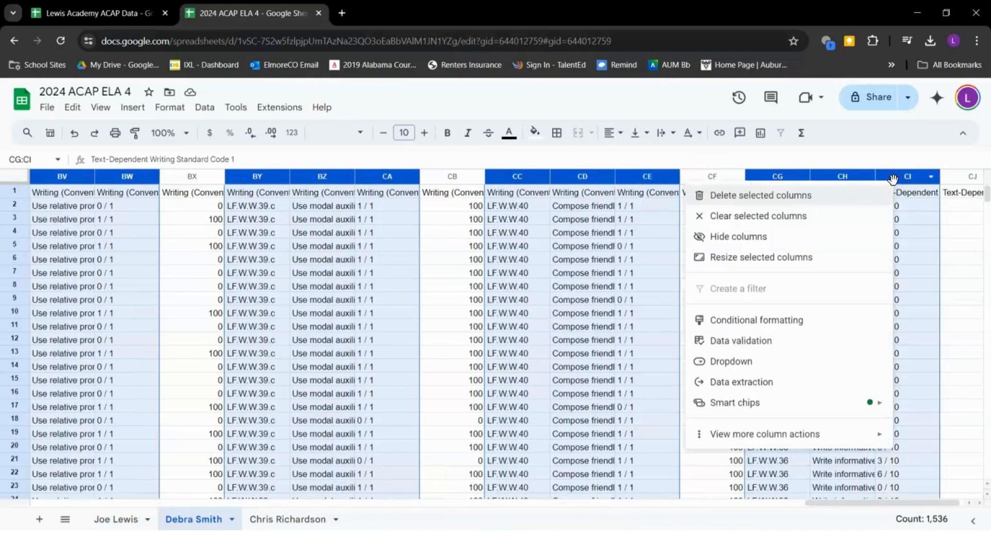
pyautogui.click(728, 197)
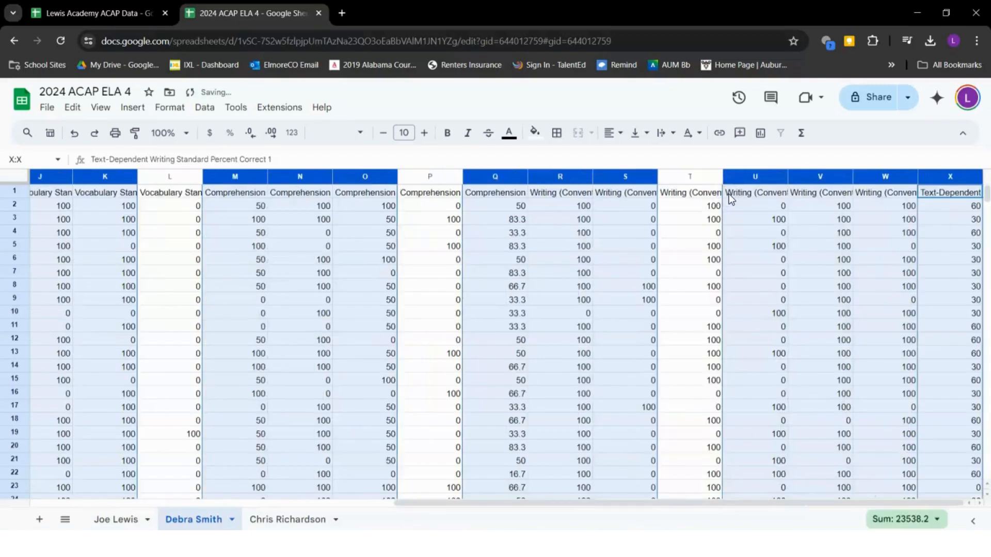
pyautogui.click(559, 288)
# Copy the first teacher's styled header row 1 and paste it over row 1 of the second teacher's sheet
pyautogui.hscroll(-10, 184, 384)
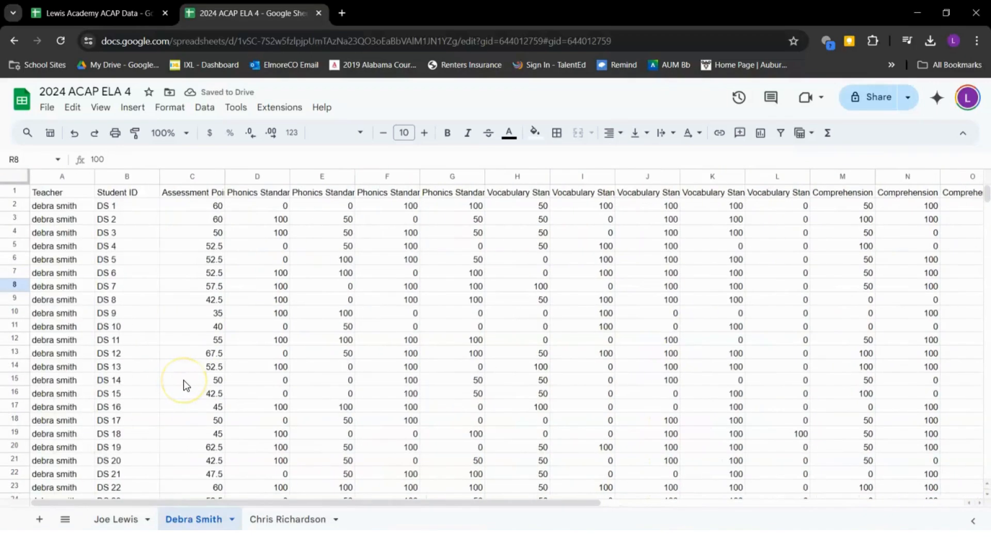
pyautogui.click(115, 521)
pyautogui.click(14, 239)
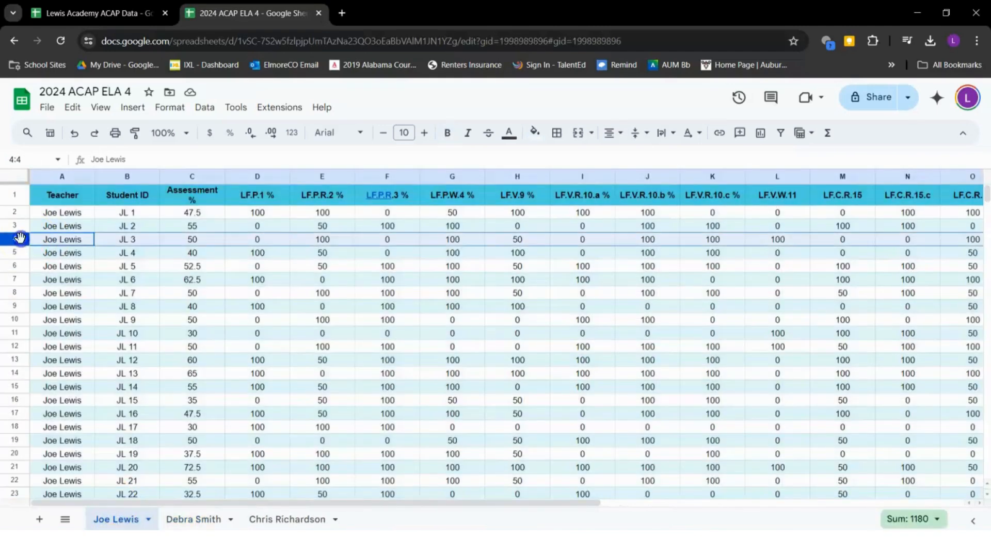
pyautogui.click(14, 195)
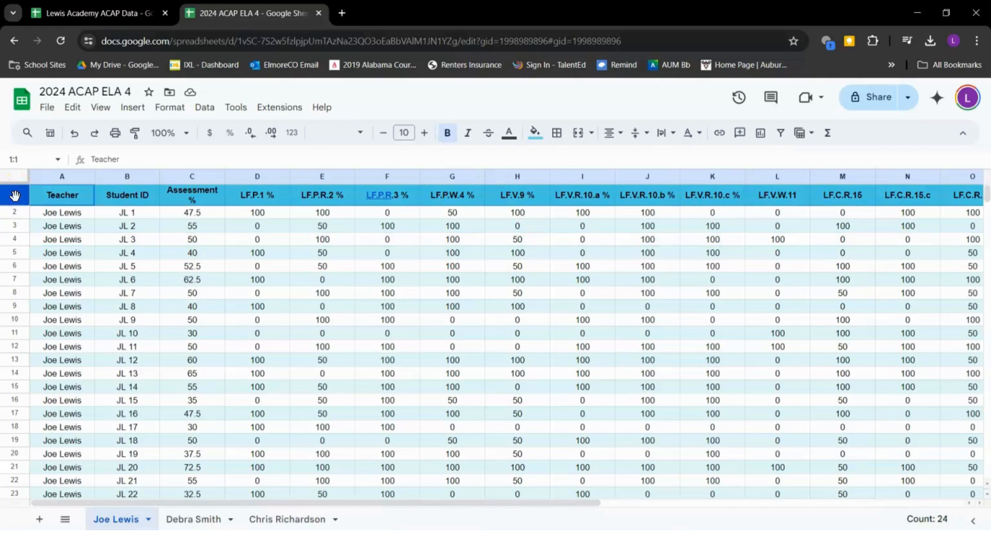
pyautogui.rightClick(14, 195)
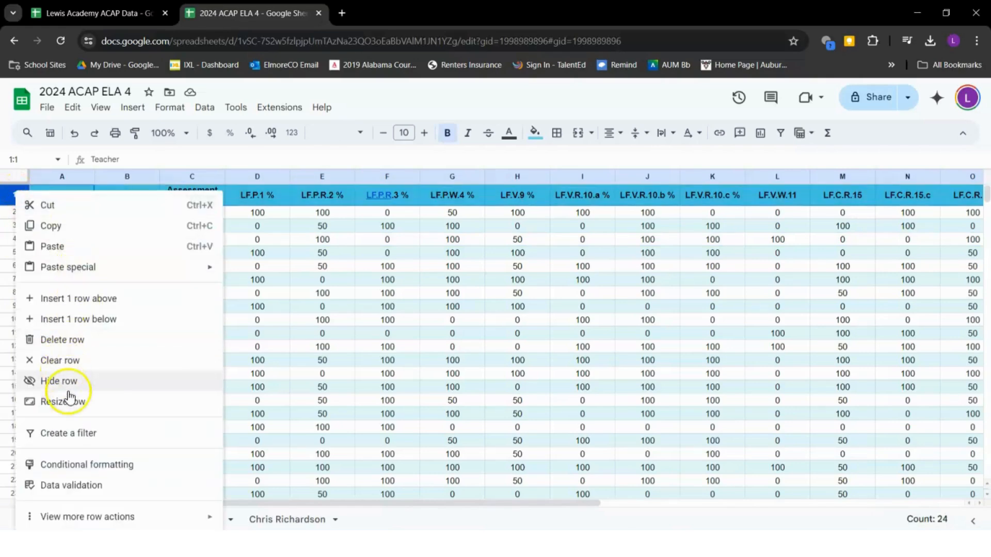
pyautogui.click(45, 227)
pyautogui.click(191, 520)
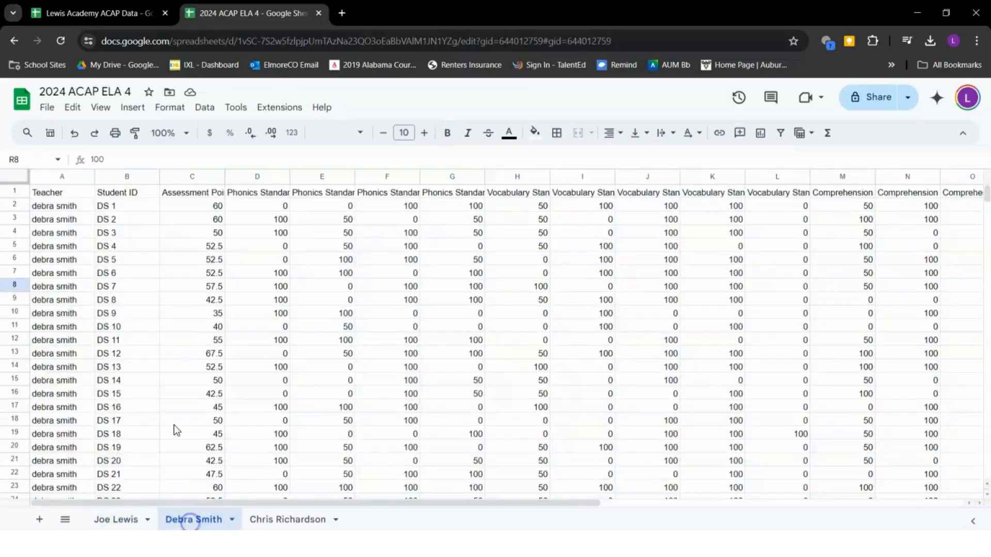
pyautogui.click(14, 194)
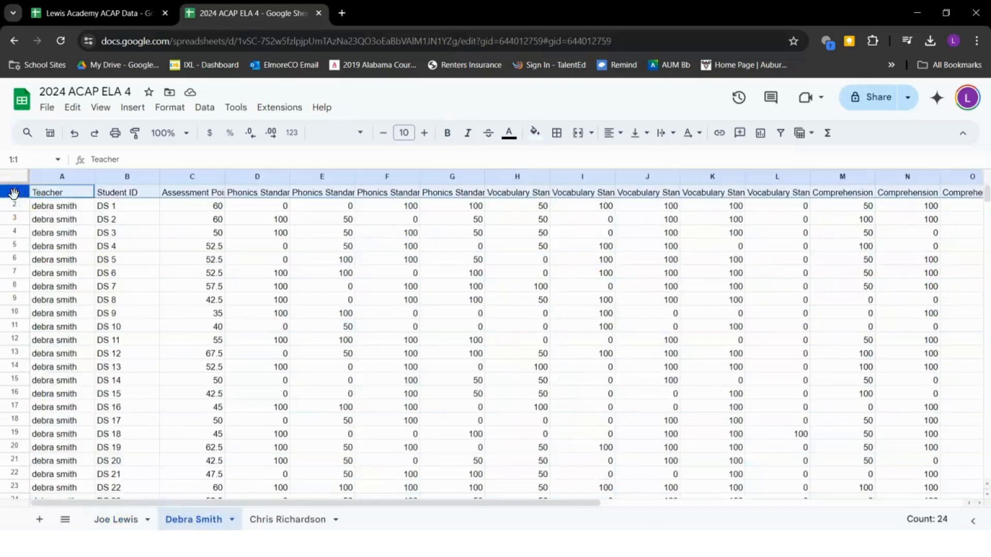
pyautogui.hotkey('ctrl', 'v')
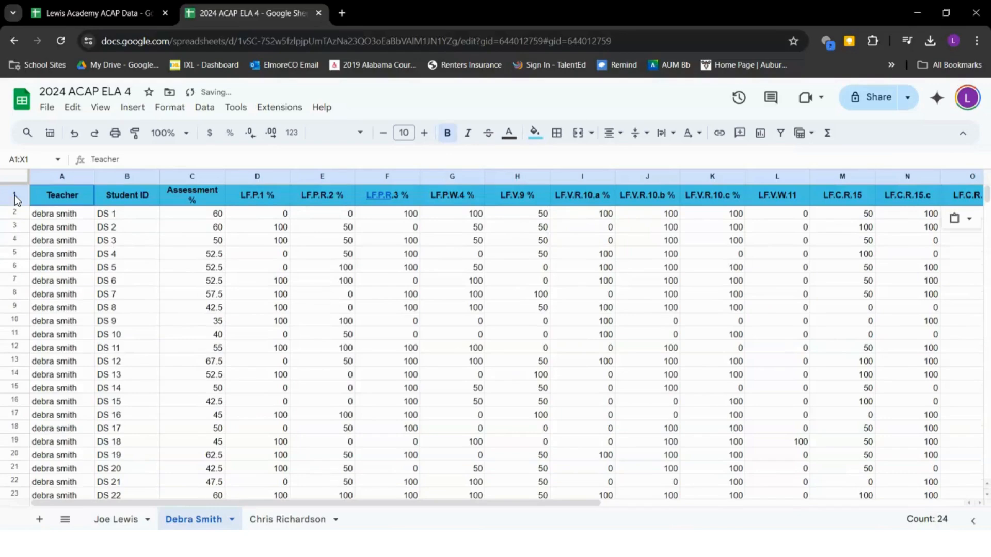
pyautogui.click(237, 253)
pyautogui.hscroll(10, 236, 255)
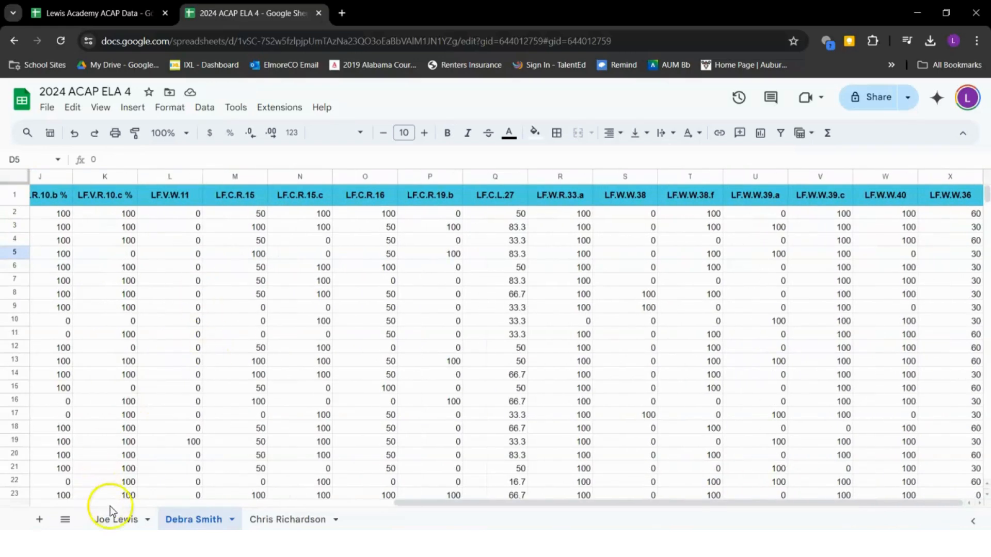
pyautogui.click(117, 518)
# Paint the first teacher's whole-sheet formatting onto the second teacher's sheet
pyautogui.click(192, 306)
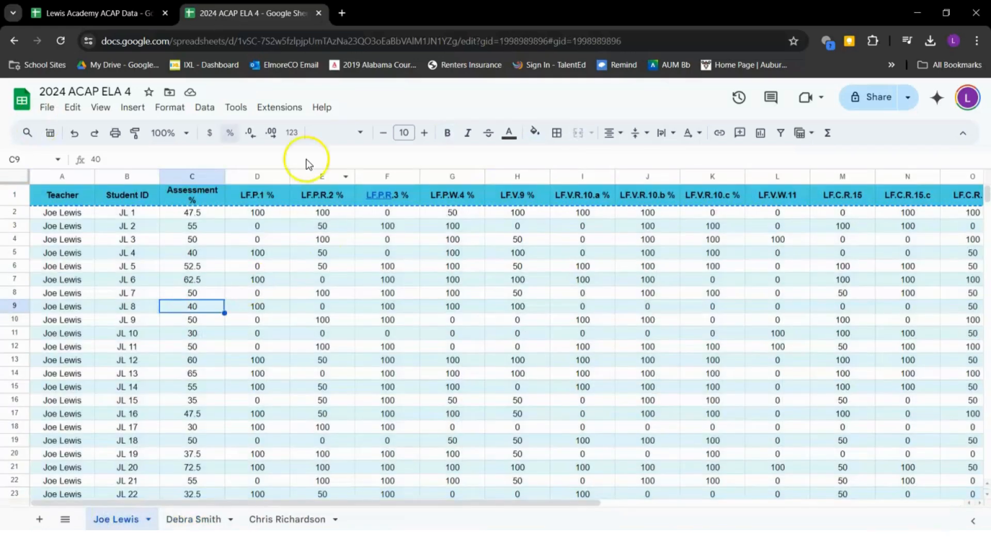
pyautogui.click(15, 179)
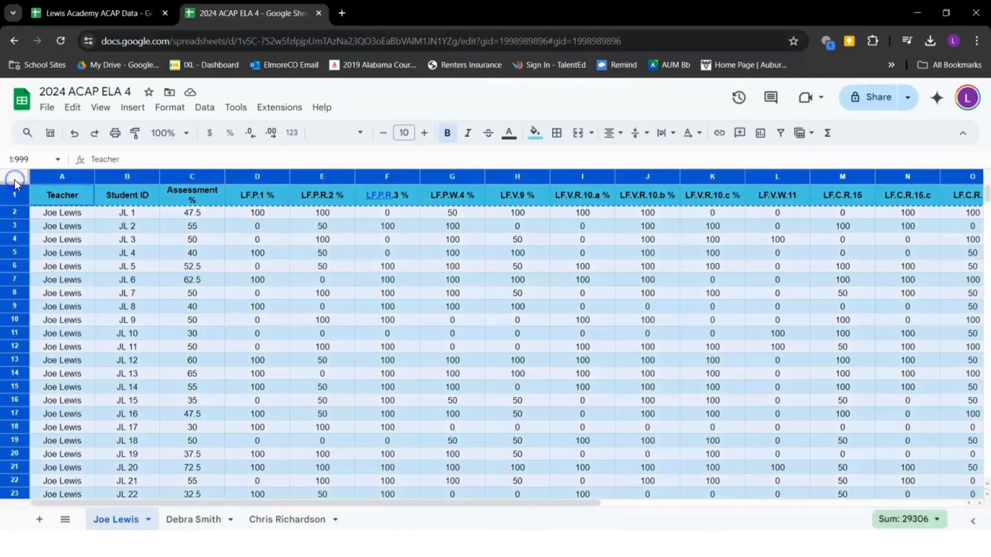
pyautogui.click(136, 136)
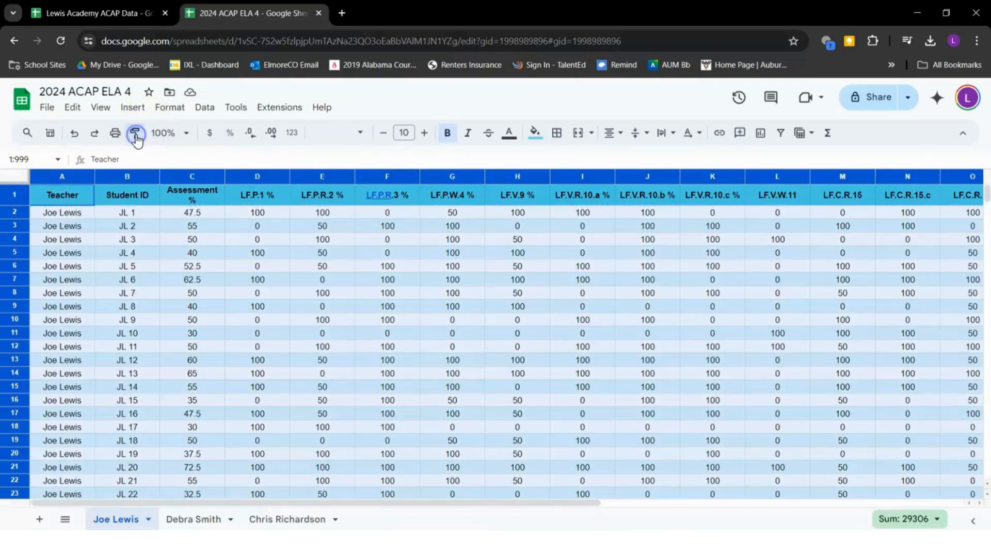
pyautogui.click(199, 519)
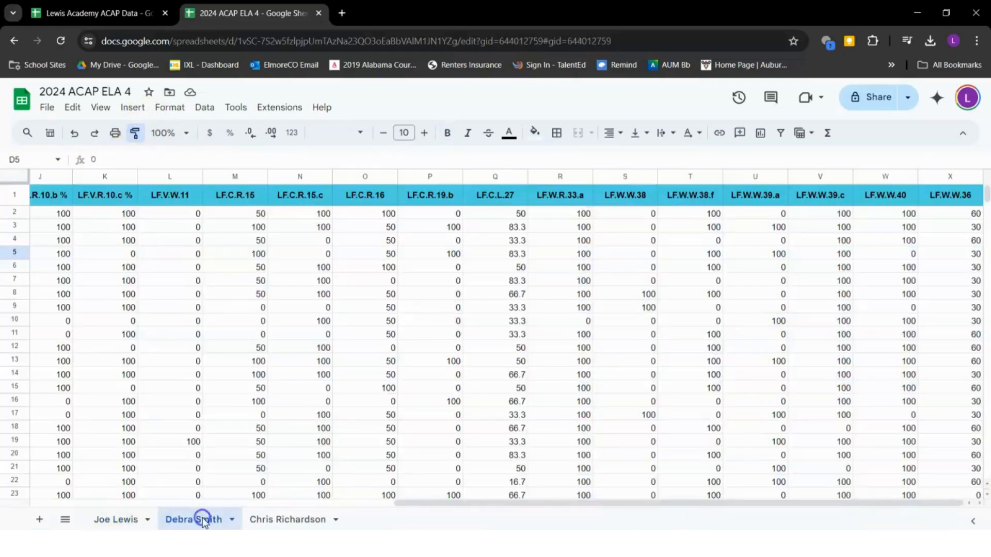
pyautogui.click(15, 179)
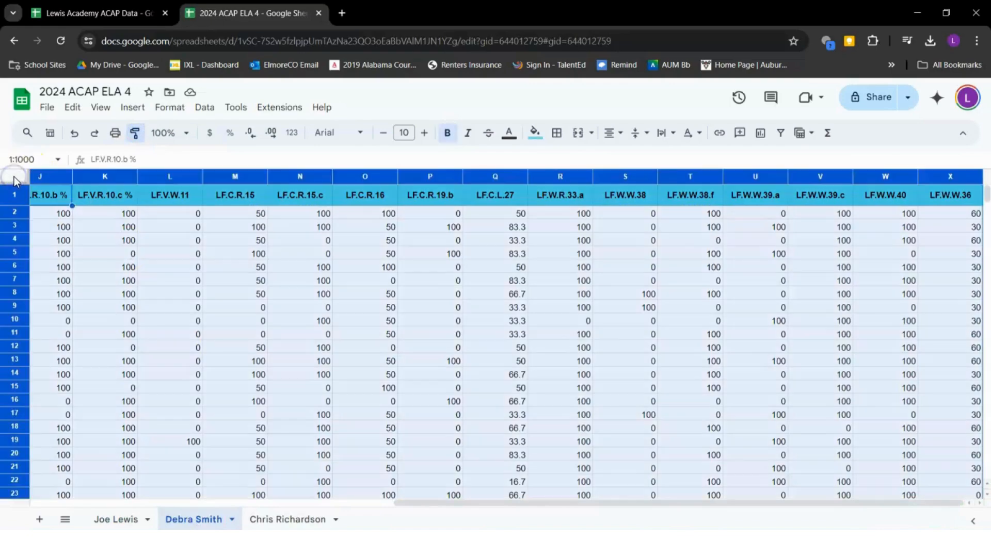
pyautogui.click(48, 196)
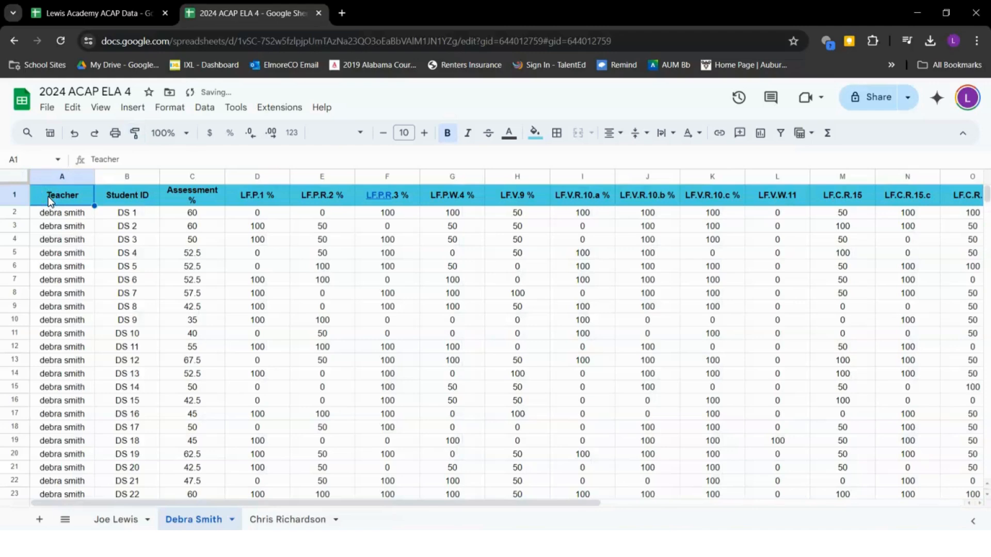
# Reapply the first teacher's data-range formatting to the second teacher's sheet starting at A1
pyautogui.click(119, 519)
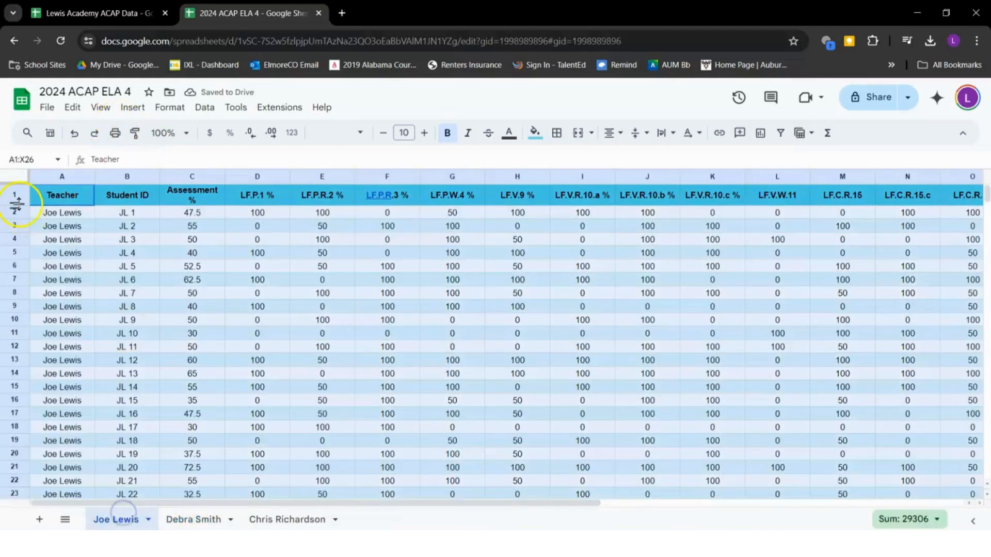
pyautogui.click(63, 194)
pyautogui.hotkey('ctrl', 'a')
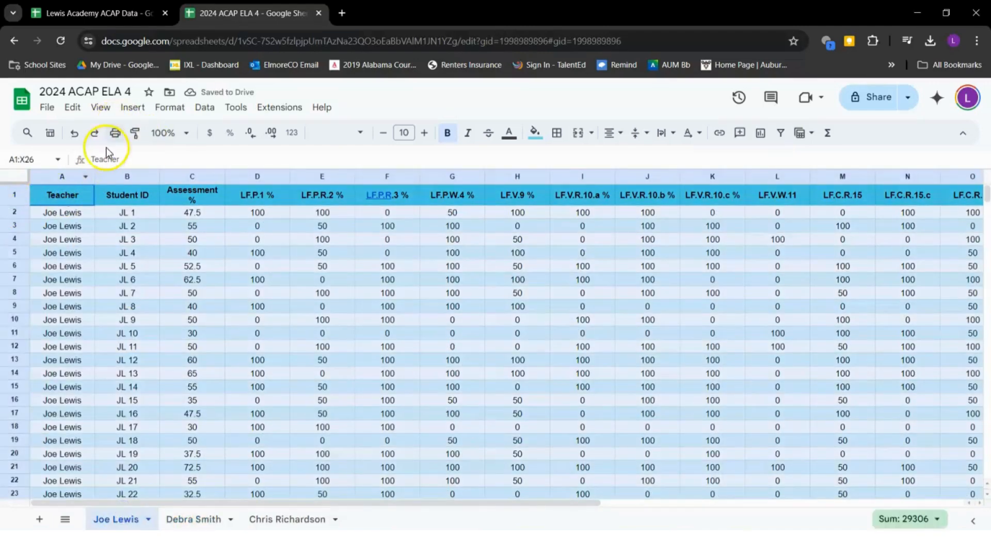
pyautogui.click(135, 133)
pyautogui.click(194, 519)
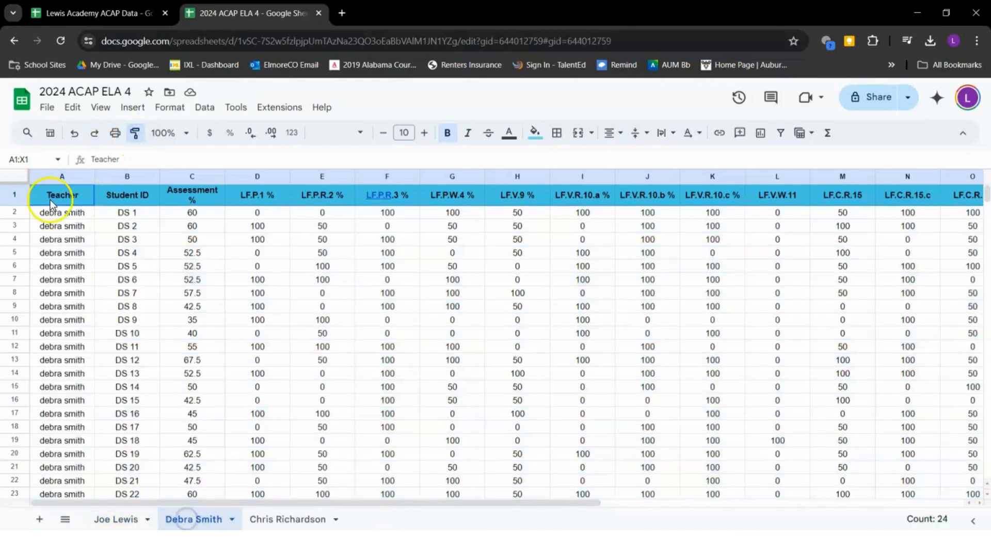
pyautogui.click(70, 199)
pyautogui.click(72, 200)
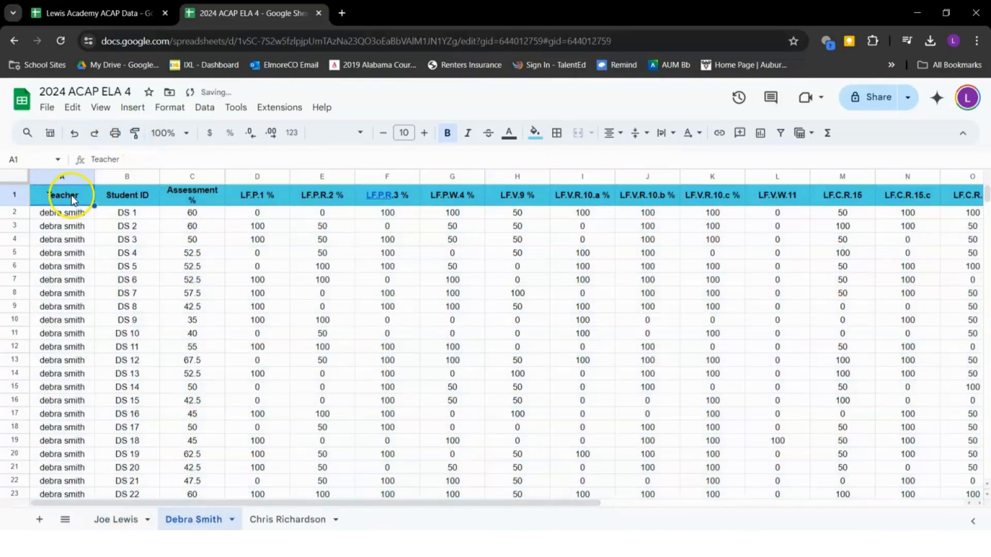
pyautogui.click(11, 178)
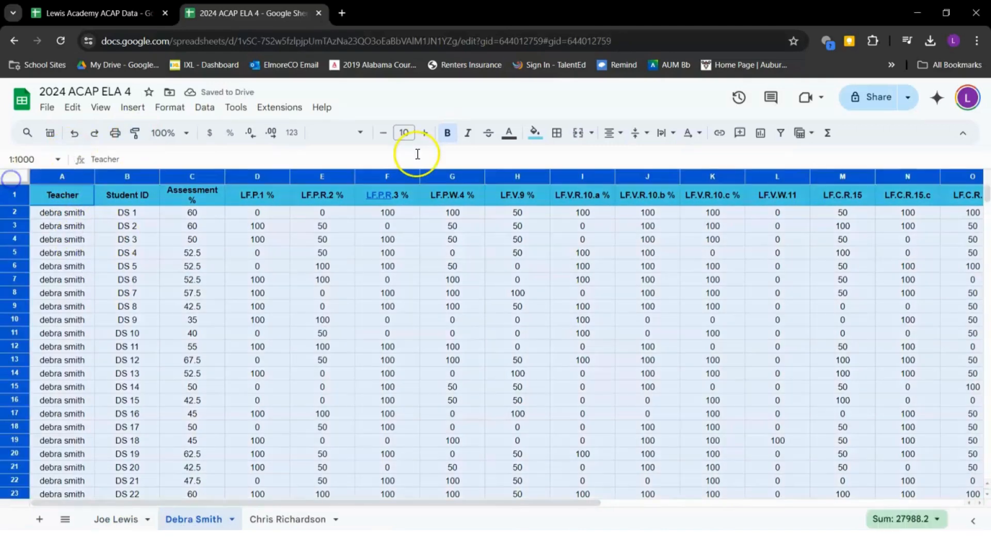
pyautogui.click(611, 129)
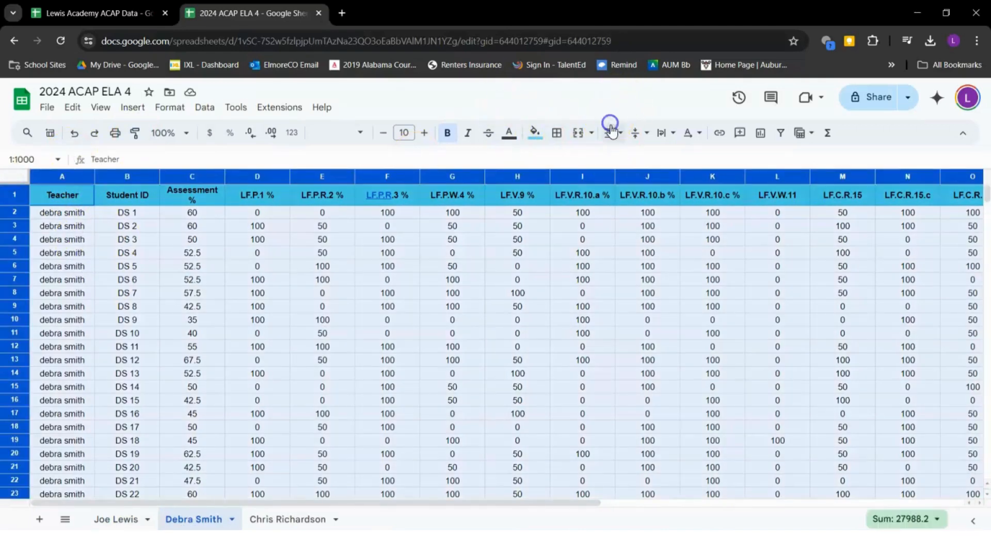
pyautogui.click(615, 135)
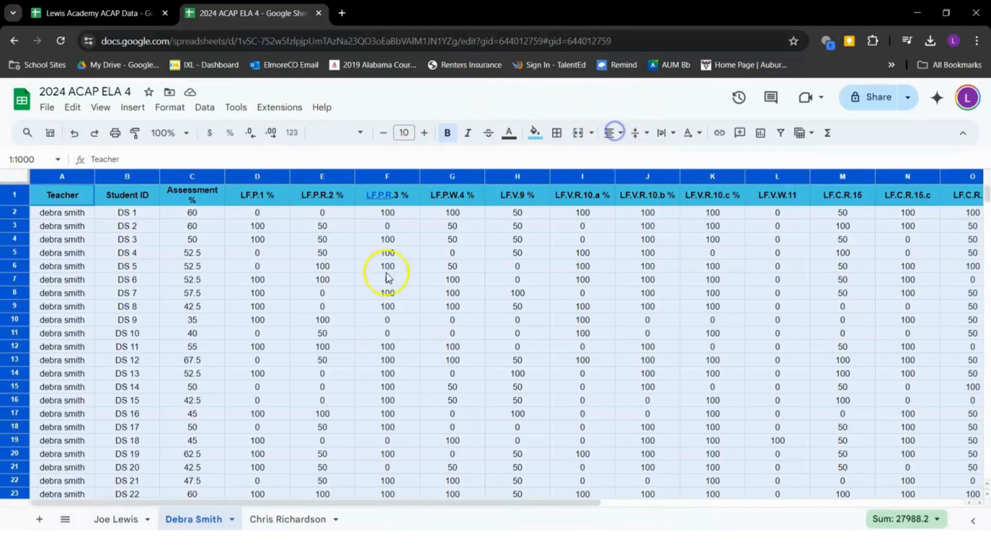
pyautogui.click(407, 254)
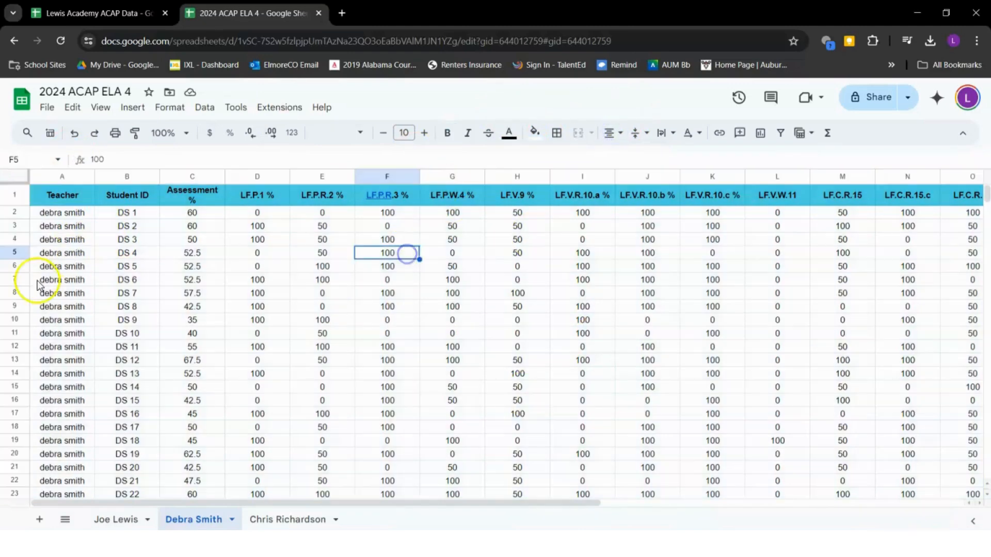
pyautogui.click(16, 176)
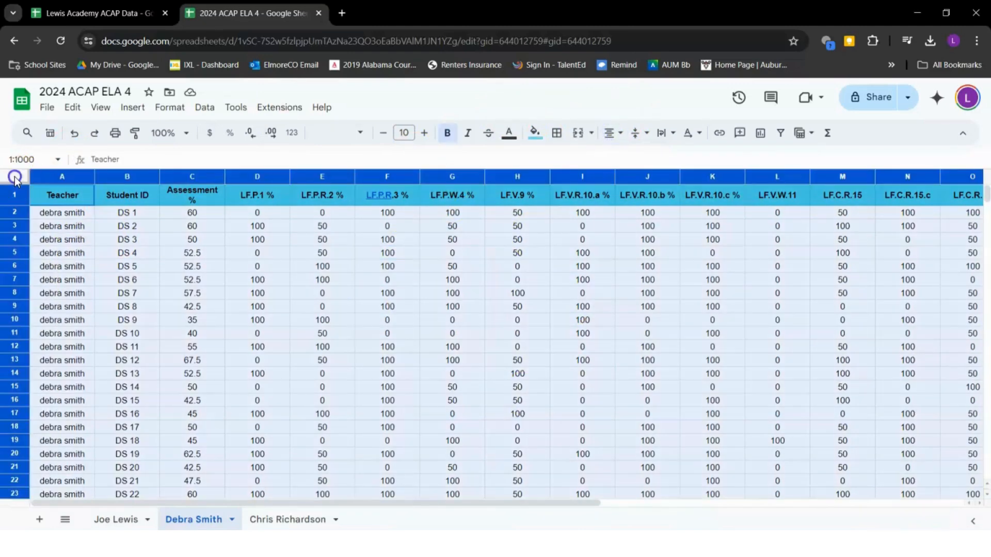
# Apply light-blue alternating colours with a header row to range A1:X24
pyautogui.click(206, 108)
pyautogui.moveTo(172, 106)
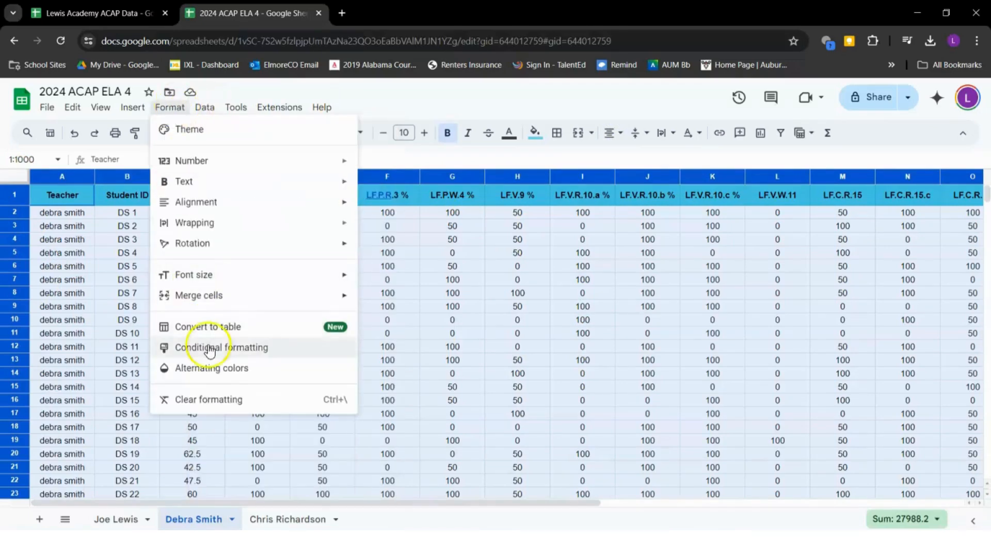
pyautogui.click(238, 371)
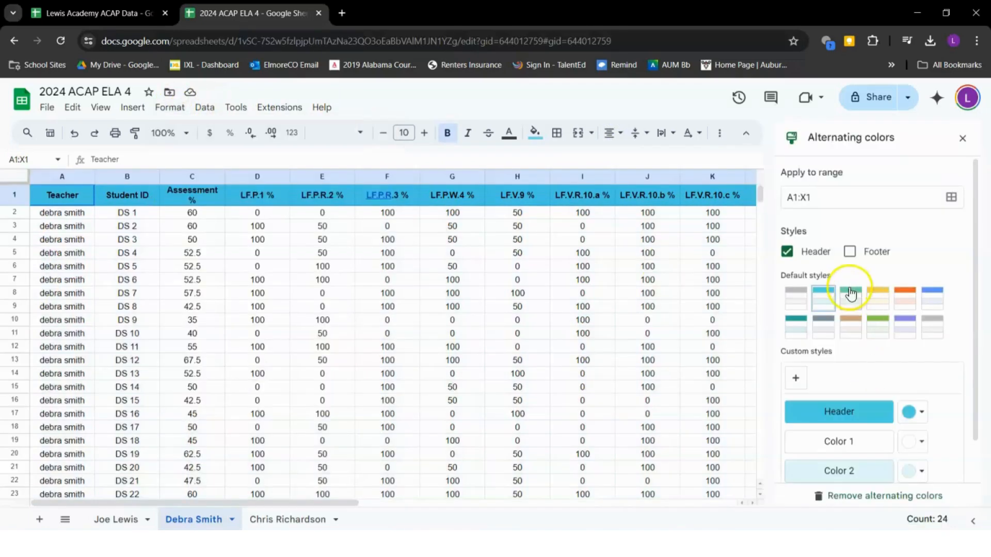
pyautogui.click(849, 196)
pyautogui.scroll(-3, 303, 375)
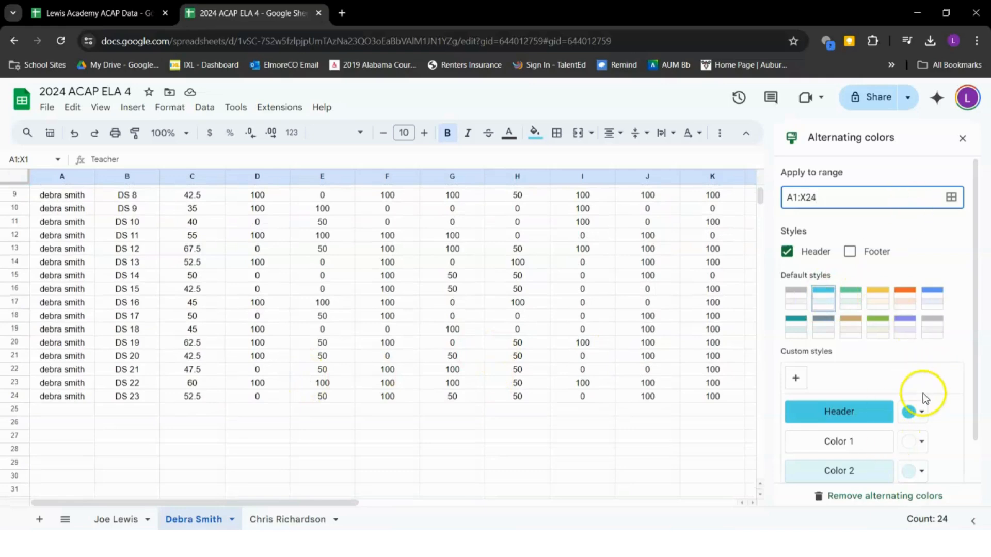
pyautogui.scroll(-1, 924, 398)
pyautogui.click(938, 464)
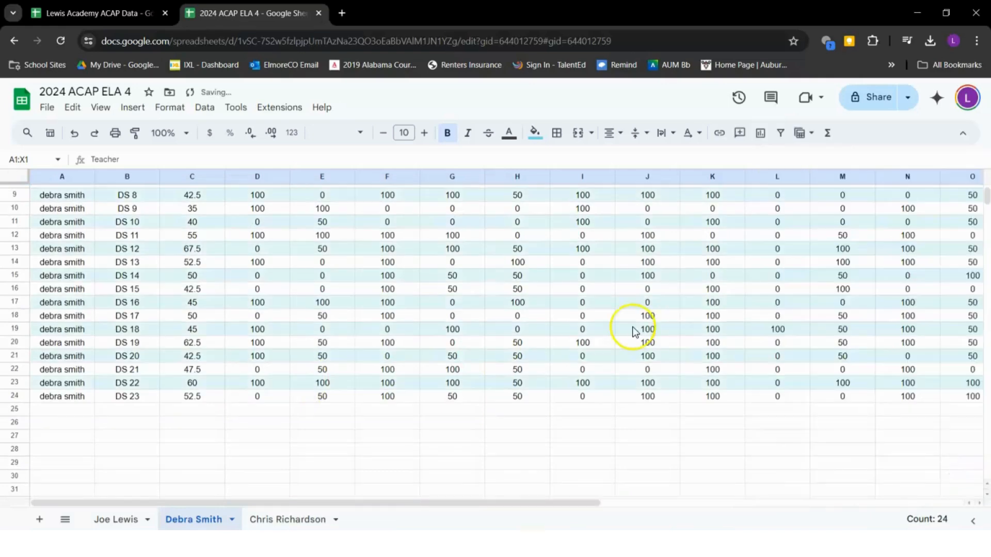
pyautogui.scroll(3, 634, 330)
pyautogui.click(423, 352)
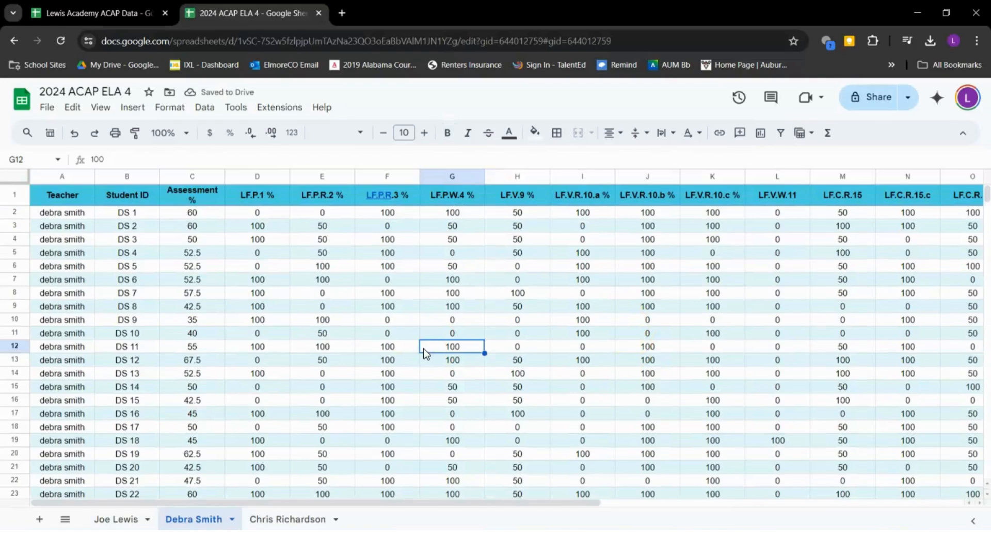
# Enter the capitalised teacher name in A2 and fill it down through A24
pyautogui.click(81, 216)
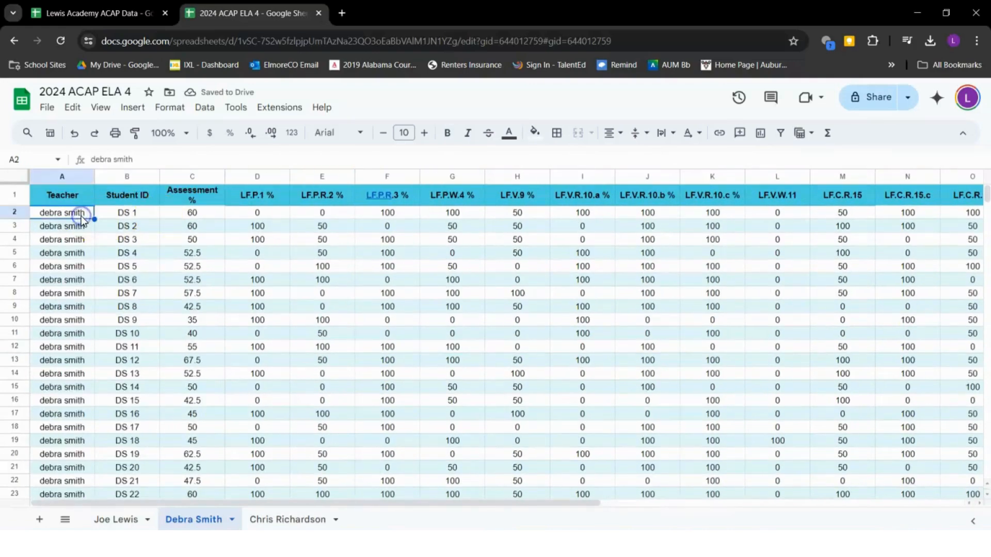
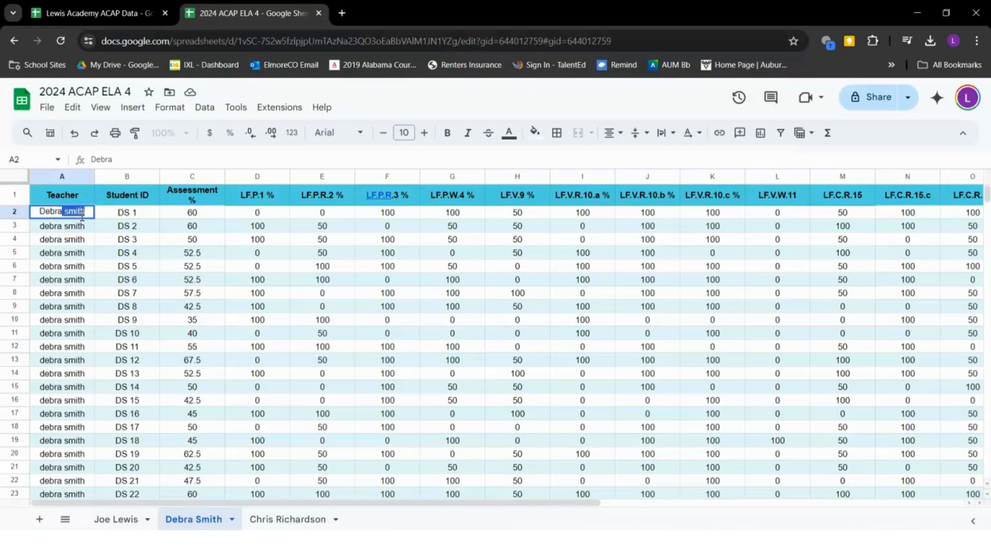
pyautogui.press('Return')
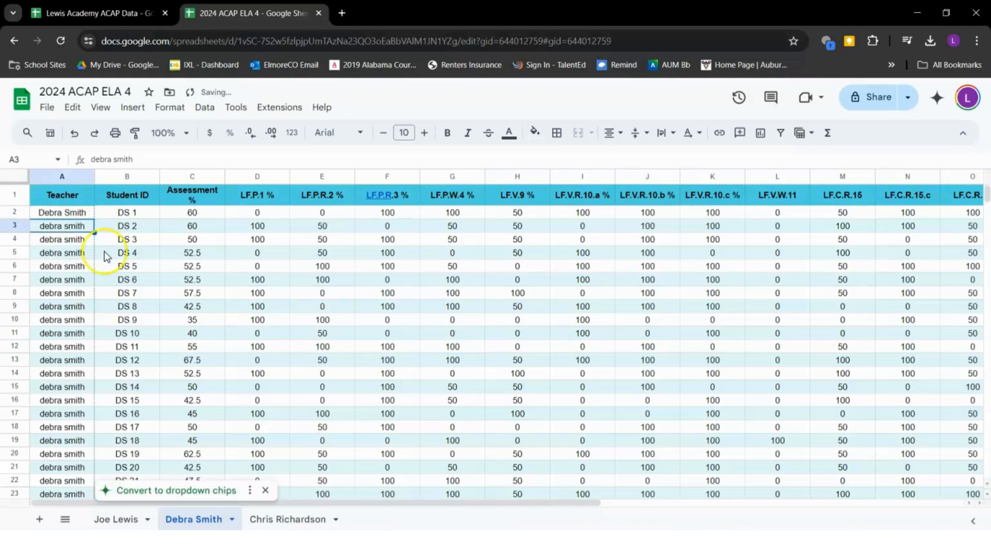
pyautogui.press('Right')
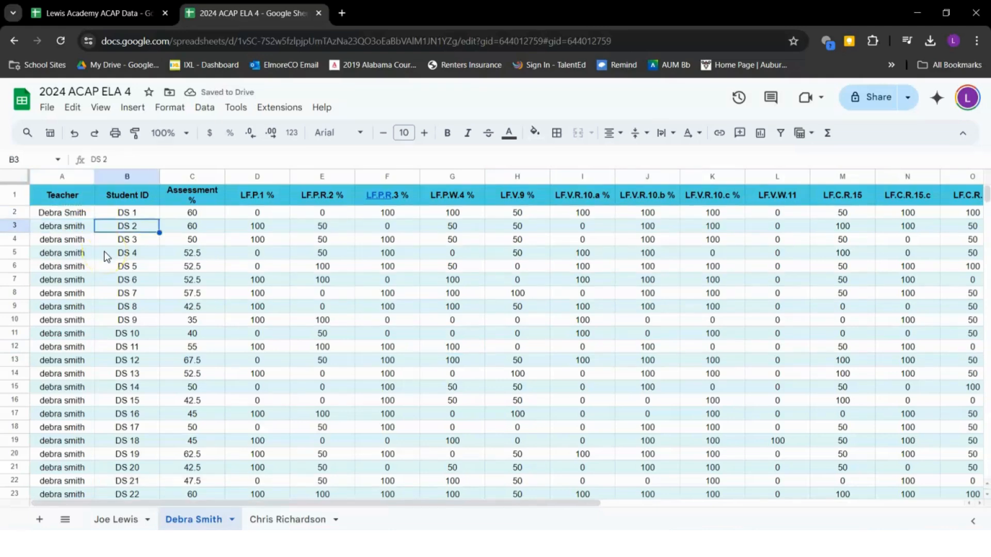
pyautogui.click(70, 213)
pyautogui.scroll(-4, 70, 213)
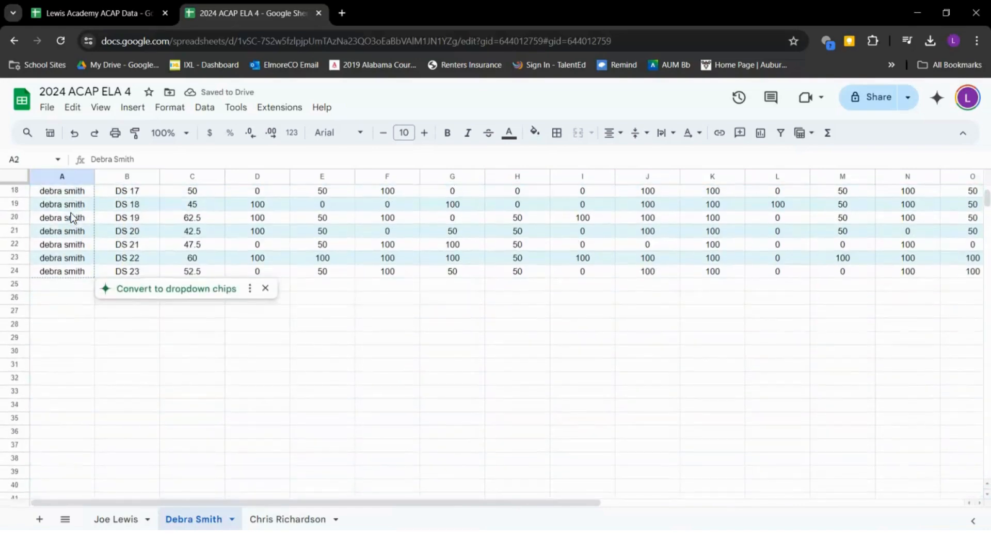
pyautogui.scroll(3, 70, 212)
pyautogui.scroll(1, 70, 212)
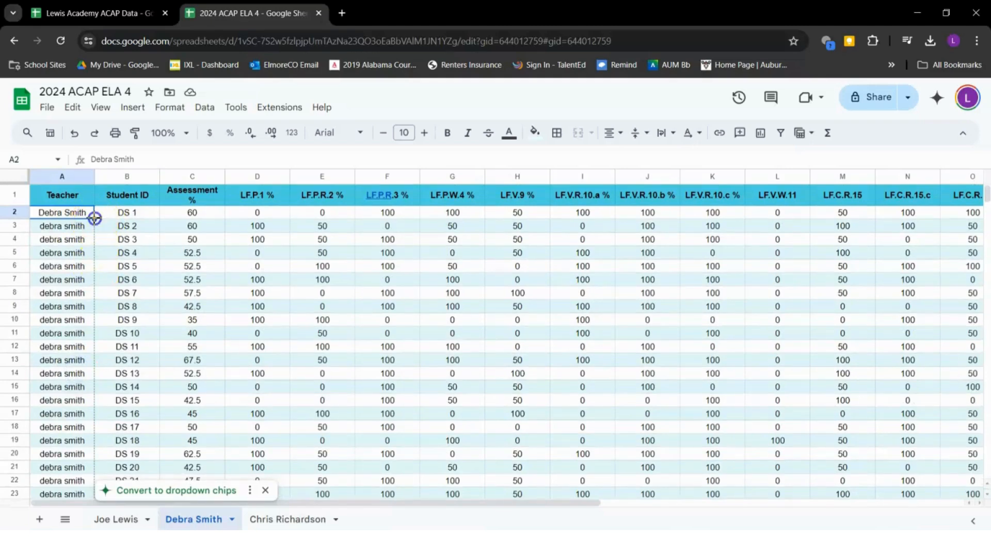
pyautogui.moveTo(88, 481); pyautogui.dragTo(80, 413)
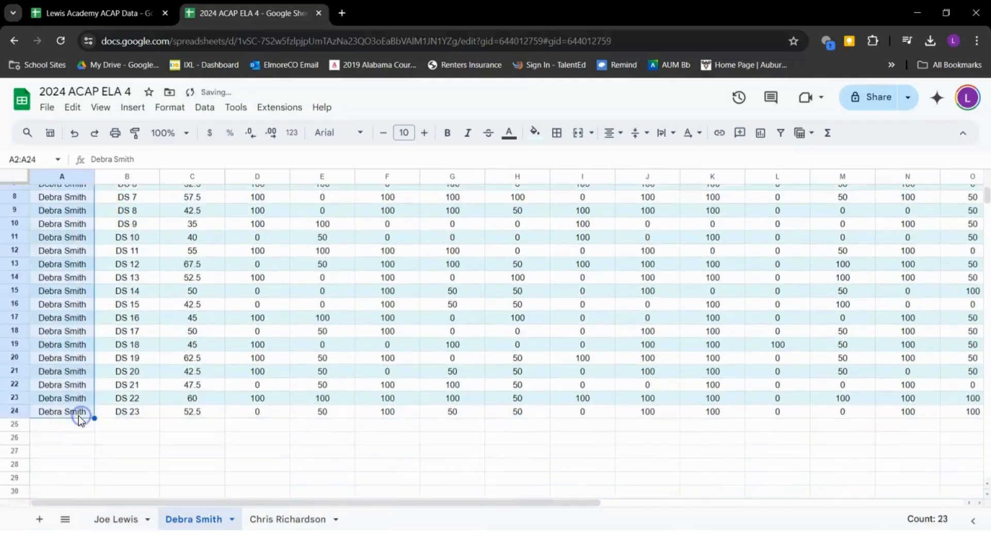
pyautogui.scroll(2, 208, 333)
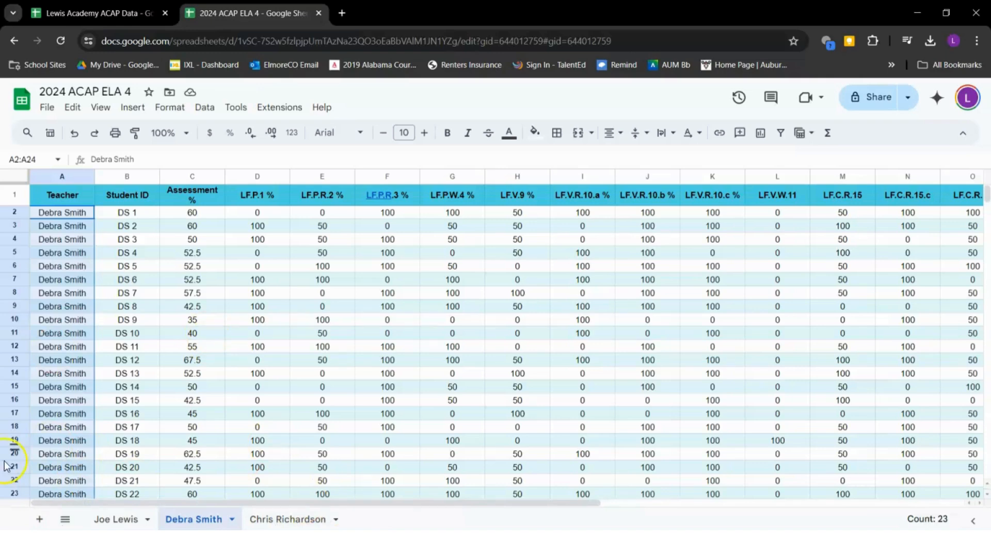
pyautogui.hotkey('ctrl', 'shift', 'pagedown')
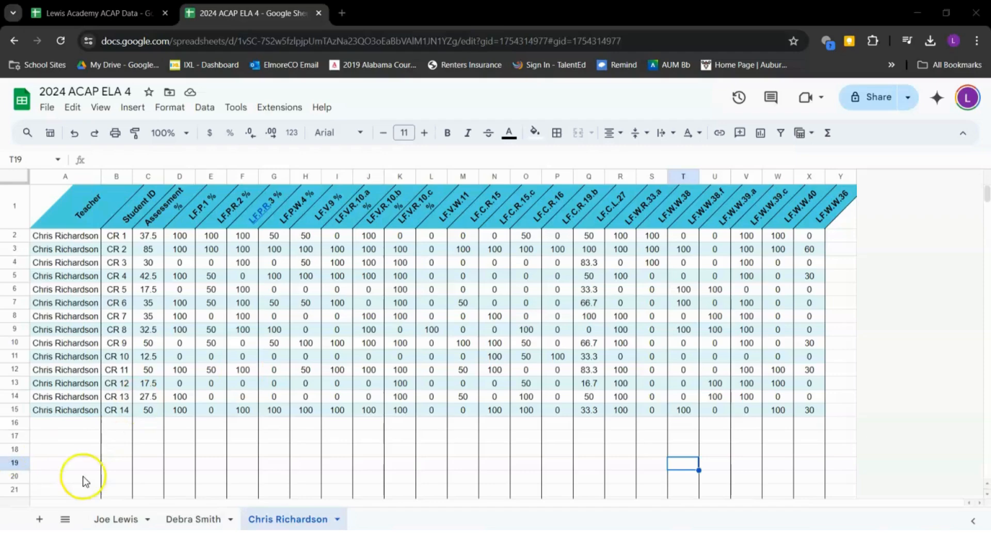
pyautogui.click(174, 522)
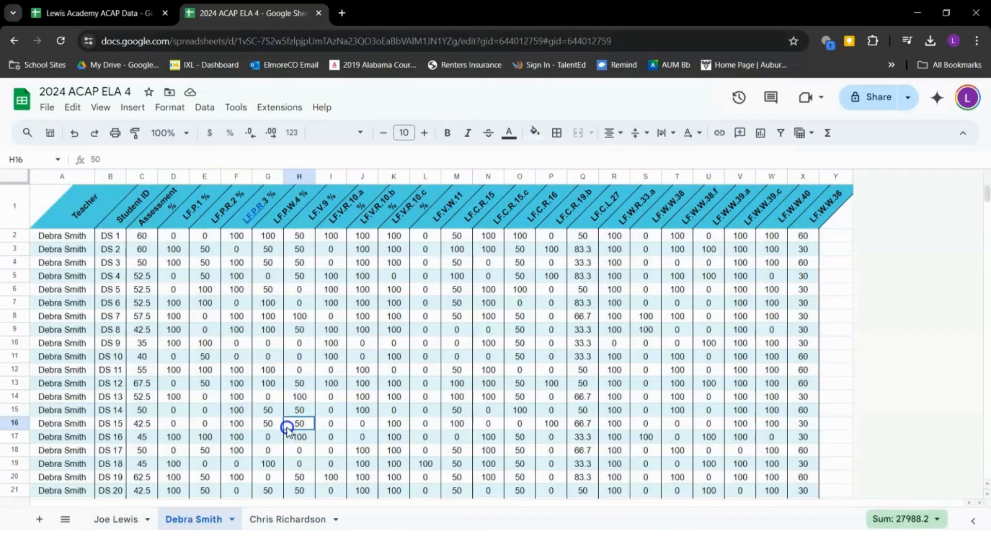
pyautogui.click(122, 521)
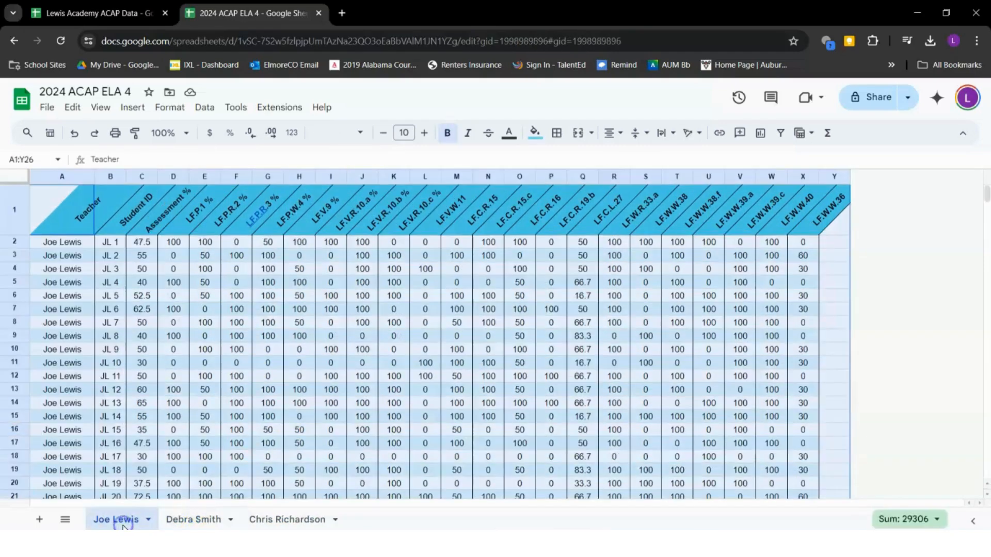
pyautogui.click(196, 391)
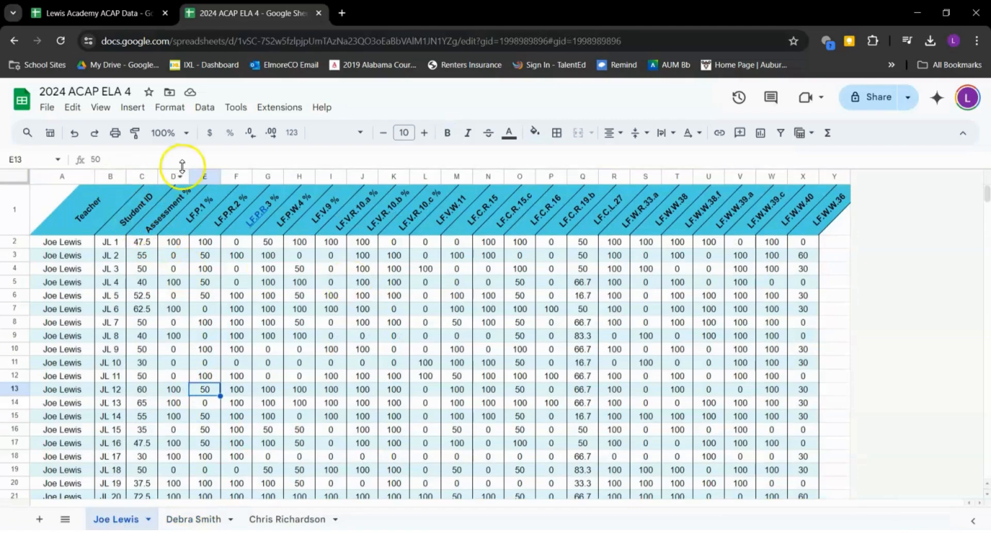
pyautogui.click(132, 222)
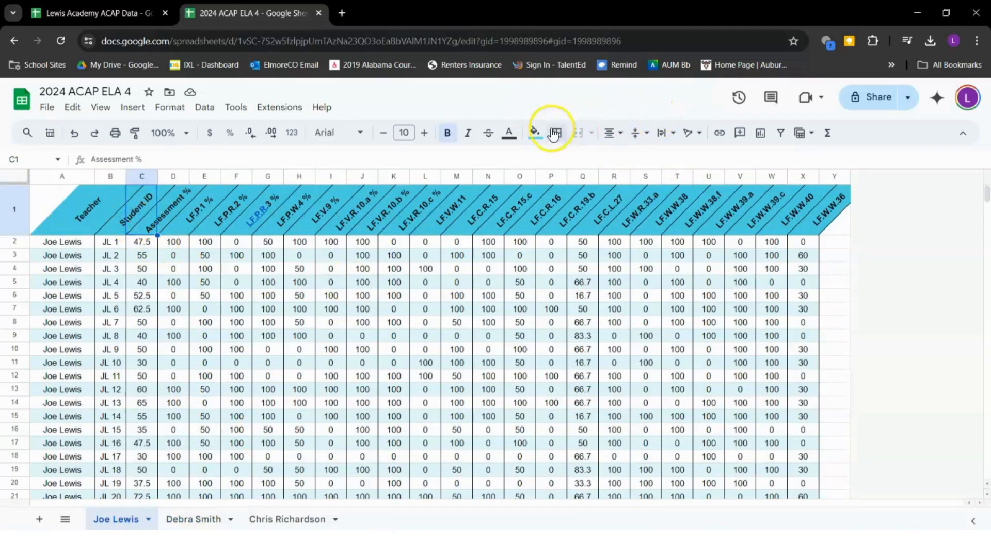
pyautogui.click(691, 135)
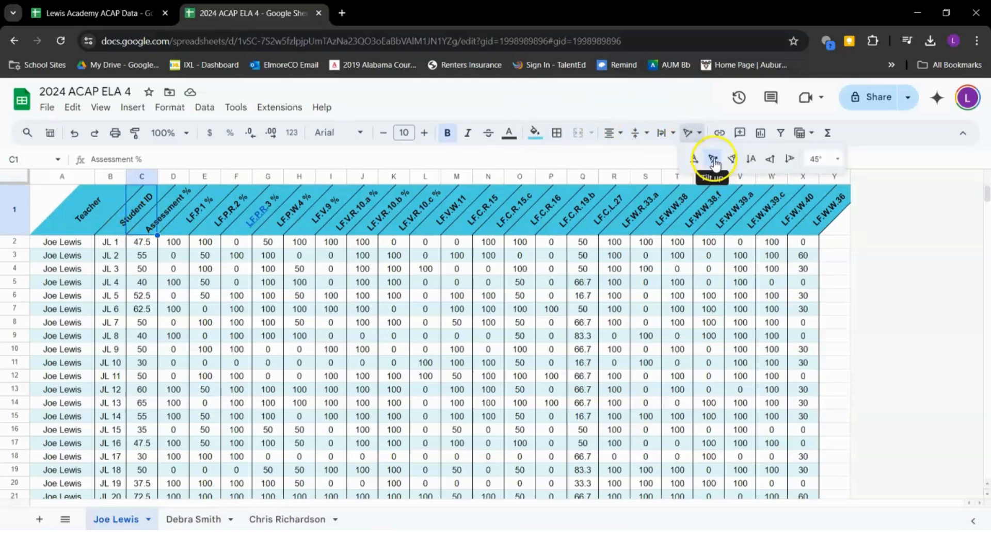
pyautogui.click(367, 341)
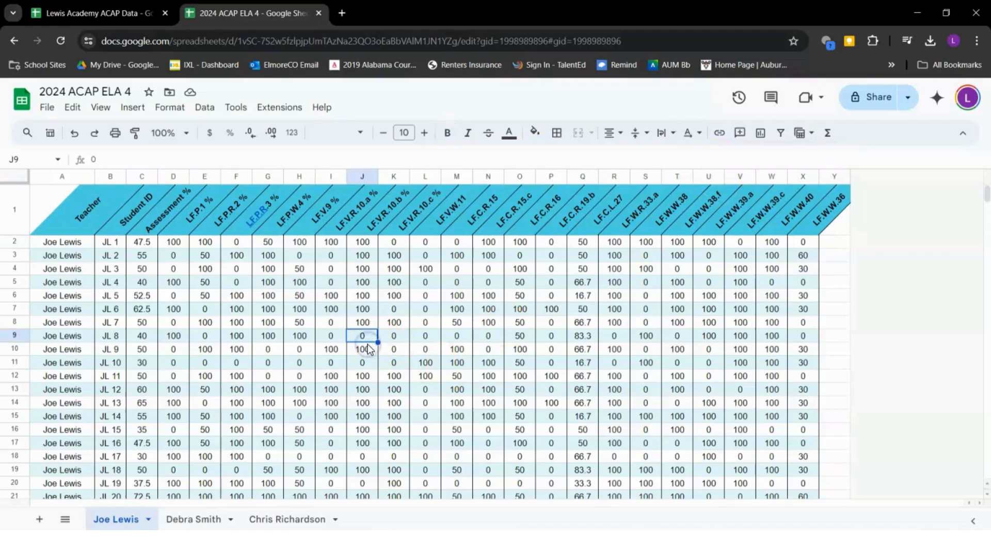
pyautogui.click(16, 178)
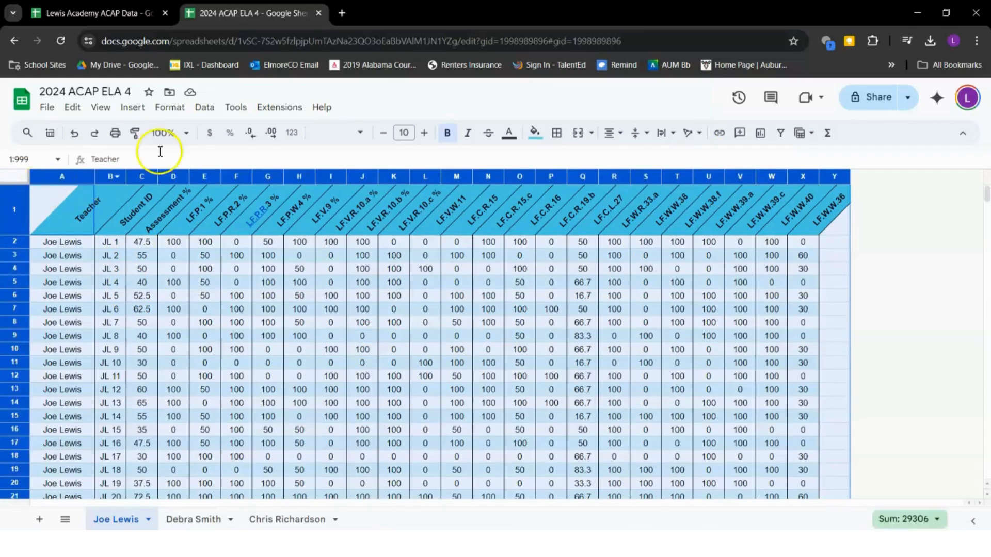
pyautogui.click(557, 140)
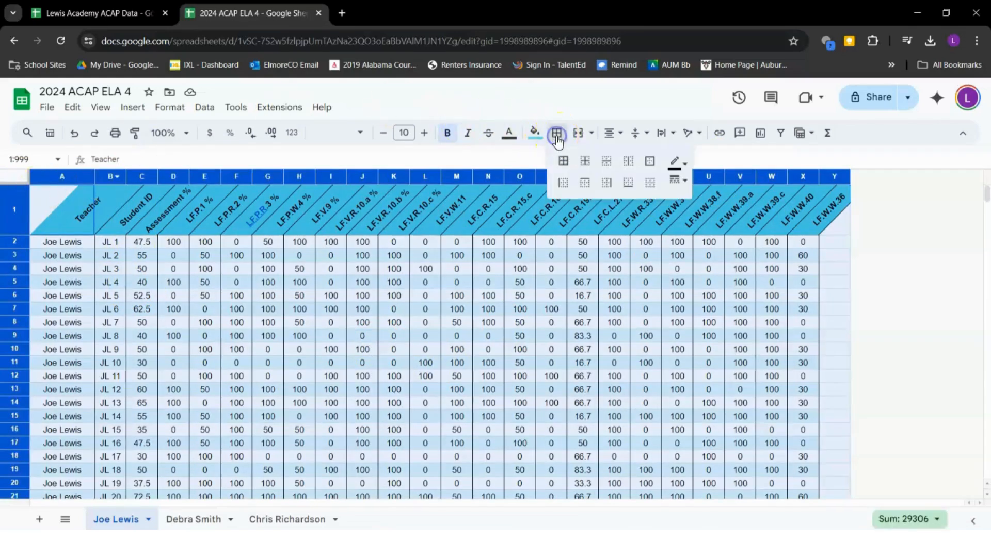
pyautogui.click(546, 299)
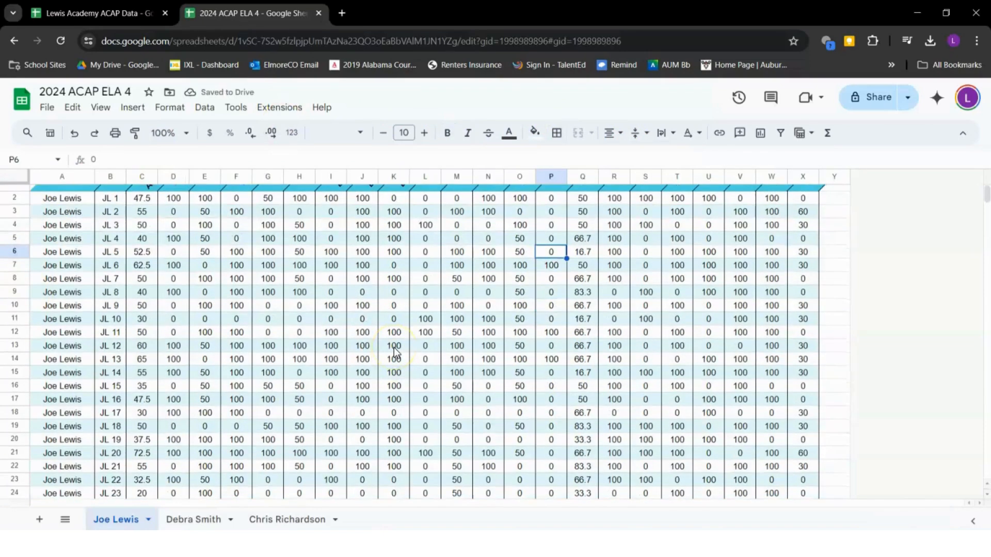
pyautogui.scroll(-3, 394, 351)
pyautogui.scroll(-2, 394, 352)
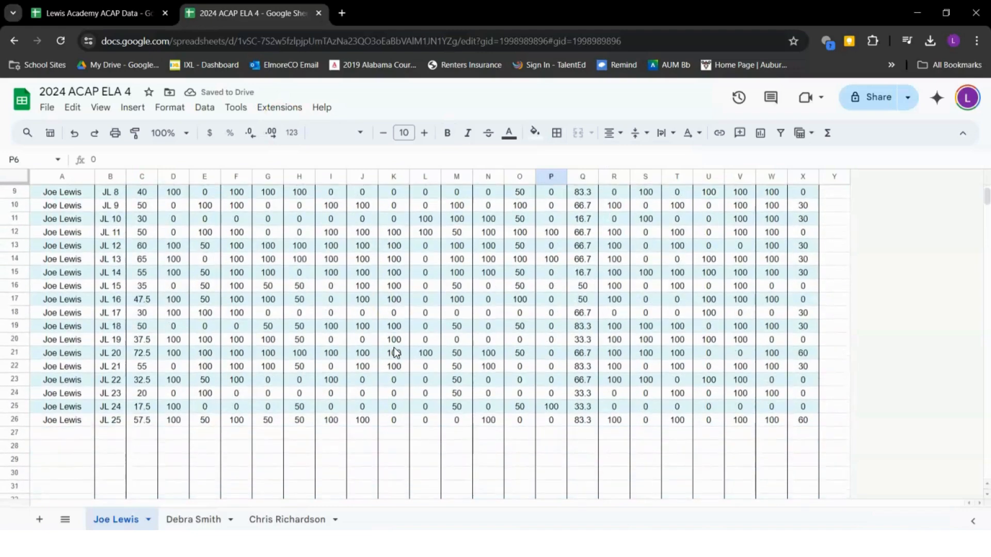
pyautogui.scroll(5, 395, 353)
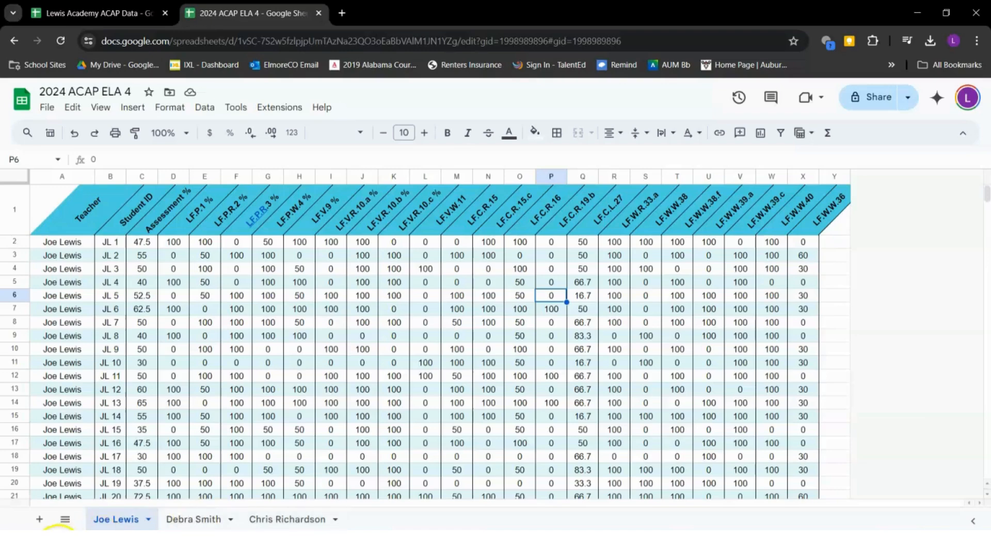
# Add a new Sheet1 and paste the first teacher's score table into it at A1
pyautogui.click(39, 520)
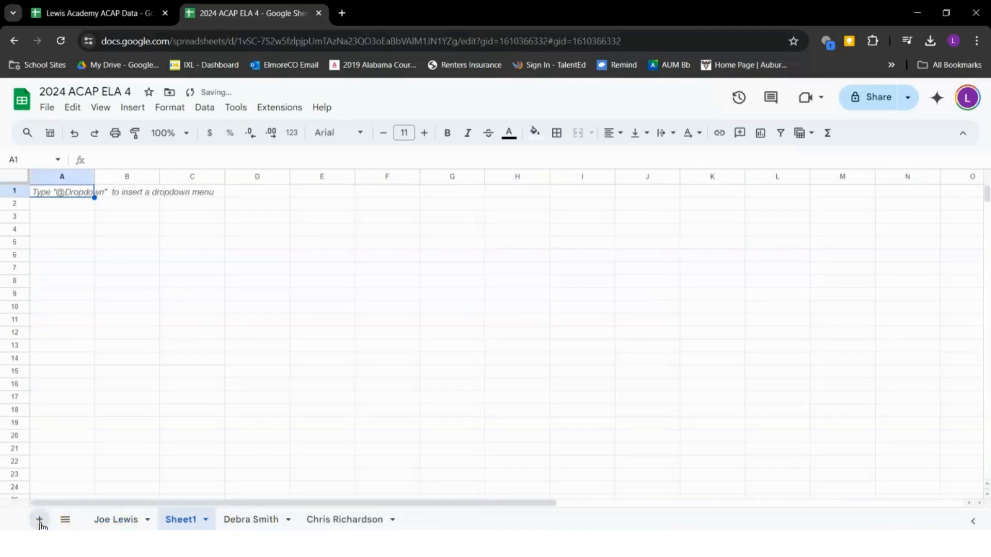
pyautogui.click(105, 521)
pyautogui.click(243, 349)
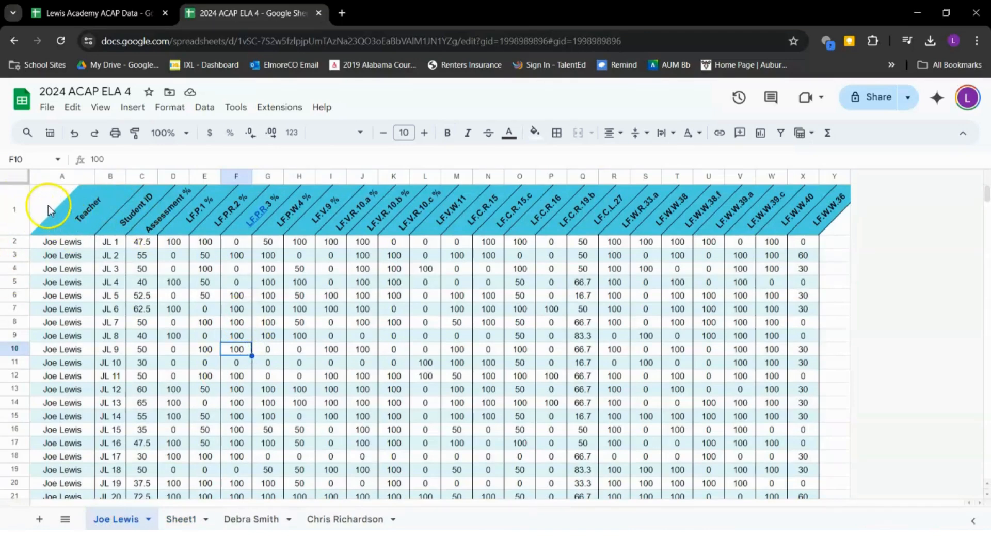
pyautogui.moveTo(34, 198)
pyautogui.mouseDown()
pyautogui.moveTo(621, 451)
pyautogui.moveTo(819, 447)
pyautogui.moveTo(827, 457)
pyautogui.mouseUp()
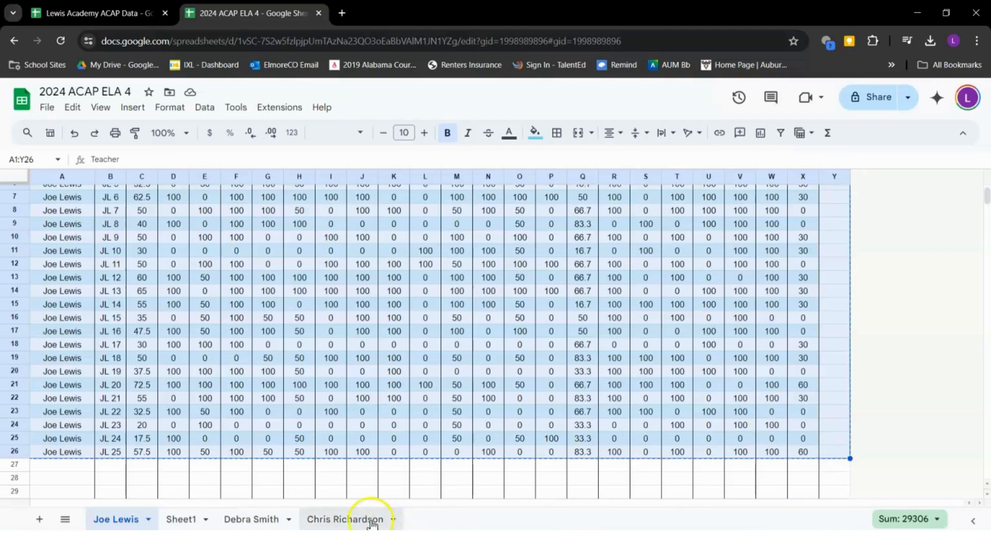
pyautogui.click(356, 520)
pyautogui.click(175, 521)
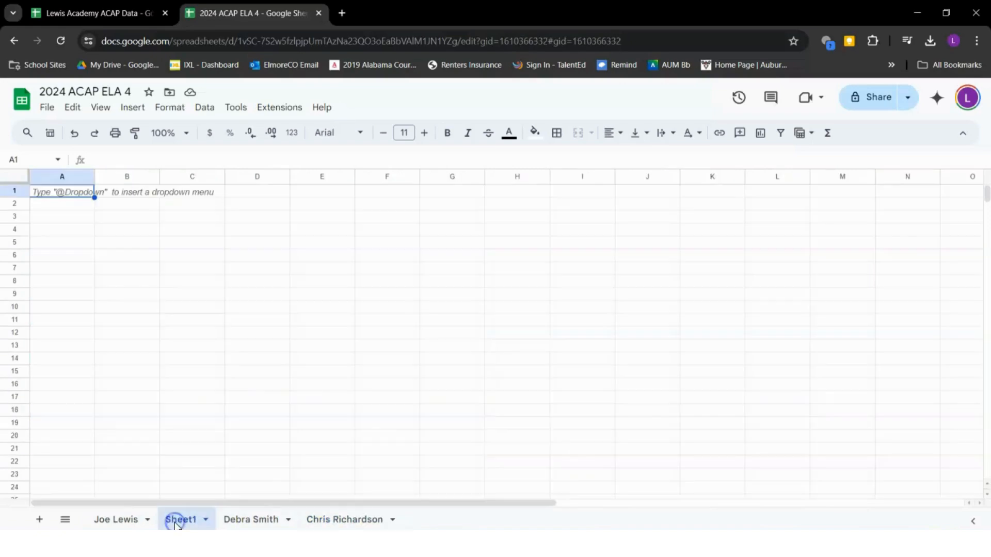
pyautogui.click(48, 195)
pyautogui.hotkey('ctrl', 'v')
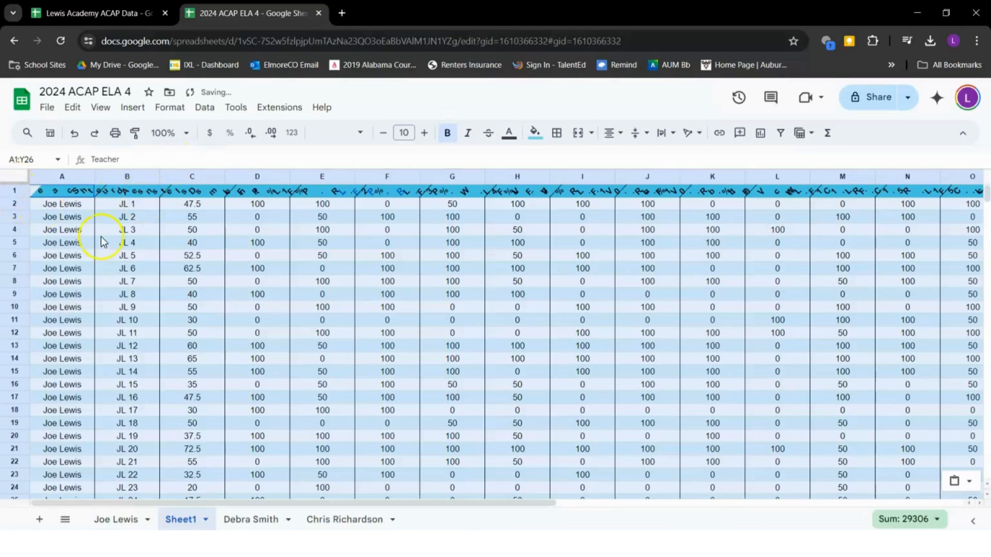
# Make header row 1 taller and narrow all columns to fit the scores
pyautogui.click(14, 189)
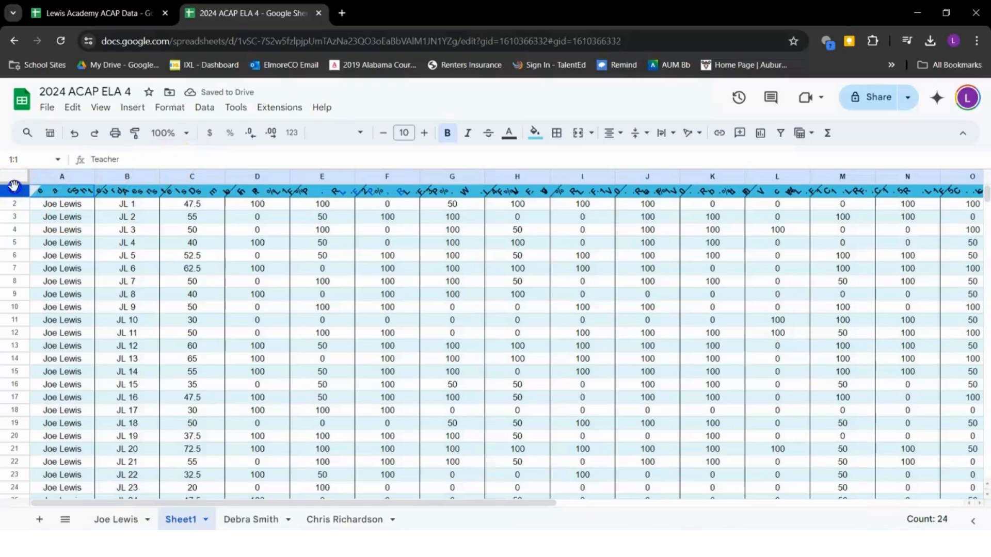
pyautogui.moveTo(9, 198); pyautogui.dragTo(16, 241)
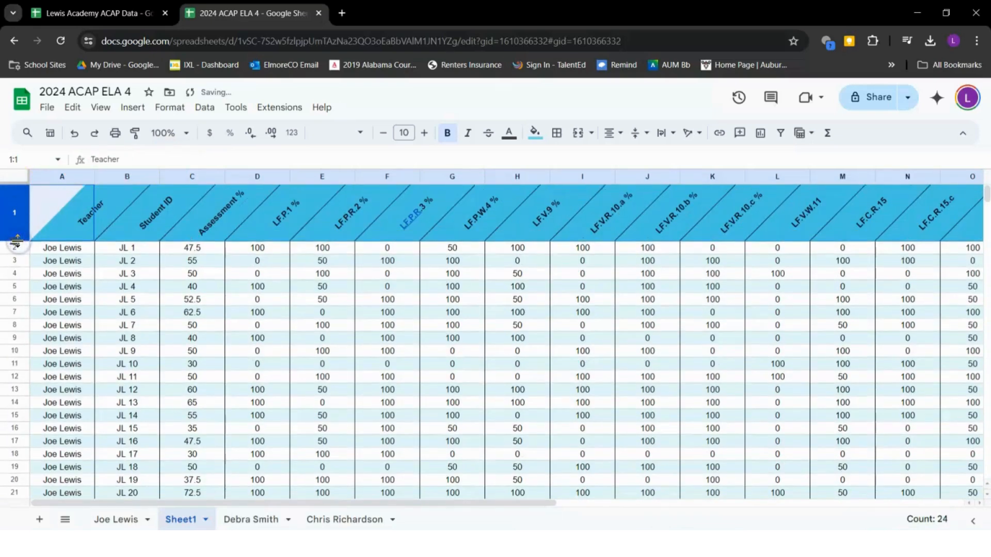
pyautogui.click(16, 178)
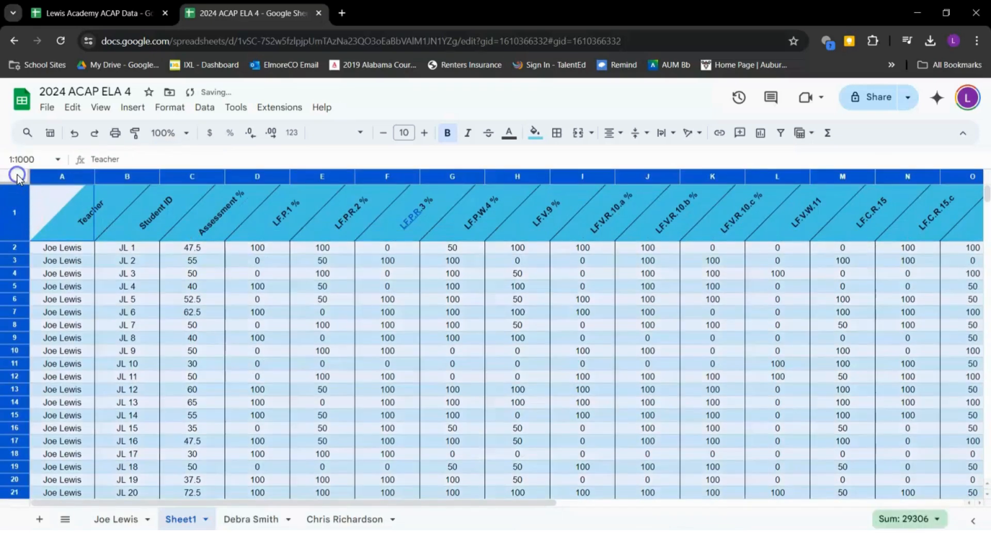
pyautogui.keyDown('ctrl'); pyautogui.click(64, 179); pyautogui.keyUp('ctrl')
pyautogui.moveTo(159, 174); pyautogui.dragTo(125, 174)
pyautogui.click(333, 339)
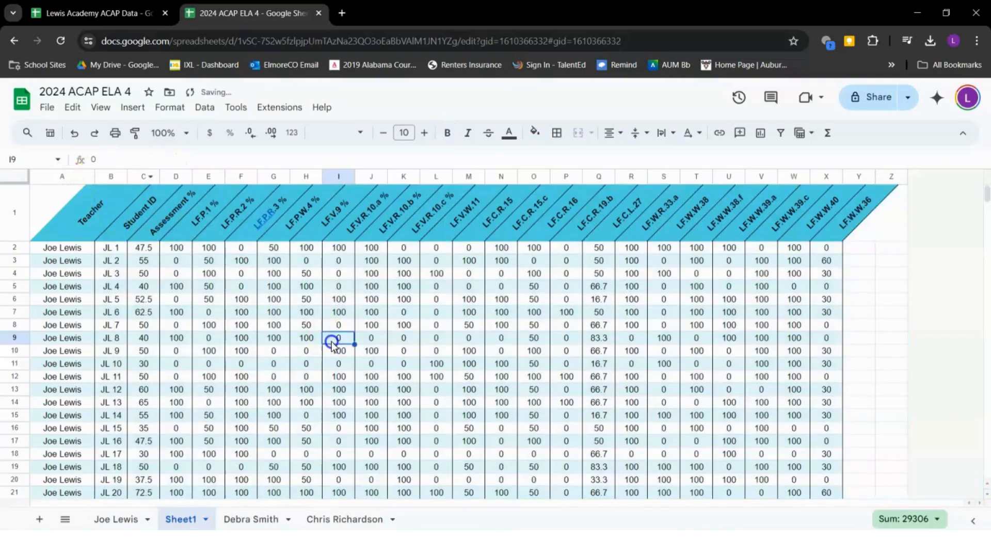
pyautogui.scroll(-5, 331, 342)
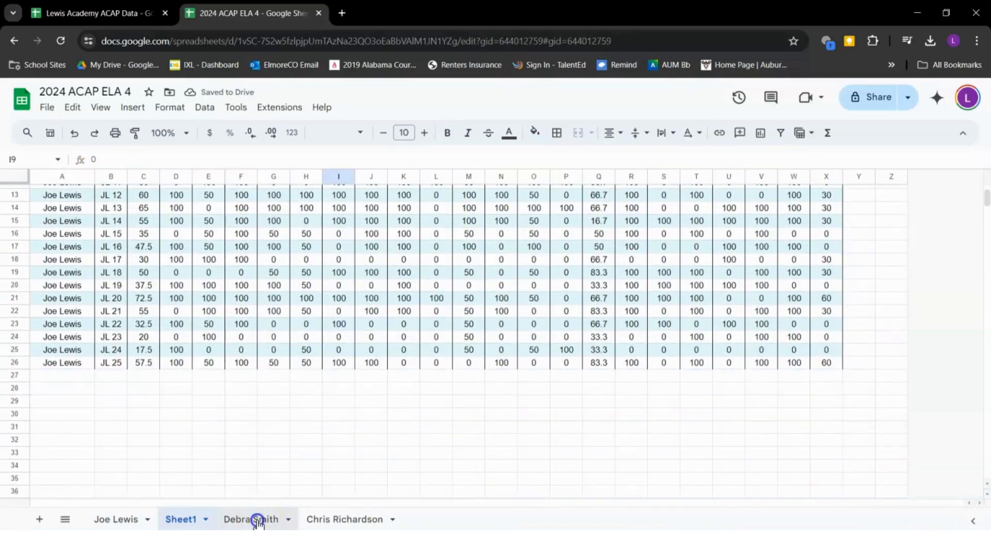
# Copy the second teacher's student rows A2:X24 into Sheet1 starting at A27
pyautogui.click(258, 519)
pyautogui.click(143, 264)
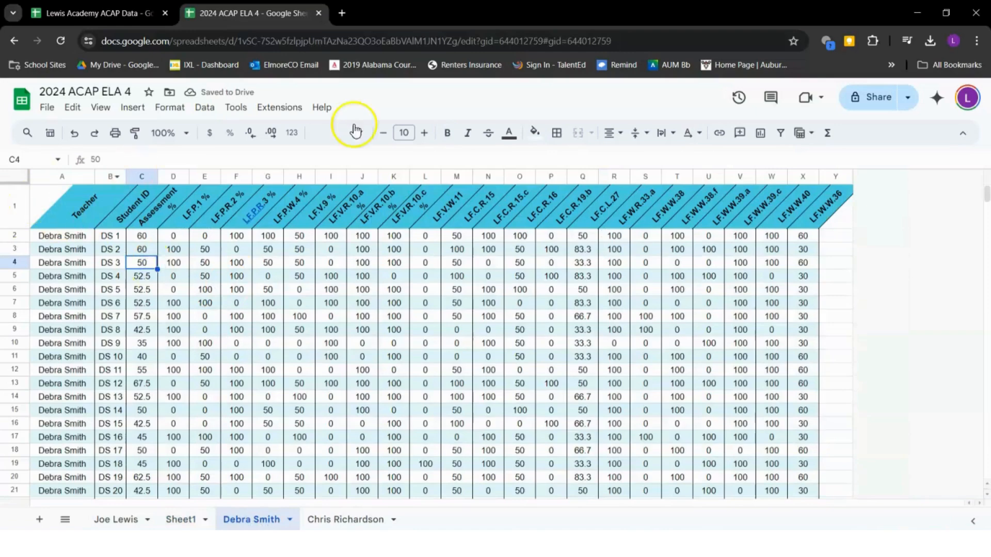
pyautogui.moveTo(49, 237); pyautogui.dragTo(805, 453)
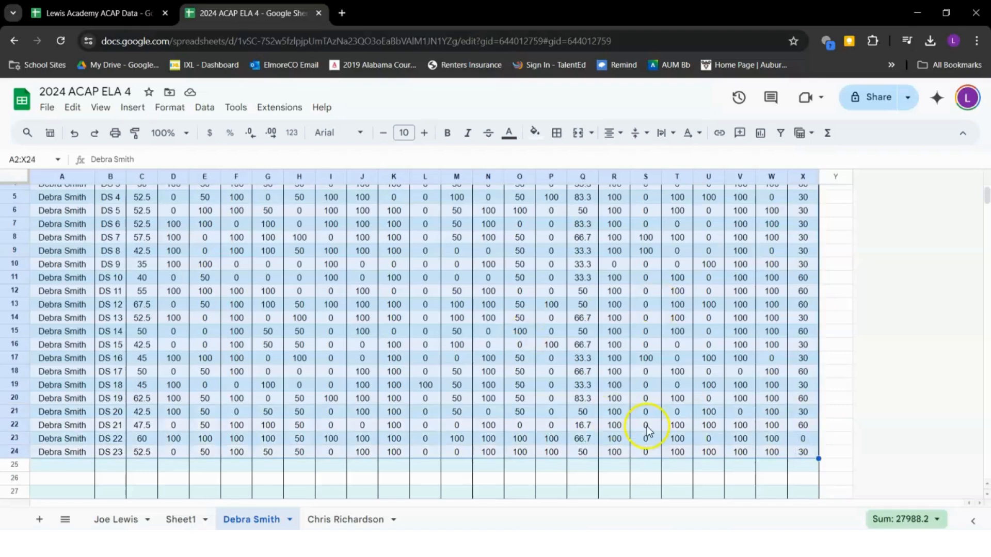
pyautogui.hotkey('ctrl', 'c')
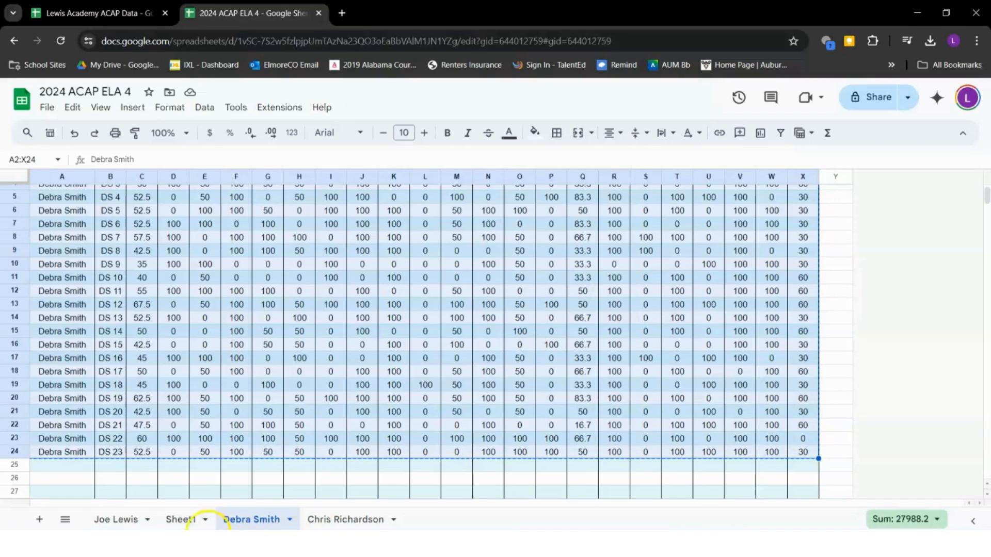
pyautogui.click(181, 519)
pyautogui.scroll(-5, 167, 345)
pyautogui.click(79, 339)
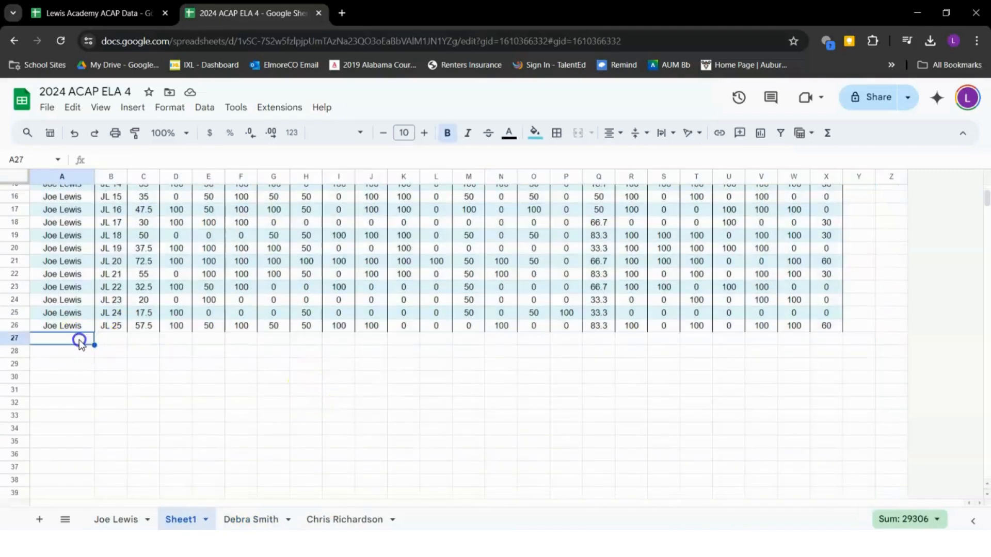
pyautogui.hotkey('ctrl', 'v')
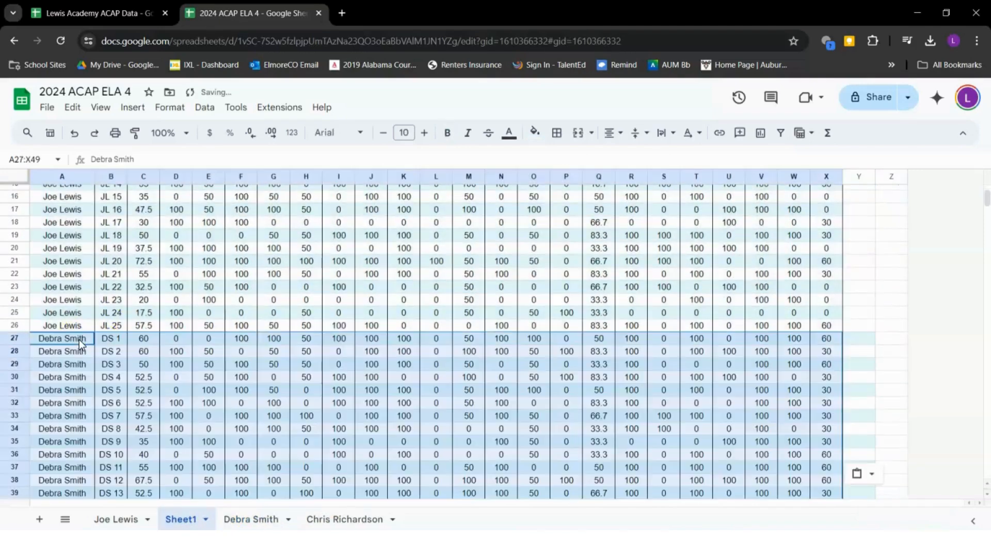
# Copy the third teacher's student rows A2:X15 into Sheet1 starting at A50
pyautogui.click(331, 519)
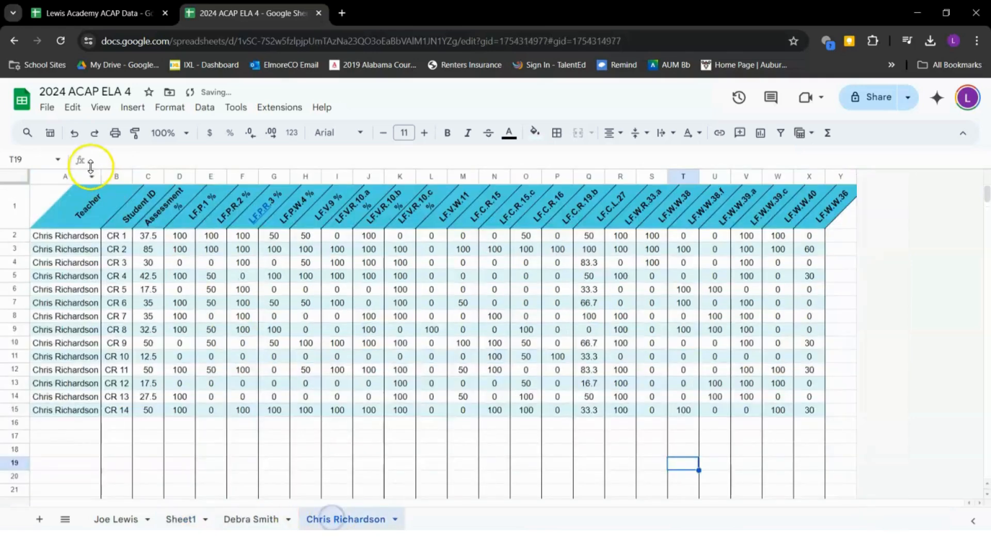
pyautogui.moveTo(45, 235); pyautogui.dragTo(821, 414)
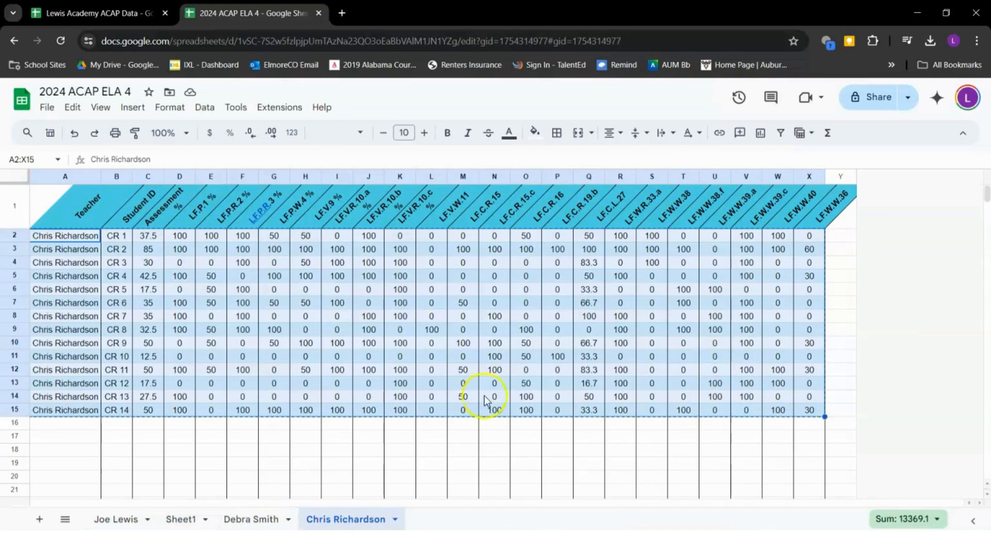
pyautogui.click(186, 519)
pyautogui.scroll(-5, 154, 414)
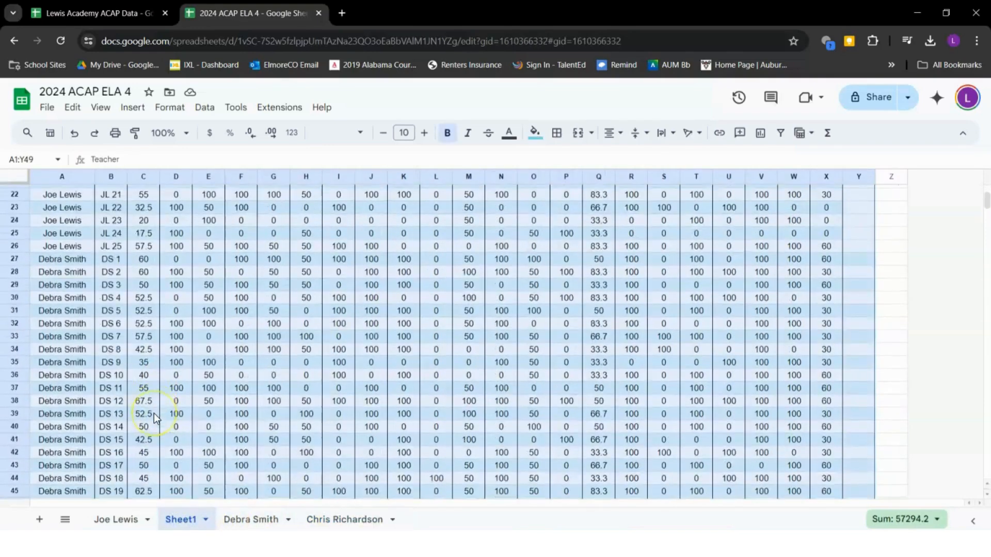
pyautogui.scroll(-5, 154, 413)
pyautogui.click(68, 312)
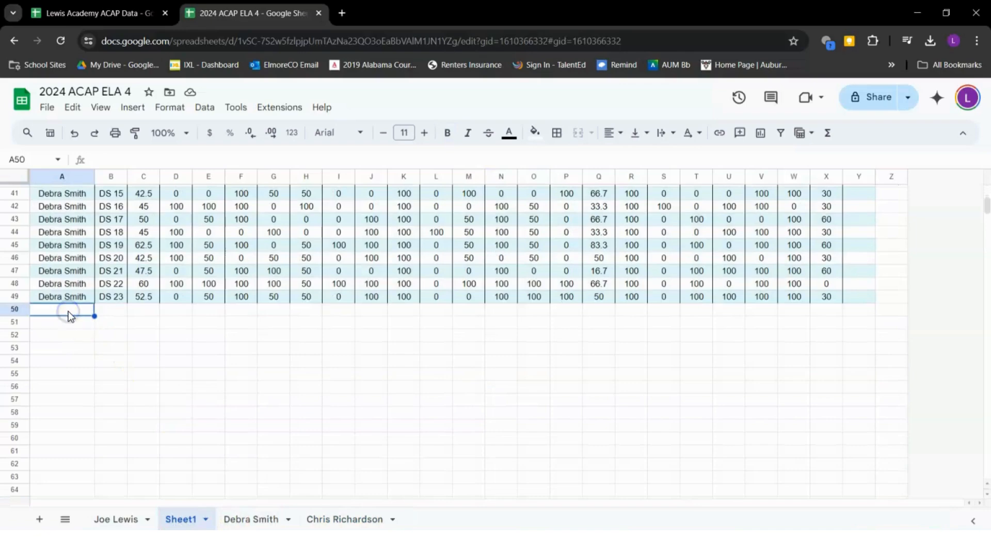
pyautogui.hotkey('ctrl', 'v')
pyautogui.click(217, 358)
pyautogui.scroll(-3, 218, 362)
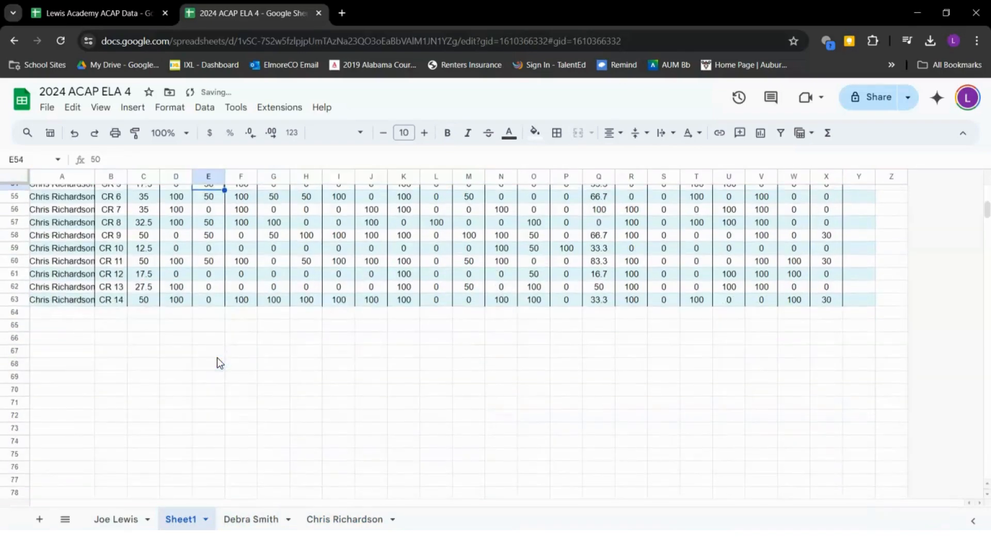
pyautogui.scroll(14, 217, 358)
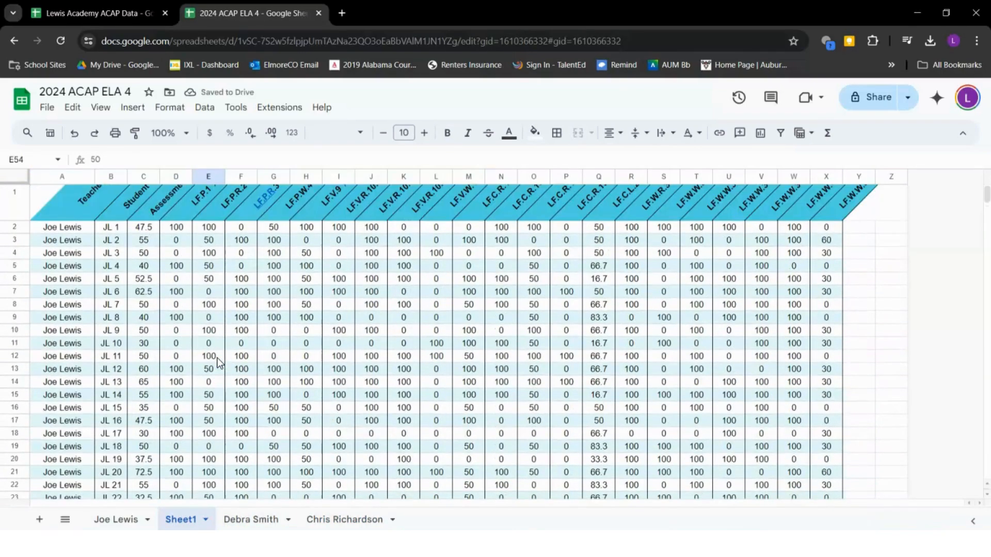
pyautogui.scroll(1, 217, 362)
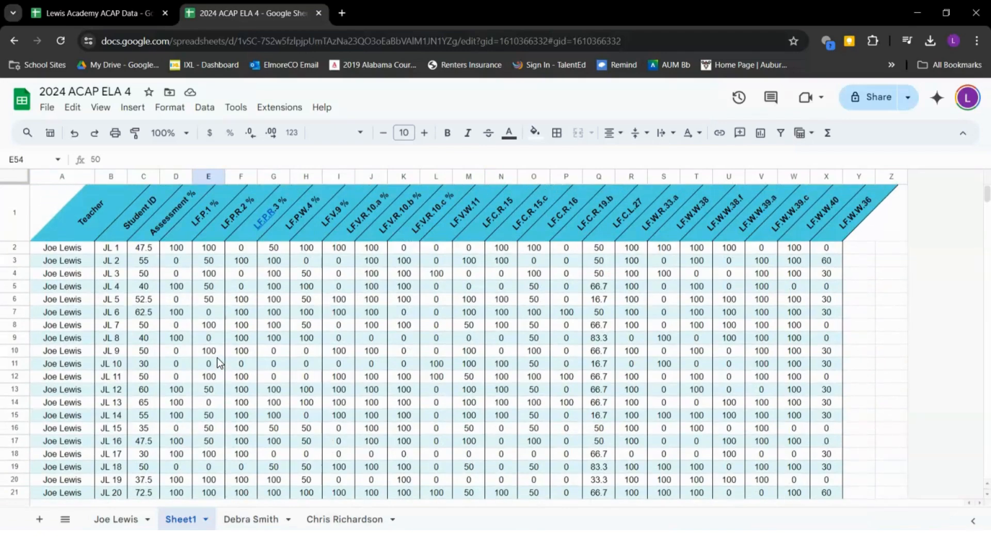
pyautogui.scroll(-2, 216, 363)
pyautogui.scroll(2, 217, 363)
pyautogui.scroll(-10, 217, 358)
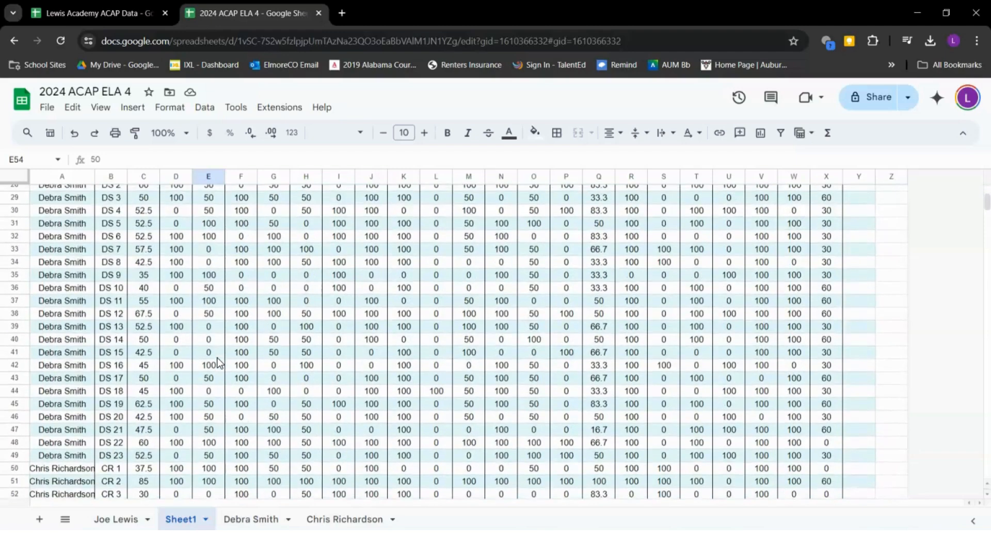
pyautogui.scroll(10, 217, 358)
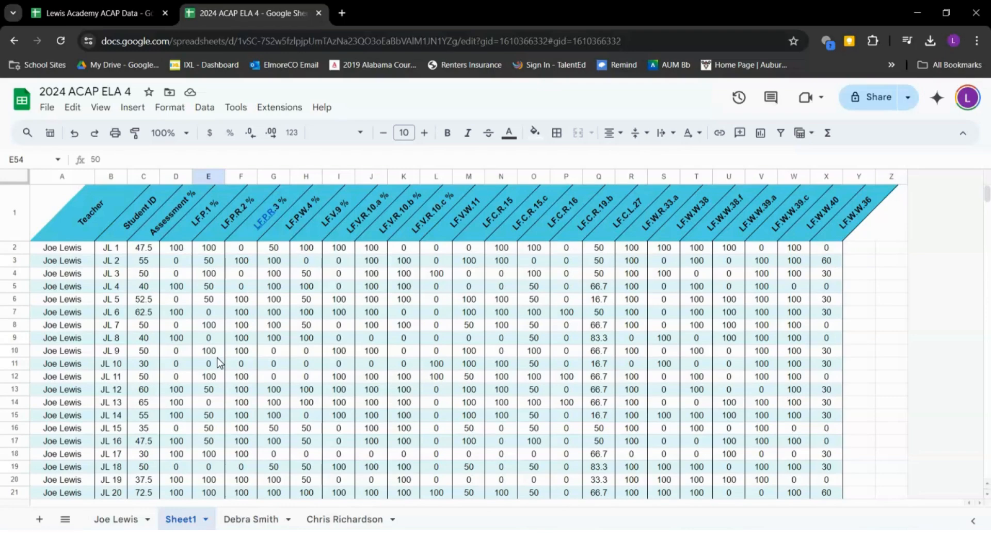
pyautogui.scroll(-1, 217, 358)
pyautogui.scroll(1, 217, 357)
pyautogui.scroll(-1, 217, 358)
pyautogui.scroll(1, 217, 358)
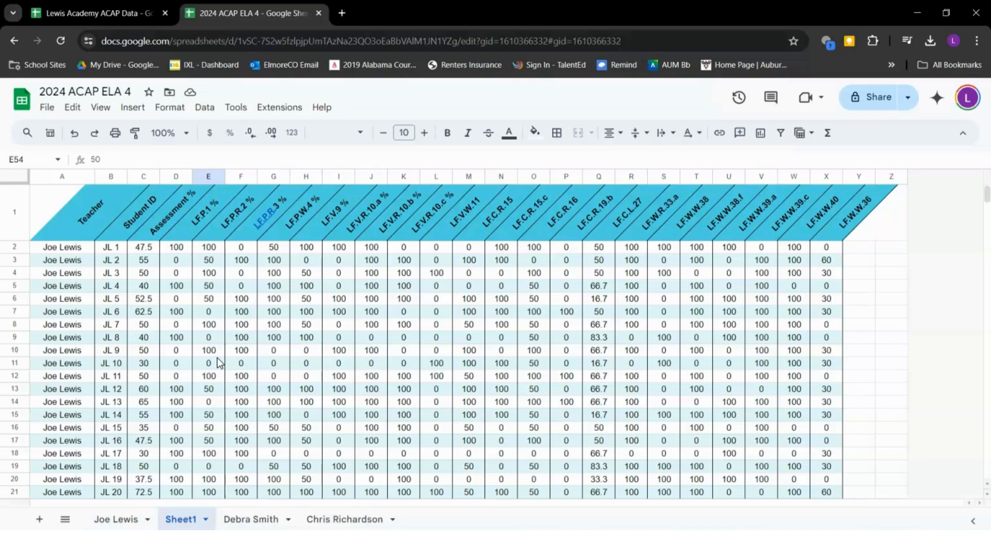
# Rename Sheet1 to 'Combined Data' and move its tab to the last position
pyautogui.doubleClick(186, 520)
pyautogui.write('Combined Dat')
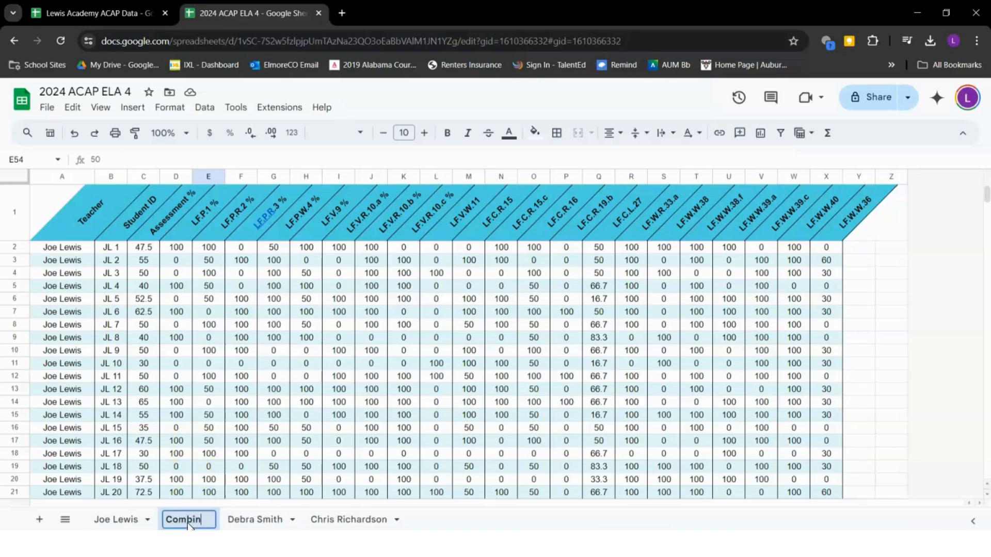
pyautogui.write('at')
pyautogui.press('Return')
pyautogui.moveTo(191, 520); pyautogui.dragTo(413, 520)
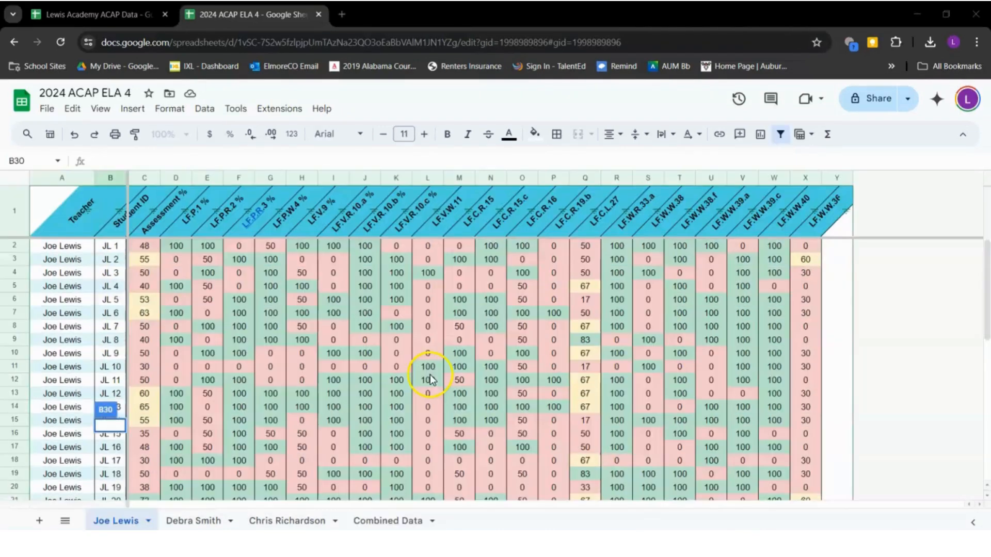
pyautogui.click(175, 313)
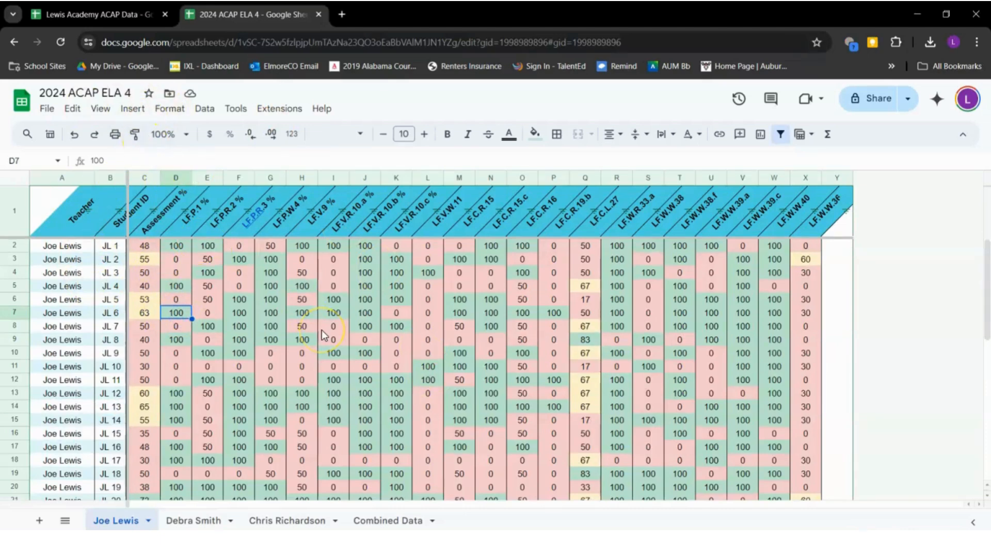
pyautogui.scroll(-1, 321, 330)
pyautogui.scroll(1, 236, 306)
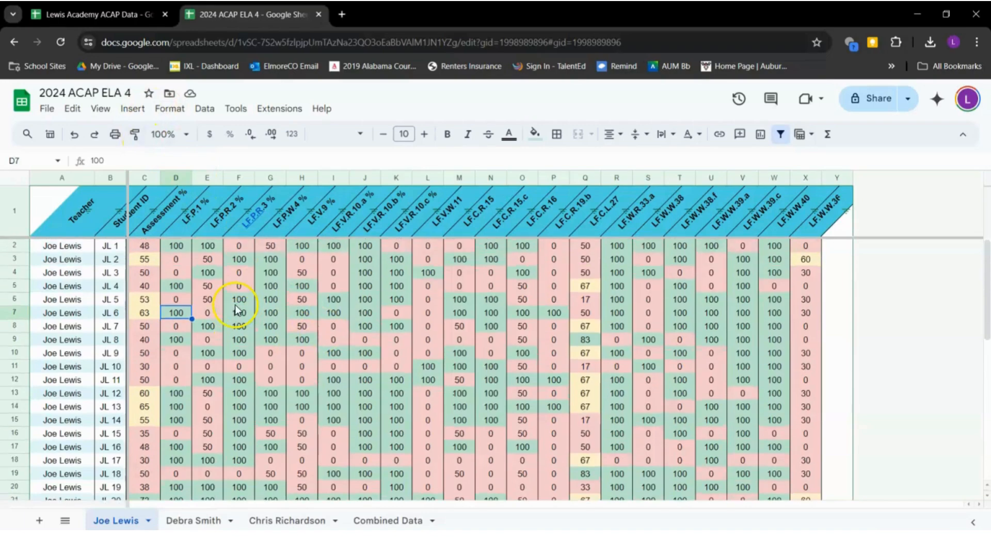
pyautogui.click(19, 250)
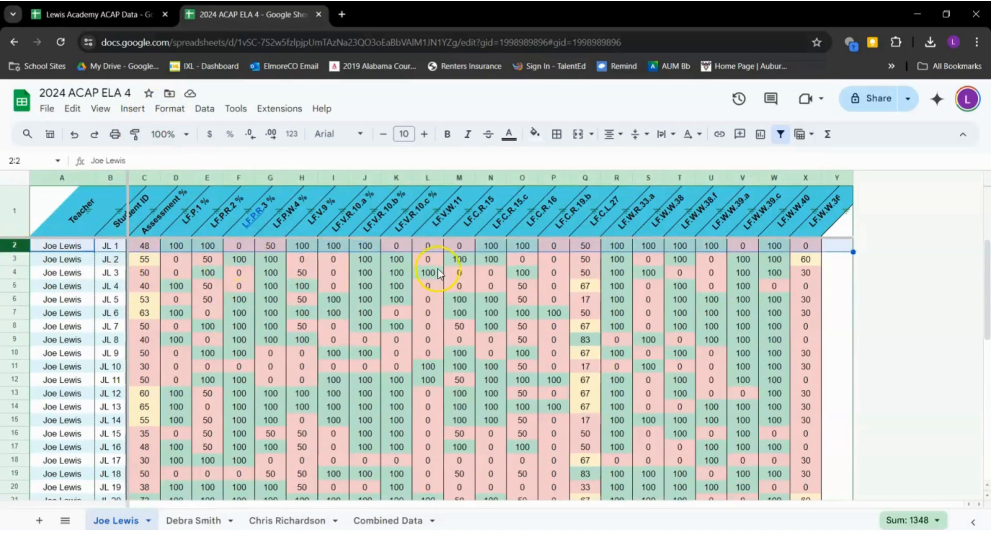
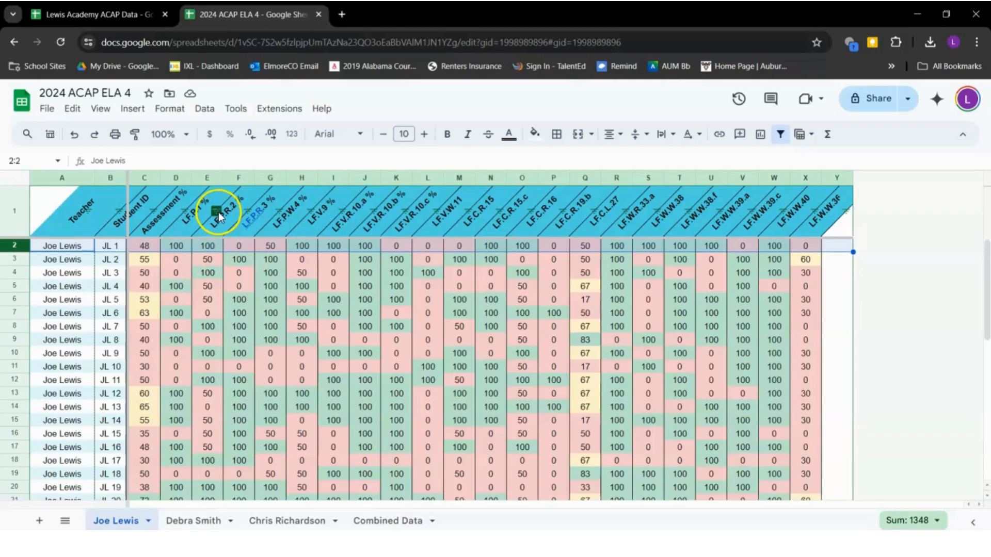
pyautogui.click(216, 212)
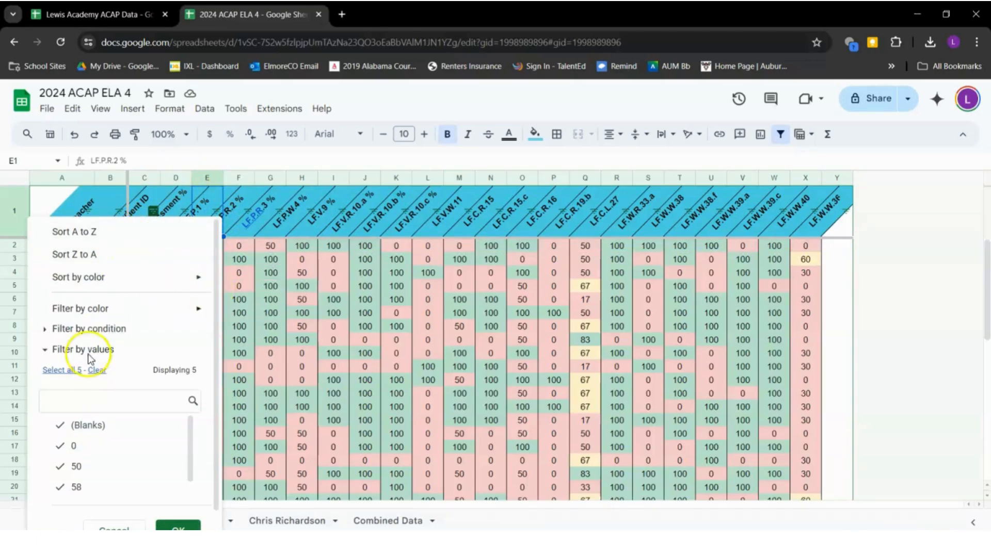
pyautogui.scroll(-1, 114, 429)
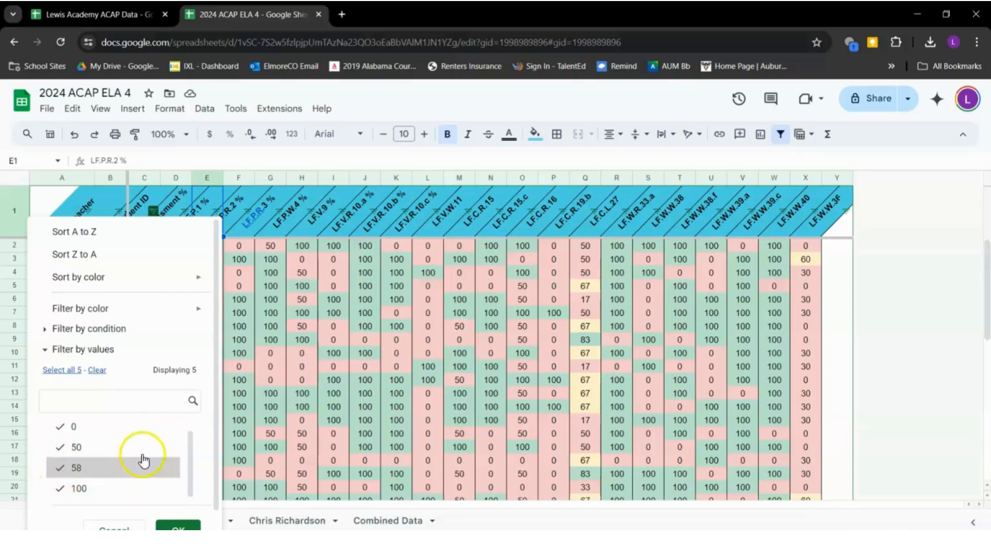
pyautogui.click(114, 235)
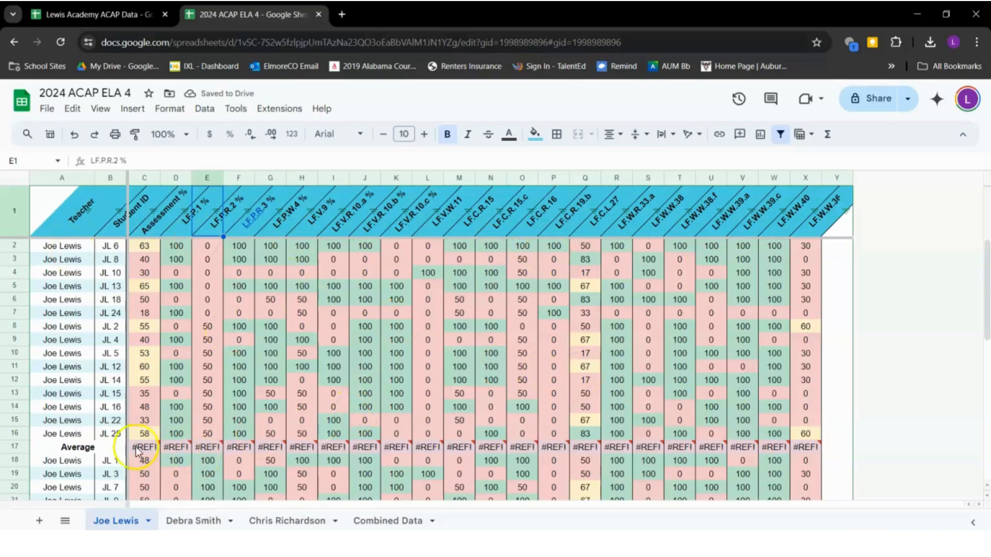
pyautogui.scroll(-4, 135, 449)
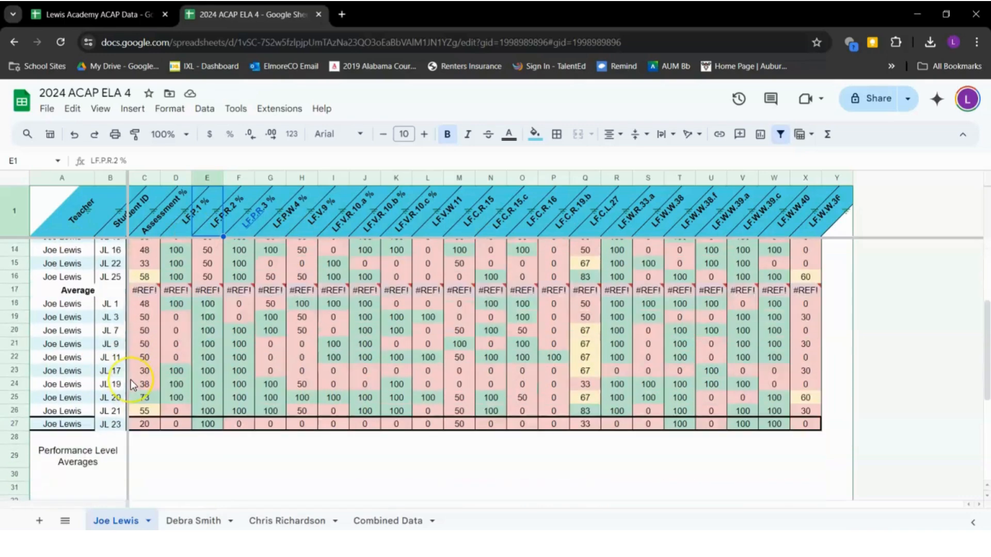
pyautogui.scroll(3, 131, 380)
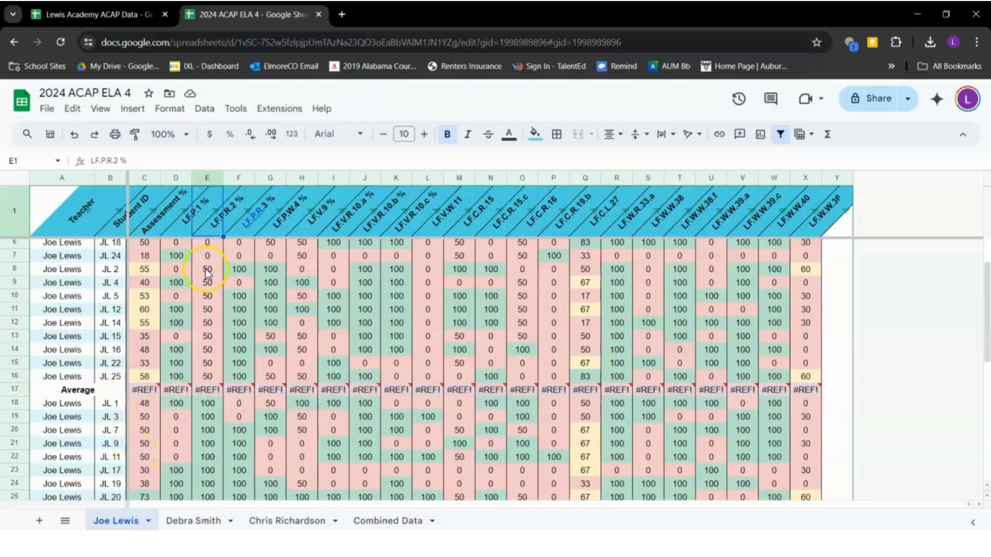
pyautogui.scroll(1, 157, 358)
# Undo the column E sort and try unchecking 58 and (Blanks) in its filter without applying
pyautogui.hotkey('ctrl', 'z')
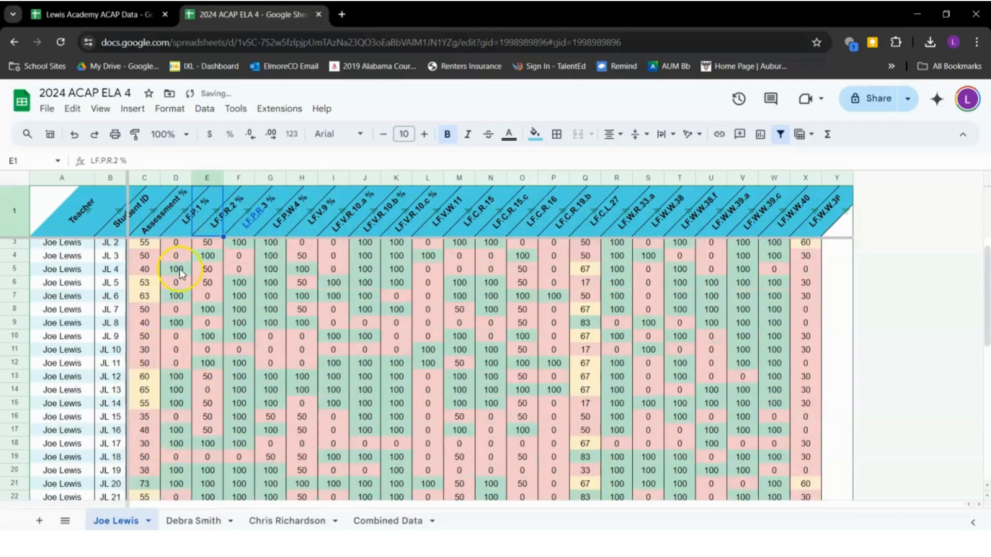
pyautogui.click(216, 212)
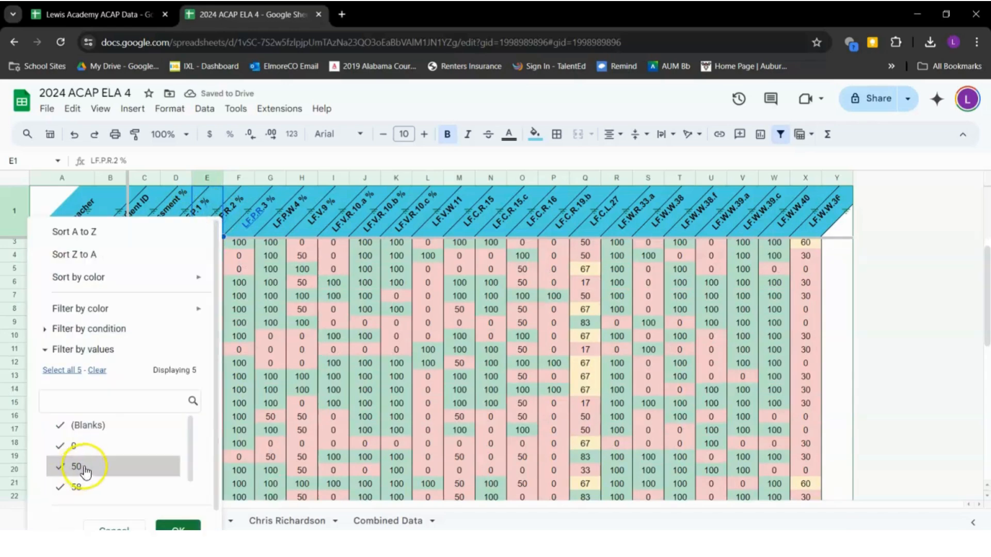
pyautogui.click(94, 487)
pyautogui.scroll(-1, 139, 488)
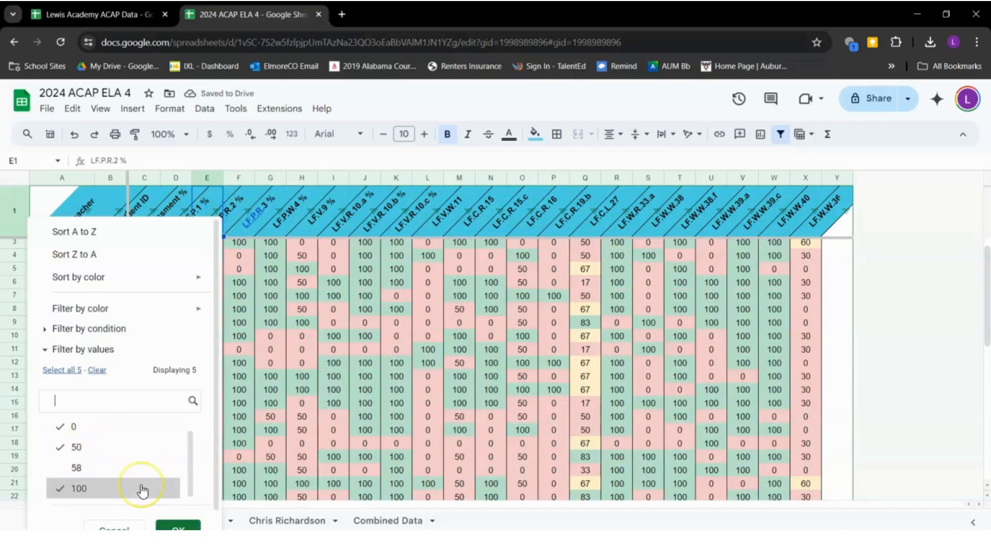
pyautogui.scroll(1, 143, 491)
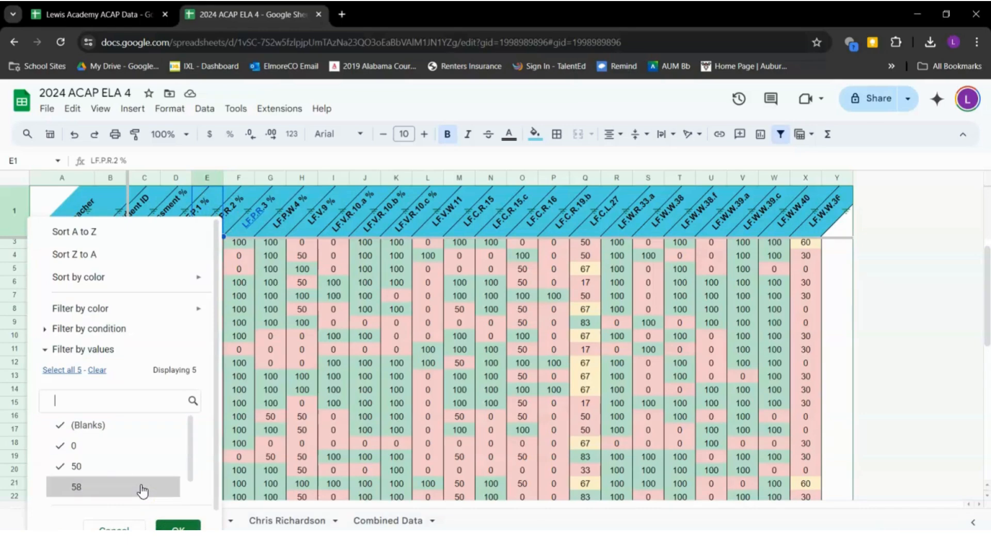
pyautogui.click(111, 431)
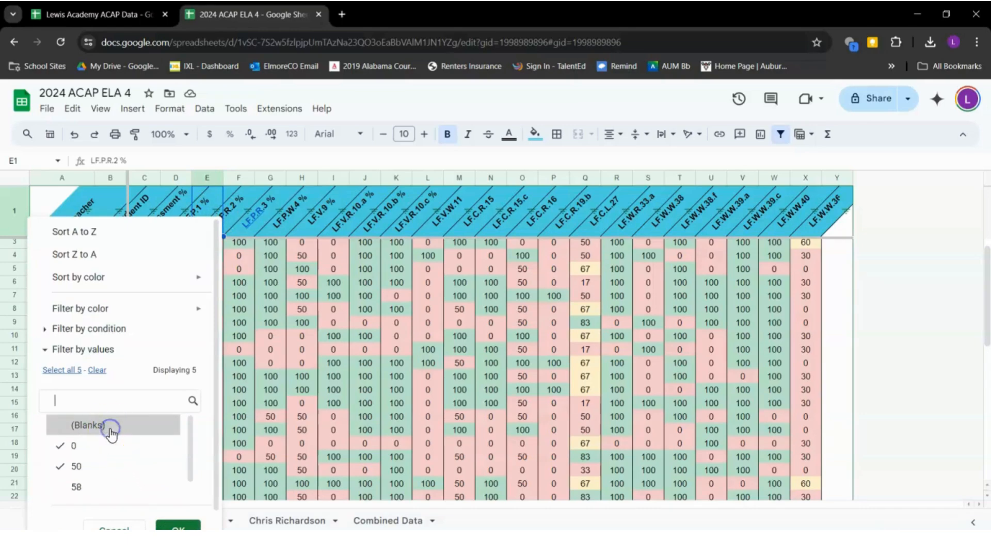
pyautogui.scroll(-1, 111, 435)
pyautogui.scroll(1, 111, 436)
pyautogui.click(109, 234)
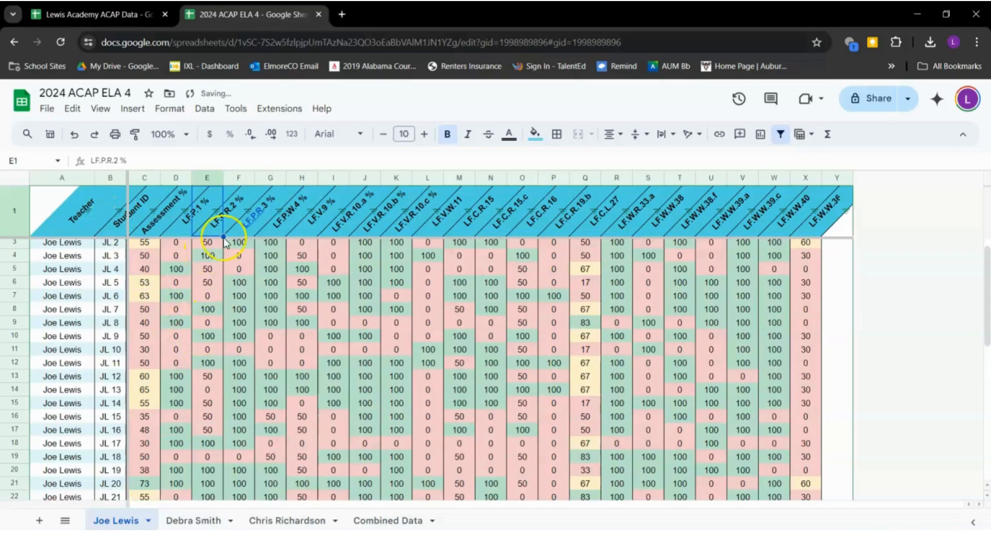
pyautogui.scroll(-4, 217, 212)
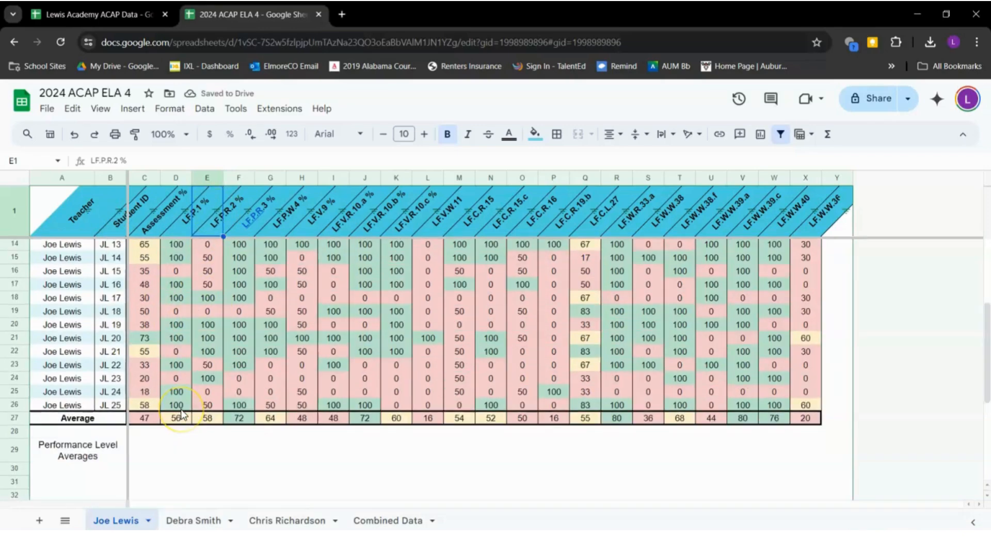
# Filter column E to hide 58 and (Blanks), leaving 25 of 43 rows shown
pyautogui.click(217, 213)
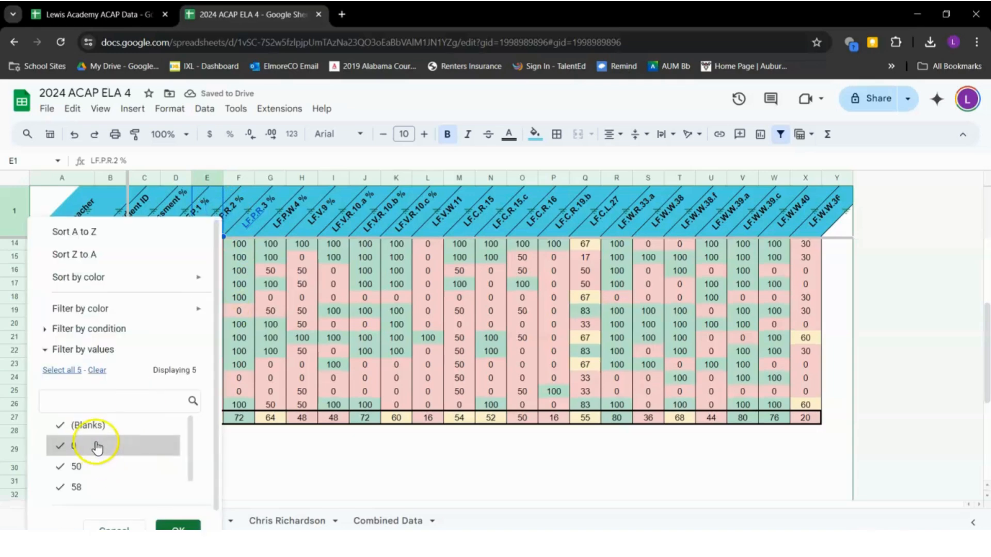
pyautogui.click(92, 488)
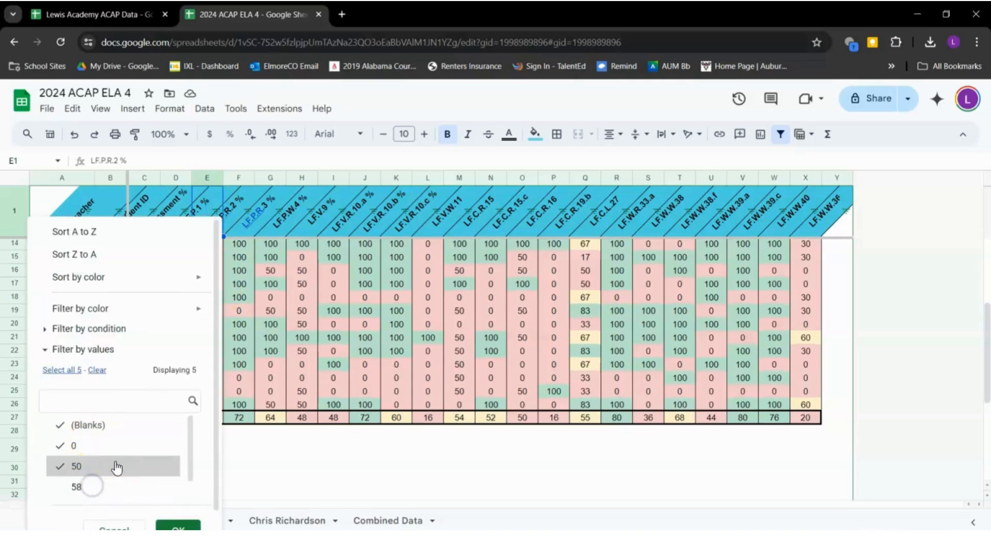
pyautogui.click(109, 432)
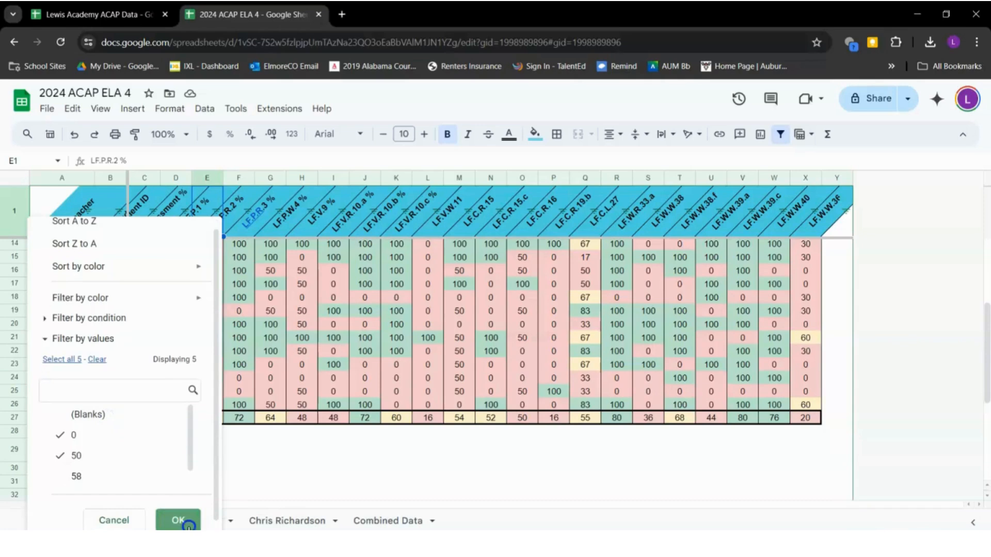
pyautogui.click(177, 525)
pyautogui.scroll(3, 264, 249)
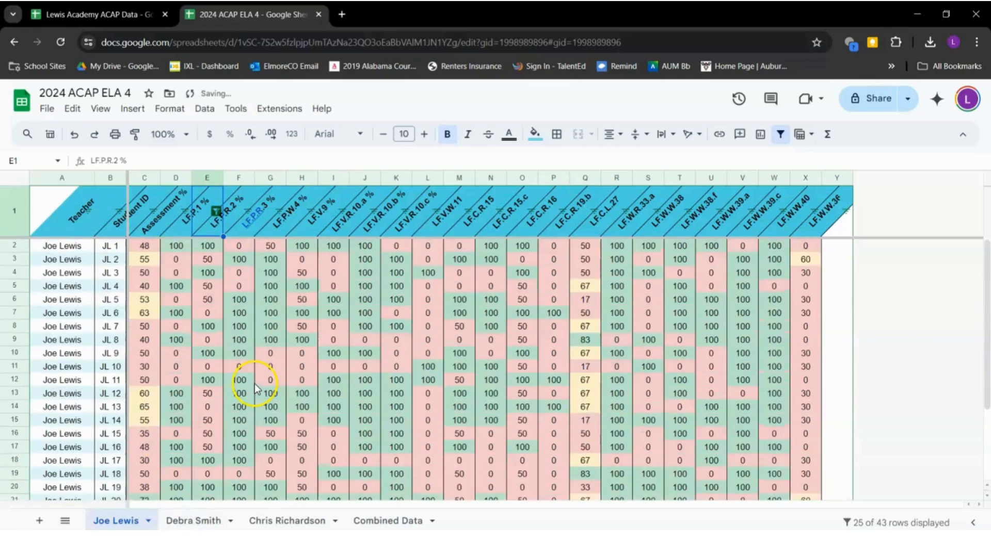
pyautogui.click(215, 211)
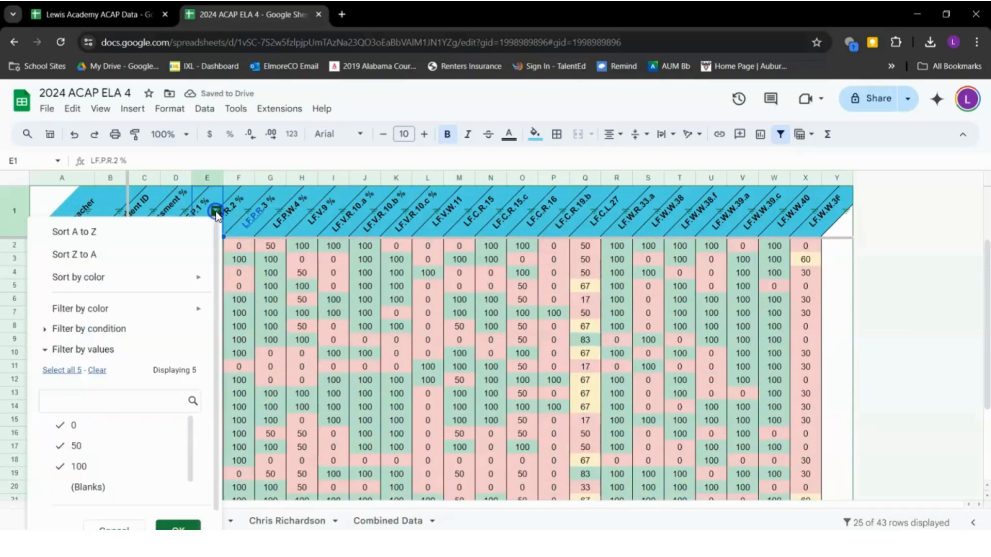
pyautogui.click(133, 242)
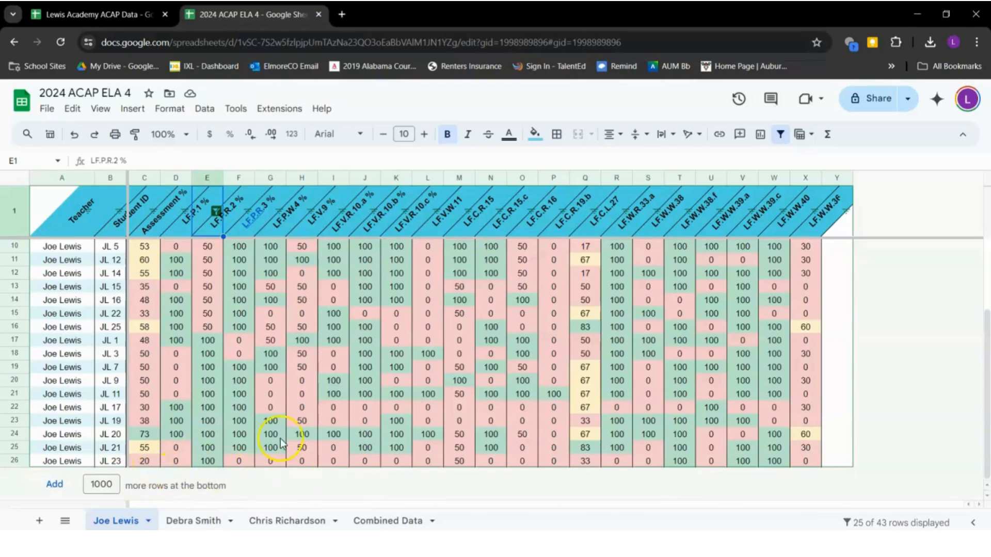
pyautogui.scroll(3, 257, 406)
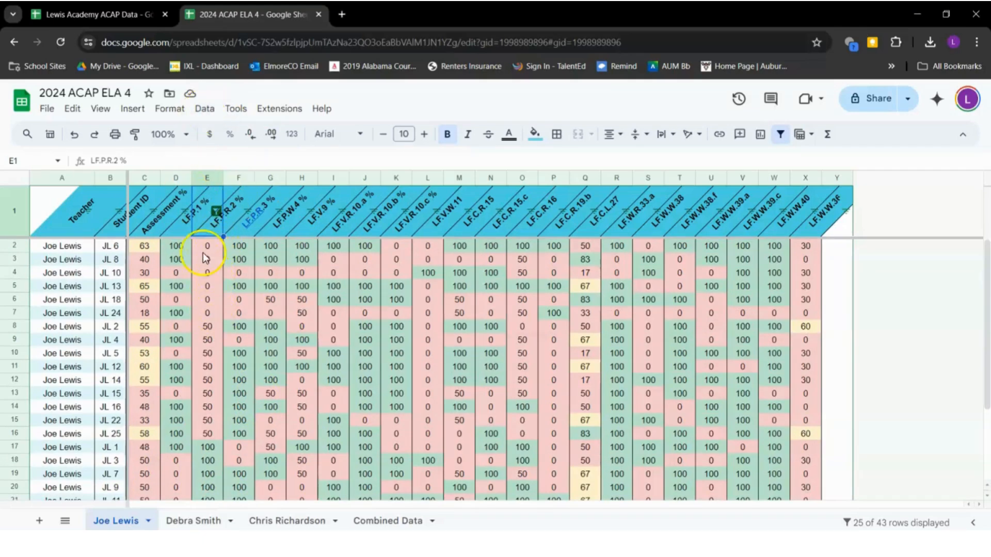
# Select the 0, 50 and 100 score ranges in column E to check their sums
pyautogui.moveTo(207, 246); pyautogui.dragTo(208, 313)
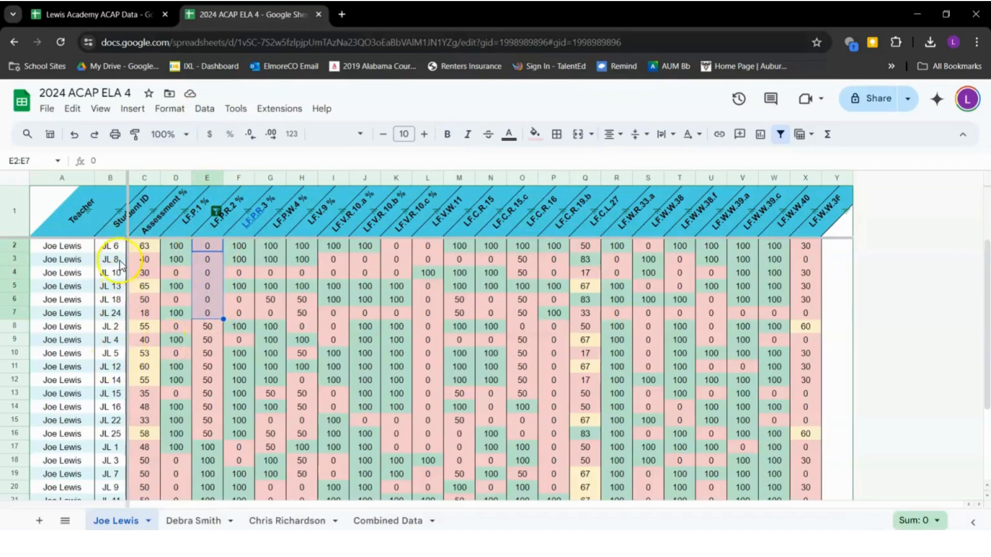
pyautogui.moveTo(113, 247); pyautogui.dragTo(106, 315)
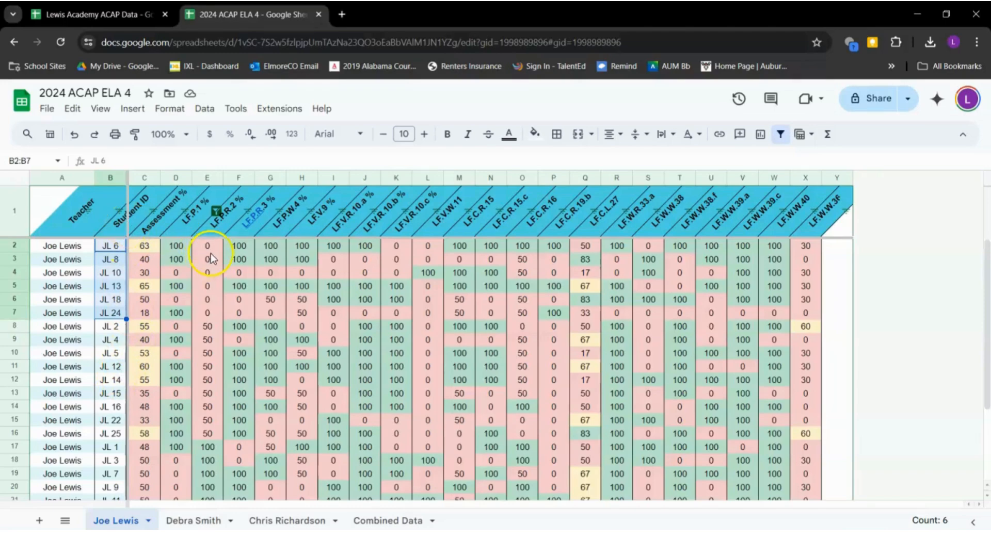
pyautogui.moveTo(208, 247); pyautogui.dragTo(218, 318)
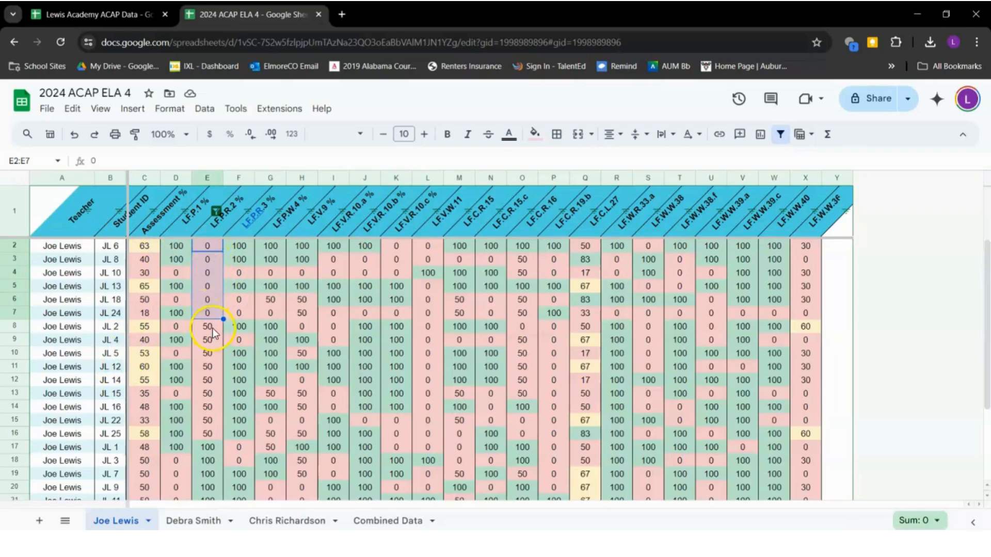
pyautogui.moveTo(212, 328); pyautogui.dragTo(209, 431)
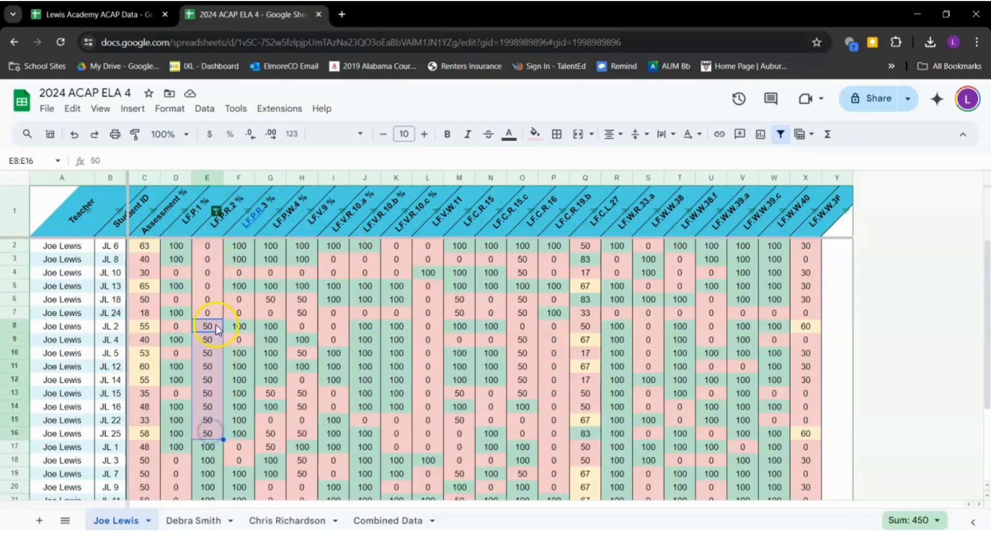
pyautogui.scroll(-3, 208, 406)
pyautogui.click(213, 344)
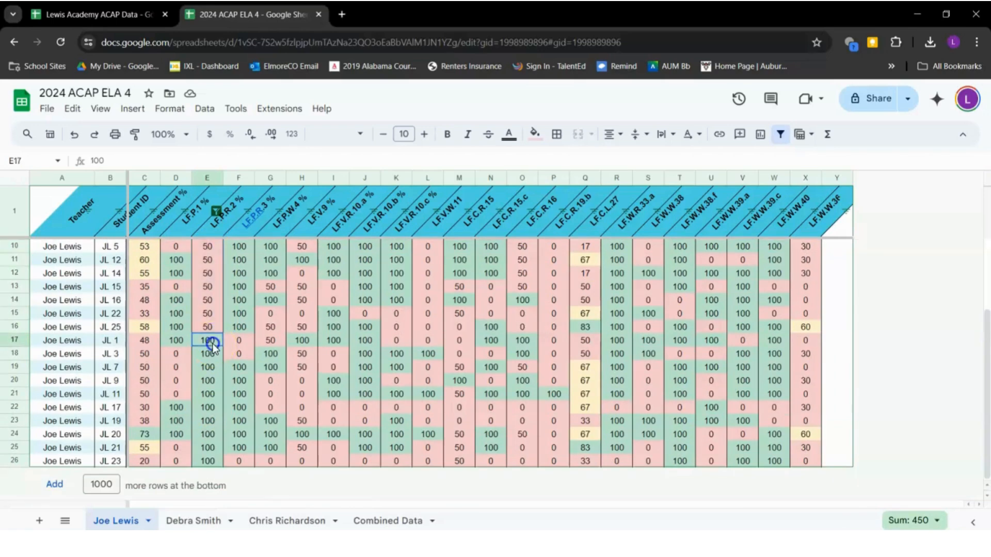
pyautogui.moveTo(213, 343); pyautogui.dragTo(199, 454)
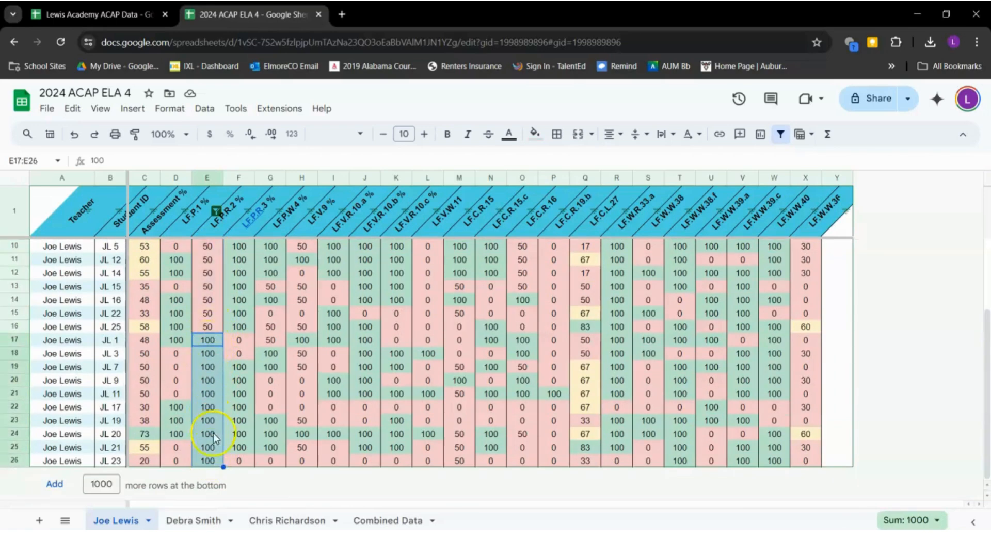
pyautogui.click(213, 342)
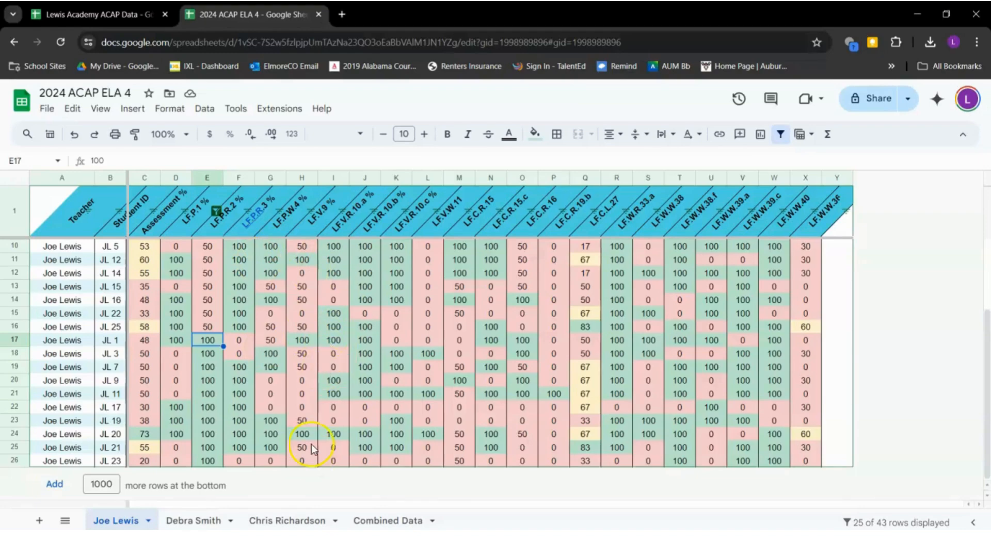
pyautogui.scroll(3, 291, 341)
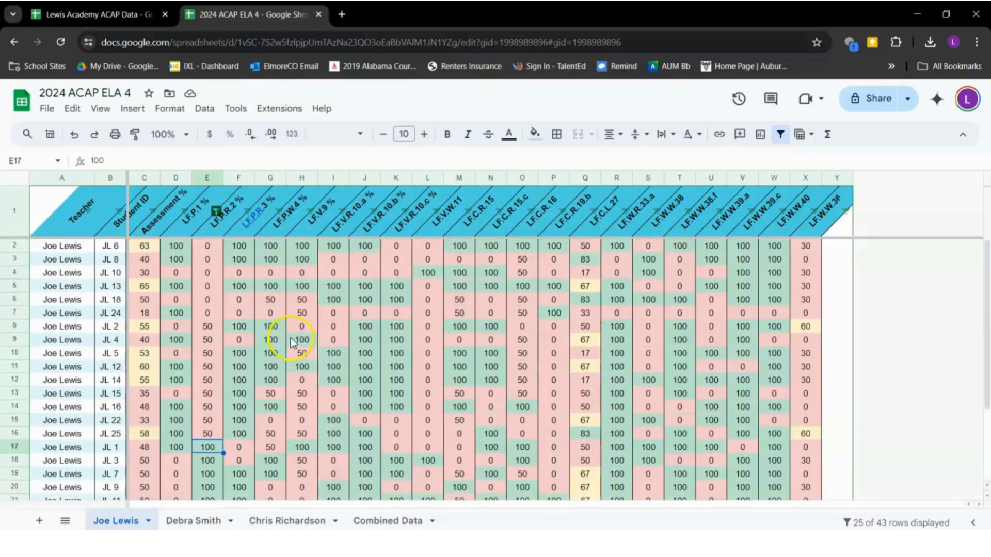
# Sort the rows A to Z by the LF.P.R.2 % scores in column F
pyautogui.click(216, 213)
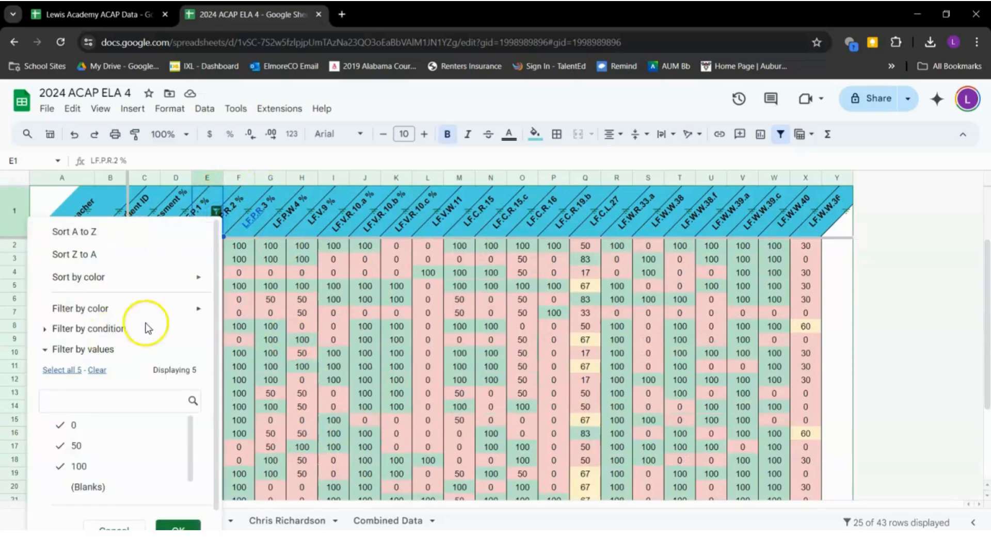
pyautogui.scroll(-1, 134, 495)
pyautogui.click(128, 522)
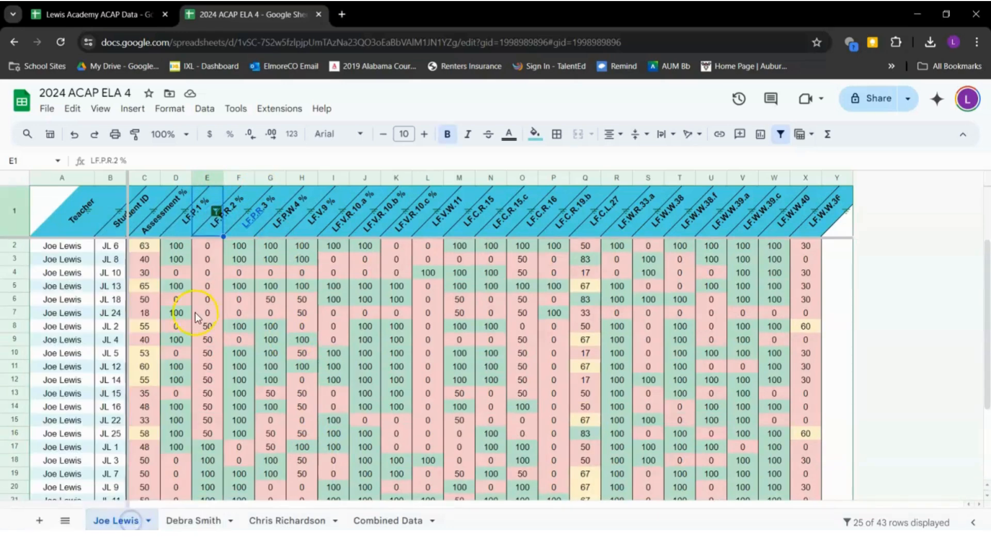
pyautogui.click(215, 211)
pyautogui.click(243, 220)
pyautogui.click(249, 212)
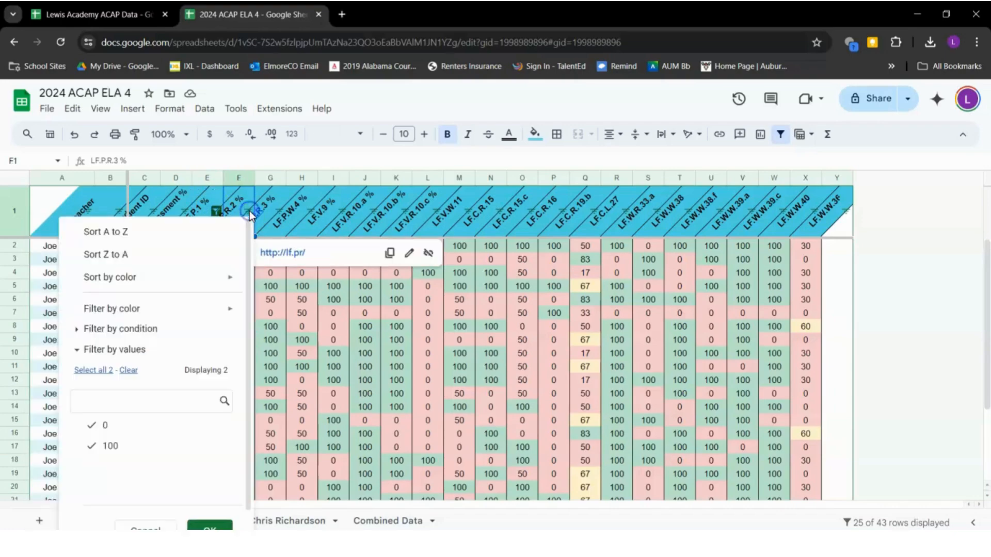
pyautogui.click(170, 231)
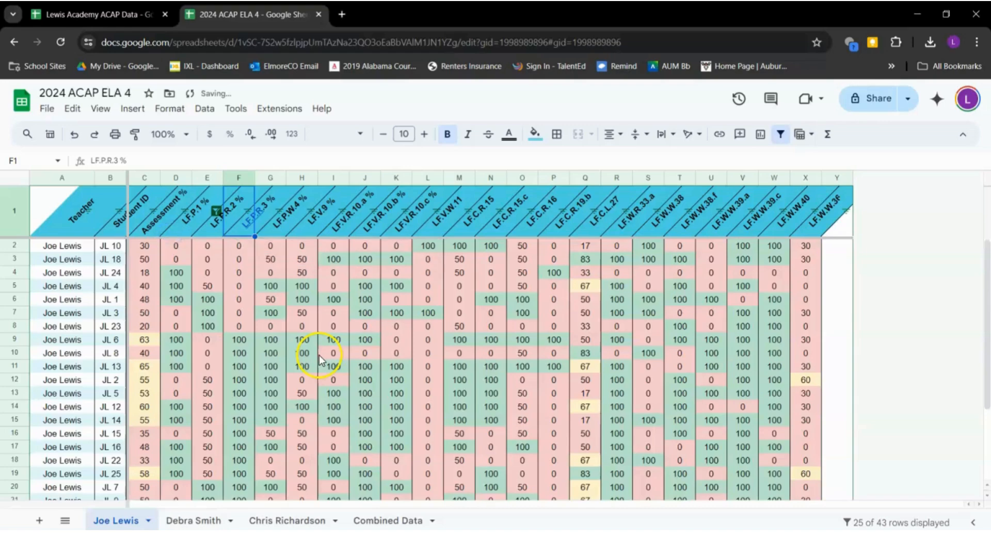
pyautogui.scroll(-3, 315, 340)
pyautogui.scroll(3, 311, 326)
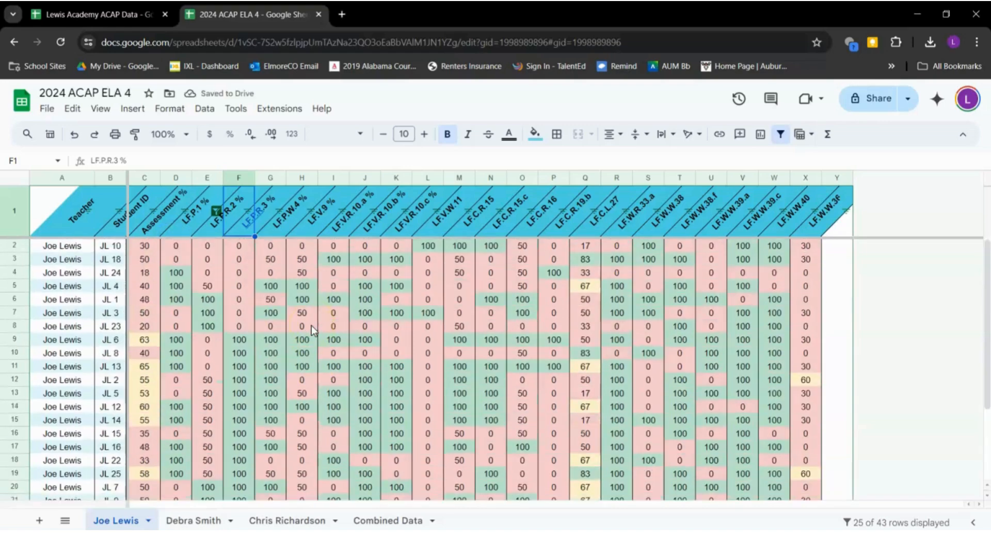
pyautogui.scroll(-3, 243, 323)
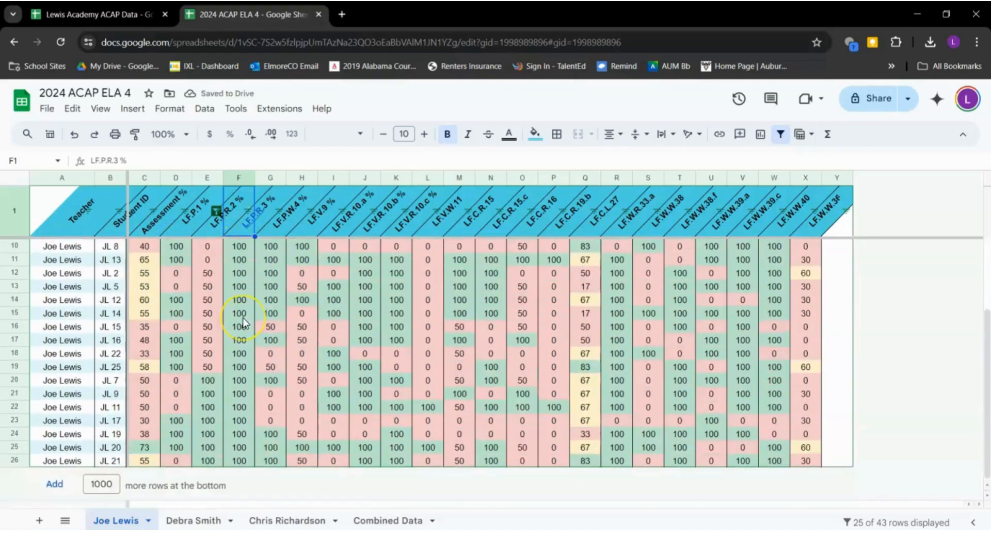
pyautogui.scroll(3, 244, 323)
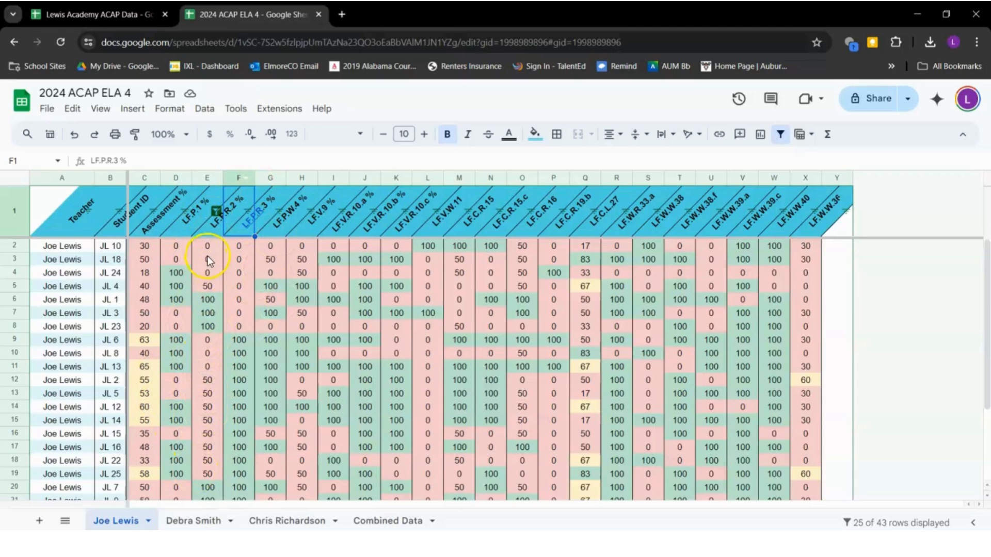
# Highlight the zero scores and the first student's row 2 scores to review them
pyautogui.moveTo(202, 300); pyautogui.dragTo(237, 303)
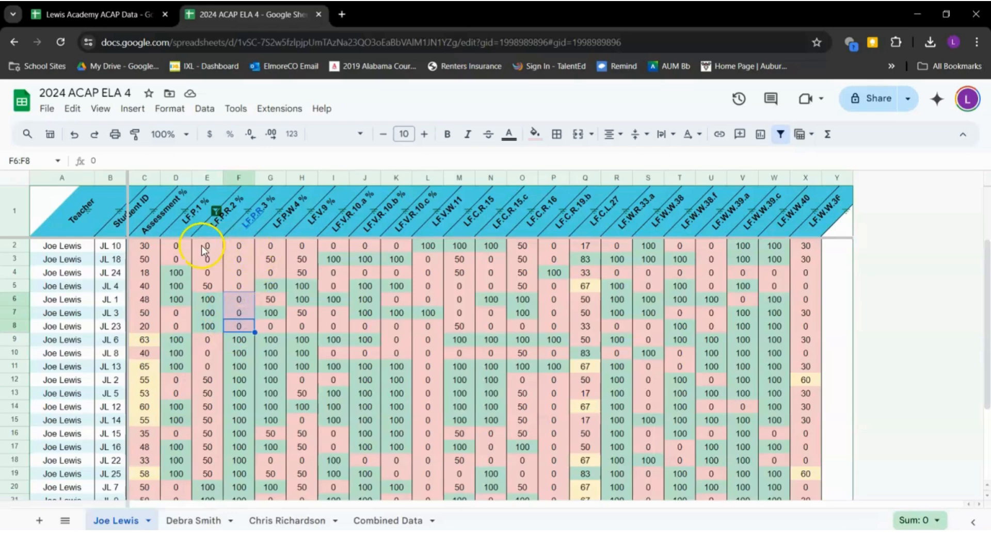
pyautogui.moveTo(201, 245); pyautogui.dragTo(239, 261)
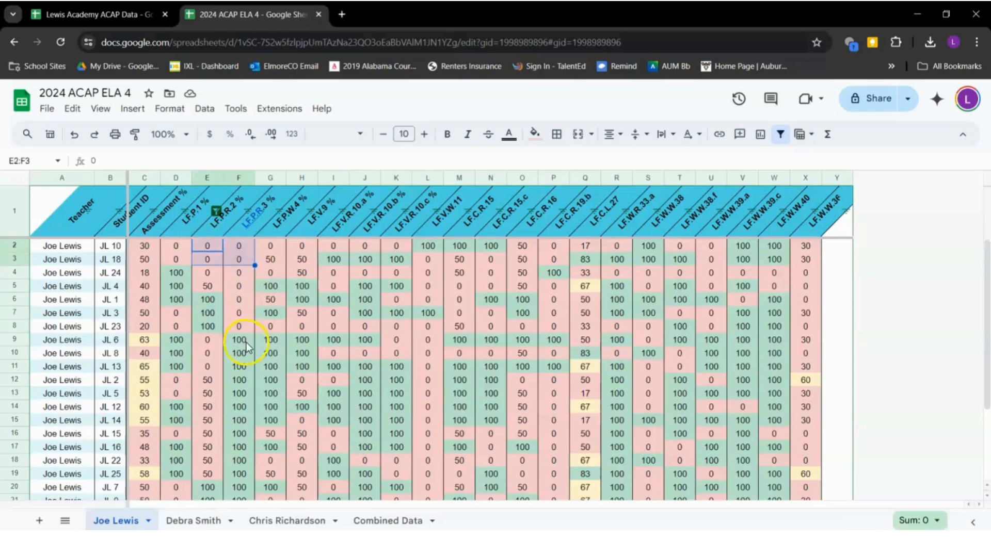
pyautogui.moveTo(183, 242); pyautogui.dragTo(392, 250)
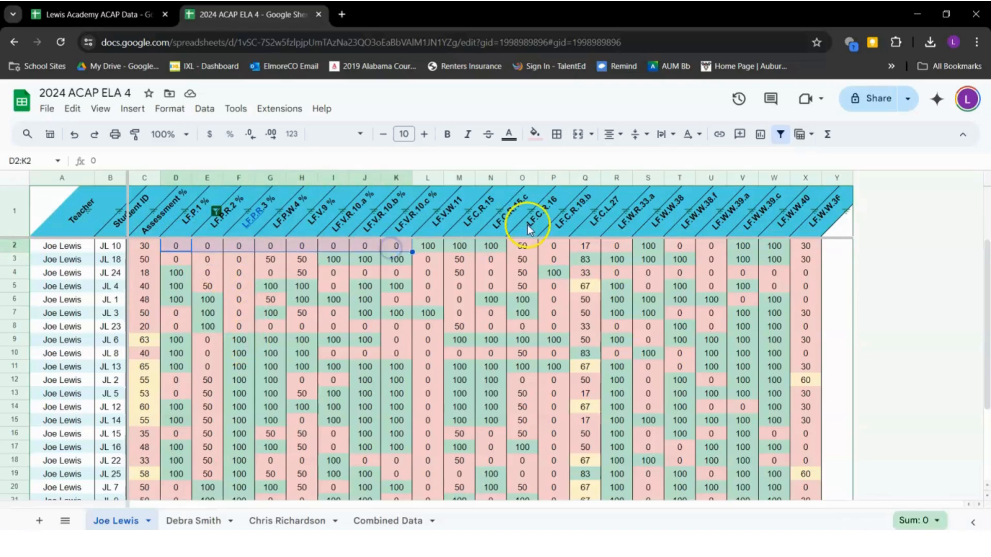
pyautogui.click(561, 250)
pyautogui.click(614, 248)
pyautogui.click(686, 247)
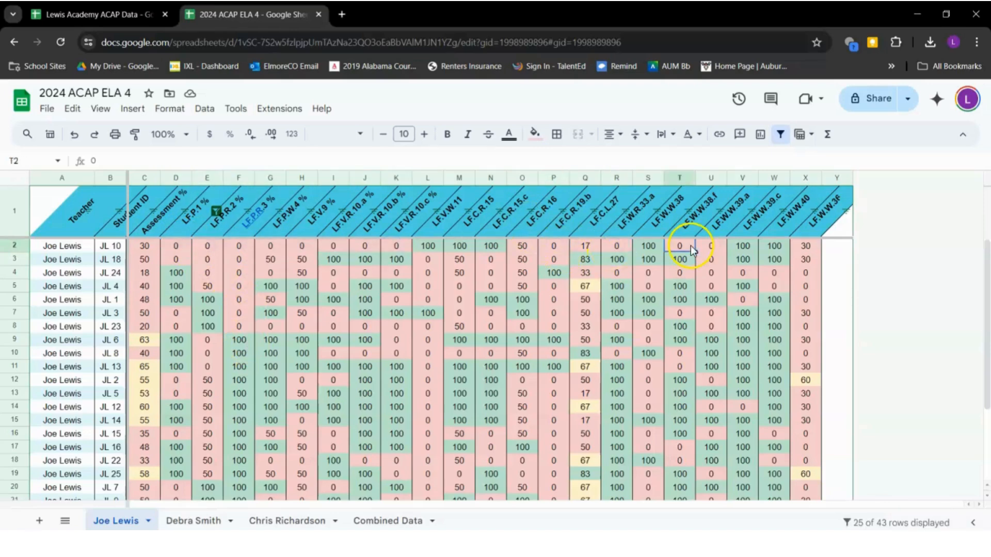
pyautogui.click(710, 247)
pyautogui.scroll(-5, 318, 323)
pyautogui.scroll(5, 318, 323)
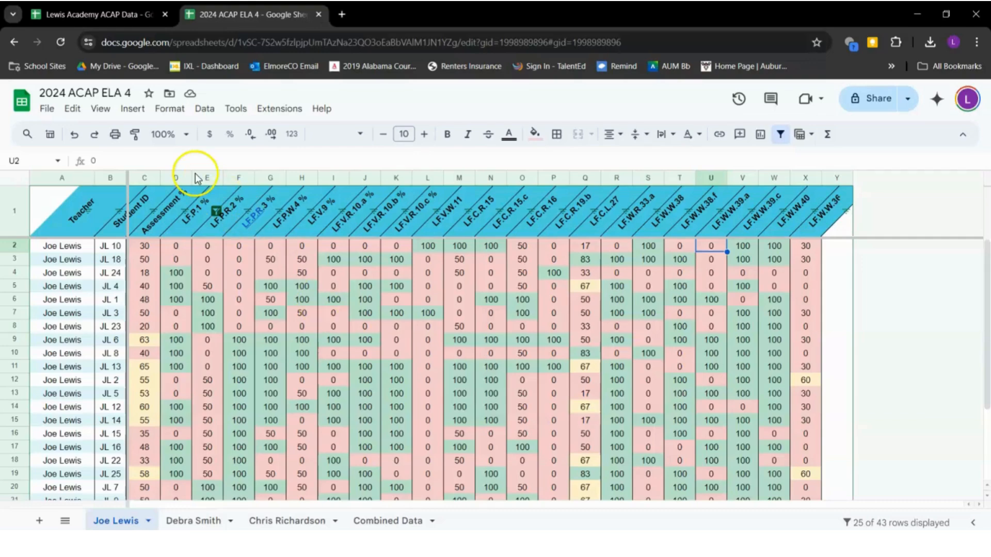
pyautogui.click(205, 523)
pyautogui.click(229, 436)
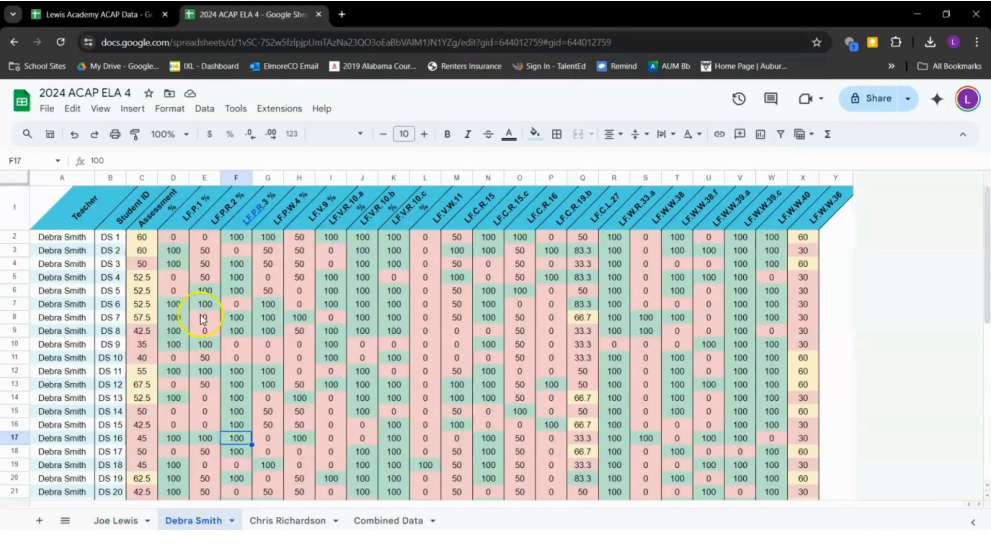
pyautogui.click(15, 178)
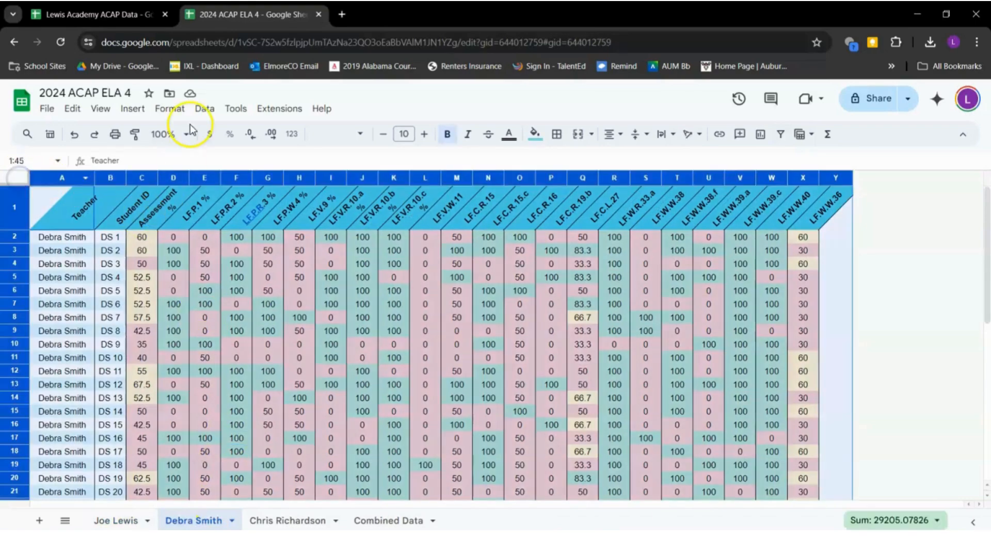
pyautogui.click(205, 108)
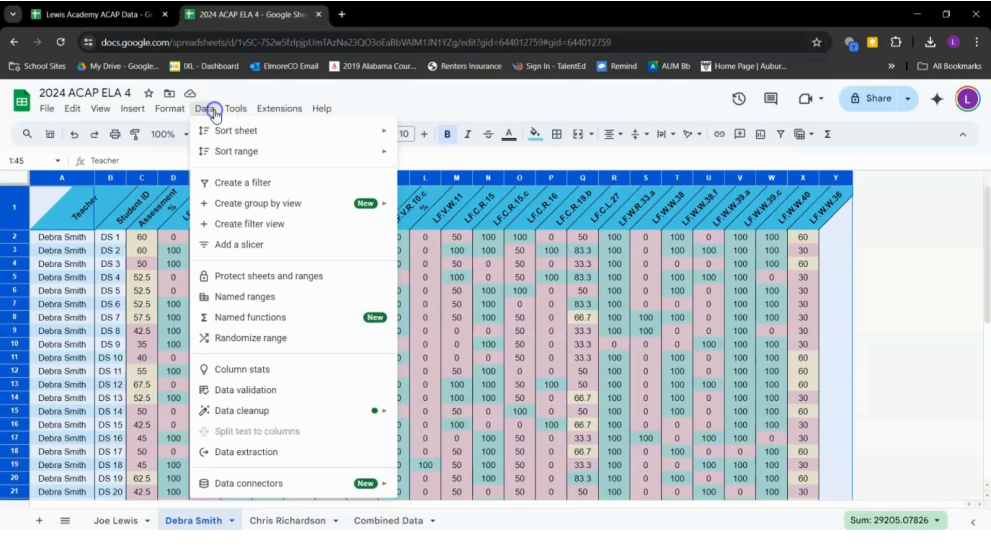
pyautogui.click(258, 185)
pyautogui.click(265, 358)
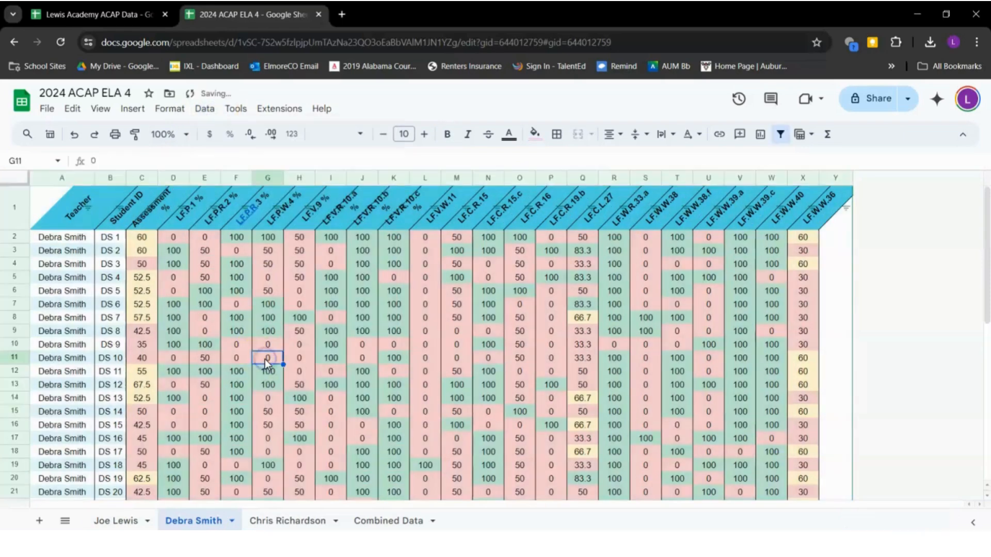
# Filter column F to exclude 74 and (Blanks), showing only 0 and 100 scores
pyautogui.click(243, 208)
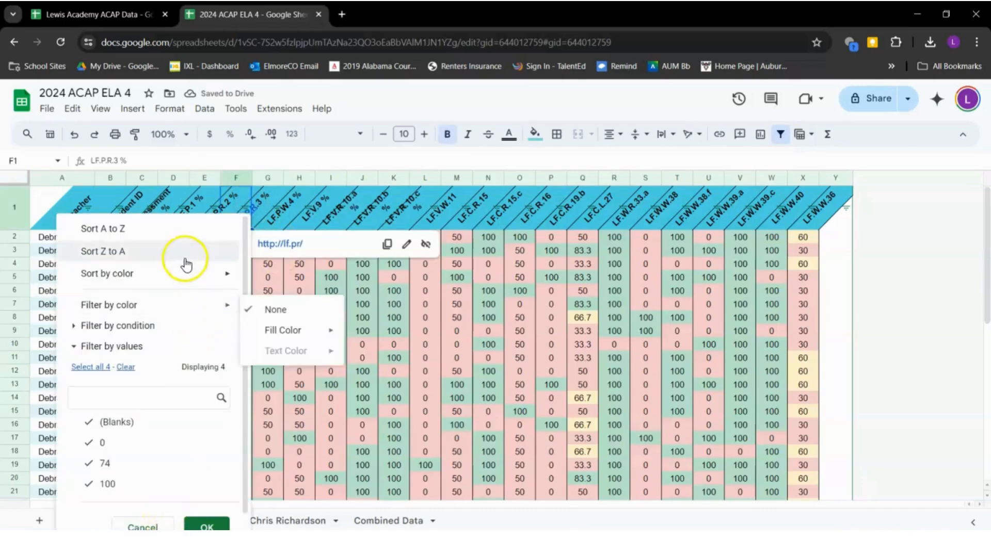
pyautogui.scroll(-1, 101, 482)
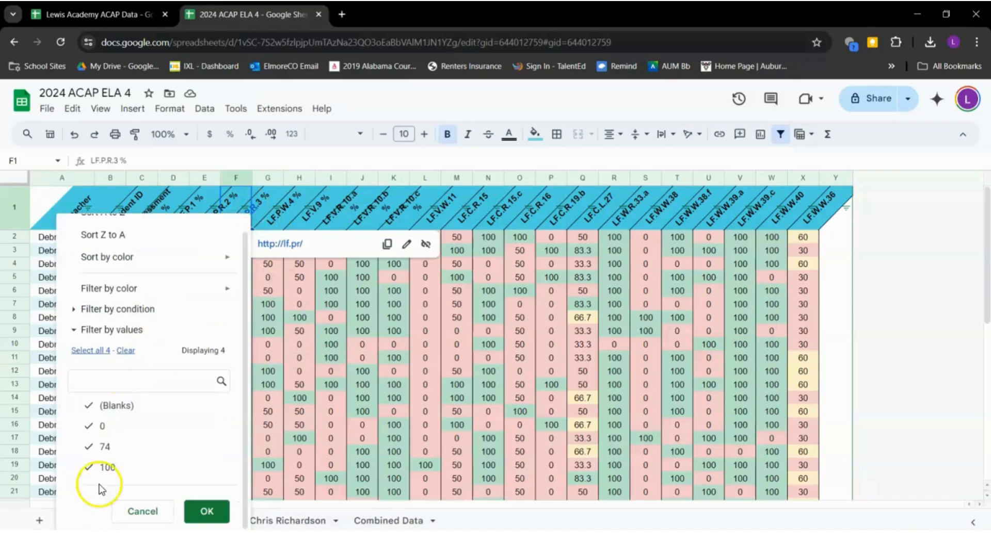
pyautogui.click(85, 451)
pyautogui.click(88, 406)
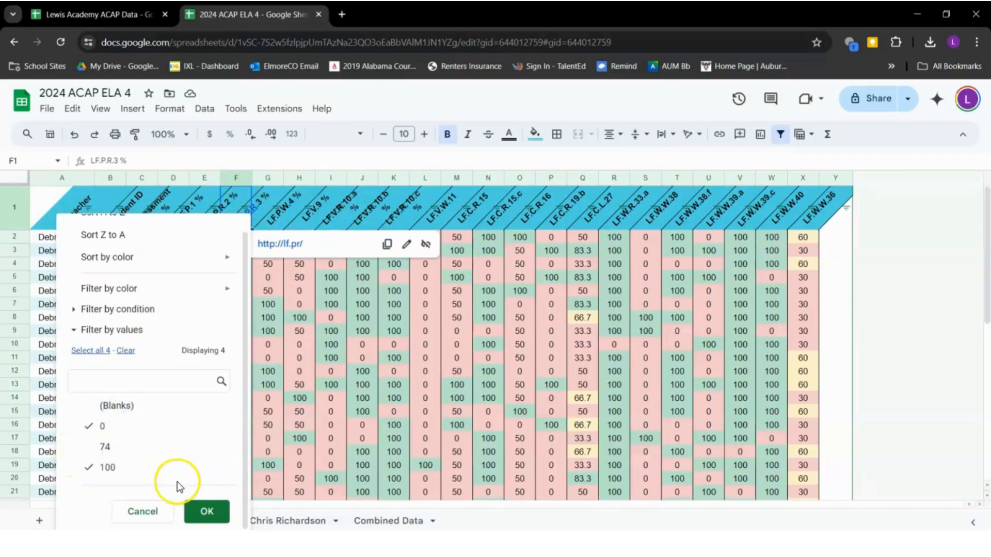
pyautogui.click(207, 511)
pyautogui.scroll(-3, 302, 379)
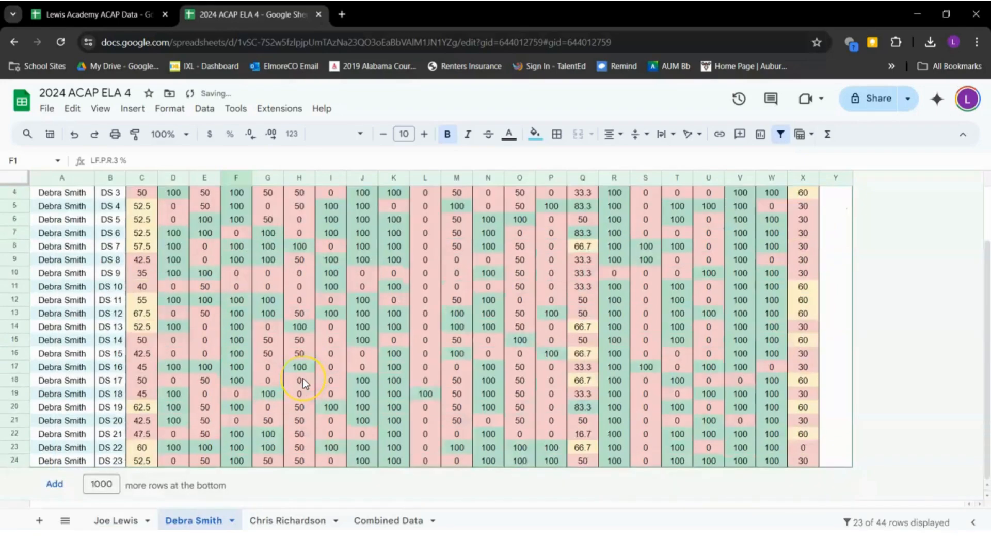
pyautogui.scroll(1, 360, 351)
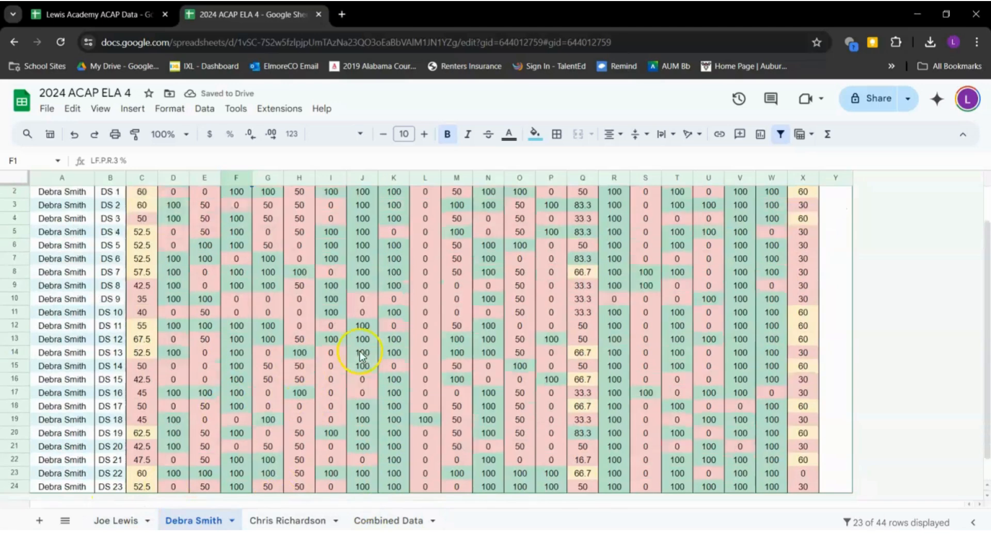
pyautogui.scroll(1, 360, 351)
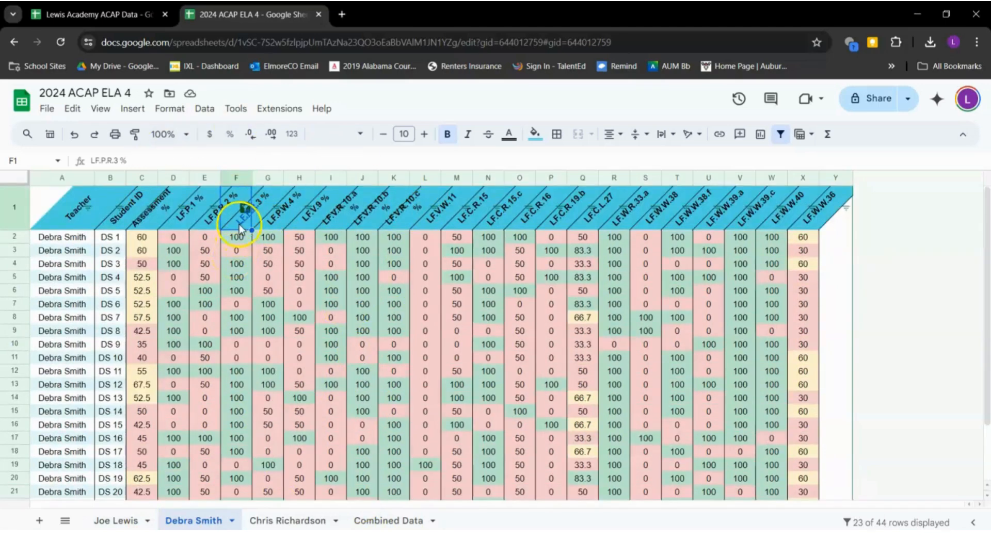
# Sort column F A to Z and highlight the six resulting zero scores
pyautogui.click(244, 208)
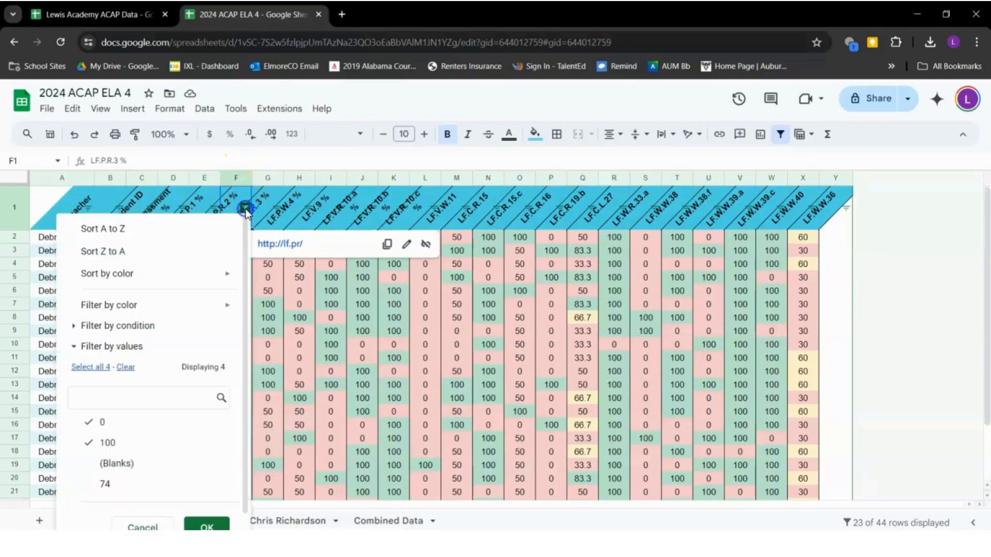
pyautogui.click(204, 232)
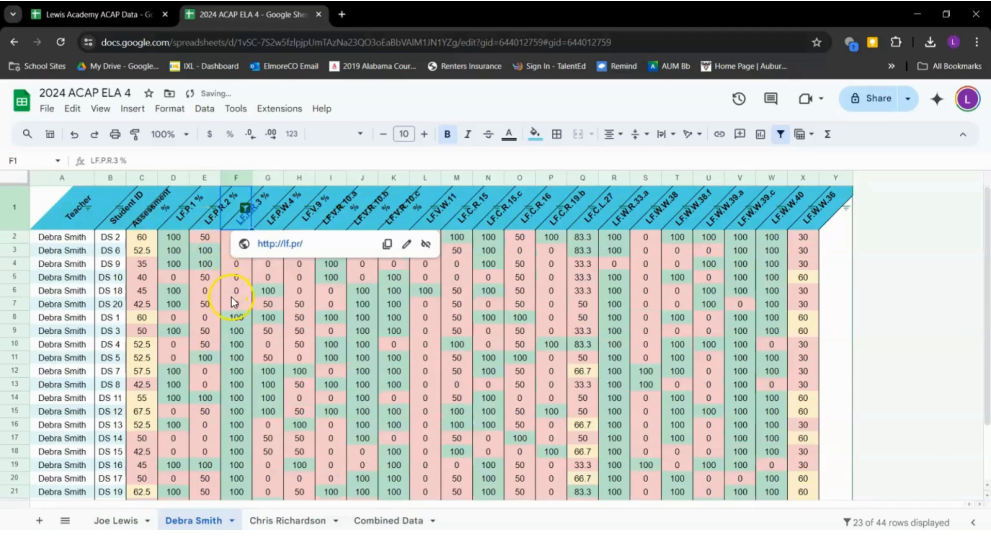
pyautogui.moveTo(234, 308); pyautogui.dragTo(237, 235)
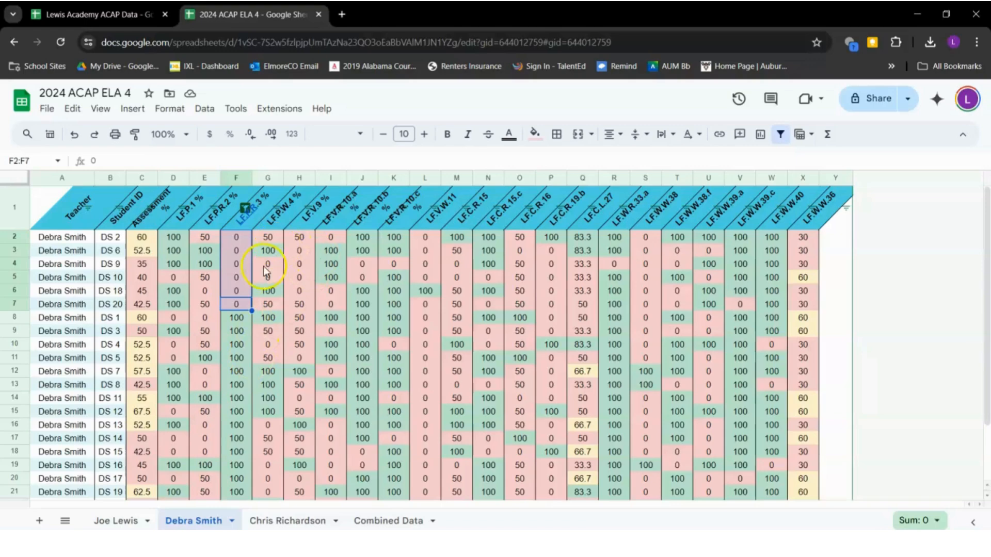
pyautogui.scroll(-3, 247, 302)
pyautogui.scroll(3, 247, 302)
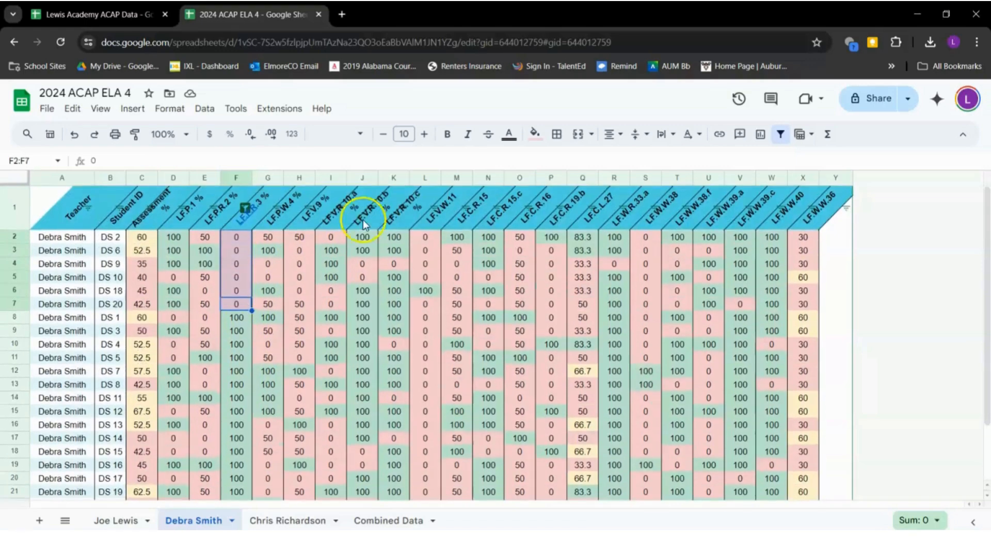
pyautogui.scroll(-3, 379, 423)
pyautogui.scroll(3, 402, 299)
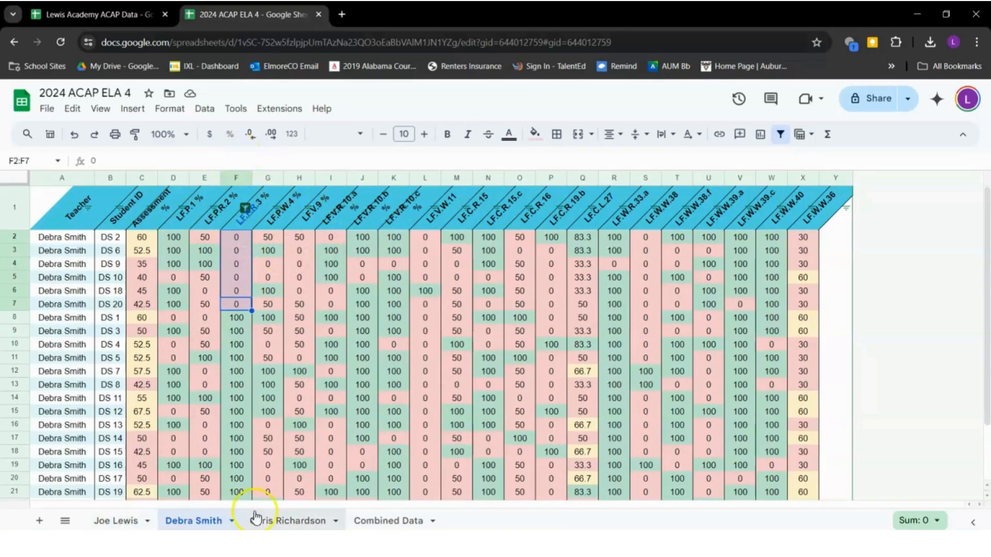
pyautogui.click(261, 522)
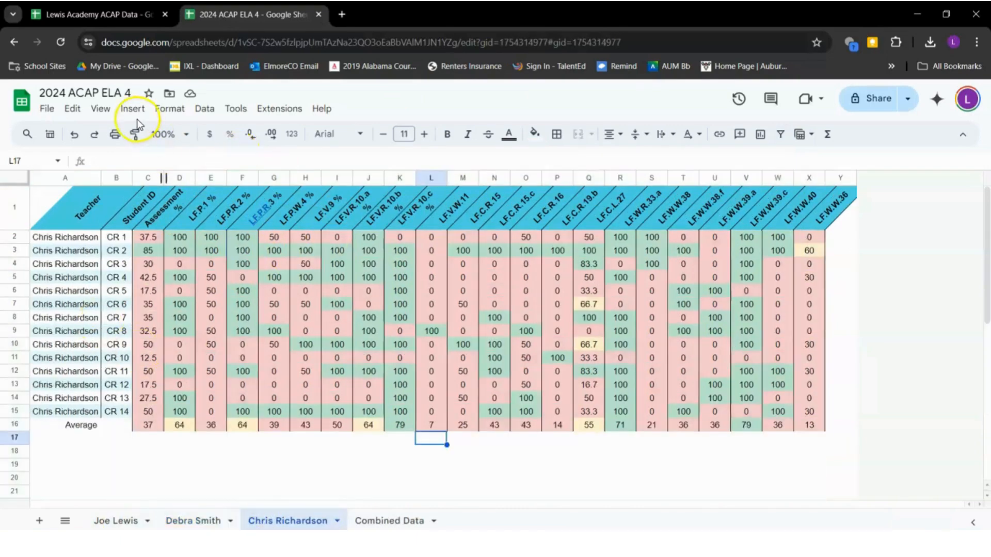
pyautogui.click(14, 178)
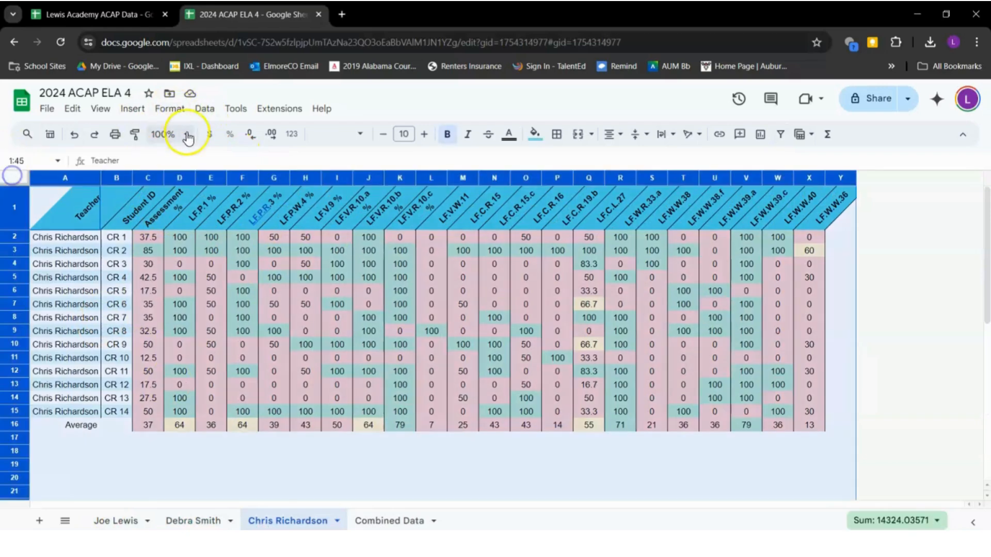
pyautogui.click(169, 109)
pyautogui.moveTo(66, 213); pyautogui.dragTo(809, 410)
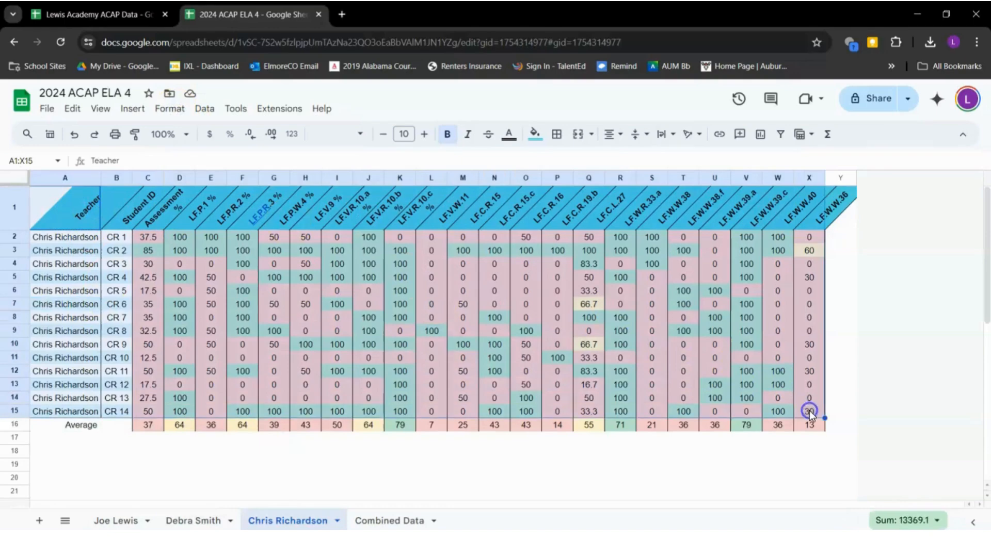
pyautogui.click(204, 109)
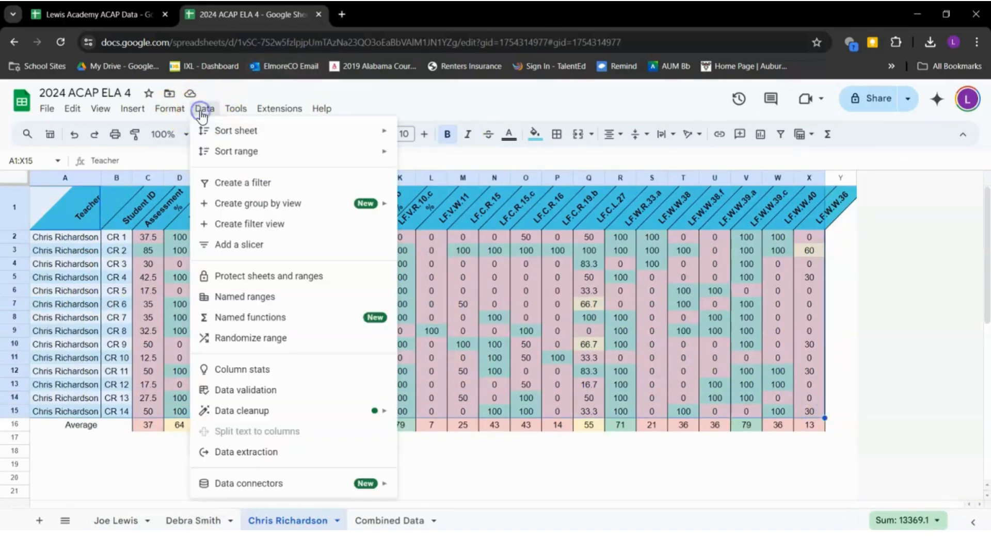
pyautogui.click(264, 185)
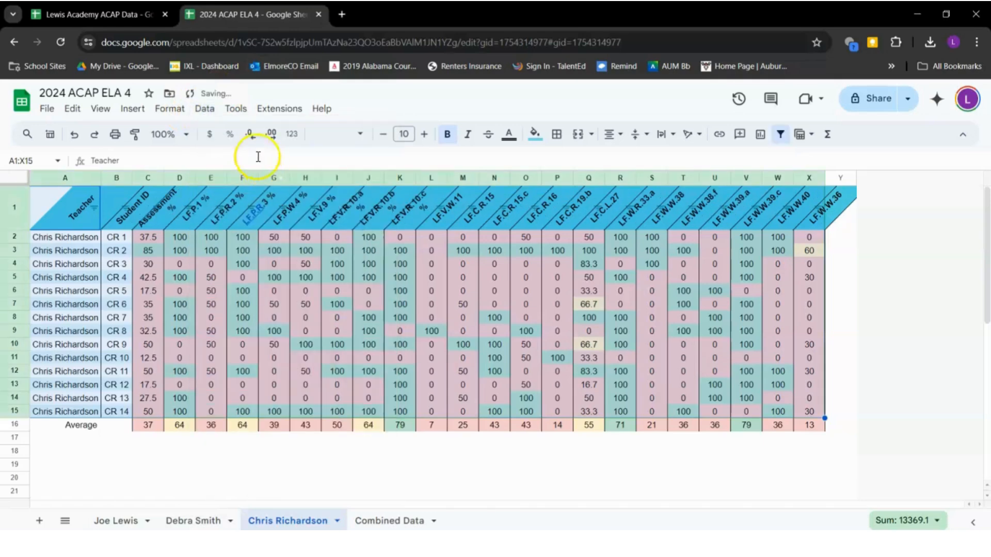
pyautogui.click(128, 372)
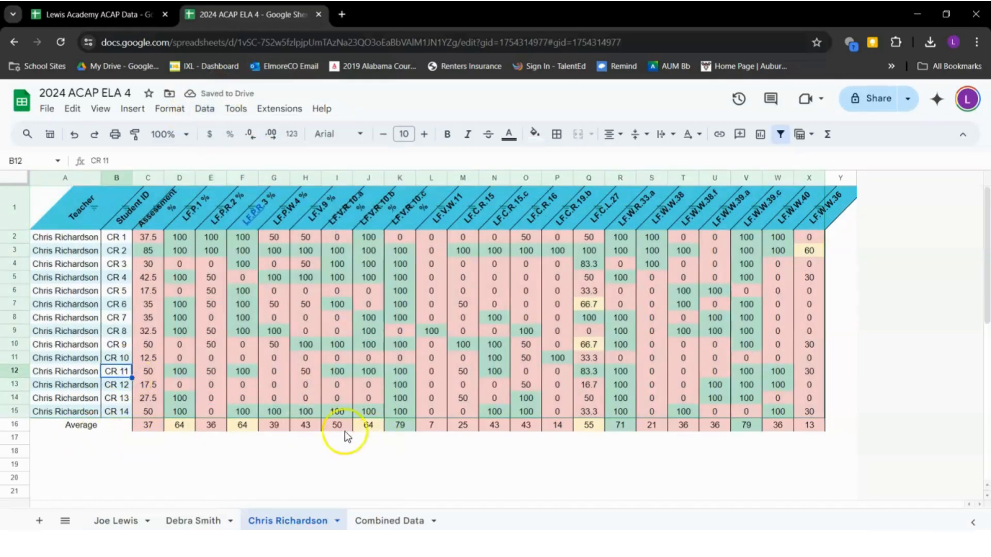
# Sort the students A to Z by column E's LF.P.R.2 % score
pyautogui.click(221, 208)
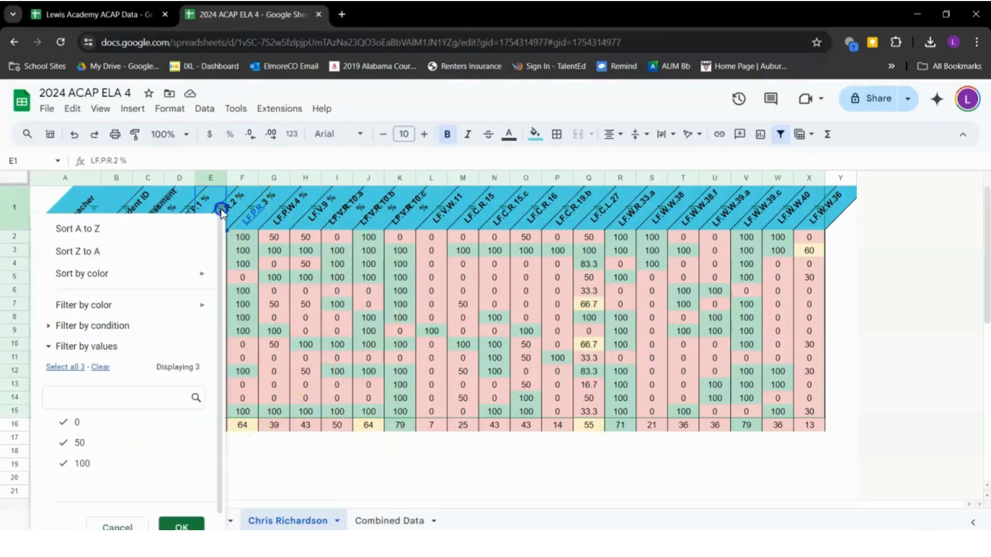
pyautogui.click(137, 228)
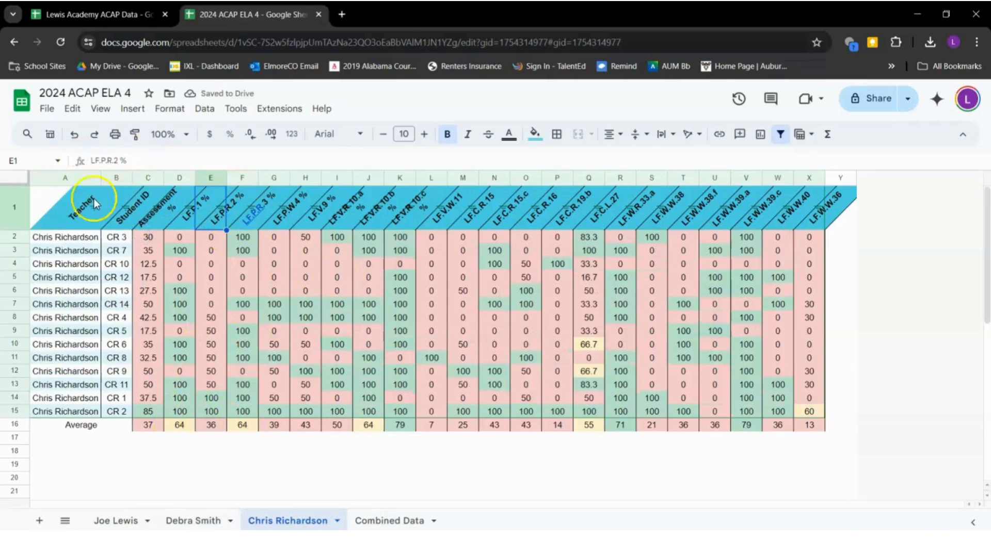
pyautogui.click(148, 237)
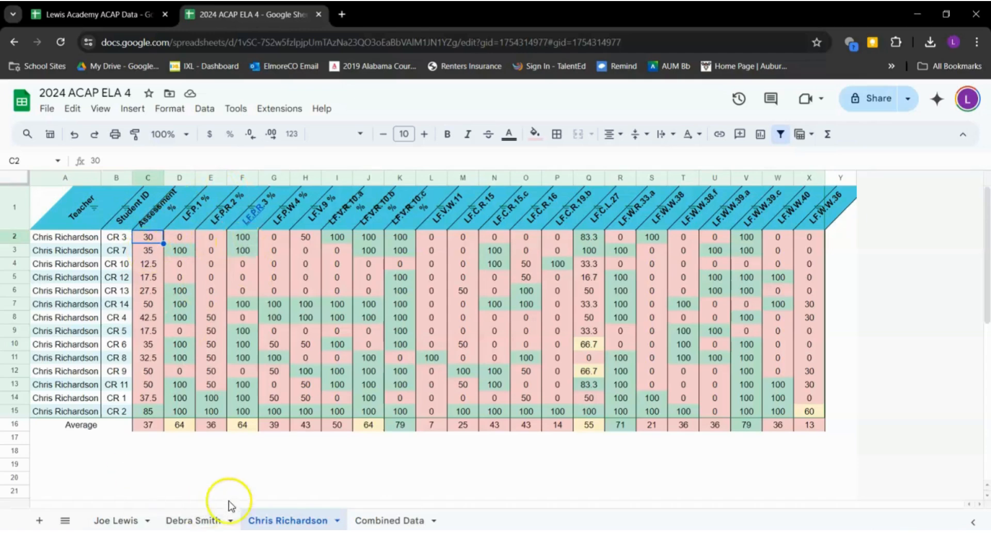
pyautogui.click(194, 521)
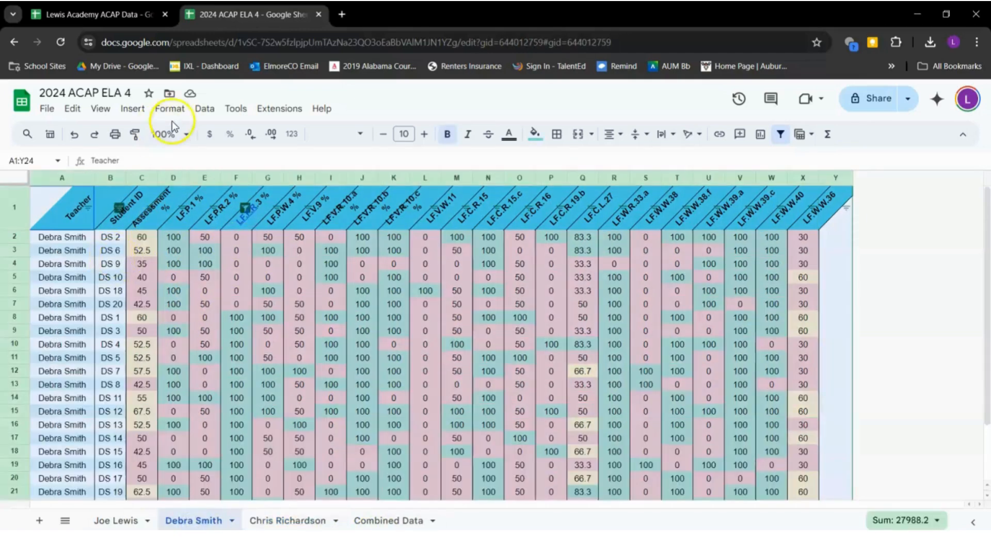
pyautogui.click(204, 109)
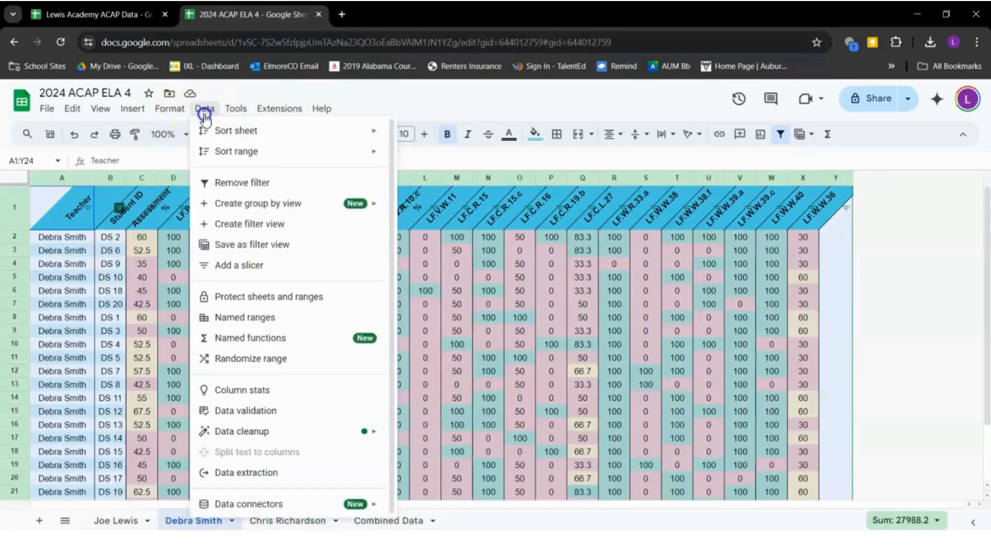
pyautogui.click(261, 184)
pyautogui.click(142, 264)
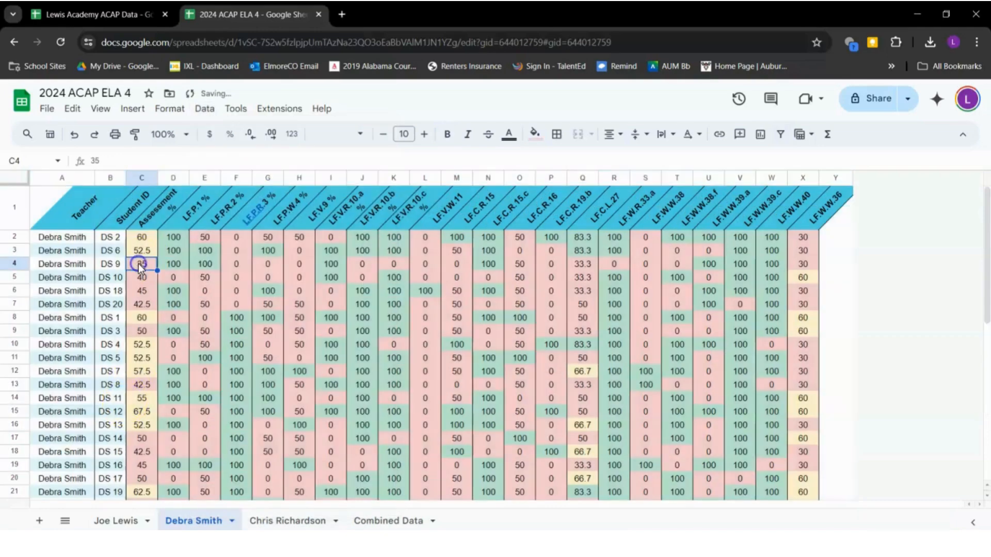
# Create a new filter over the score range C1:X24
pyautogui.click(133, 239)
pyautogui.moveTo(138, 227); pyautogui.dragTo(160, 163)
pyautogui.click(701, 426)
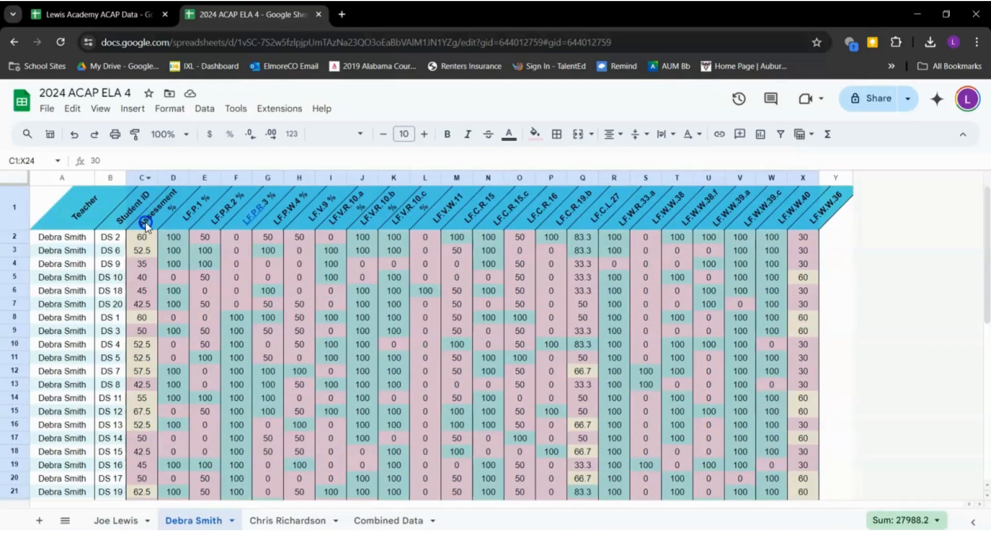
pyautogui.moveTo(146, 225); pyautogui.dragTo(143, 219)
pyautogui.click(204, 108)
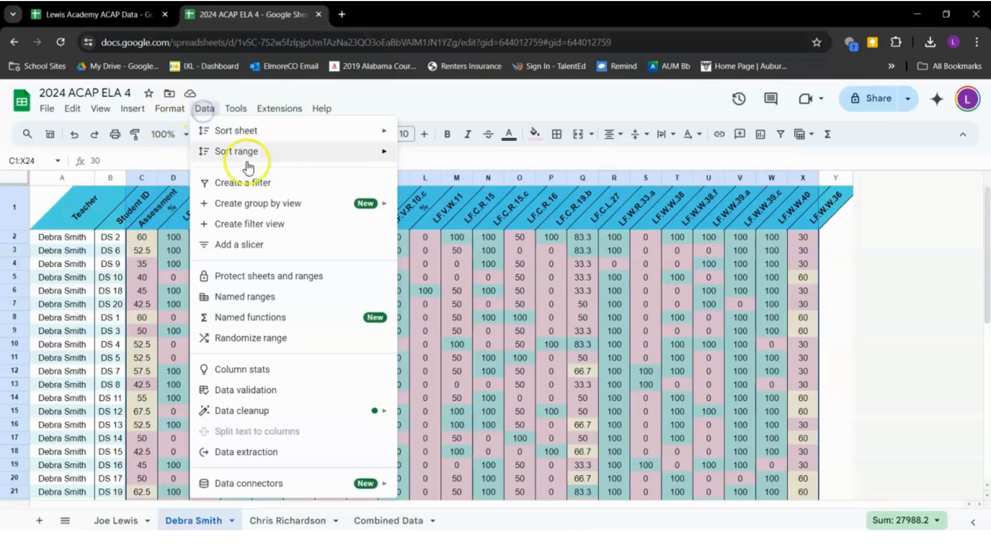
pyautogui.click(249, 182)
pyautogui.click(238, 308)
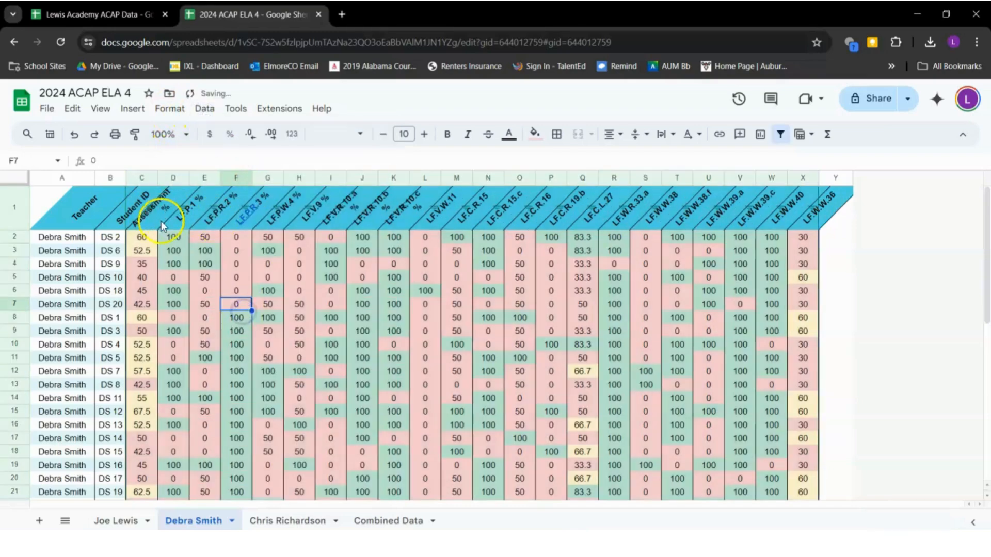
# Sort column C by Assessment % ascending and check the reordered student IDs in column B
pyautogui.click(151, 208)
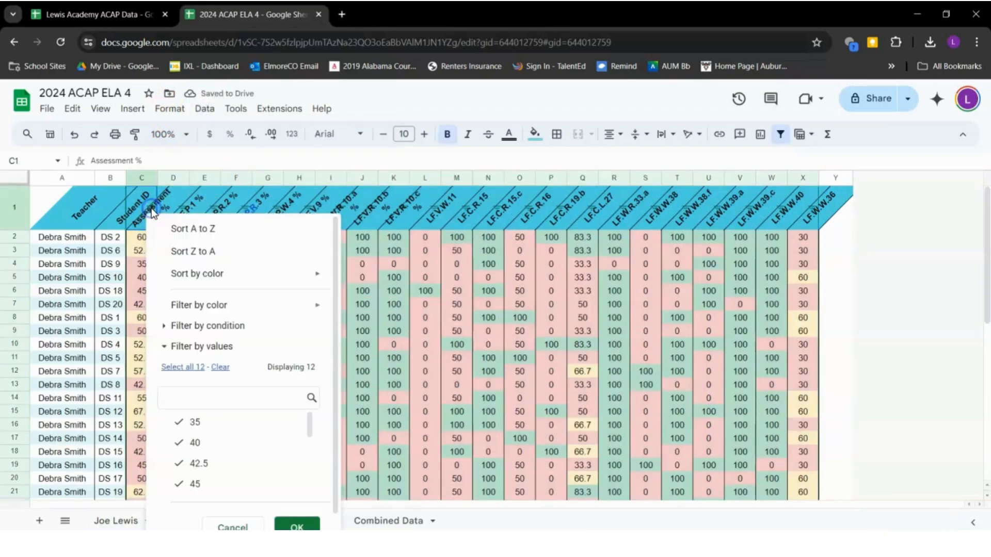
pyautogui.click(221, 228)
pyautogui.scroll(-5, 226, 320)
pyautogui.click(131, 302)
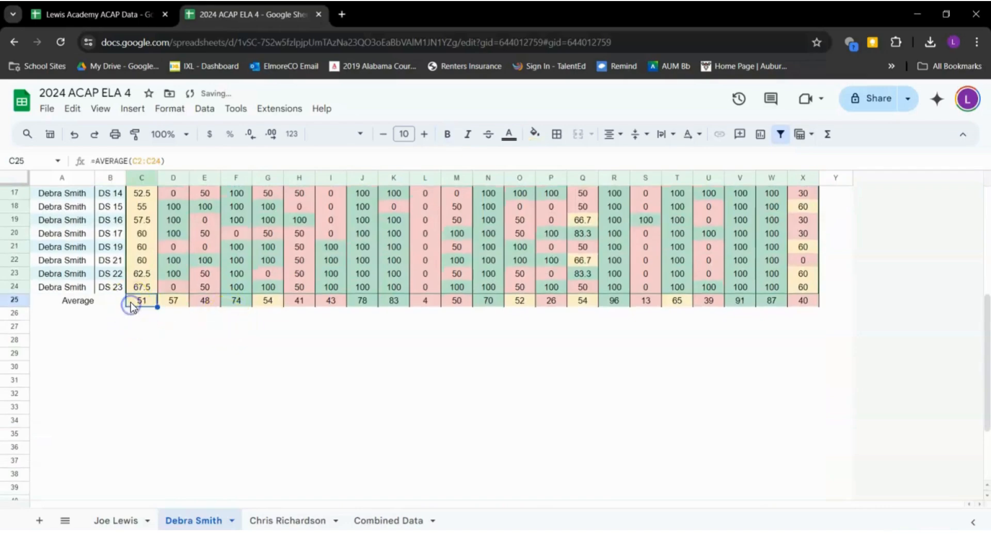
pyautogui.scroll(3, 131, 307)
pyautogui.scroll(3, 130, 310)
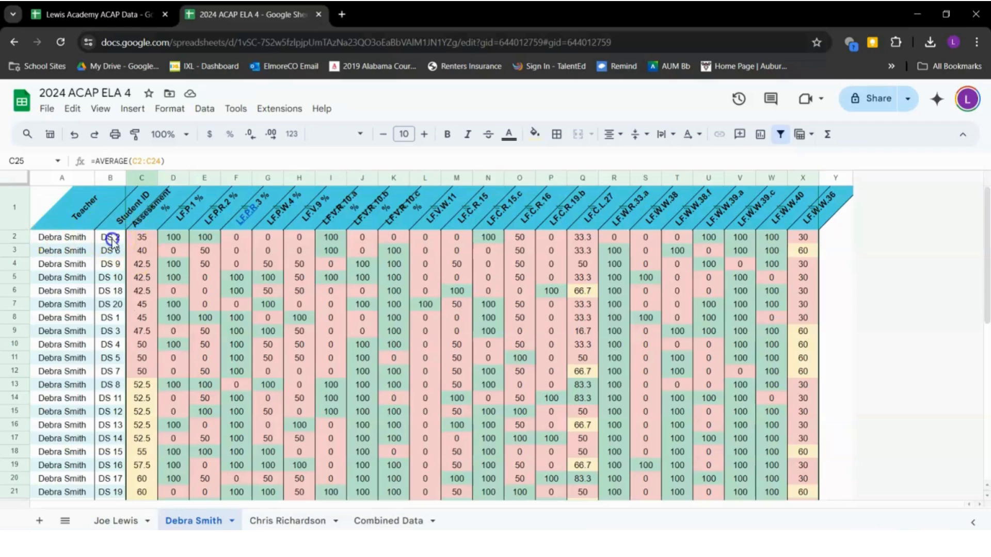
pyautogui.click(113, 239)
pyautogui.click(115, 252)
pyautogui.click(116, 307)
pyautogui.click(119, 320)
pyautogui.click(120, 348)
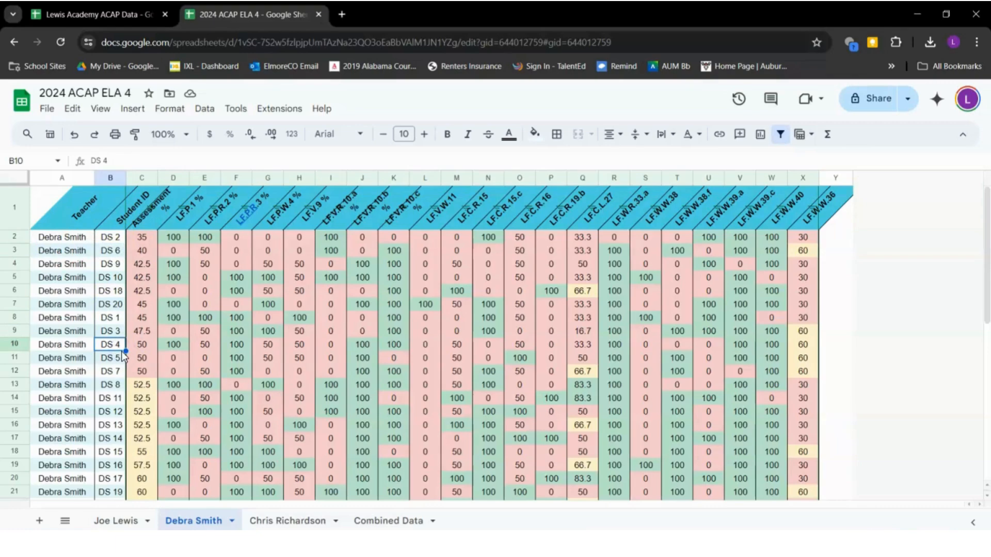
# Undo the Assessment % sort and the new filter, restoring the original A1:Y24 filter
pyautogui.hotkey('ctrl', 'z')
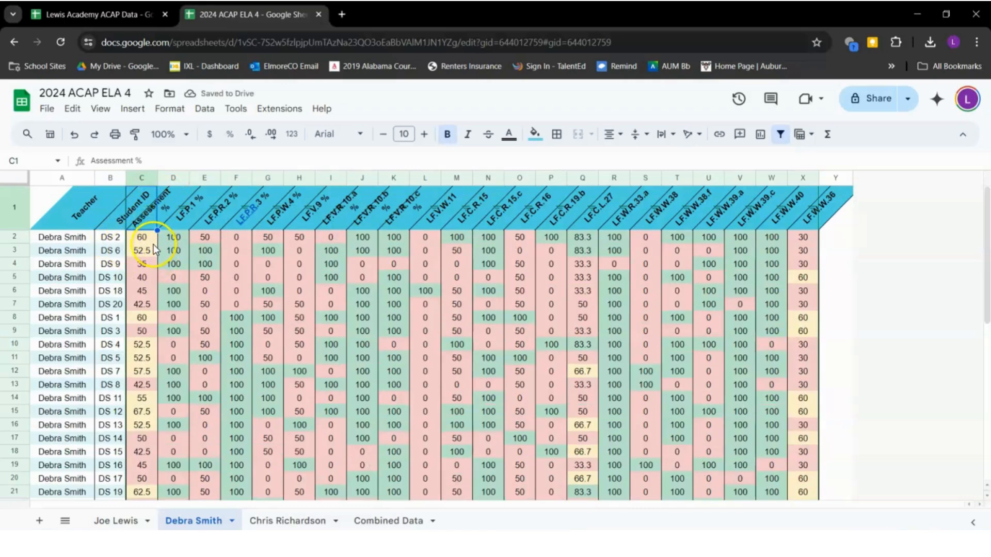
pyautogui.scroll(-3, 155, 270)
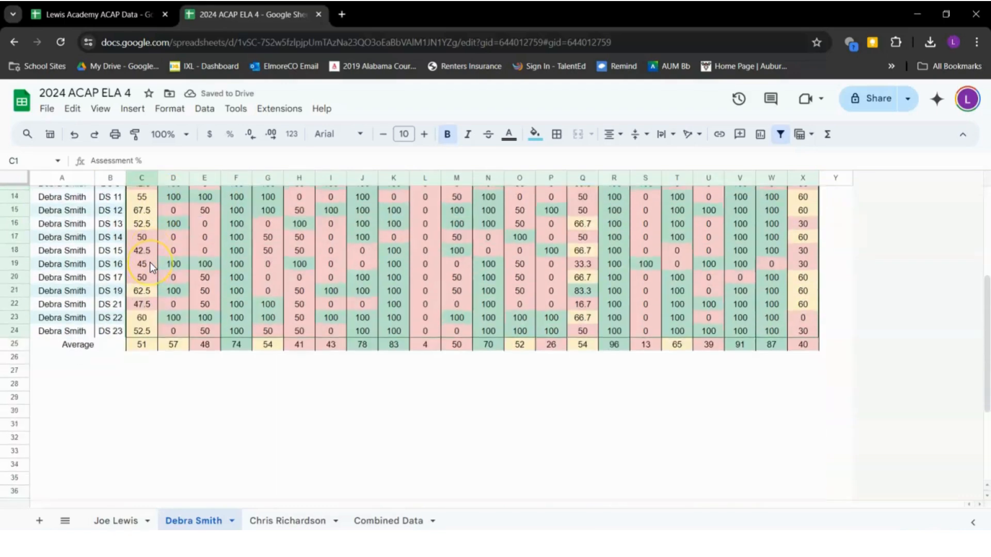
pyautogui.hotkey('ctrl', 'z')
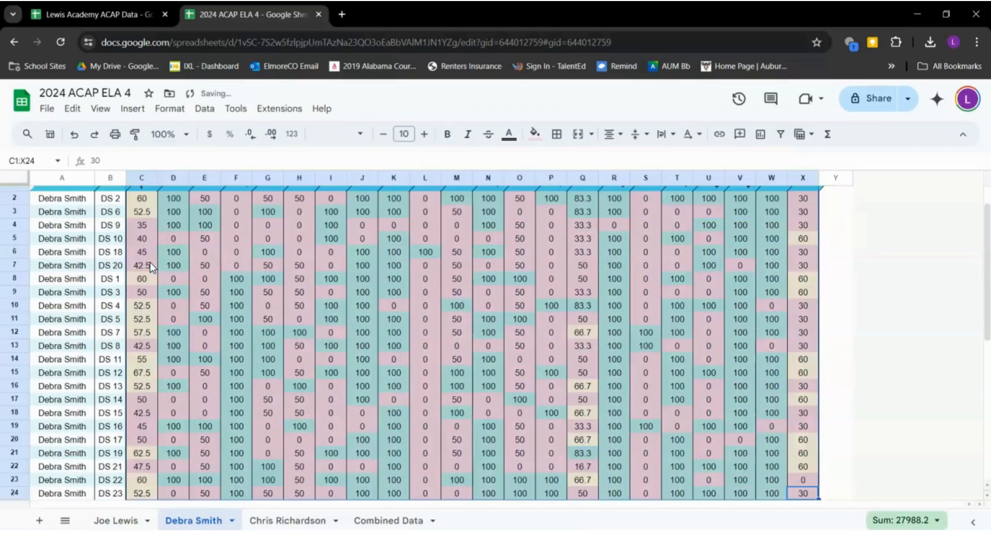
pyautogui.scroll(-3, 150, 262)
pyautogui.scroll(4, 150, 262)
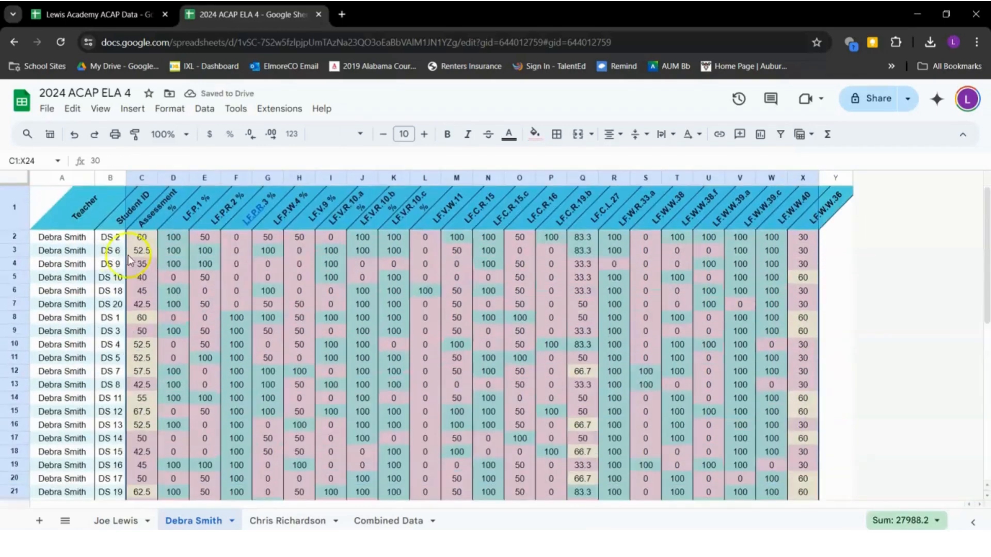
pyautogui.click(171, 266)
pyautogui.hotkey('ctrl', 'z')
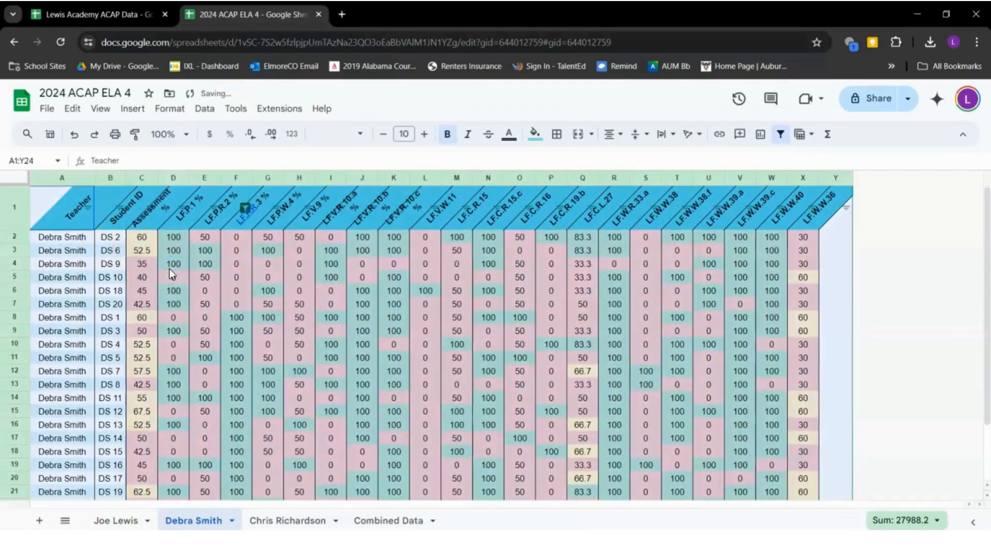
pyautogui.click(170, 269)
pyautogui.hotkey('ctrl', 'z')
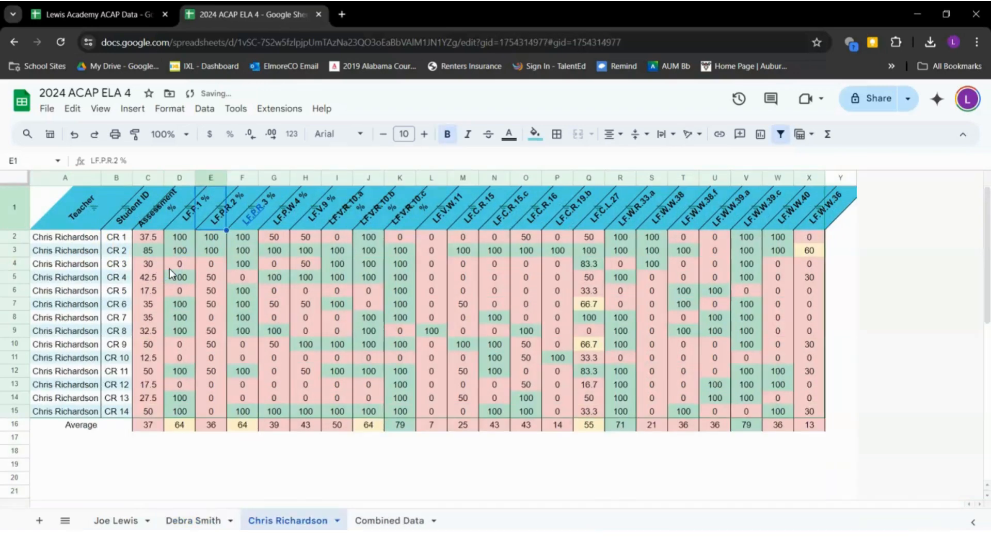
pyautogui.click(191, 522)
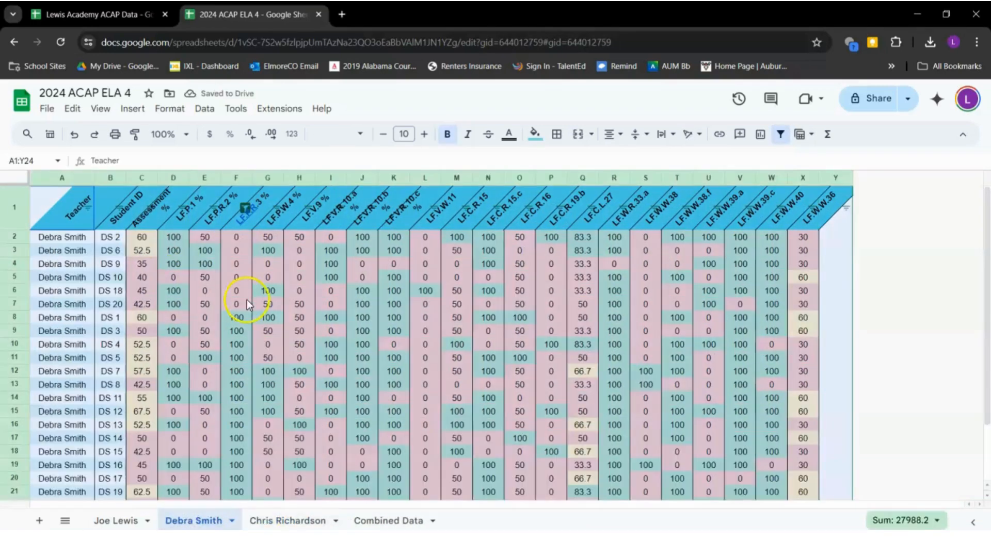
pyautogui.click(247, 299)
pyautogui.hotkey('ctrl', 'z')
pyautogui.click(153, 276)
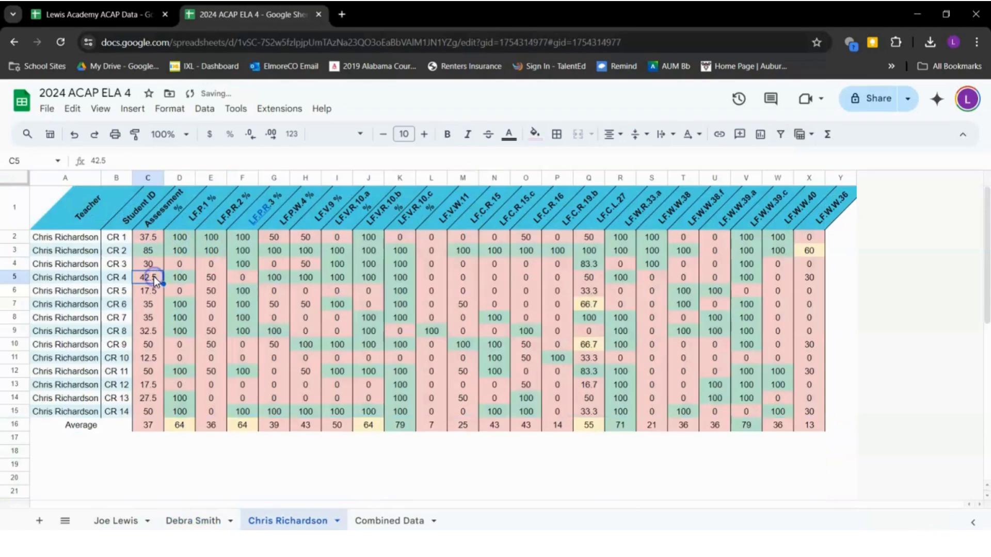
pyautogui.click(195, 518)
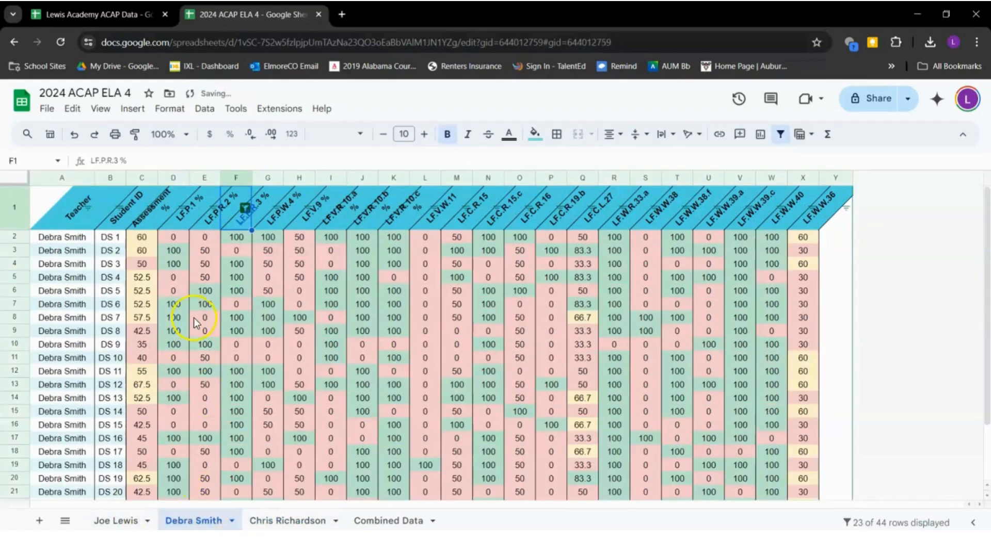
pyautogui.click(144, 239)
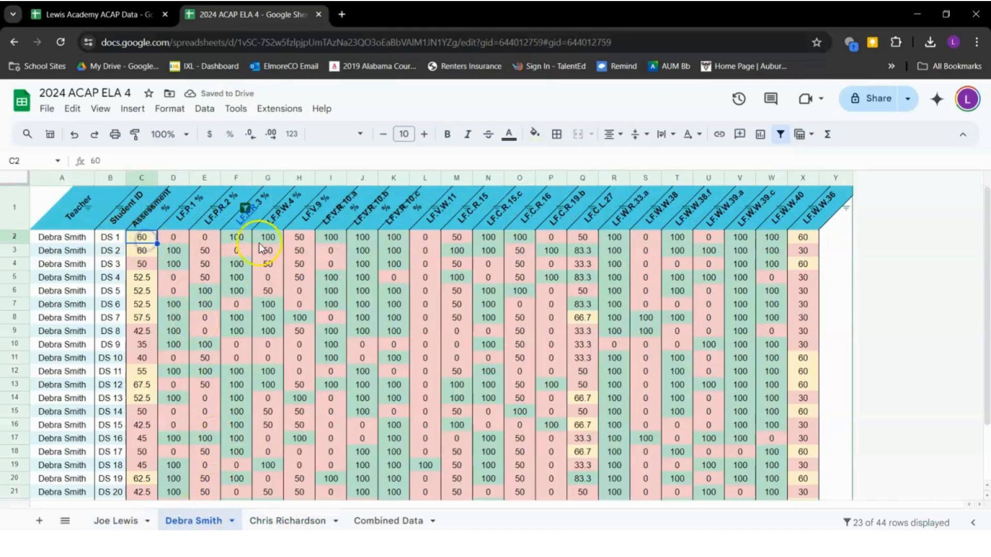
pyautogui.click(250, 208)
pyautogui.click(296, 291)
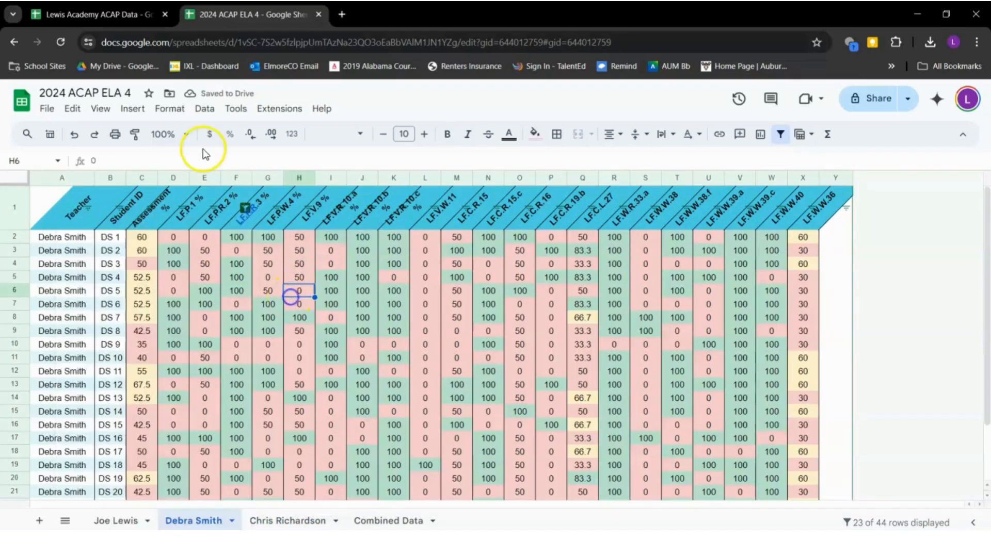
pyautogui.click(204, 109)
pyautogui.click(261, 183)
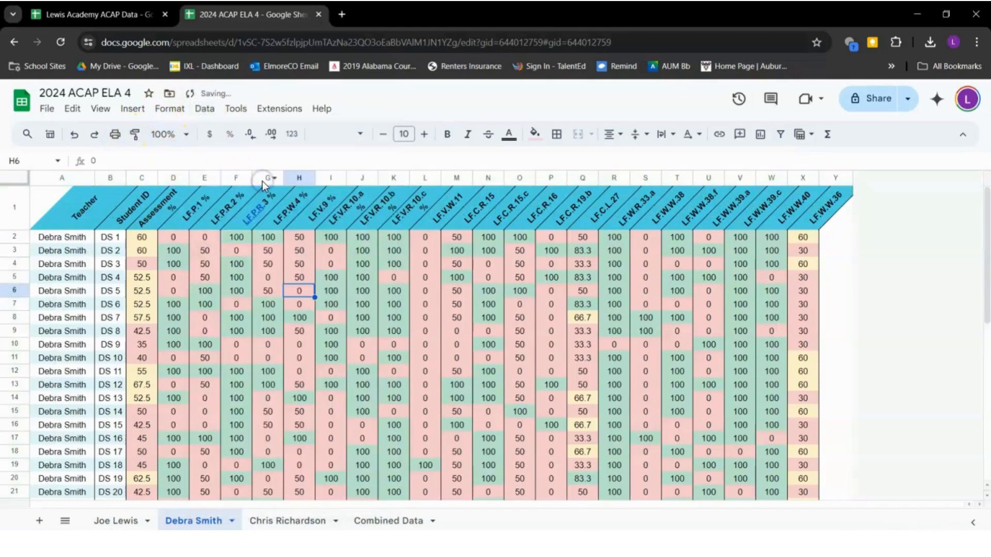
pyautogui.scroll(-4, 162, 347)
pyautogui.scroll(4, 162, 348)
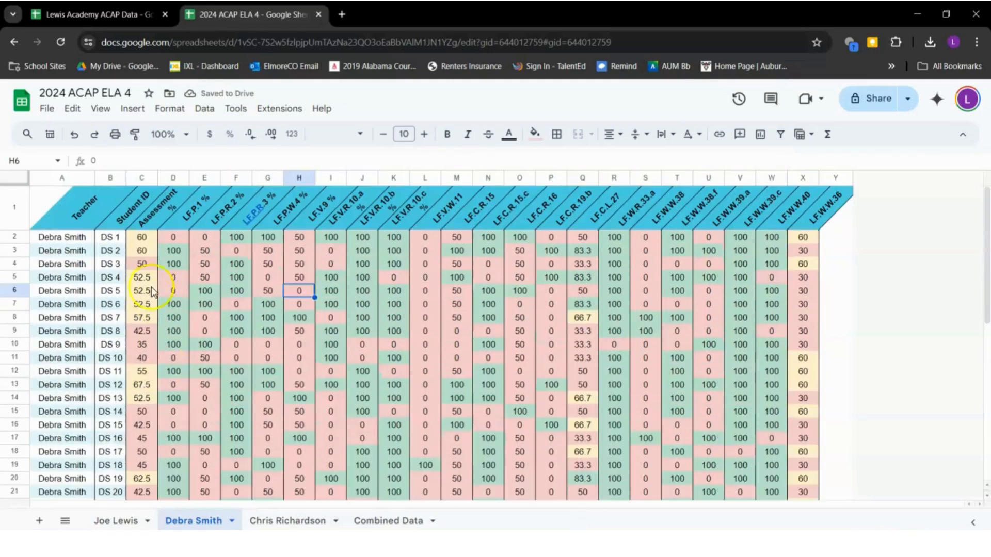
pyautogui.moveTo(142, 230); pyautogui.dragTo(803, 367)
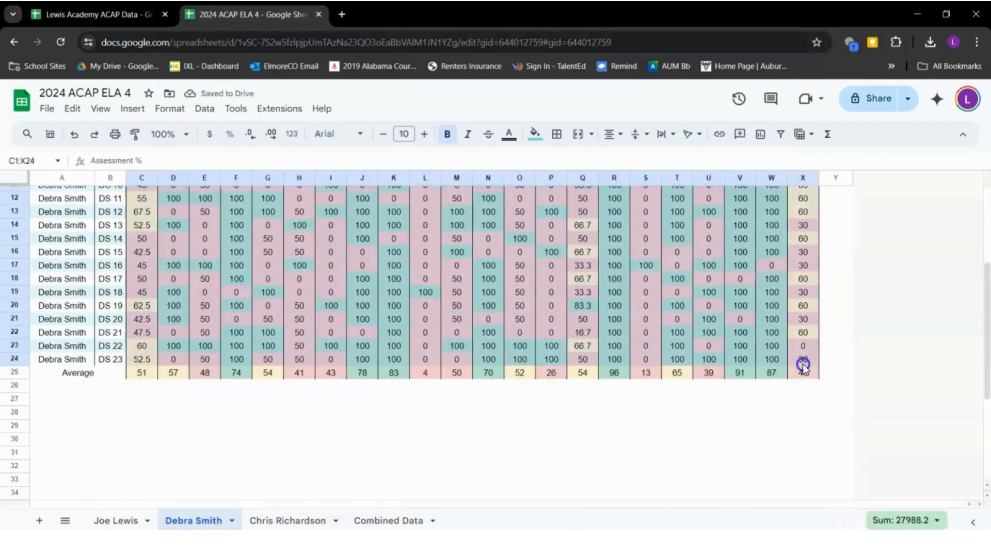
pyautogui.click(202, 108)
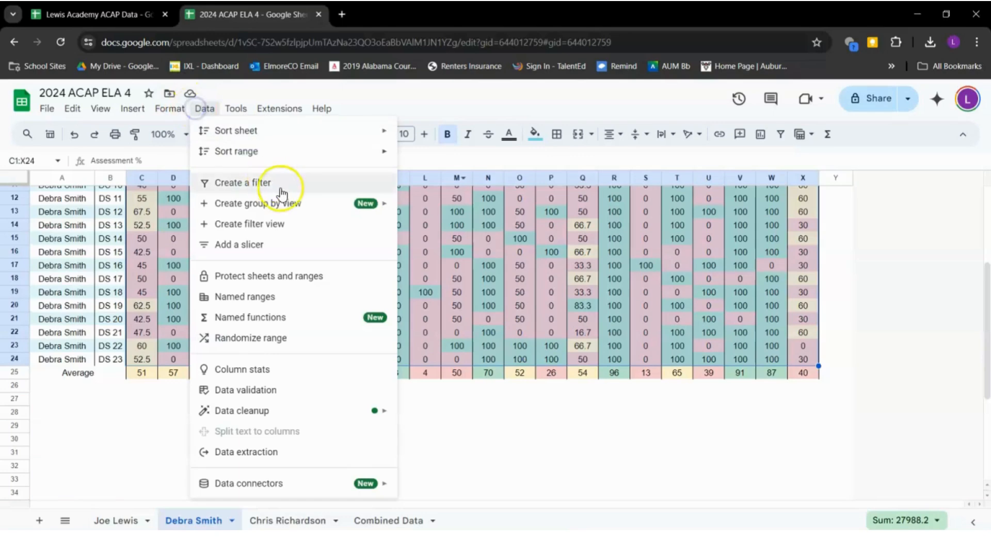
# Try a temporary filter view sorted by Assessment %, undo it, then select A1:X24
pyautogui.click(293, 226)
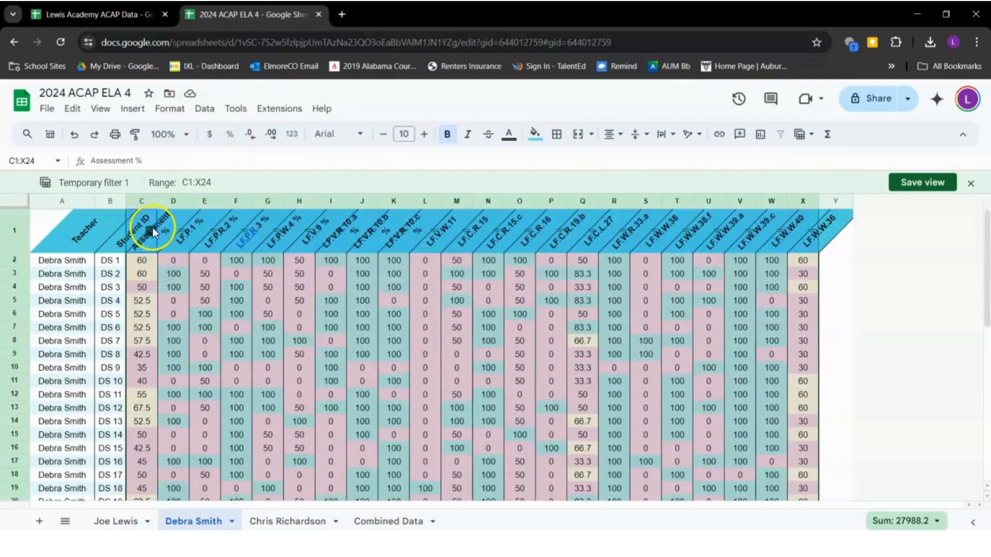
pyautogui.click(150, 233)
pyautogui.click(194, 252)
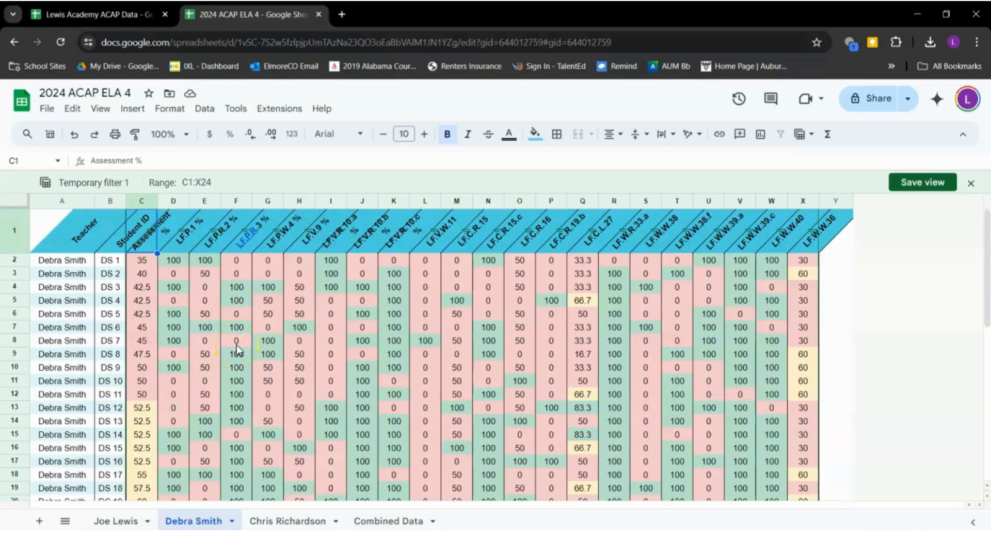
pyautogui.hotkey('ctrl', 'z')
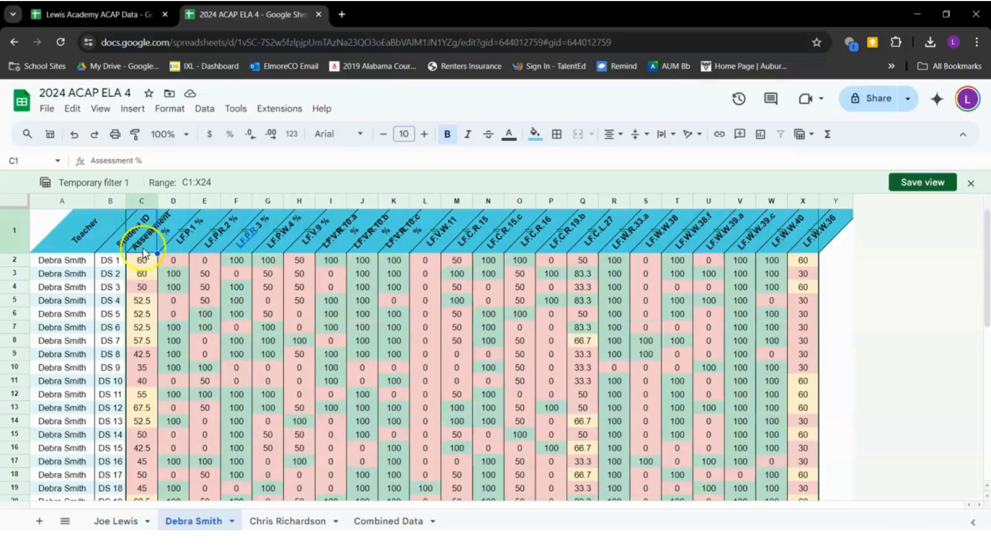
pyautogui.hotkey('ctrl', 'z')
pyautogui.click(72, 219)
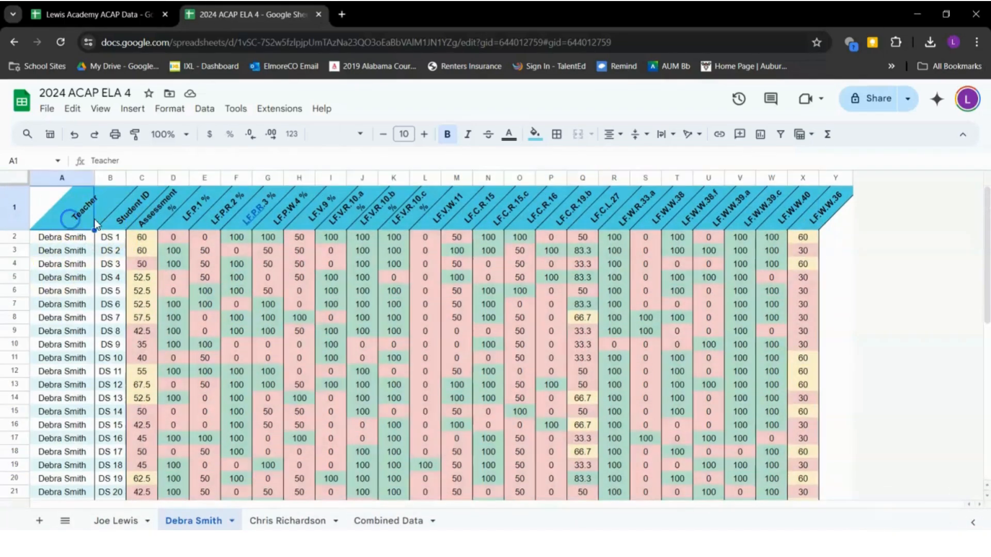
pyautogui.moveTo(76, 221); pyautogui.dragTo(803, 386)
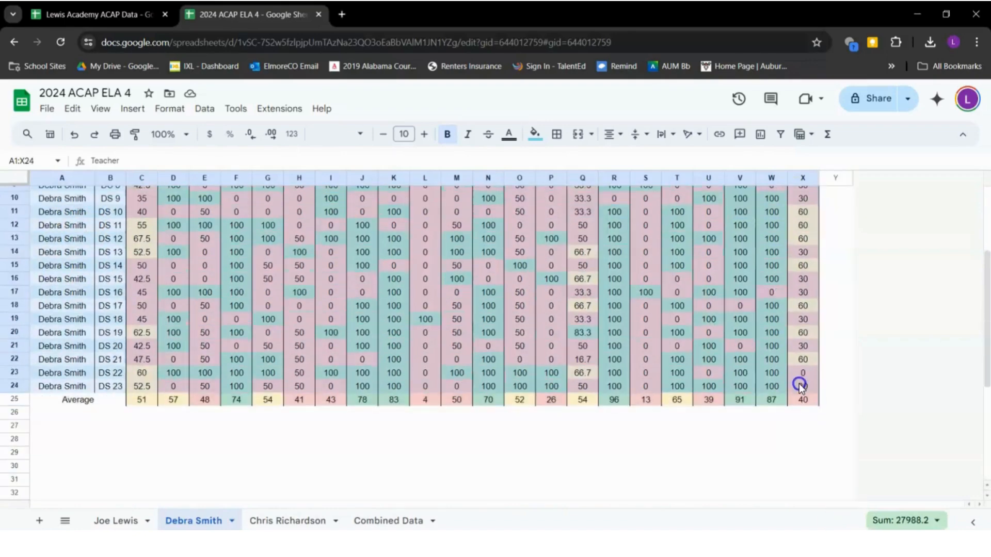
# Create a group-by view of the AssessmentPercent table on LF.P.R.3 %, giving 0 and 100 groups
pyautogui.click(205, 109)
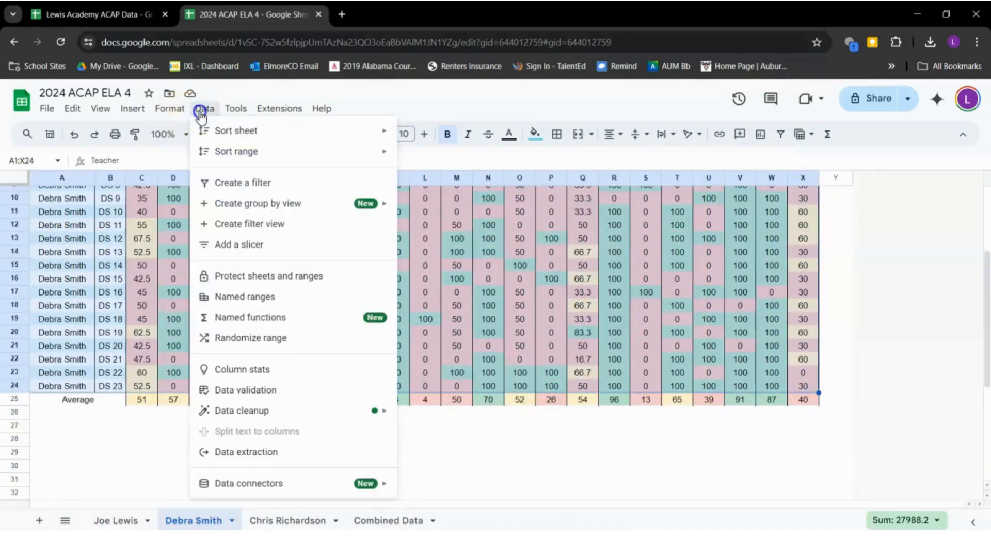
pyautogui.click(284, 222)
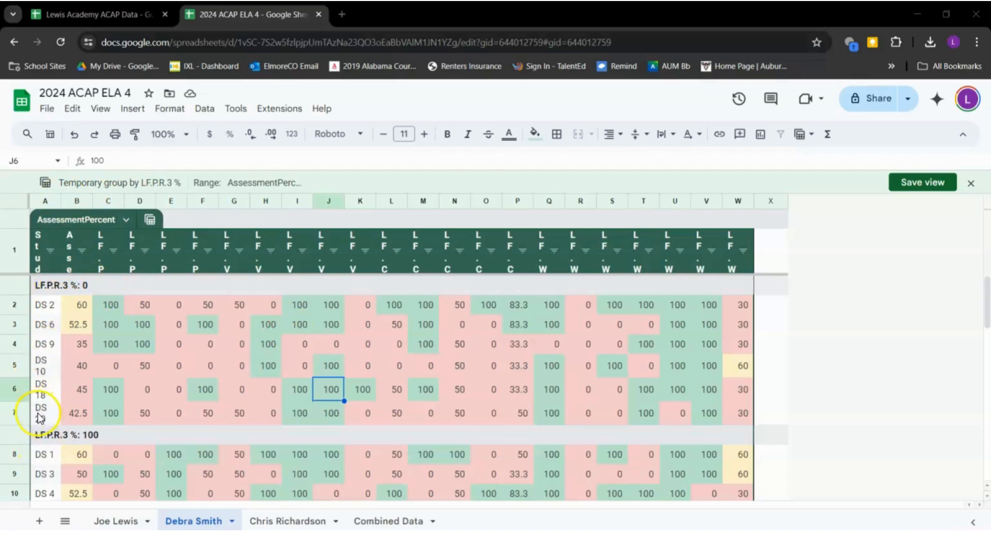
pyautogui.scroll(-1, 143, 416)
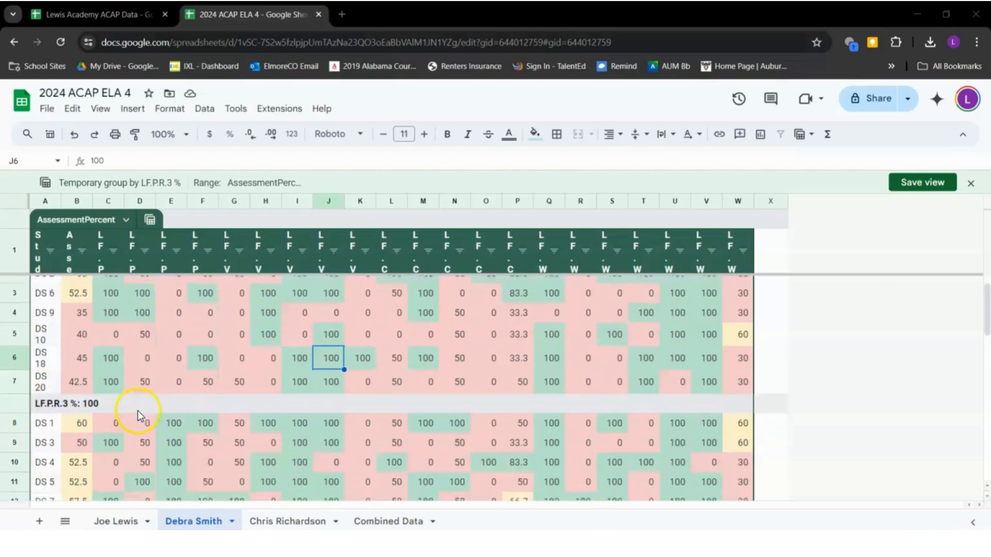
pyautogui.scroll(1, 140, 415)
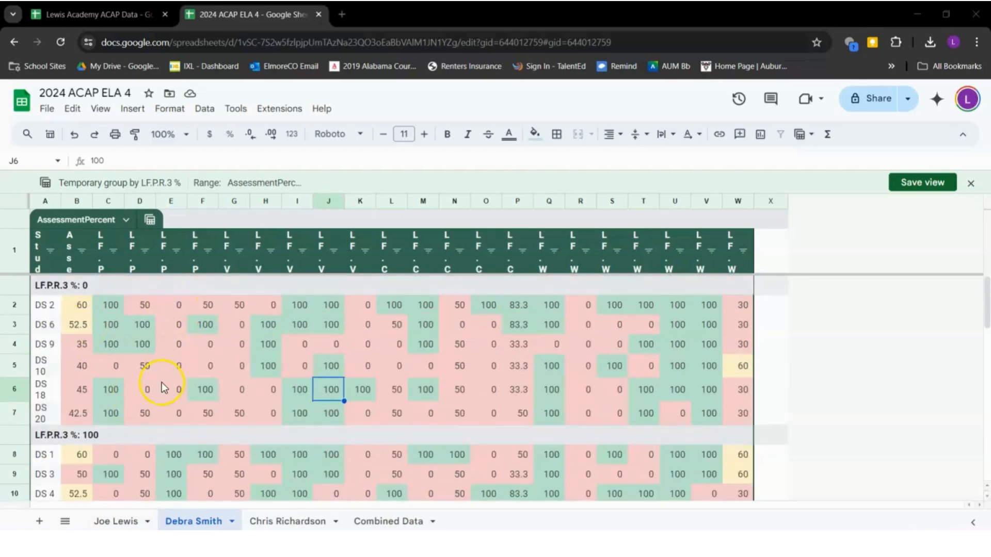
pyautogui.scroll(-5, 163, 370)
pyautogui.scroll(5, 162, 371)
# Bring up the AssessmentPercent table's list of views
pyautogui.click(126, 220)
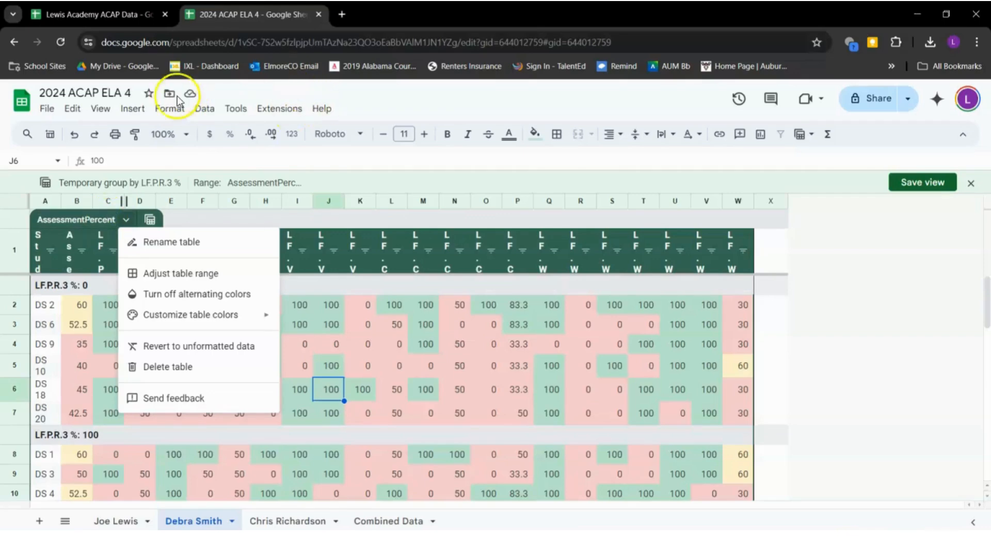
pyautogui.click(202, 109)
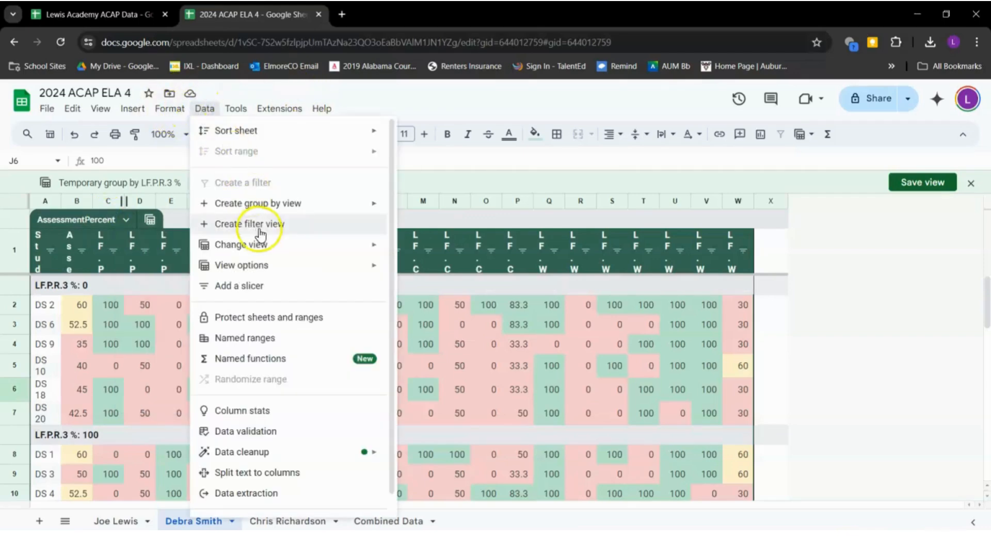
pyautogui.moveTo(263, 209)
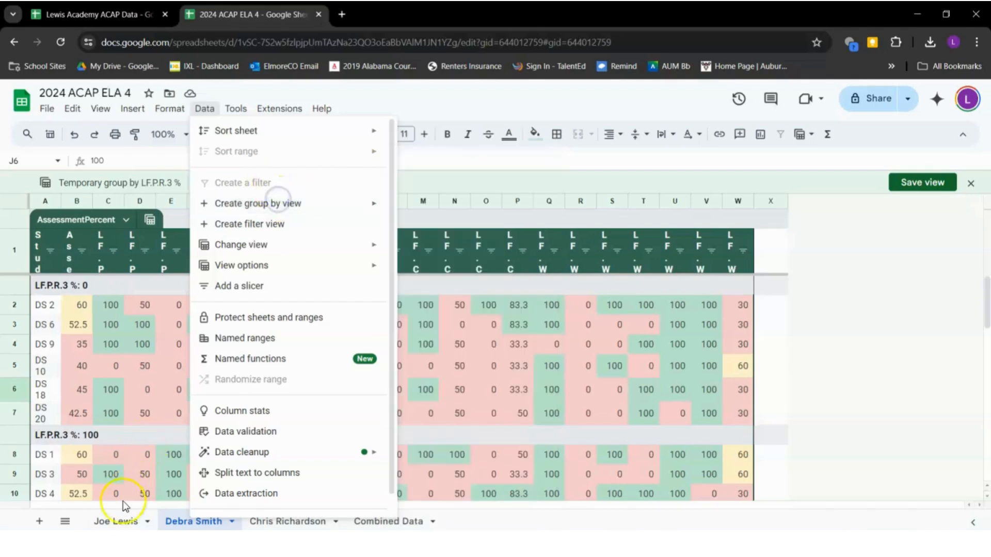
pyautogui.click(123, 352)
pyautogui.click(150, 219)
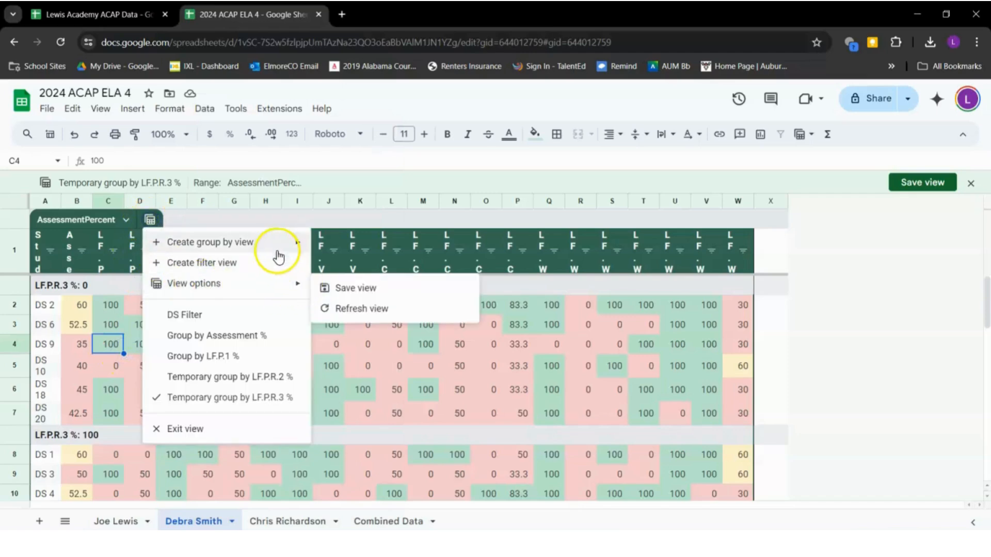
# Regroup the table by LF.W.W.36 scores into 0, 30 and 60 groups
pyautogui.moveTo(276, 253)
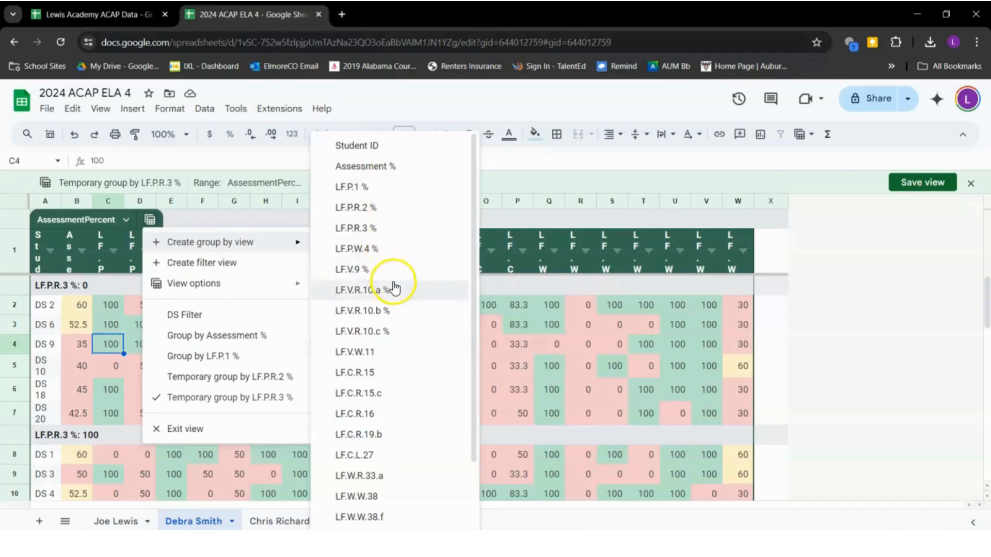
pyautogui.scroll(-2, 376, 411)
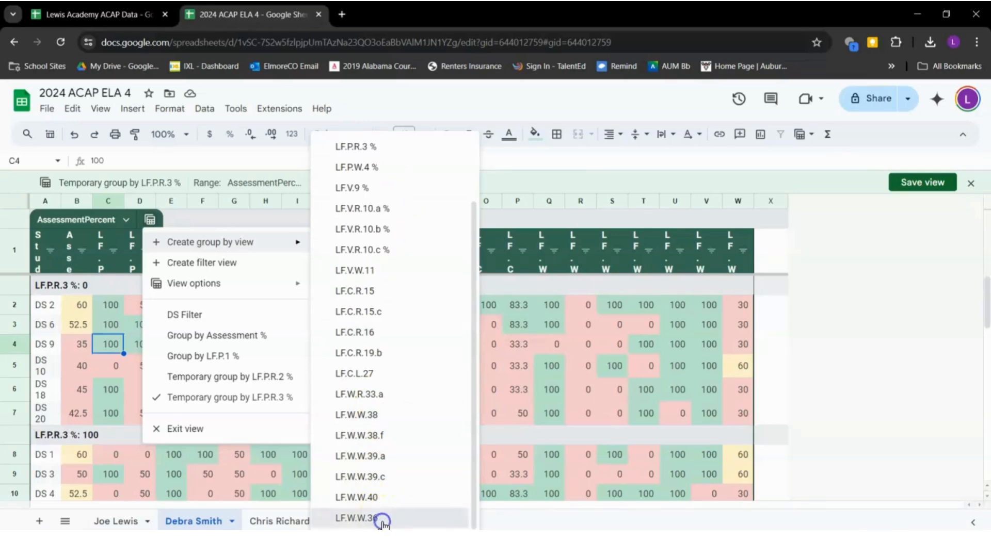
pyautogui.click(382, 524)
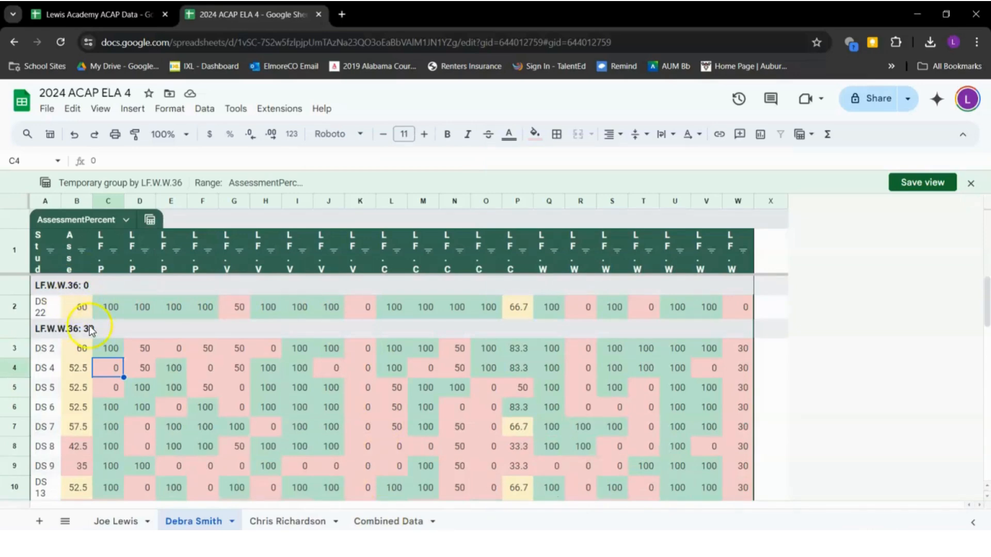
# Review the LF.W.W.36 groups by selecting ranges of student IDs
pyautogui.click(41, 309)
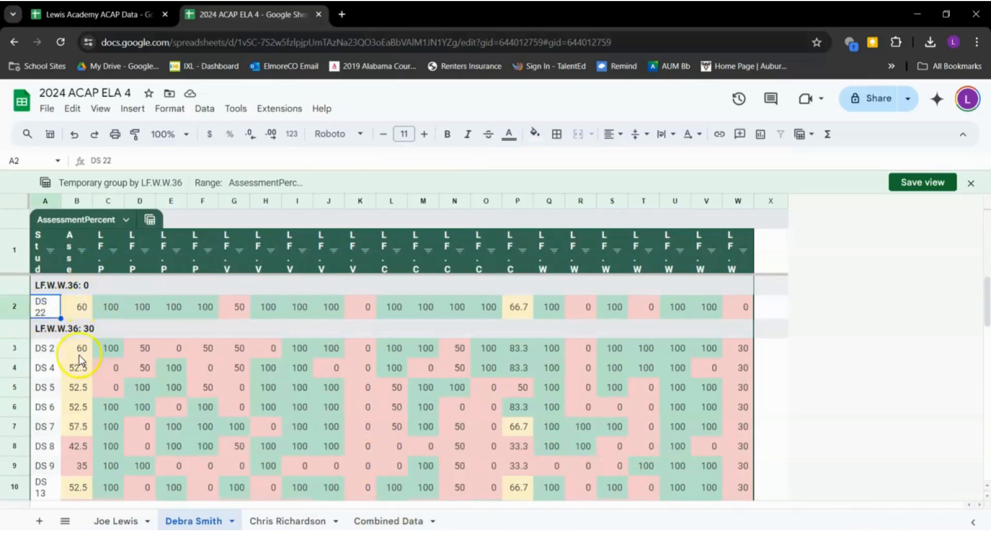
pyautogui.scroll(-1, 78, 355)
pyautogui.moveTo(57, 316); pyautogui.dragTo(44, 496)
pyautogui.scroll(-5, 144, 418)
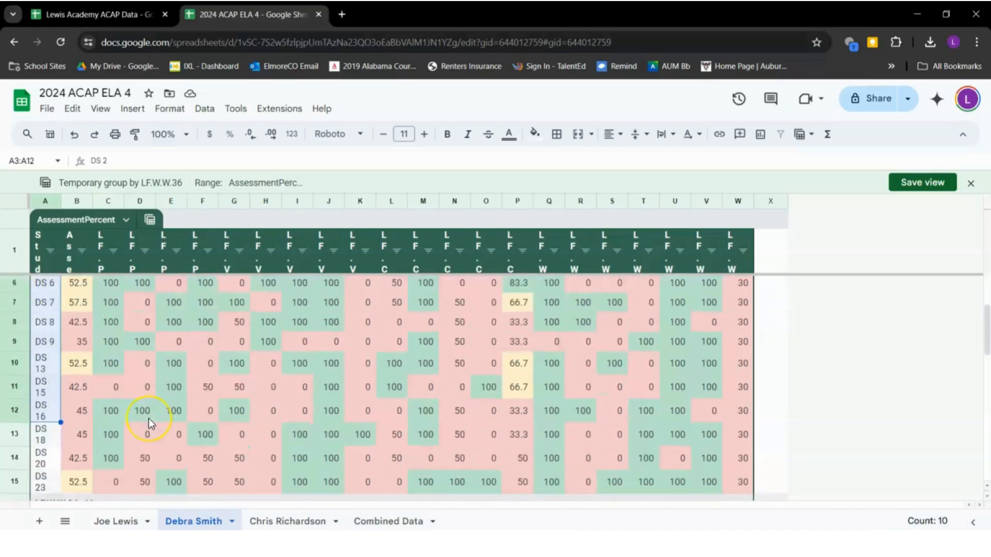
pyautogui.moveTo(44, 343); pyautogui.dragTo(122, 438)
pyautogui.click(157, 443)
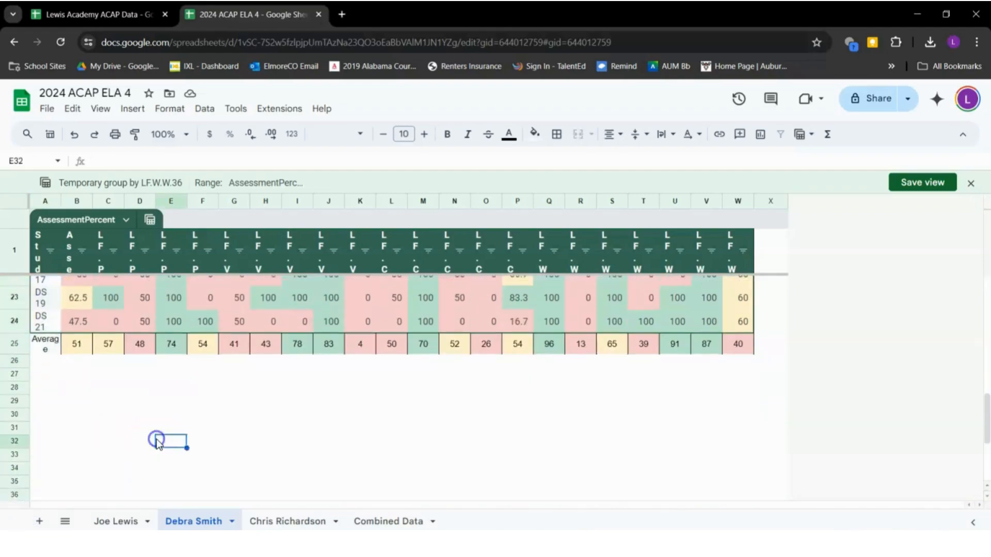
pyautogui.scroll(5, 156, 444)
pyautogui.scroll(5, 156, 444)
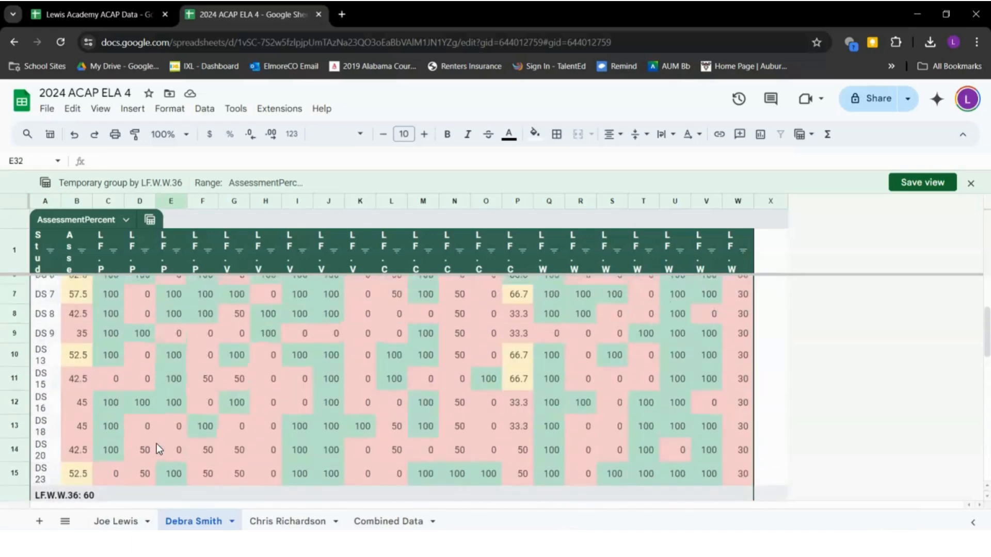
pyautogui.scroll(-4, 270, 426)
pyautogui.scroll(-3, 270, 426)
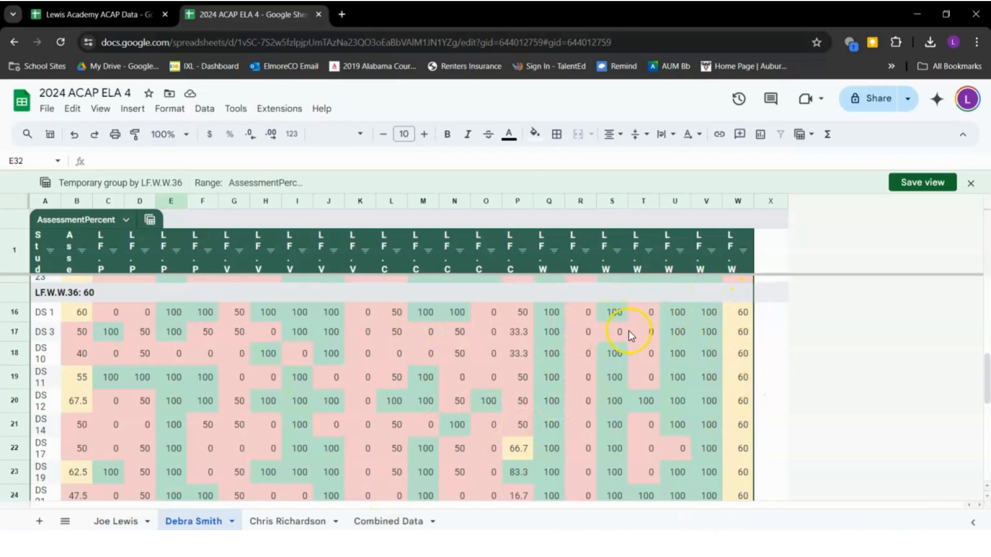
pyautogui.scroll(1, 630, 333)
pyautogui.scroll(5, 629, 336)
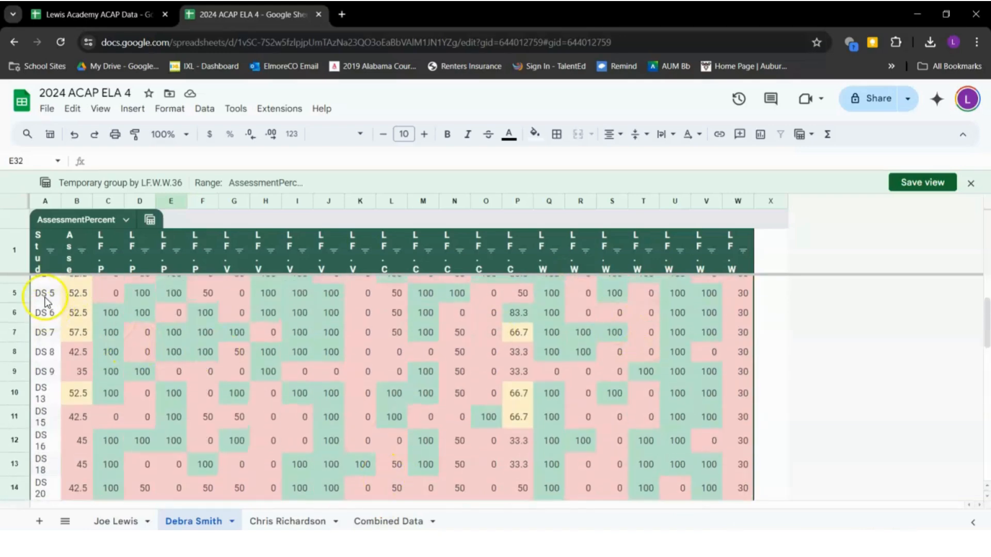
pyautogui.moveTo(45, 300); pyautogui.dragTo(40, 464)
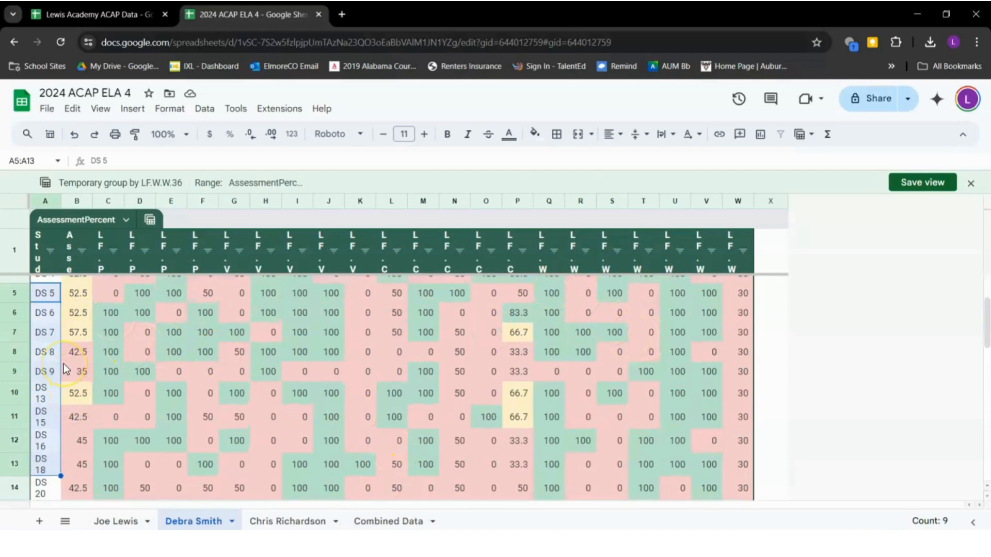
pyautogui.scroll(3, 64, 363)
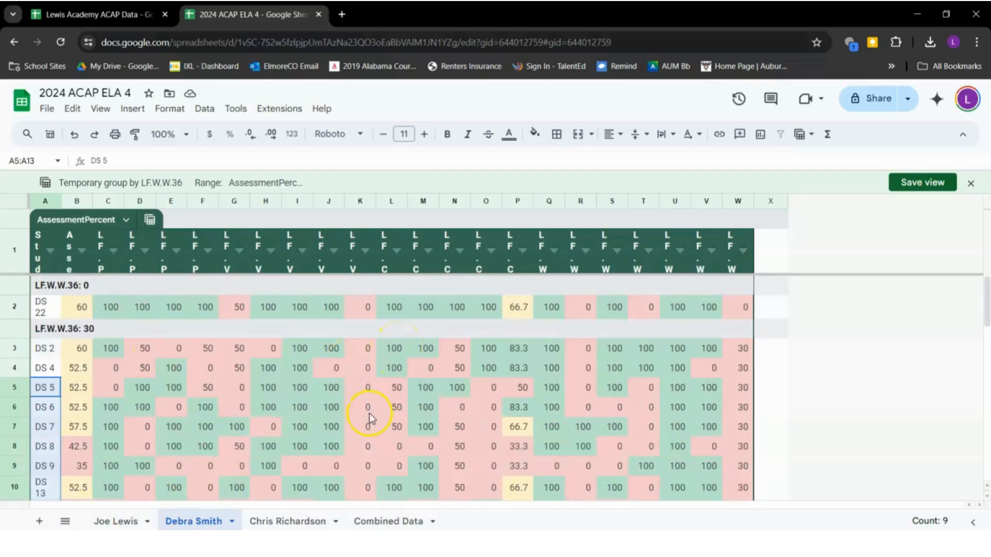
# On the second teacher's sheet, select Student ID through the last score column, B1:X15
pyautogui.click(263, 522)
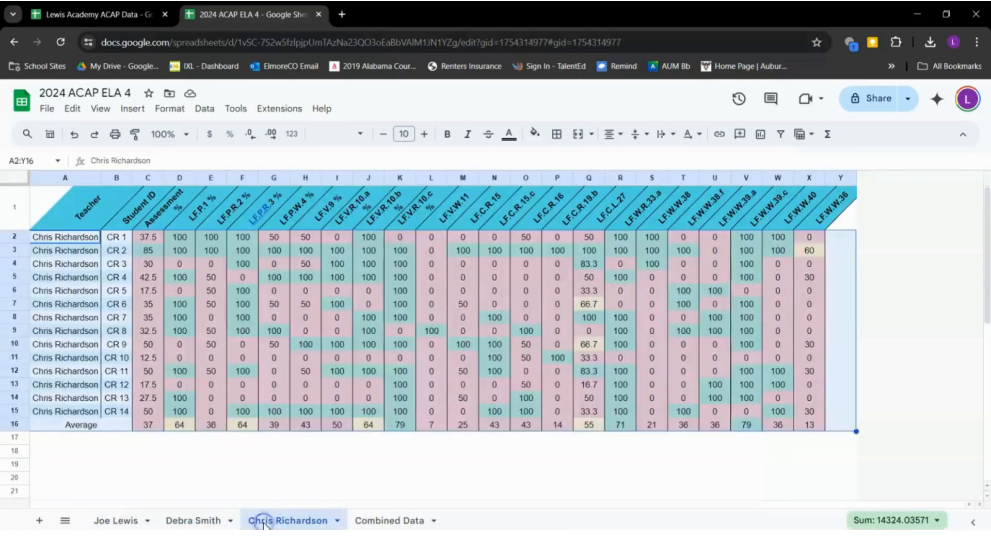
pyautogui.click(329, 349)
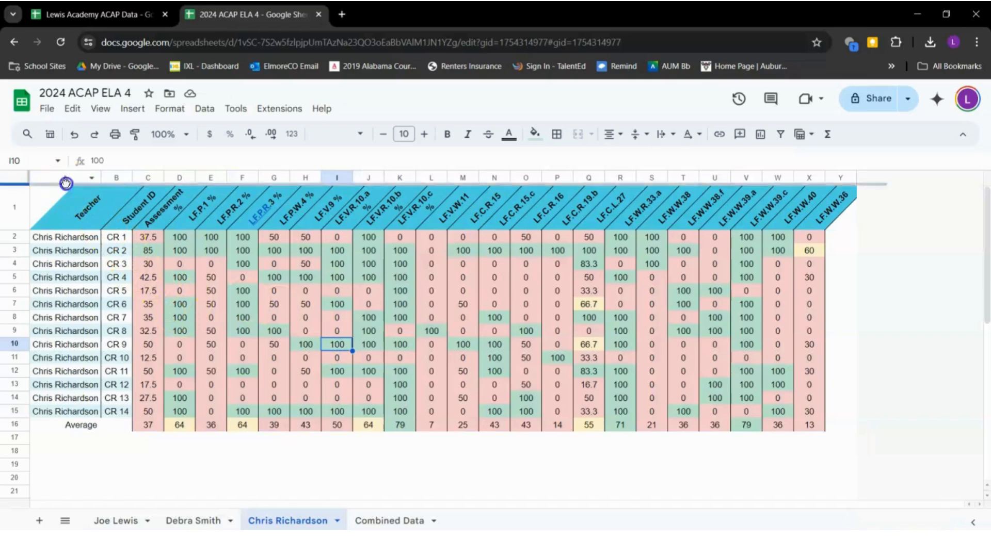
pyautogui.click(66, 184)
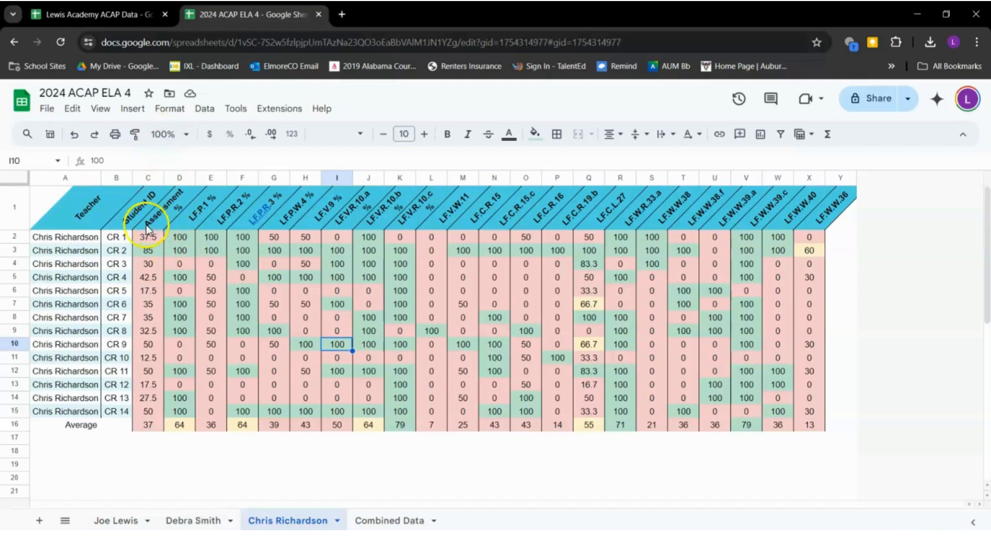
pyautogui.moveTo(146, 227); pyautogui.dragTo(804, 417)
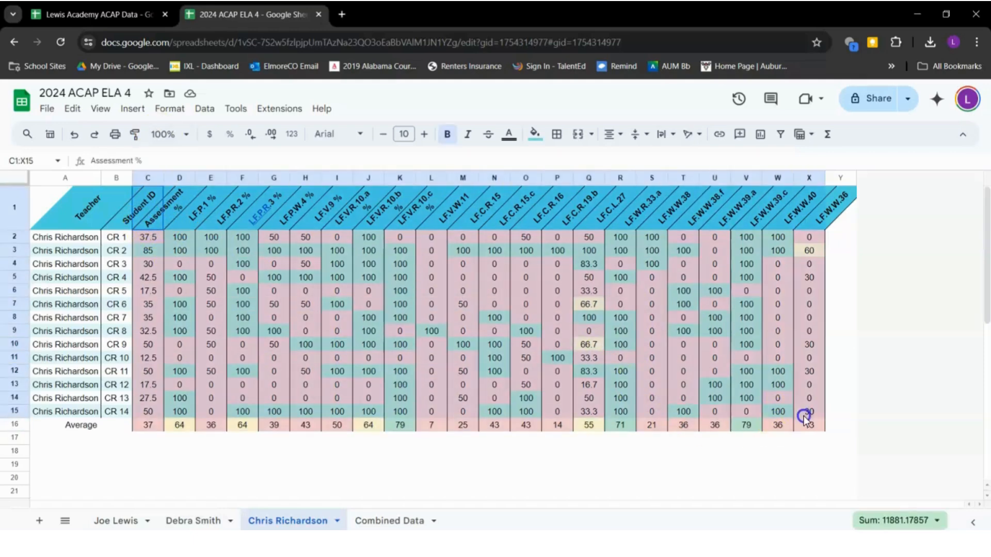
pyautogui.click(120, 227)
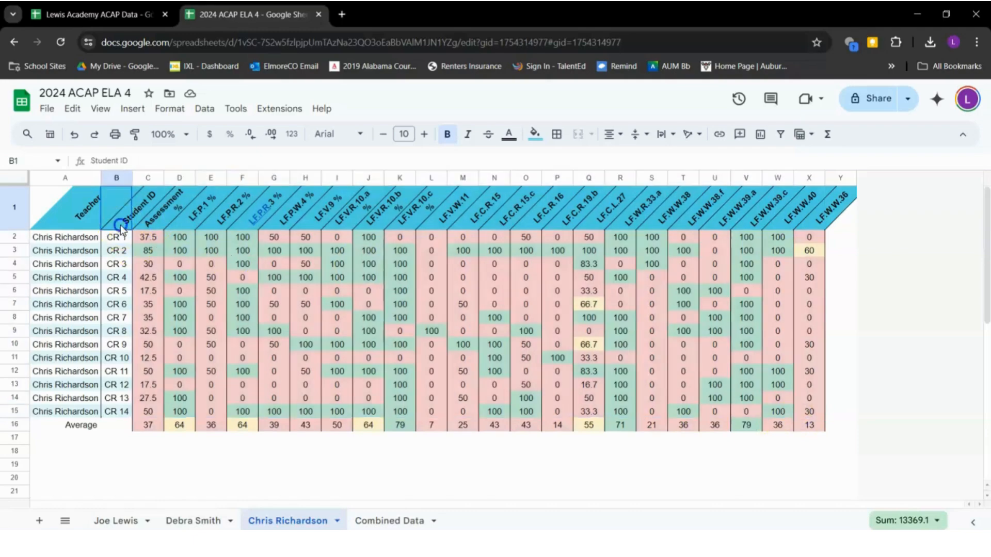
pyautogui.moveTo(120, 227); pyautogui.dragTo(796, 416)
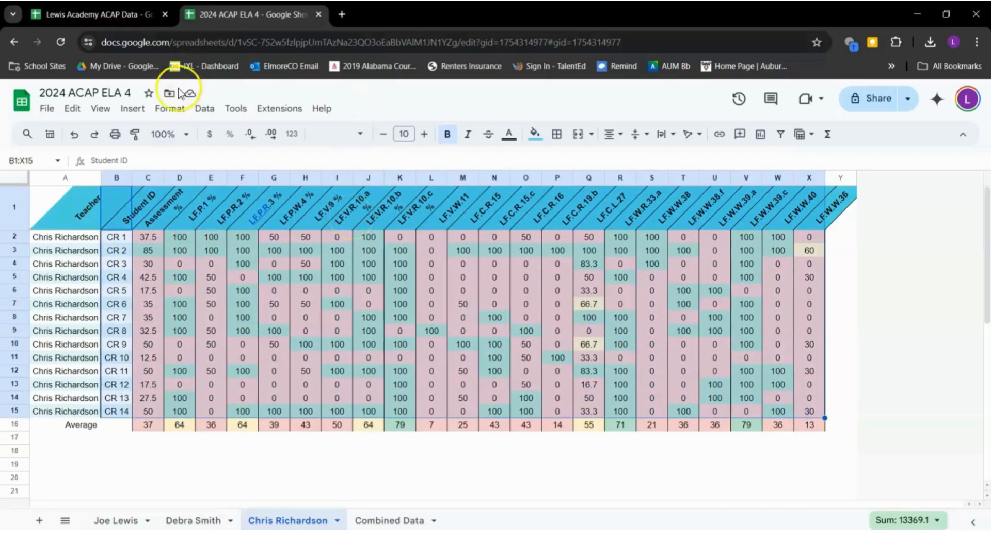
pyautogui.click(205, 111)
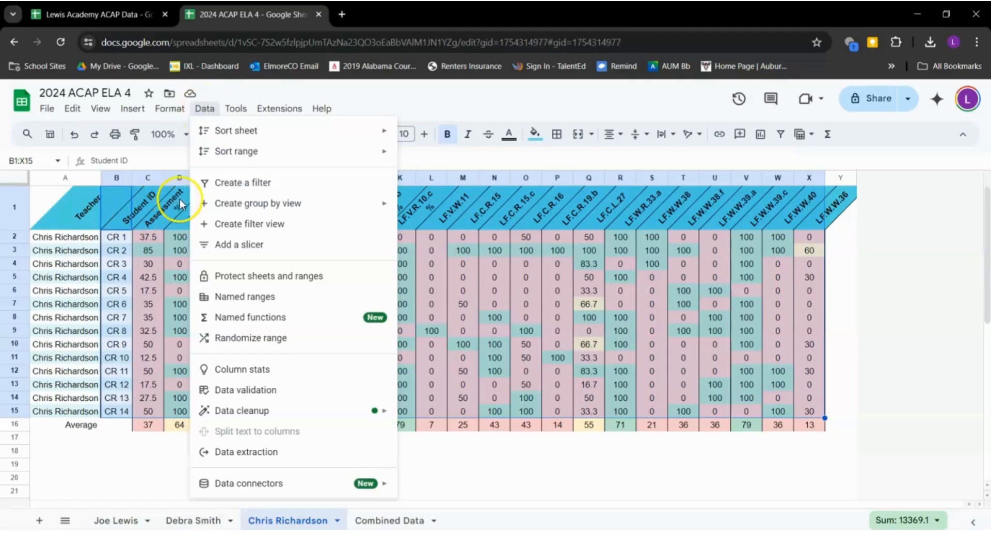
pyautogui.moveTo(317, 205)
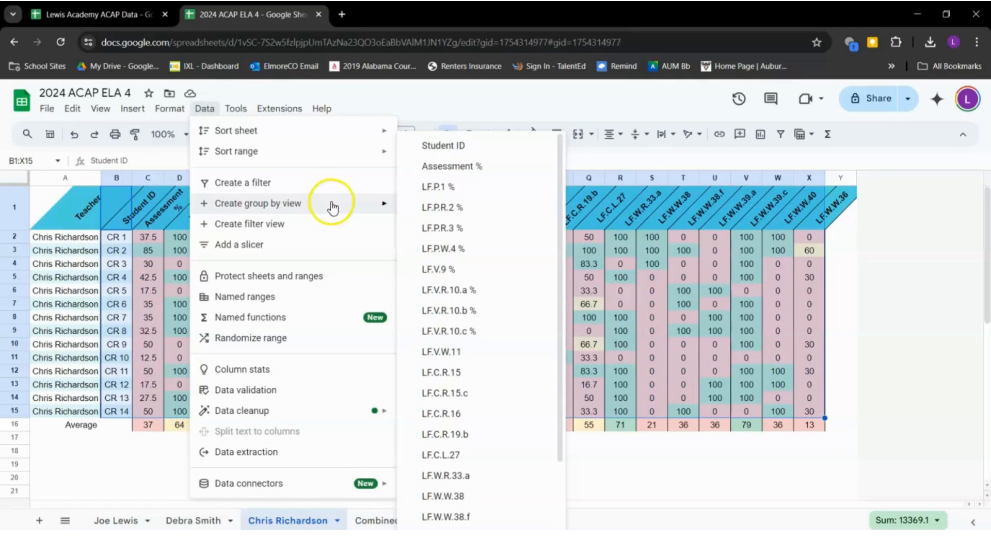
pyautogui.click(487, 153)
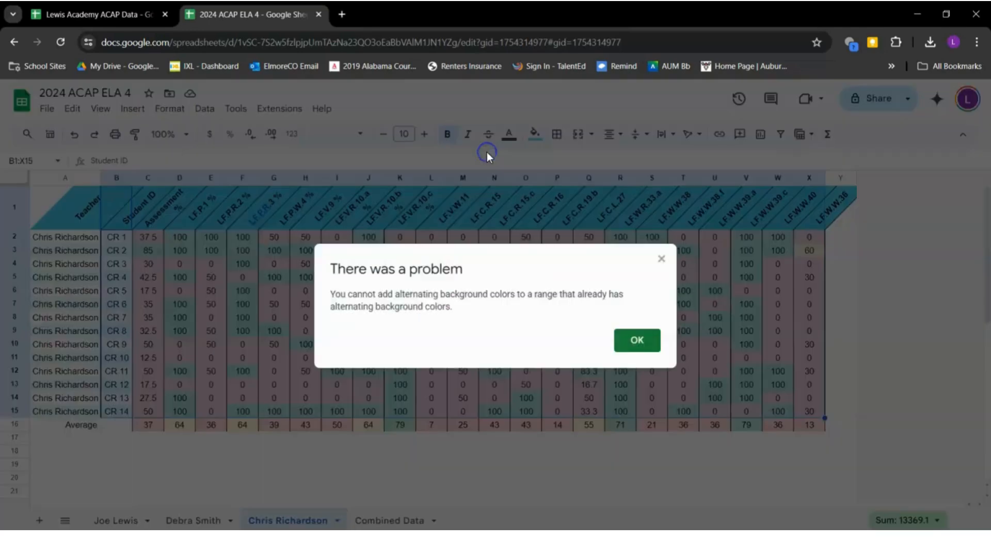
pyautogui.click(629, 352)
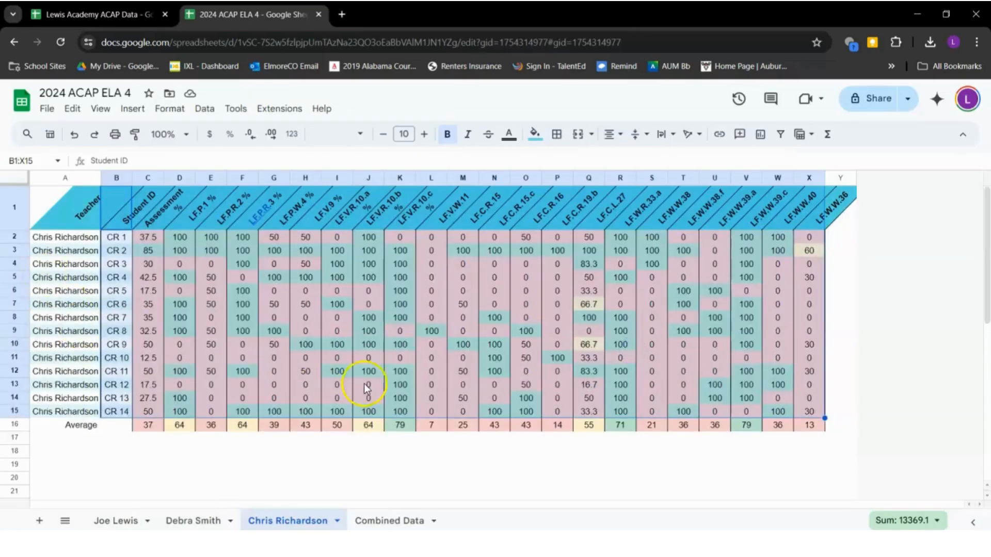
pyautogui.click(148, 404)
# Select the whole sheet and remove alternating colours from the header row
pyautogui.click(15, 177)
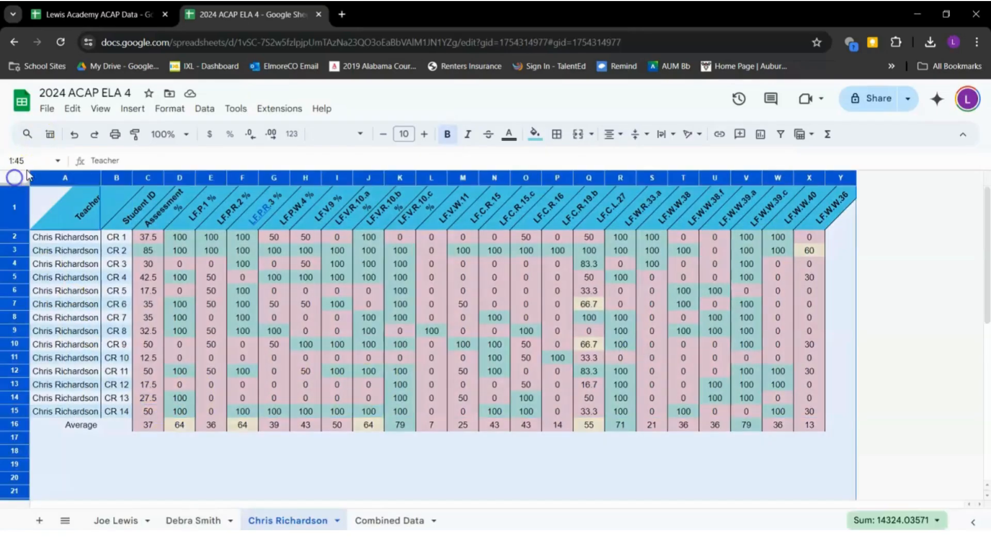
pyautogui.click(168, 108)
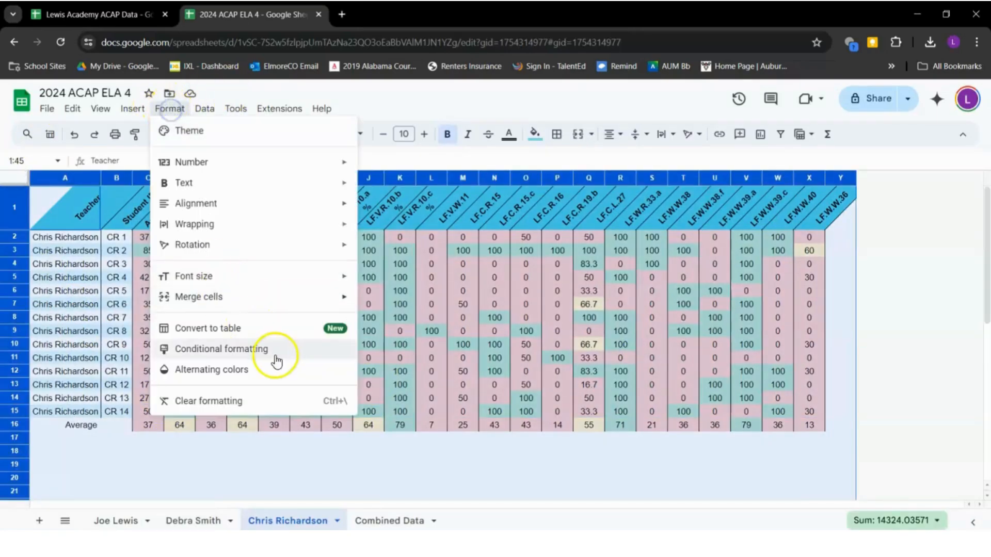
pyautogui.click(282, 374)
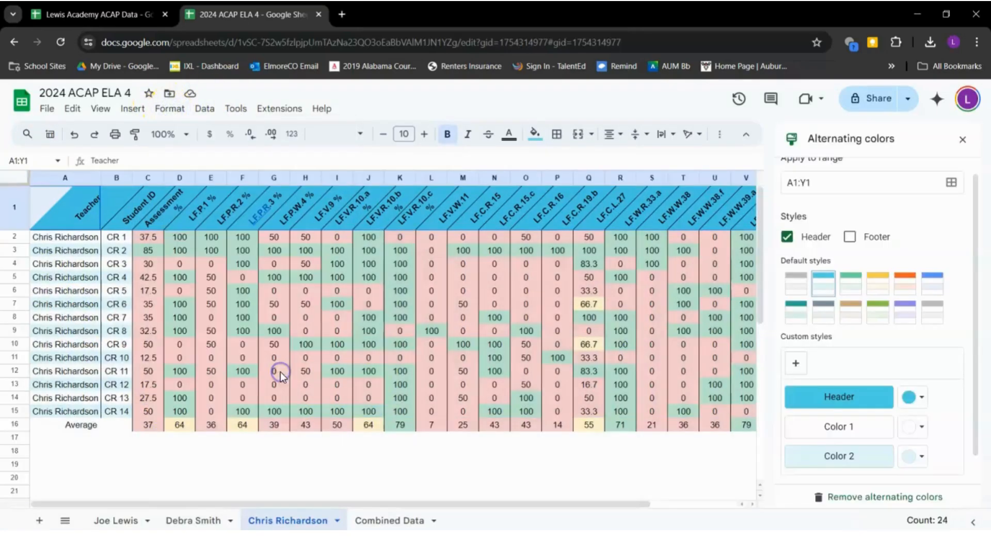
pyautogui.click(880, 495)
# Unmerge the Average label cells A16:B16
pyautogui.click(86, 429)
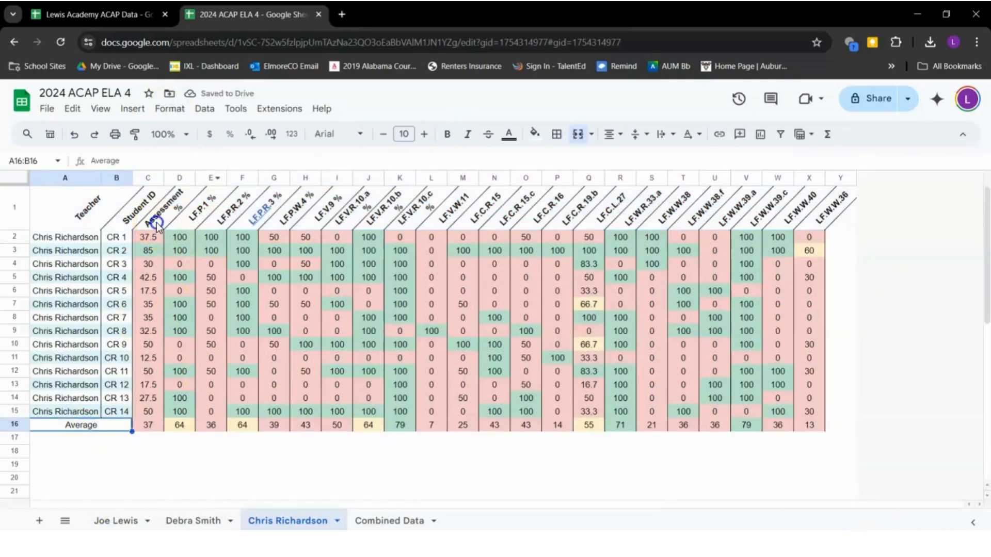
pyautogui.moveTo(148, 216); pyautogui.dragTo(526, 369)
pyautogui.click(112, 427)
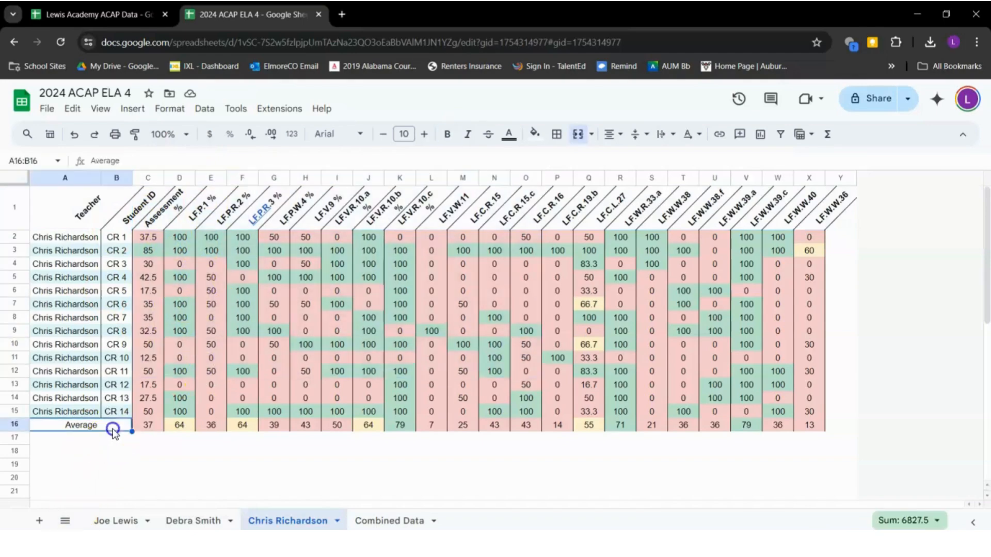
pyautogui.click(577, 134)
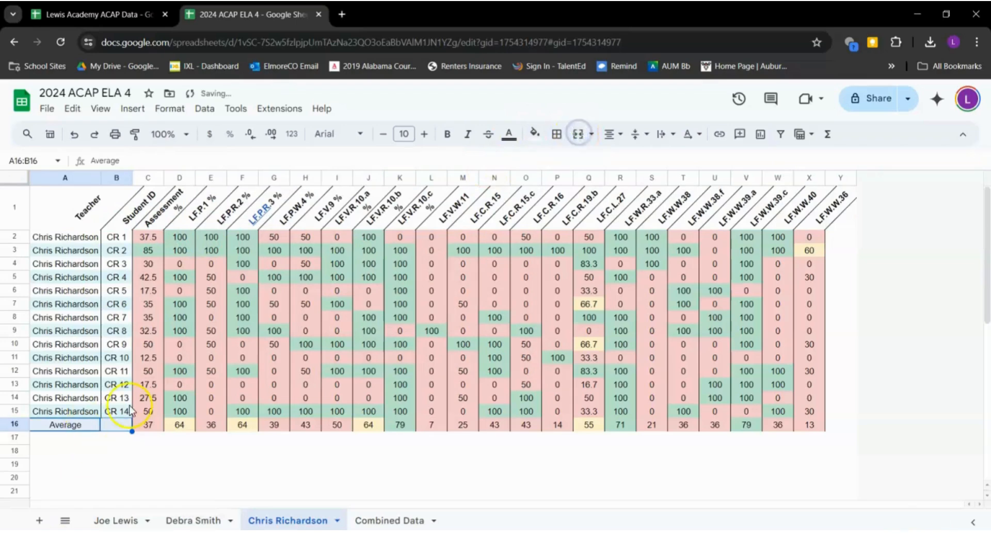
# Try a group-by view on B1:X15 and dismiss the alternating colours error
pyautogui.click(147, 412)
pyautogui.moveTo(117, 209); pyautogui.dragTo(821, 415)
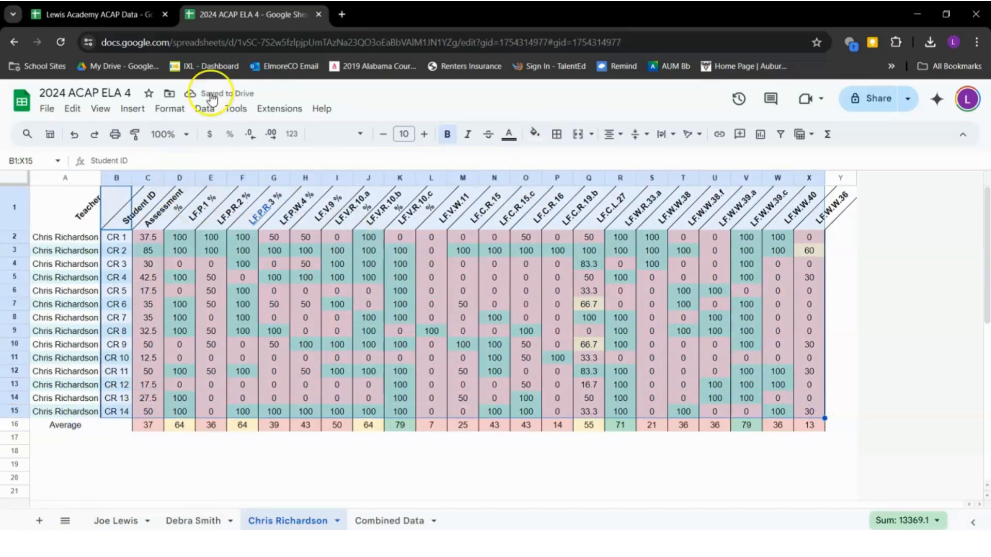
pyautogui.click(204, 108)
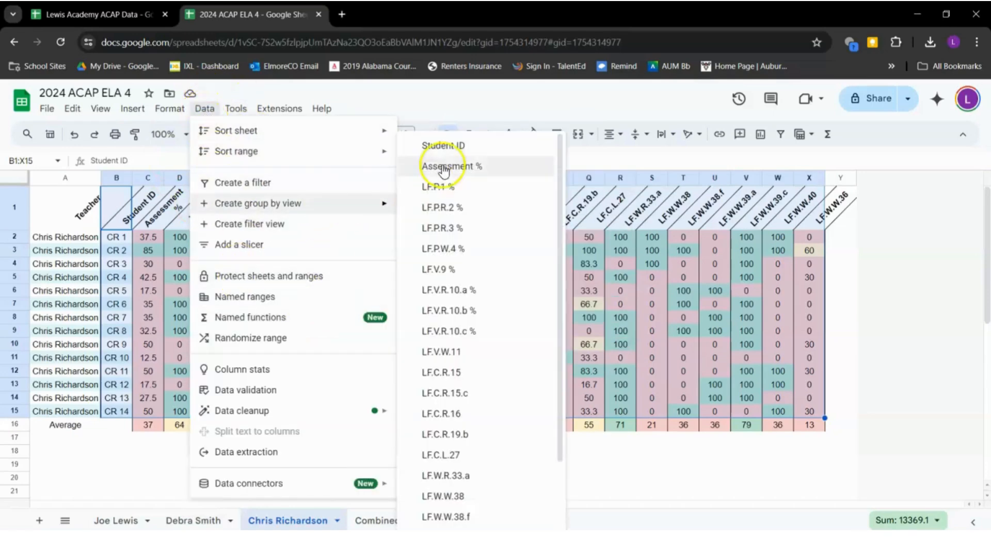
pyautogui.click(447, 147)
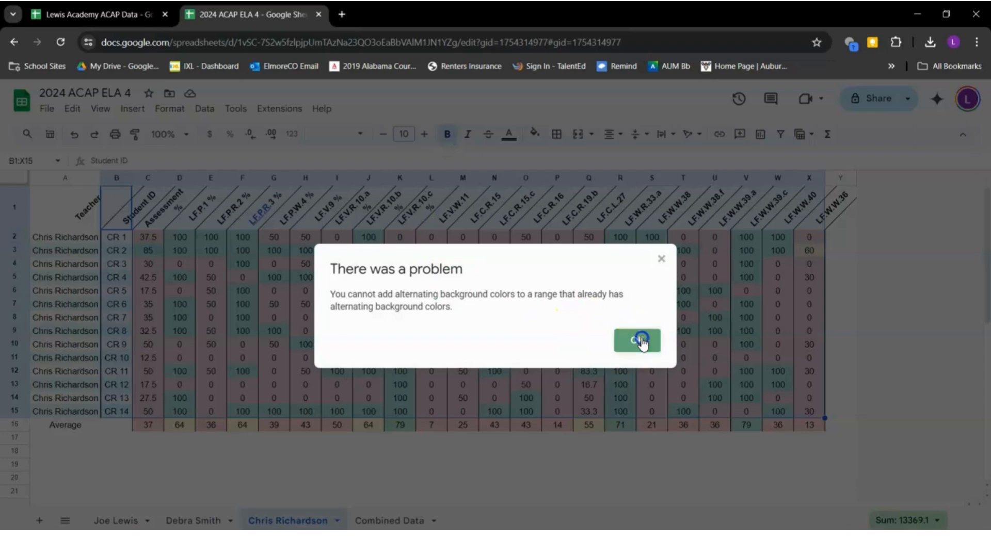
pyautogui.click(637, 340)
# Remove alternating colours from the data area A1:Y18, then reselect B1:X15
pyautogui.click(840, 438)
pyautogui.moveTo(845, 454); pyautogui.dragTo(53, 198)
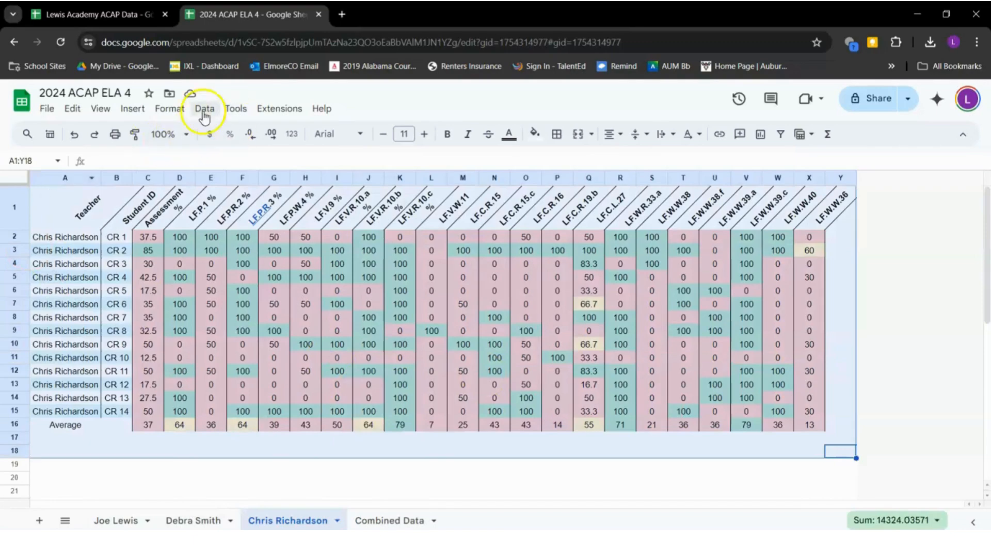
pyautogui.click(169, 108)
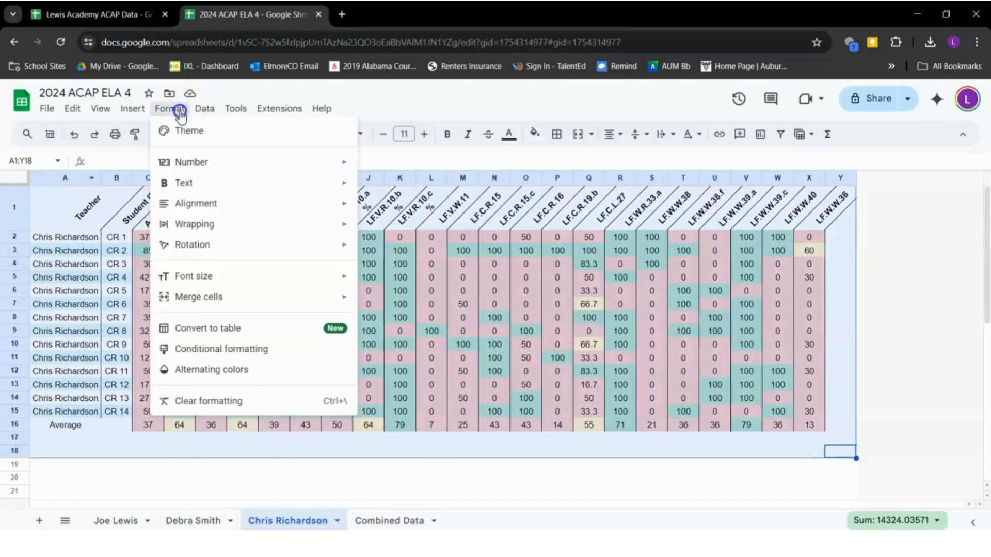
pyautogui.click(283, 369)
pyautogui.click(853, 498)
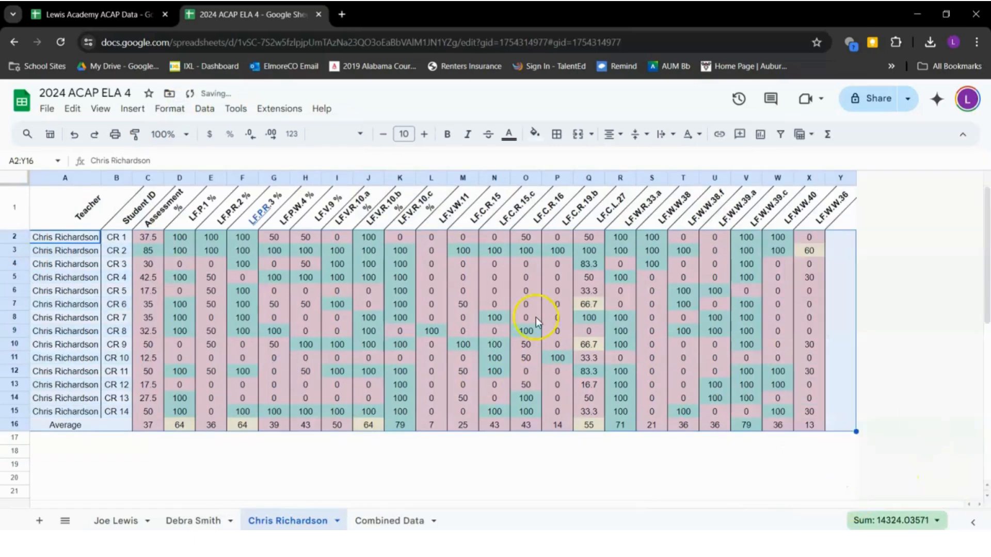
pyautogui.click(244, 309)
pyautogui.moveTo(118, 214); pyautogui.dragTo(820, 413)
# Turn B1:X15 into Table1 with a temporary group-by view on Student ID
pyautogui.click(202, 108)
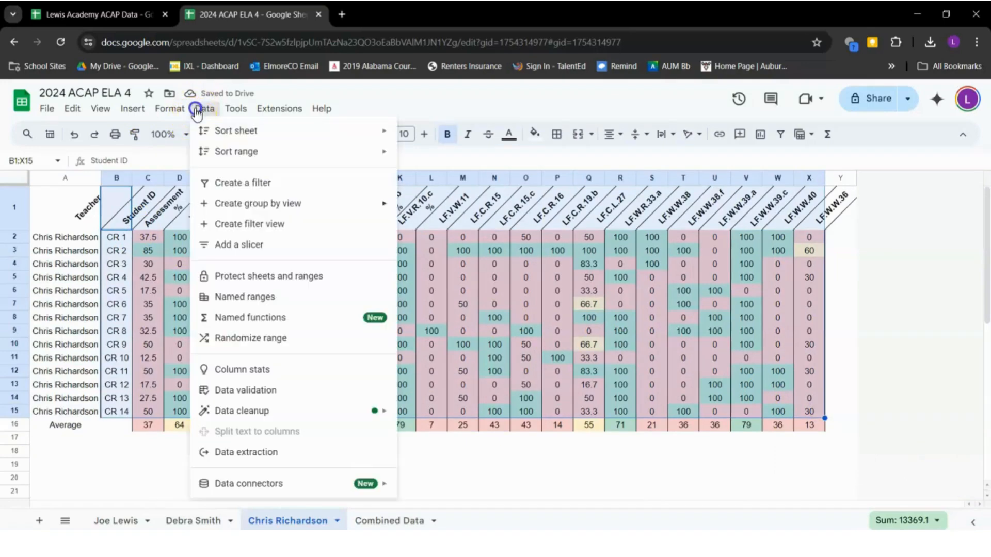
pyautogui.moveTo(250, 160)
pyautogui.moveTo(343, 204)
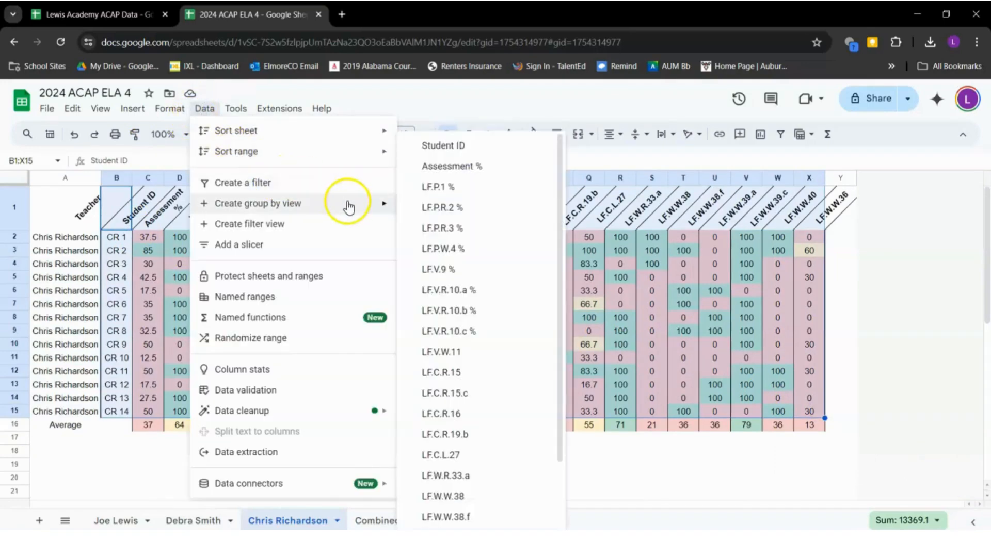
pyautogui.click(452, 149)
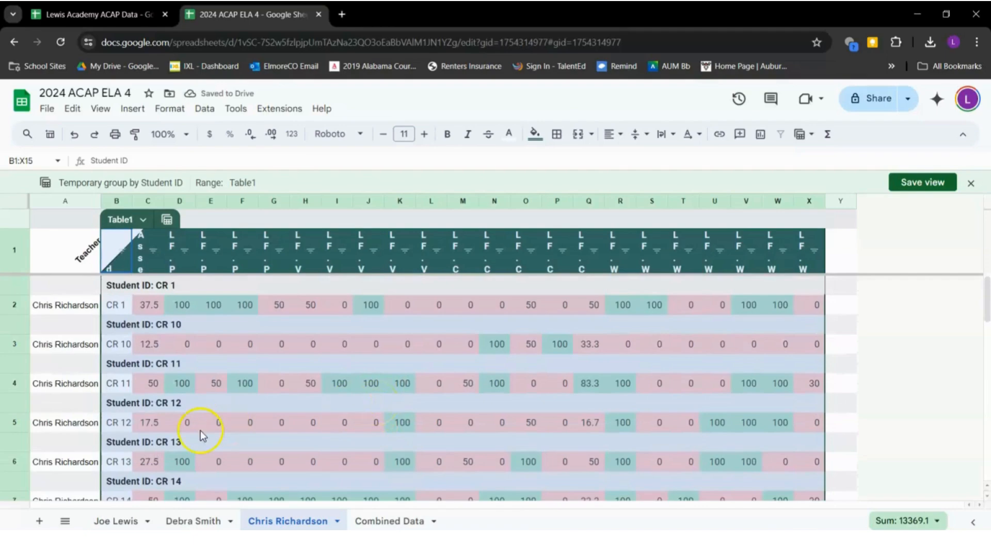
pyautogui.click(167, 223)
# Regroup Table1 by Assessment %
pyautogui.moveTo(310, 242)
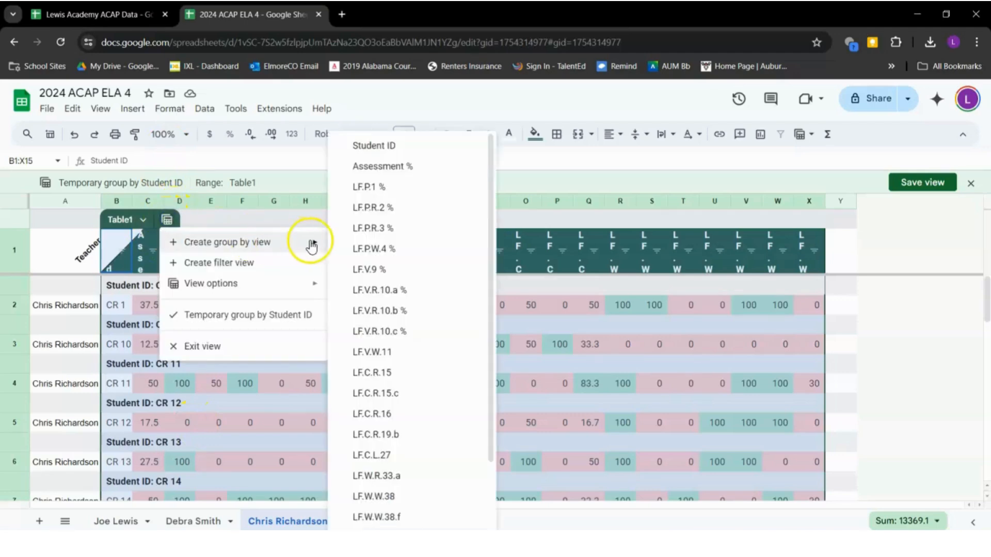
pyautogui.click(380, 166)
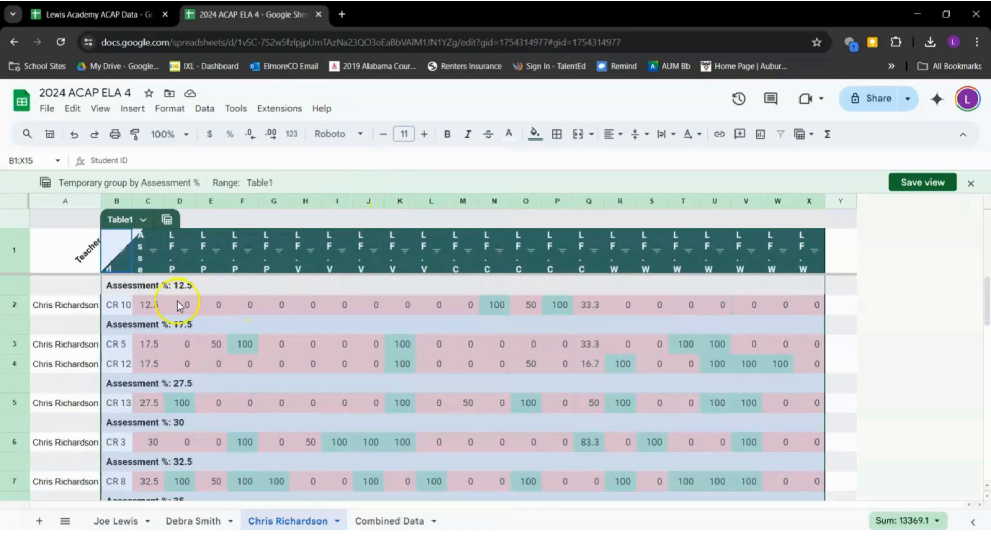
pyautogui.scroll(-4, 187, 367)
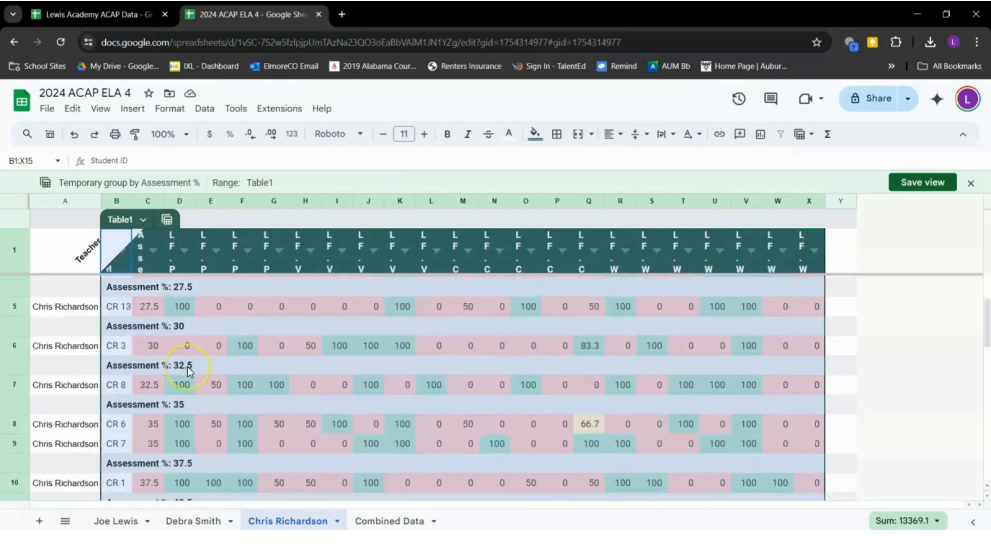
pyautogui.scroll(4, 187, 366)
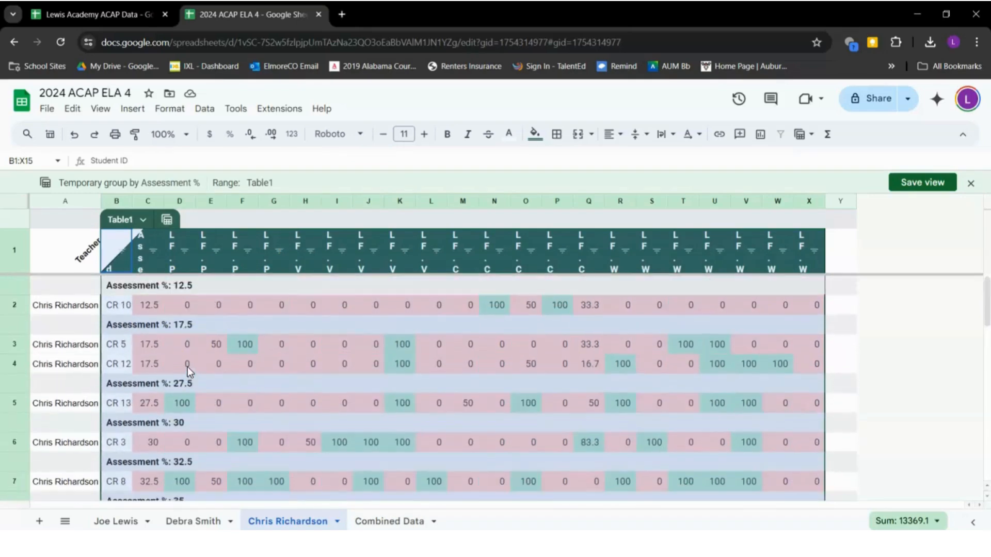
# Regroup Table1 by LF.W.W.36 into 0, 30 and 60 groups
pyautogui.click(166, 221)
pyautogui.moveTo(294, 251)
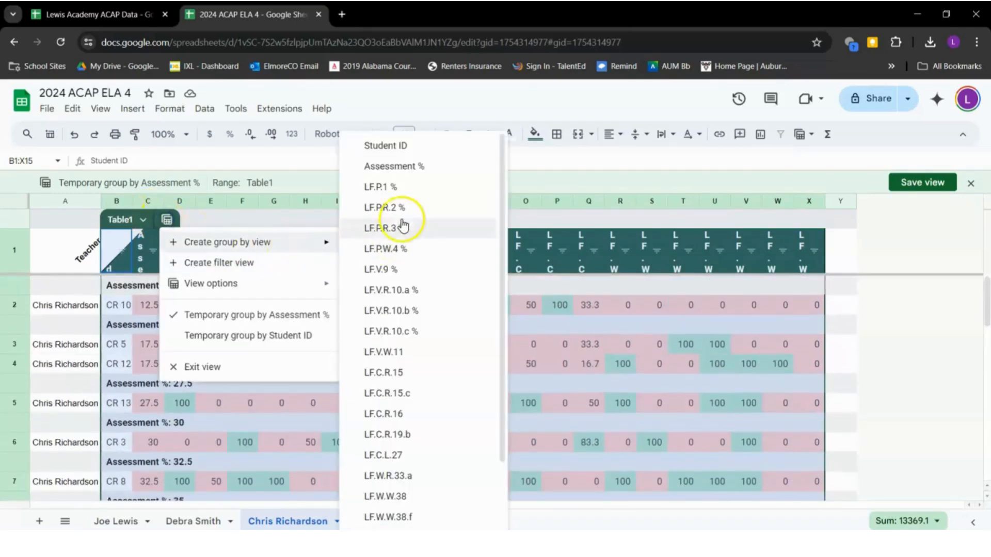
pyautogui.scroll(-2, 394, 516)
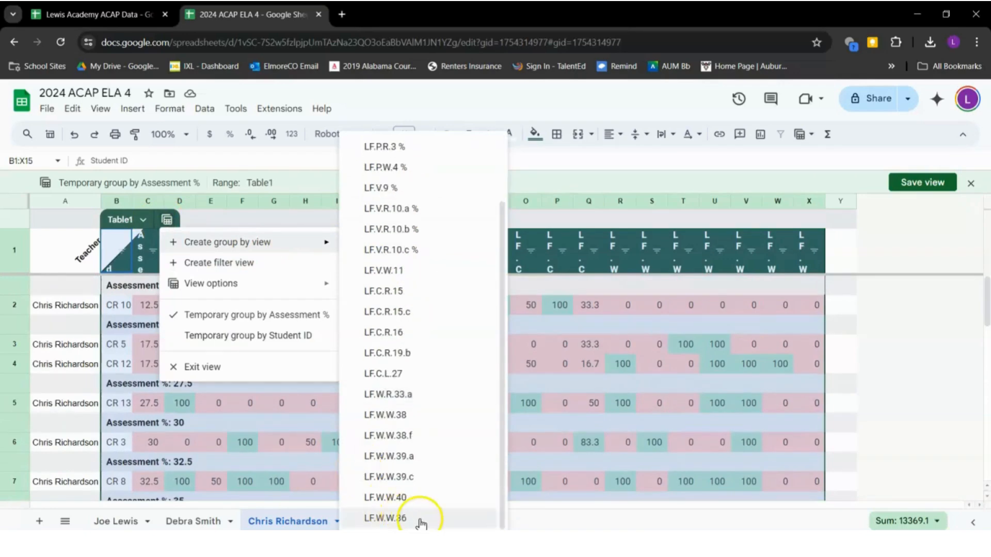
pyautogui.click(412, 518)
pyautogui.scroll(-1, 214, 361)
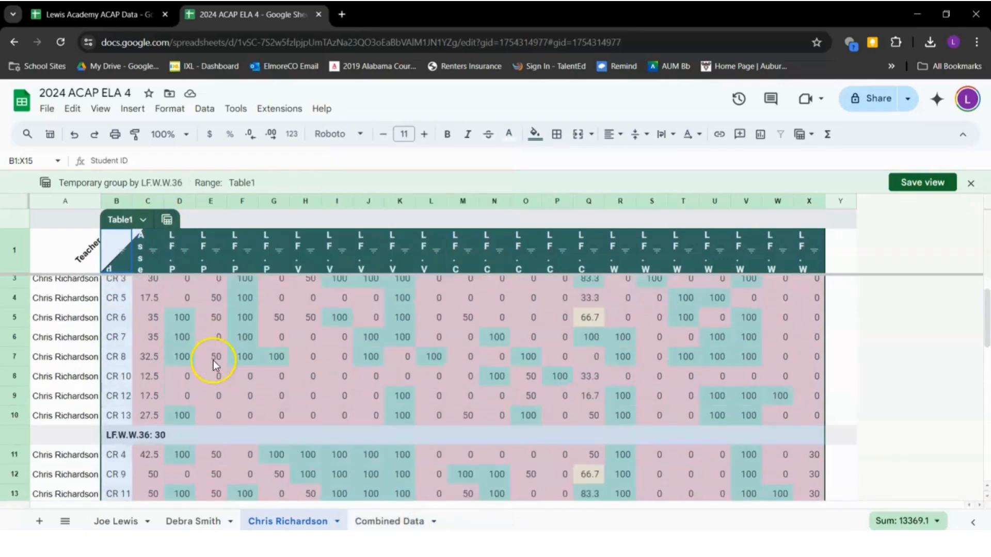
pyautogui.scroll(1, 214, 363)
# Inspect the 0 group's IDs and LF.W.W.36 scores, then one student's scores including 60
pyautogui.click(789, 304)
pyautogui.moveTo(814, 306); pyautogui.dragTo(824, 488)
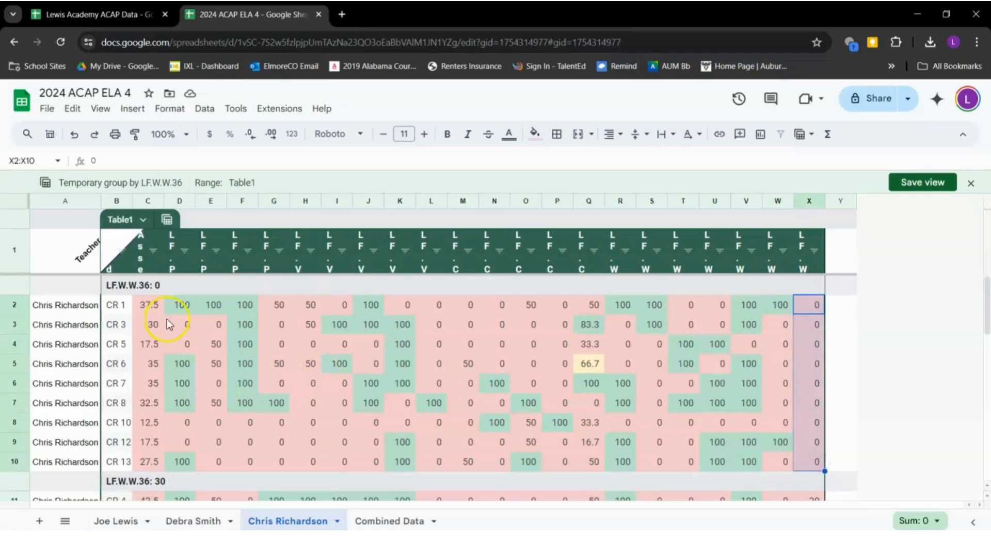
pyautogui.moveTo(115, 306); pyautogui.dragTo(111, 451)
pyautogui.scroll(-4, 109, 449)
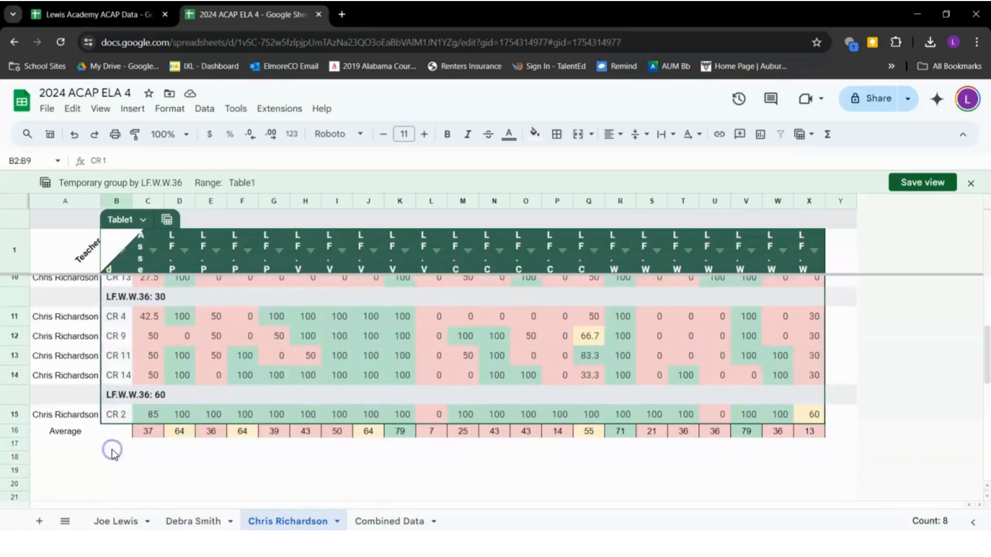
pyautogui.click(117, 414)
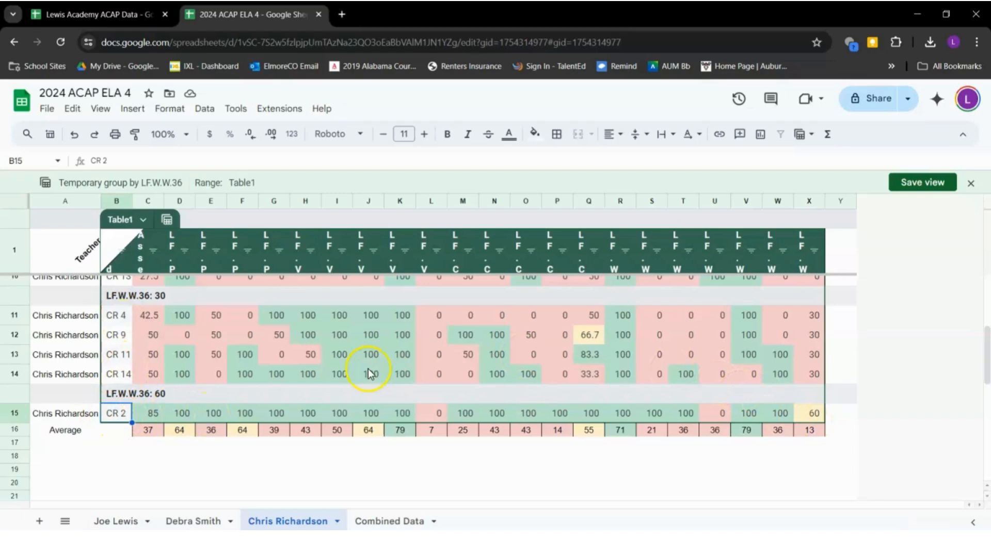
pyautogui.click(155, 417)
pyautogui.moveTo(156, 418); pyautogui.dragTo(338, 413)
pyautogui.click(708, 422)
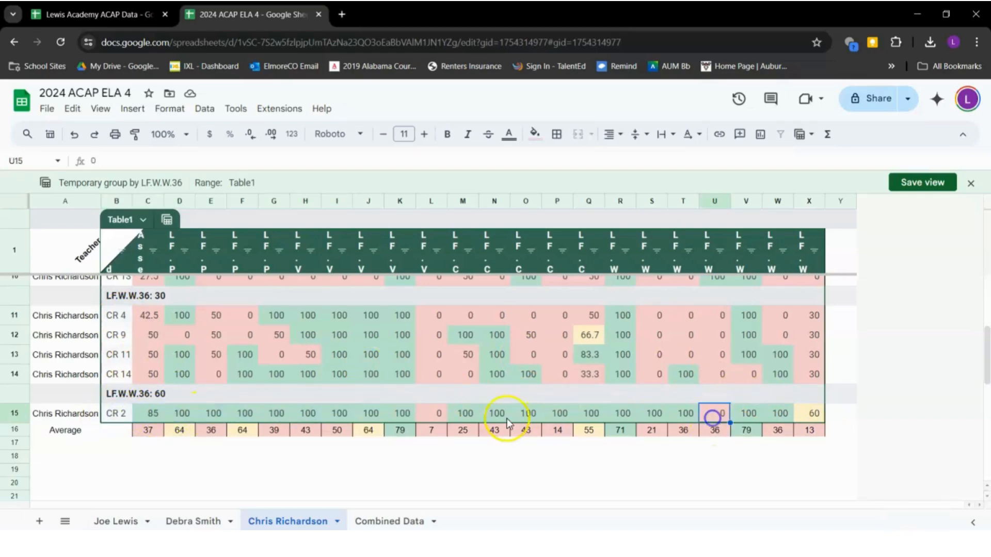
pyautogui.click(437, 419)
pyautogui.click(814, 413)
pyautogui.scroll(2, 815, 412)
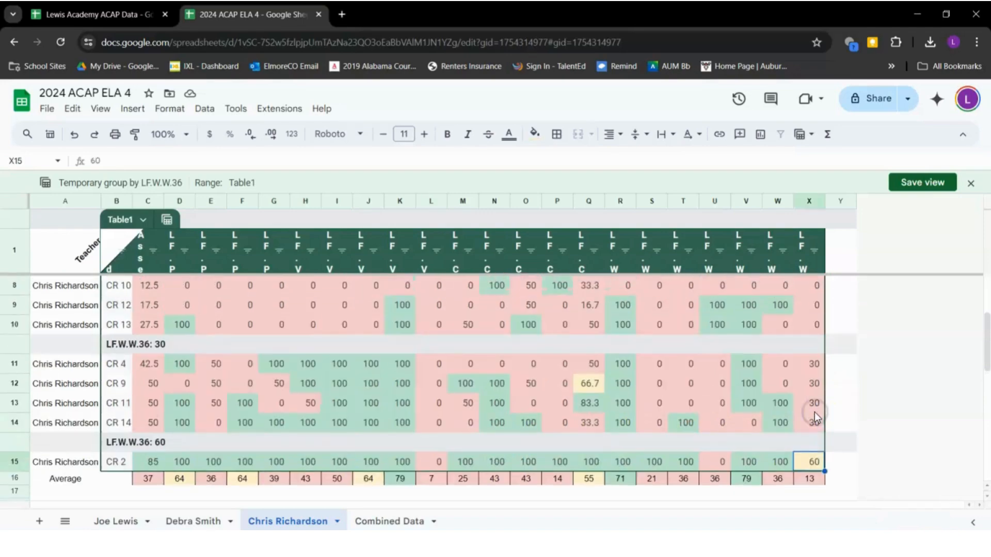
pyautogui.scroll(3, 707, 382)
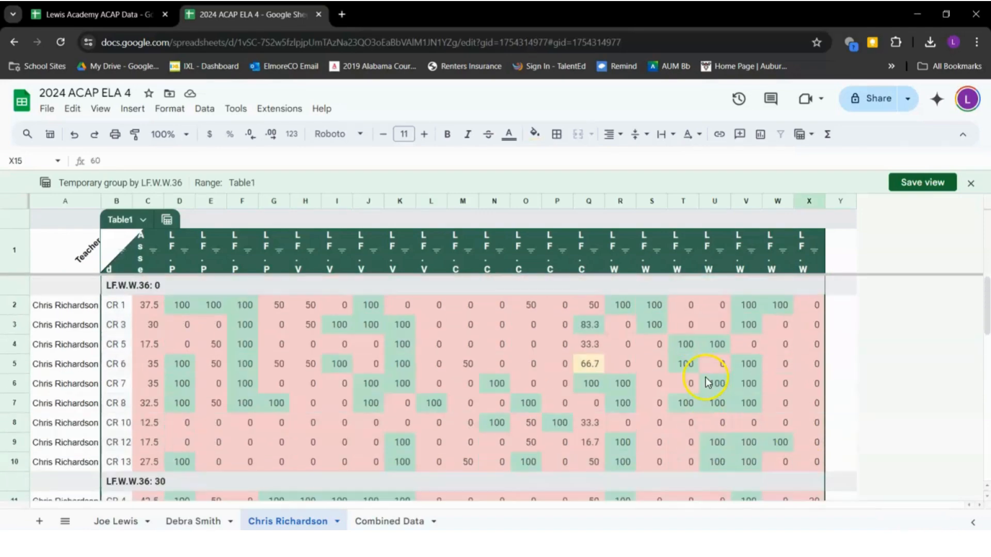
# Regroup Table1 by LF.P.1 % into a 0 group and a 100 group
pyautogui.click(167, 220)
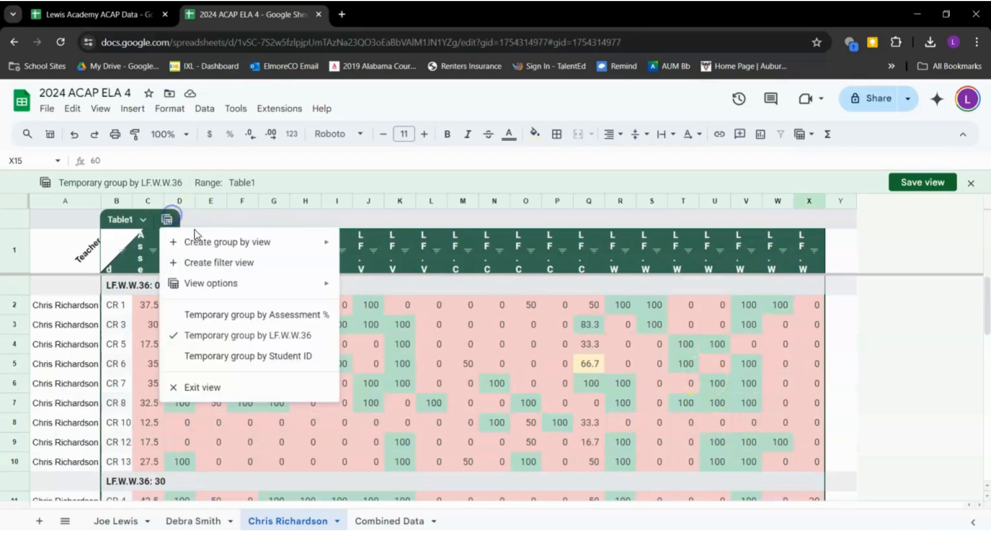
pyautogui.moveTo(327, 239)
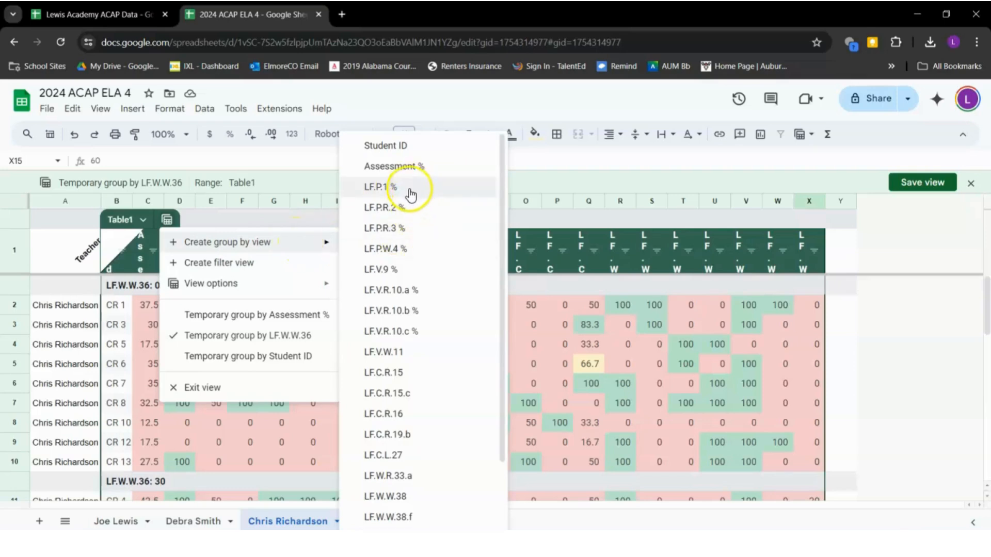
pyautogui.click(411, 195)
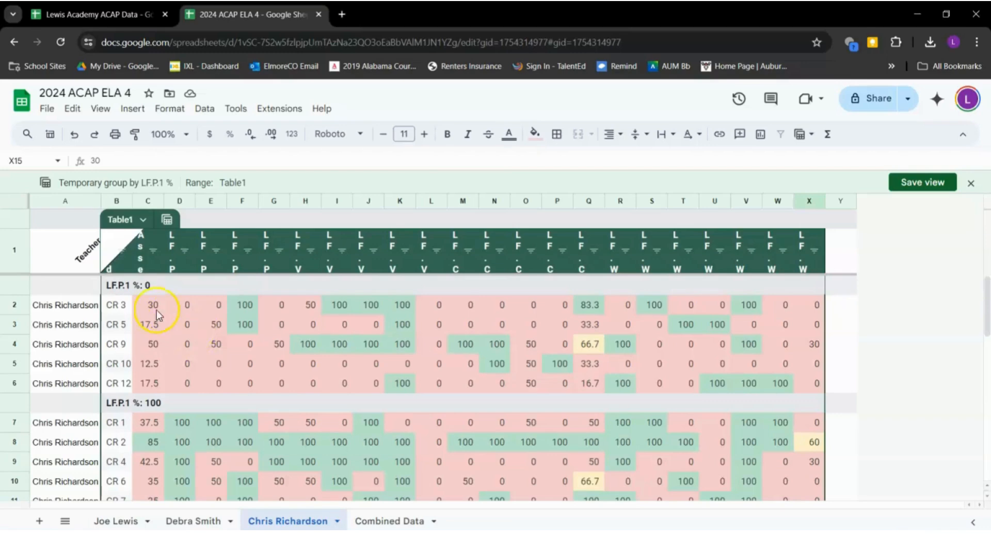
# Compare the column D scores of the 0 and 100 groups
pyautogui.moveTo(185, 305); pyautogui.dragTo(187, 374)
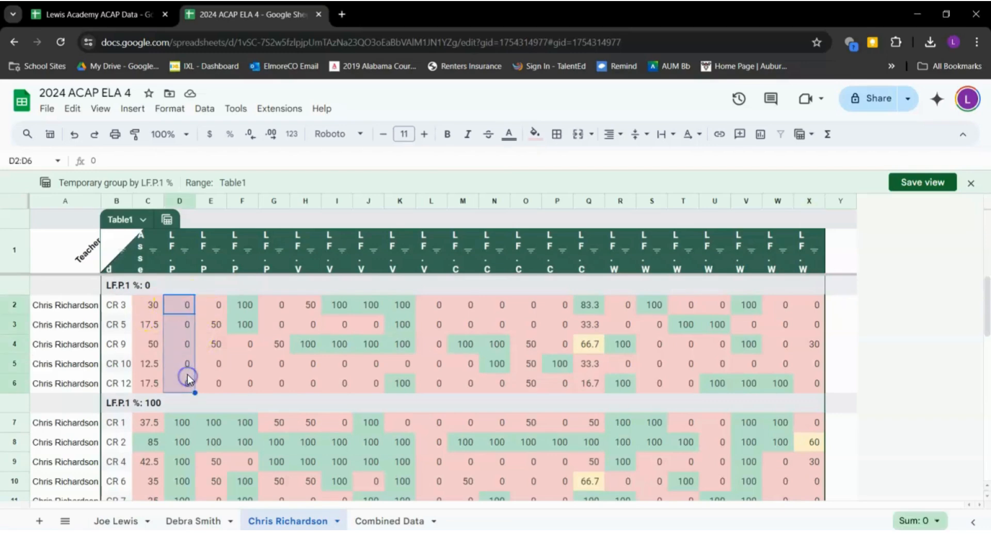
pyautogui.scroll(-3, 187, 374)
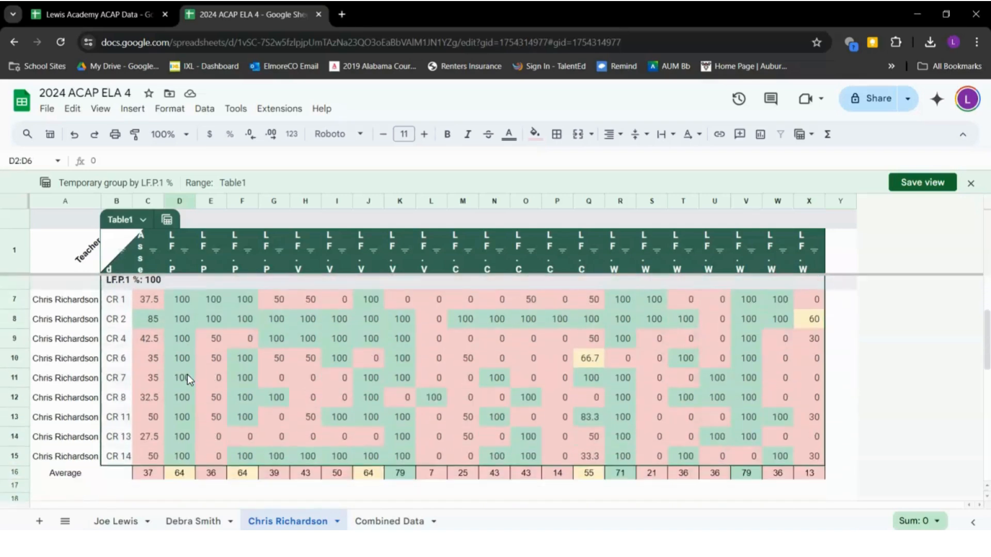
pyautogui.moveTo(188, 322); pyautogui.dragTo(186, 469)
pyautogui.scroll(3, 194, 432)
pyautogui.moveTo(186, 287); pyautogui.dragTo(188, 354)
pyautogui.moveTo(179, 417); pyautogui.dragTo(183, 484)
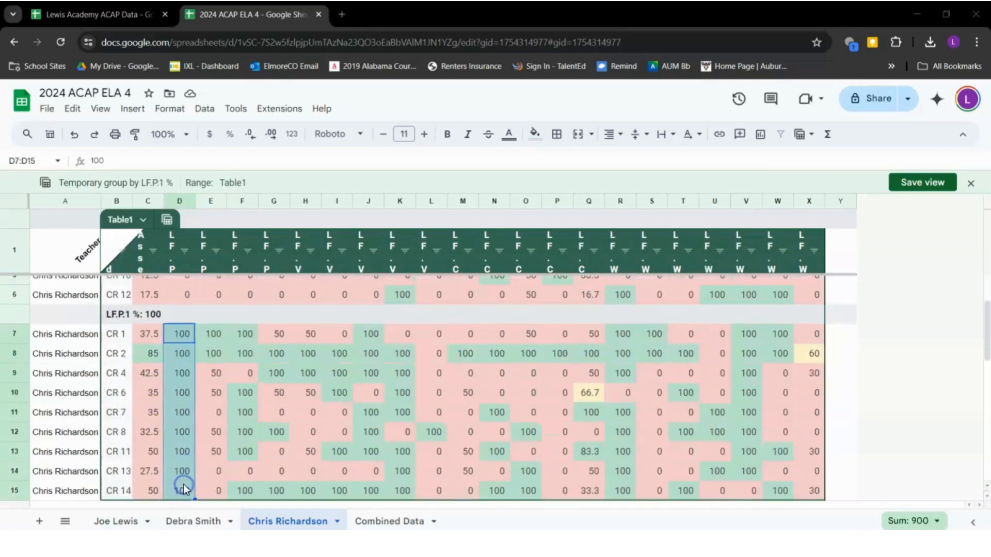
pyautogui.scroll(-1, 184, 484)
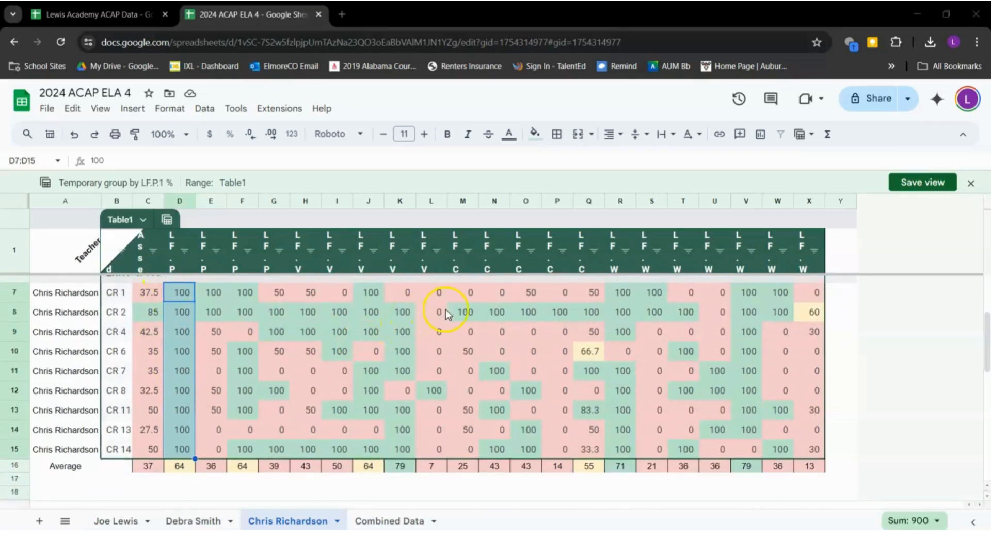
pyautogui.scroll(1, 474, 330)
pyautogui.scroll(-1, 603, 350)
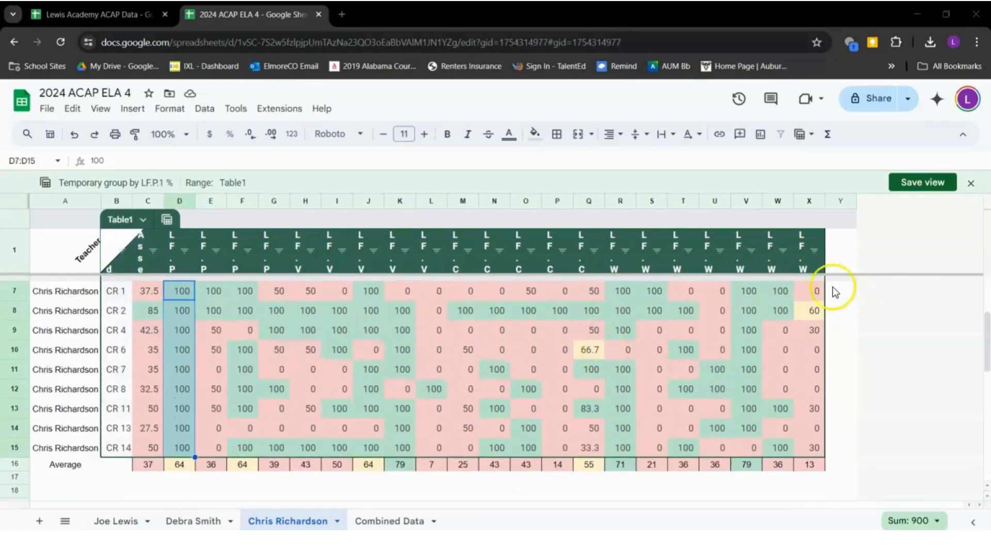
# Compare the 100 group's column X, E and F scores, then recheck column D
pyautogui.moveTo(815, 291); pyautogui.dragTo(813, 443)
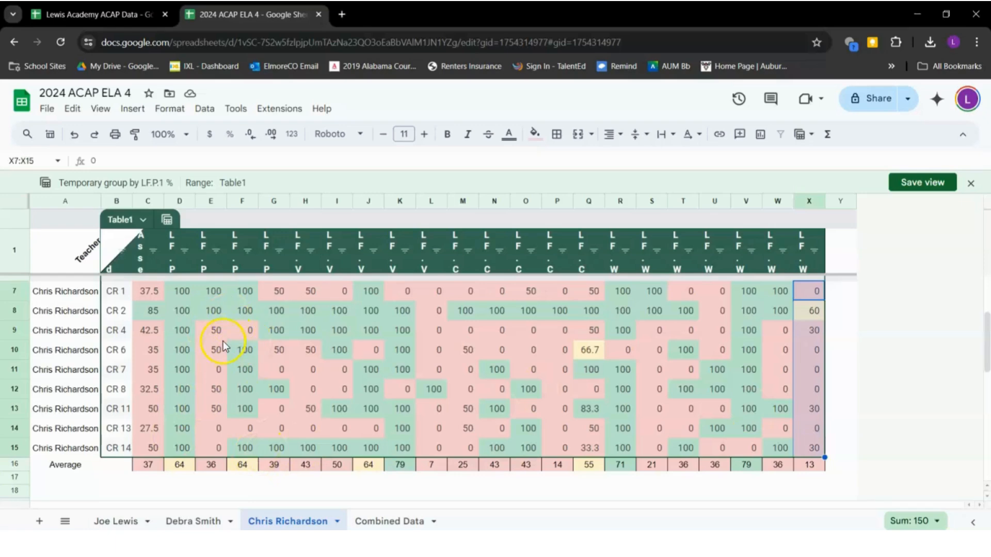
pyautogui.click(245, 330)
pyautogui.click(252, 426)
pyautogui.click(247, 329)
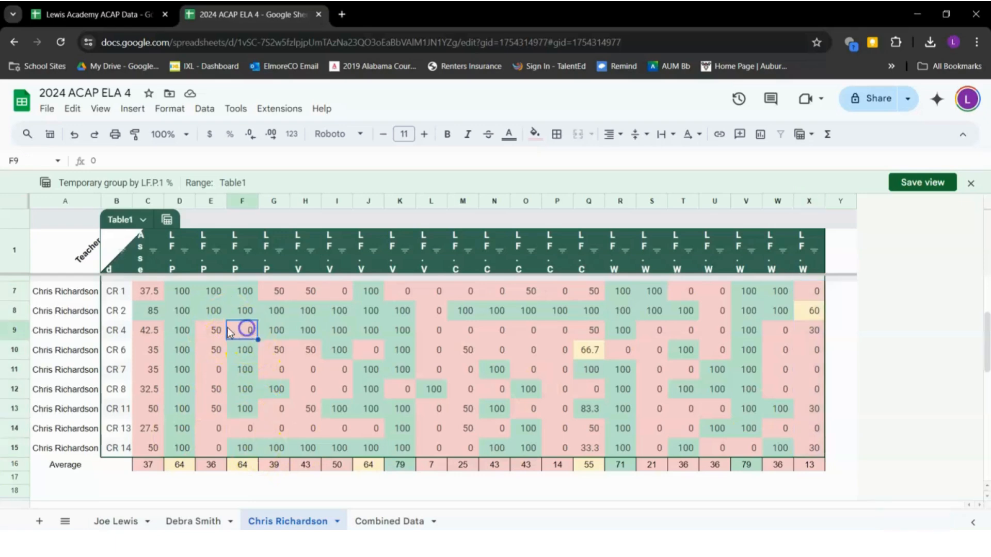
pyautogui.moveTo(217, 331); pyautogui.dragTo(223, 450)
pyautogui.click(247, 440)
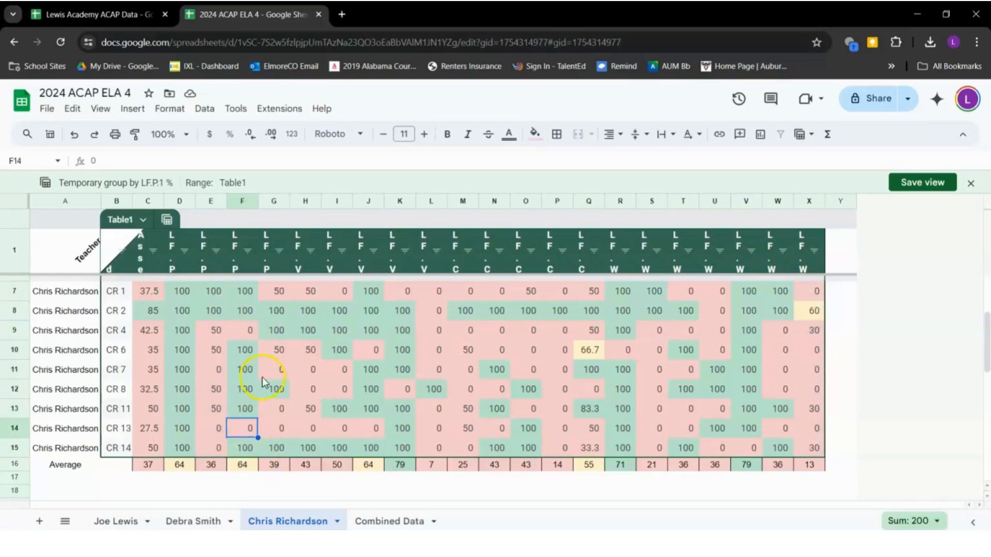
pyautogui.click(249, 329)
pyautogui.scroll(3, 216, 346)
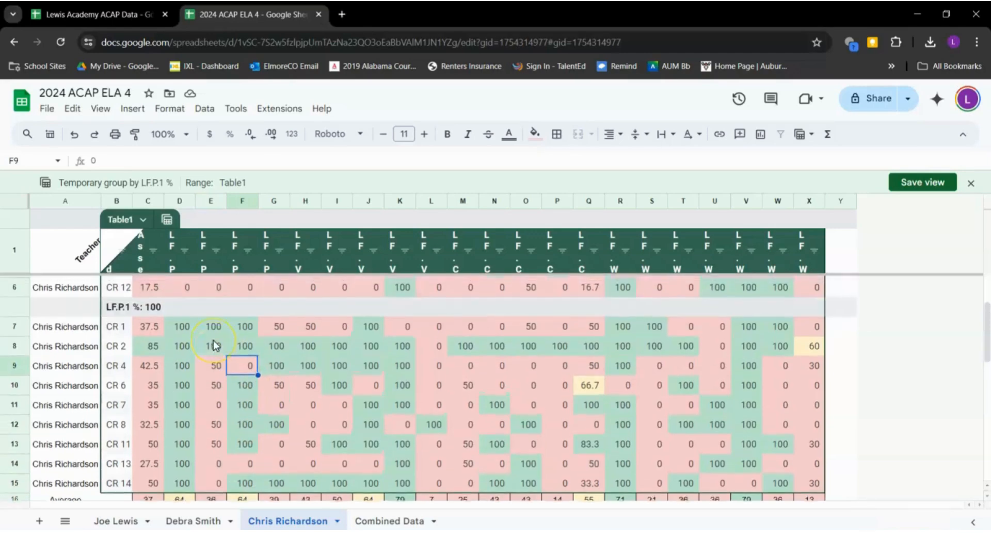
pyautogui.moveTo(190, 305); pyautogui.dragTo(187, 380)
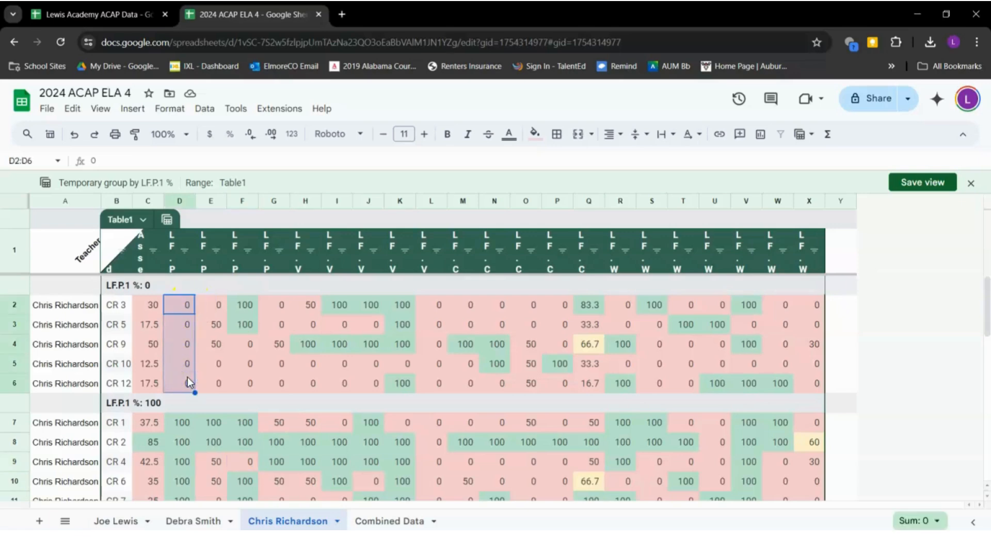
# Change the table name chip from Table1 to SmallGroups
pyautogui.click(165, 223)
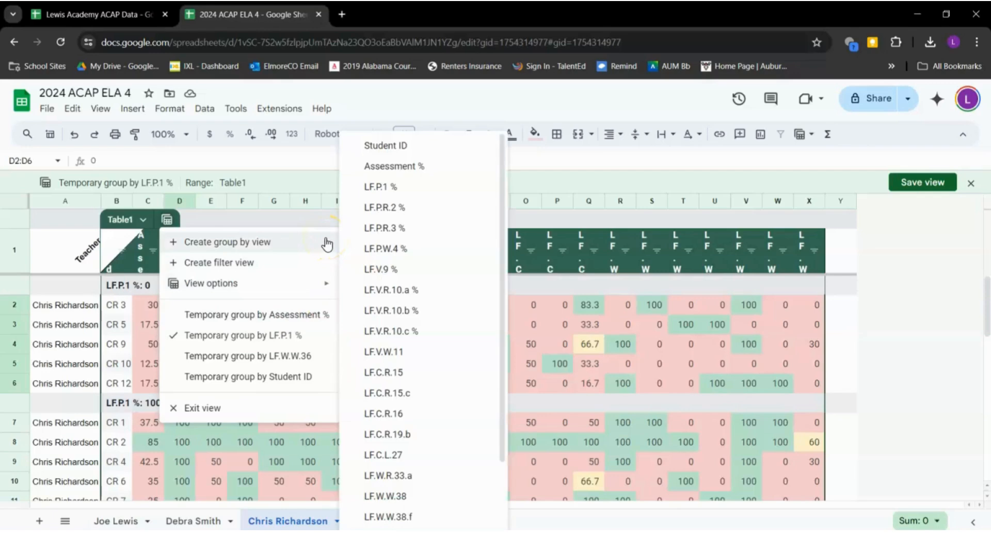
pyautogui.click(121, 220)
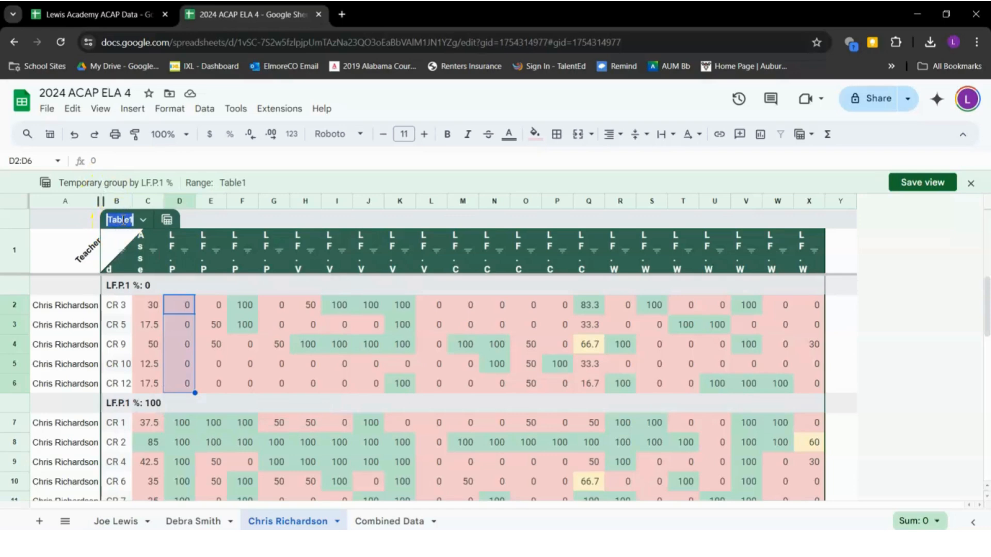
pyautogui.write('Small Group M')
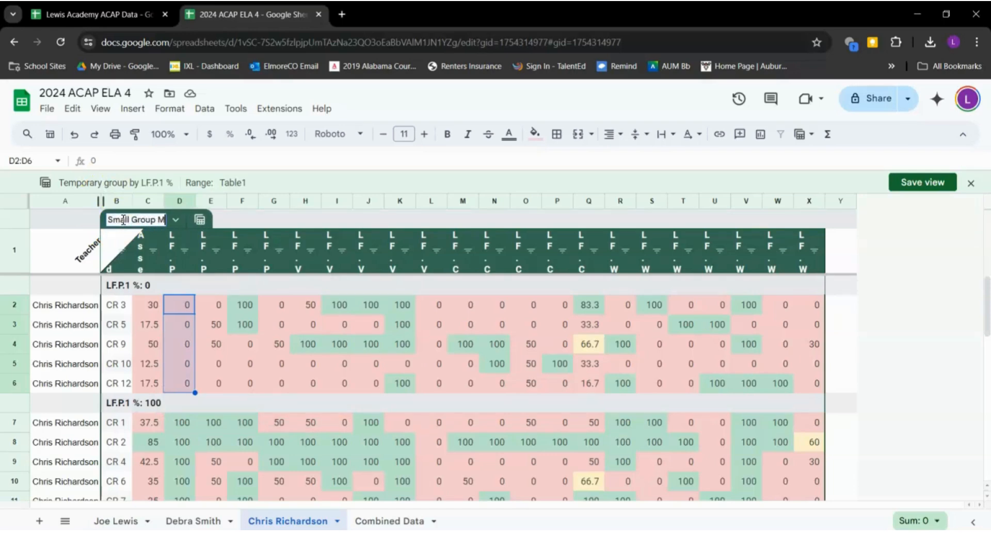
pyautogui.press('BackSpace')
pyautogui.press('BackSpace')
pyautogui.press('BackSpace')
pyautogui.press('BackSpace')
pyautogui.press('BackSpace')
pyautogui.press('BackSpace')
pyautogui.press('BackSpace')
pyautogui.press('BackSpace')
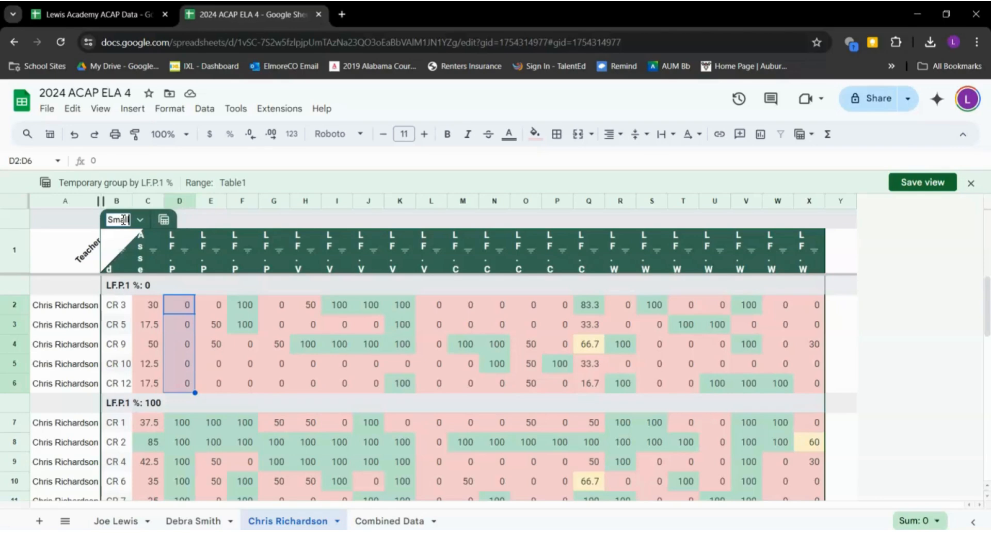
pyautogui.write('Groups')
pyautogui.press('Return')
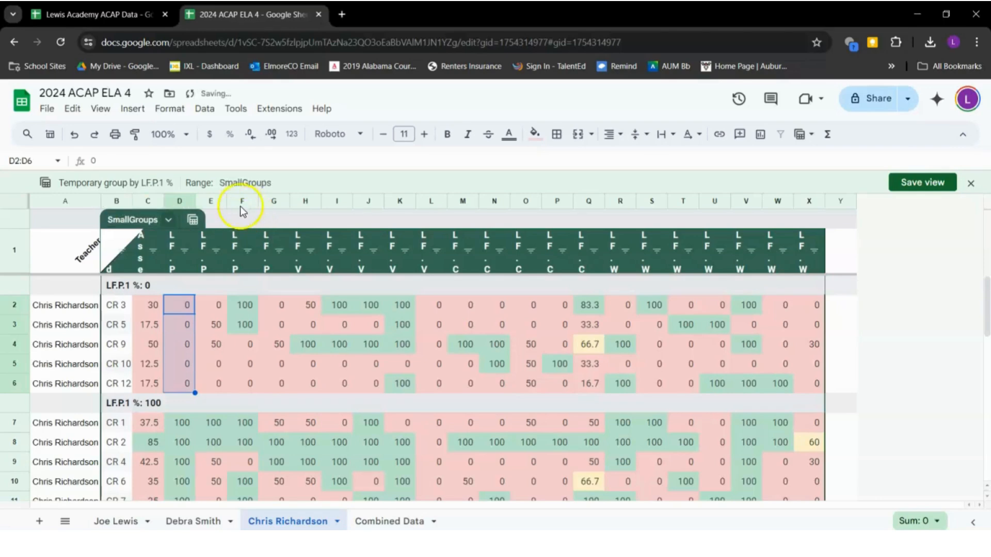
# Save the LF.P.1 % grouping as a view named SmallGroups
pyautogui.click(911, 184)
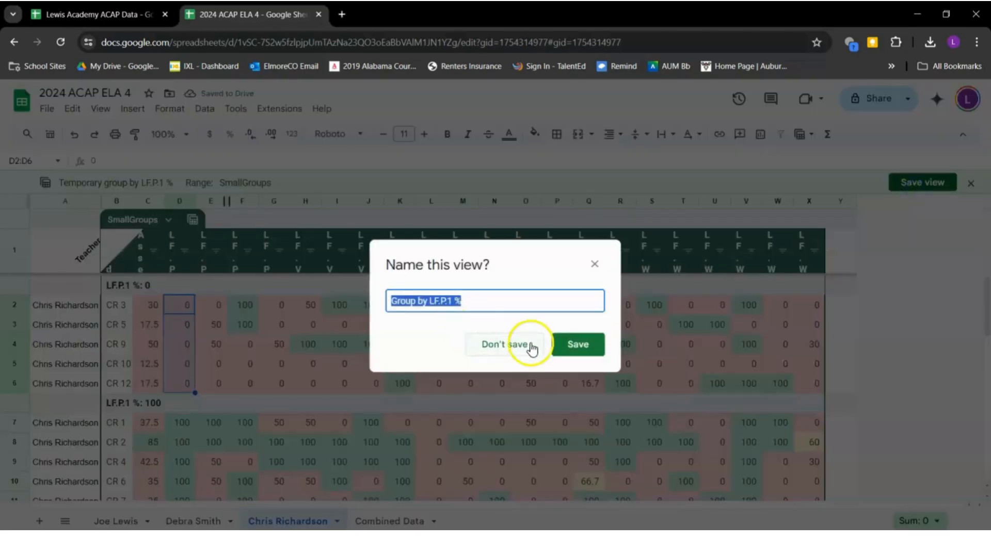
pyautogui.write('Small')
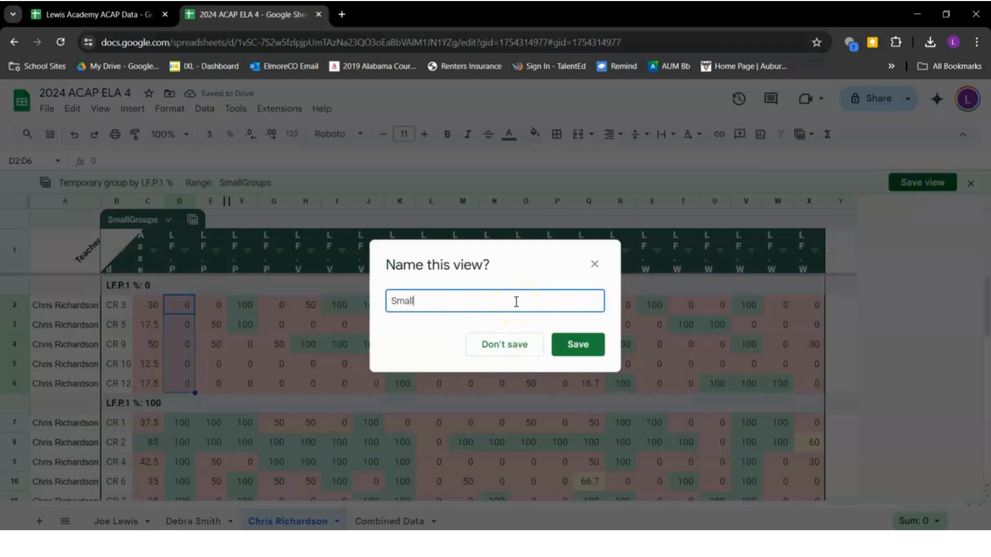
pyautogui.write('Groups')
pyautogui.click(574, 341)
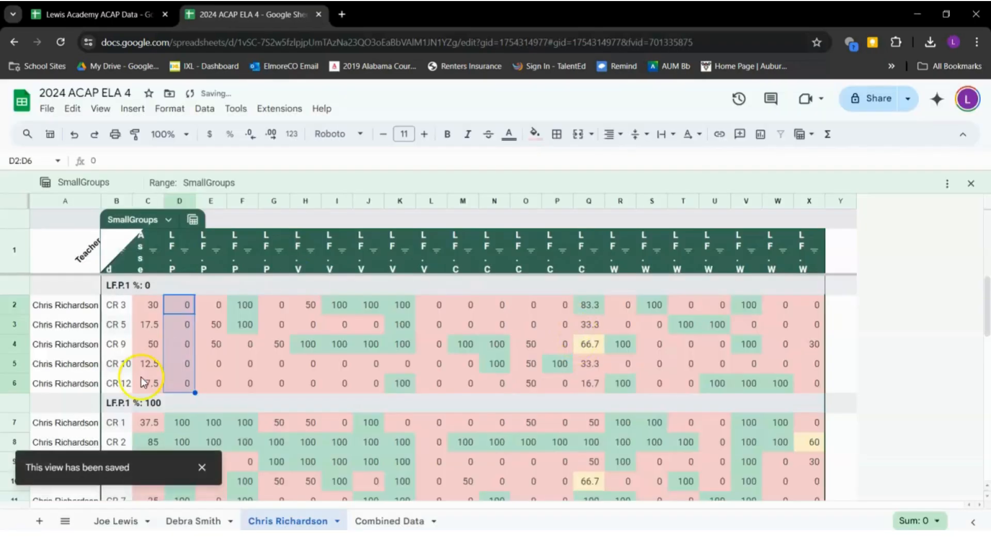
# Exit the view to show the table ungrouped again
pyautogui.click(169, 108)
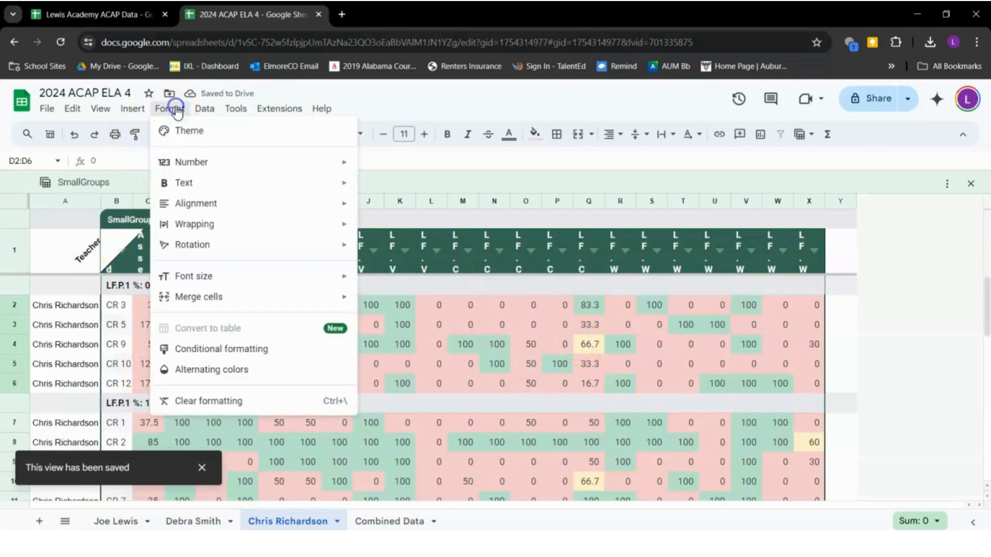
pyautogui.moveTo(211, 110)
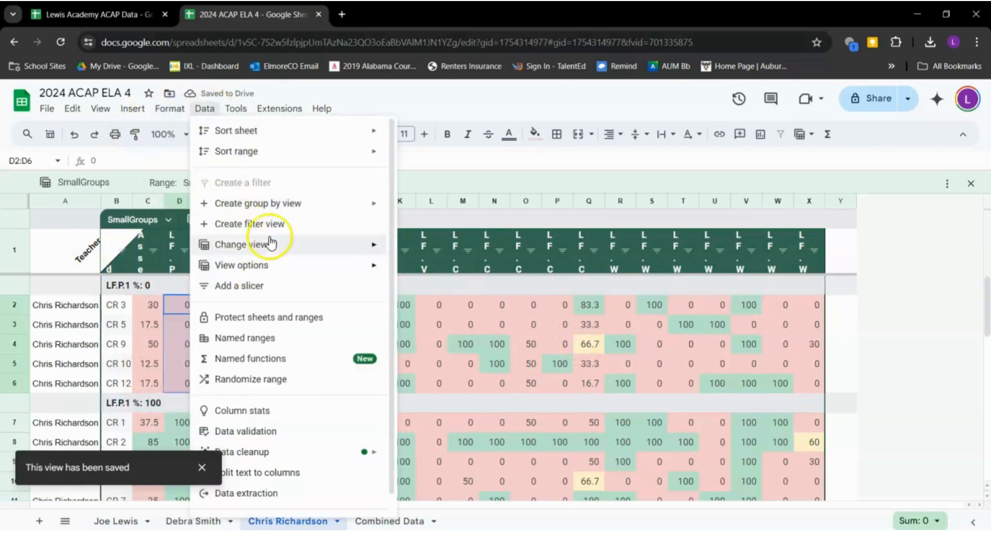
pyautogui.moveTo(358, 247)
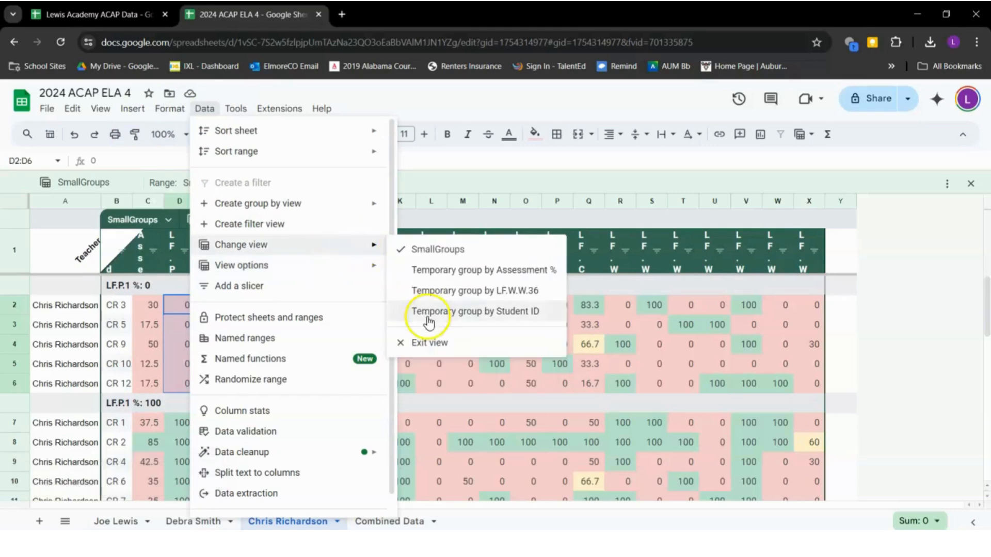
pyautogui.click(439, 349)
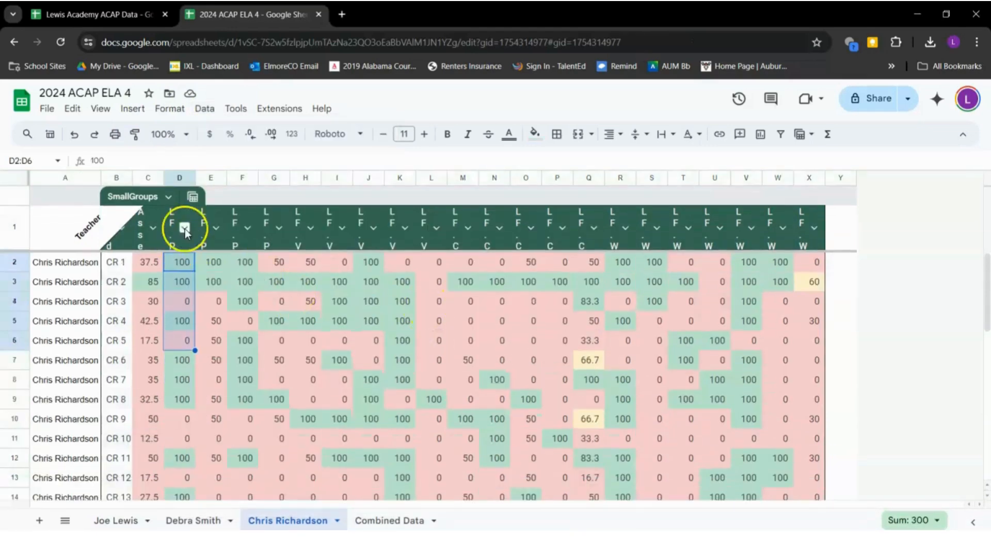
# Select cell F6 and a student entry in column B of the ungrouped table
pyautogui.click(246, 341)
pyautogui.scroll(-2, 252, 341)
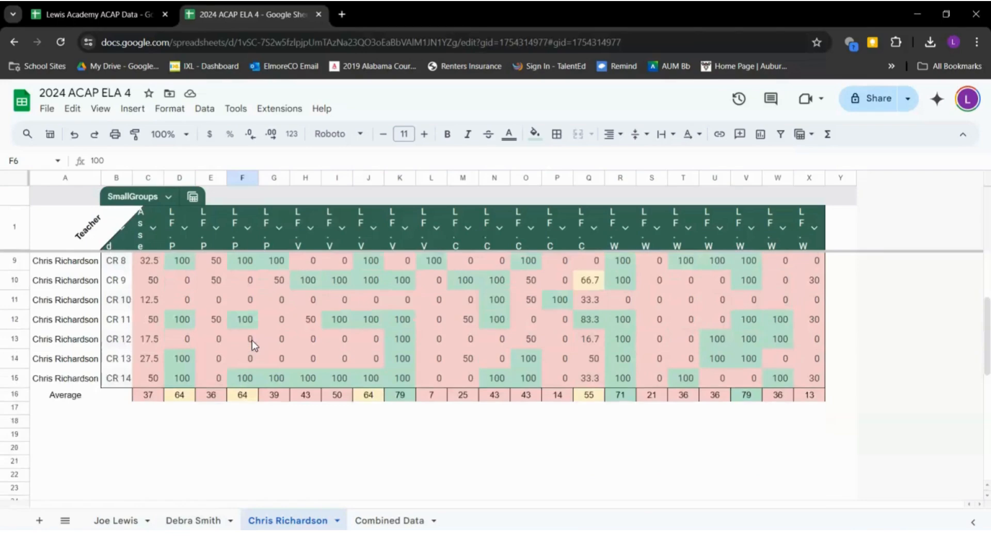
pyautogui.scroll(2, 252, 341)
pyautogui.click(116, 302)
pyautogui.scroll(-2, 146, 362)
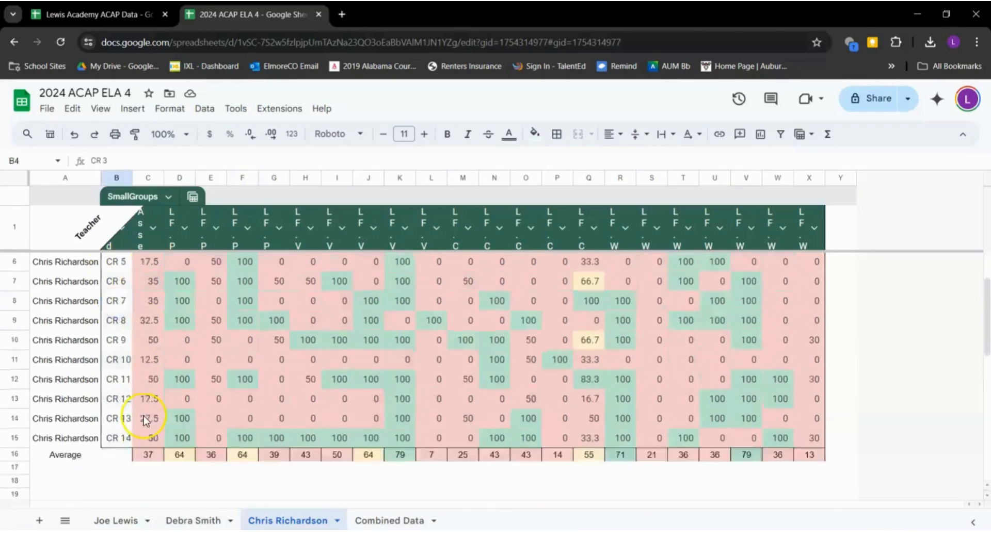
pyautogui.scroll(2, 143, 416)
# Apply the saved SmallGroups view to the table
pyautogui.click(167, 197)
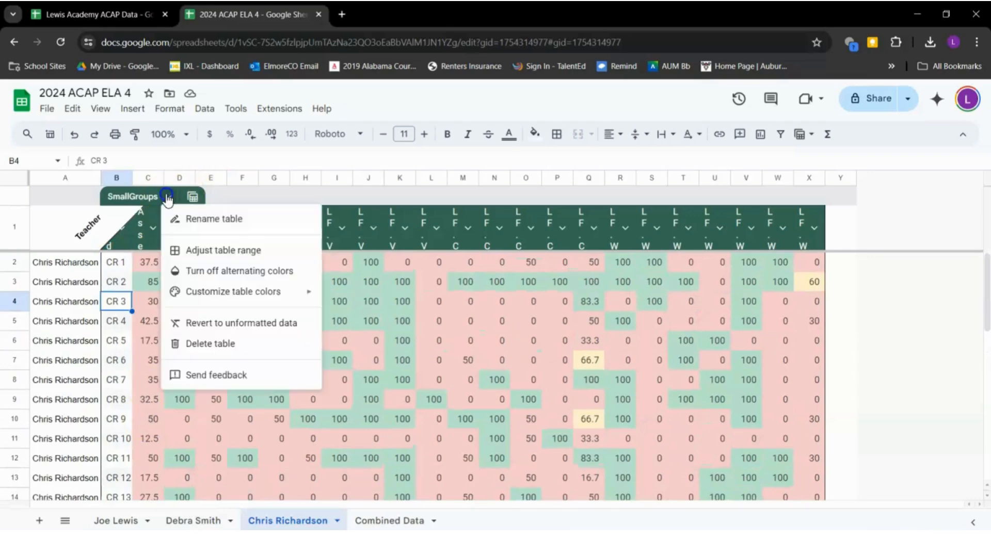
pyautogui.click(192, 196)
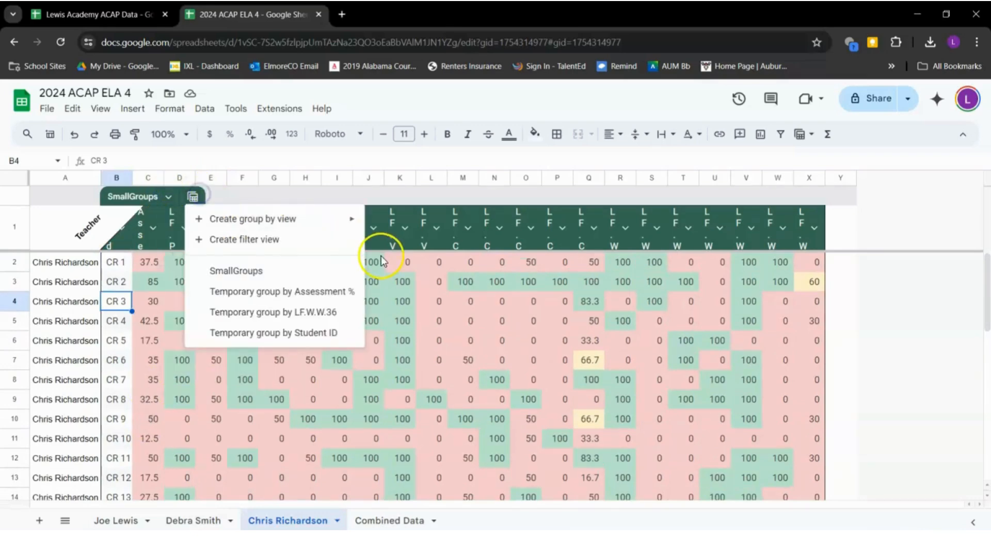
pyautogui.moveTo(337, 223)
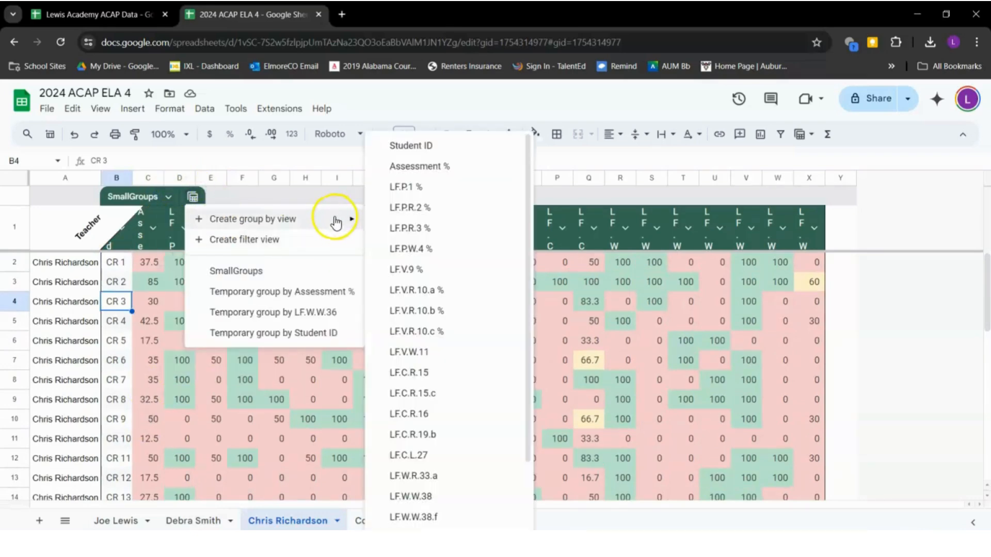
pyautogui.click(327, 271)
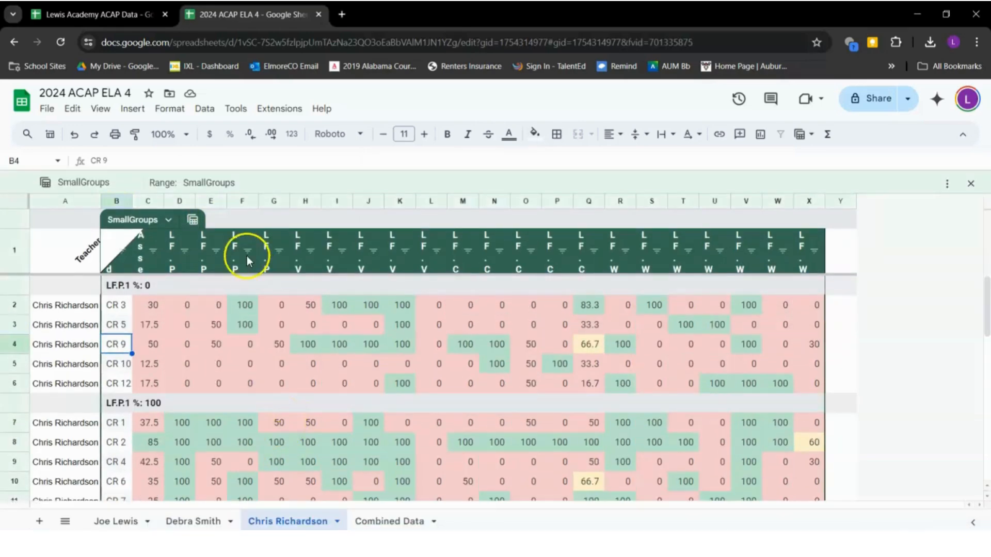
# Group by LF.V.R.10.c % and save it under the suggested name 'Group by LF.V.R.10.c %'
pyautogui.click(201, 223)
pyautogui.moveTo(328, 243)
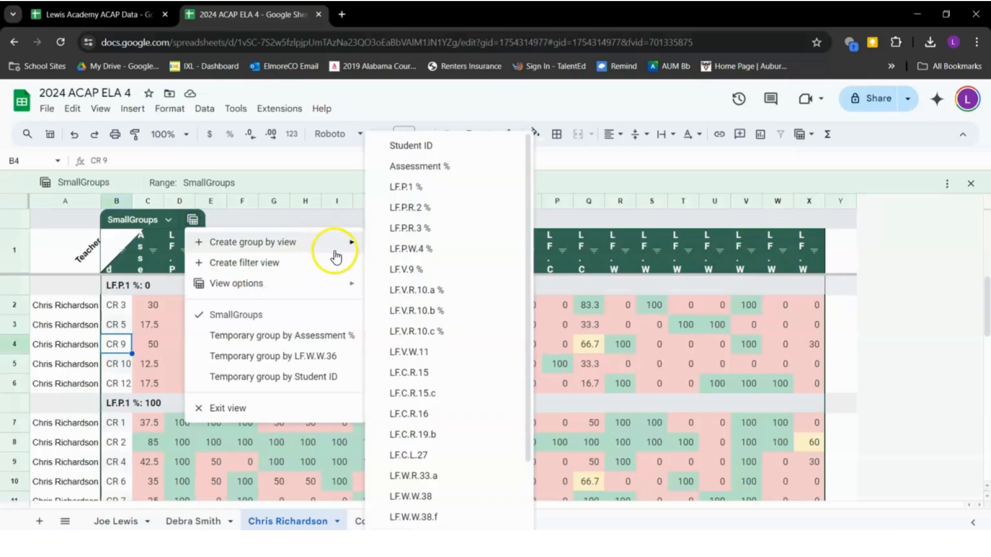
pyautogui.click(420, 327)
pyautogui.scroll(-1, 216, 359)
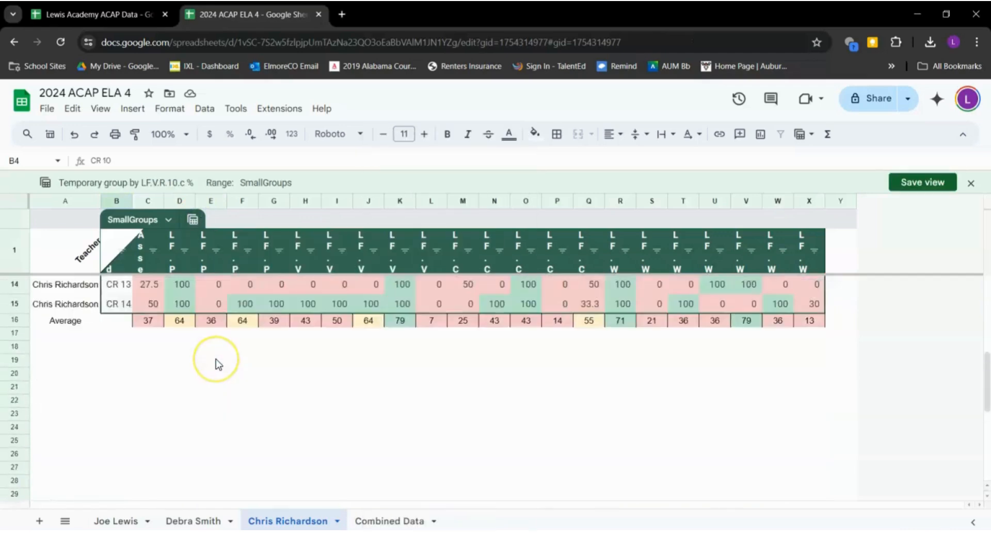
pyautogui.scroll(1, 216, 359)
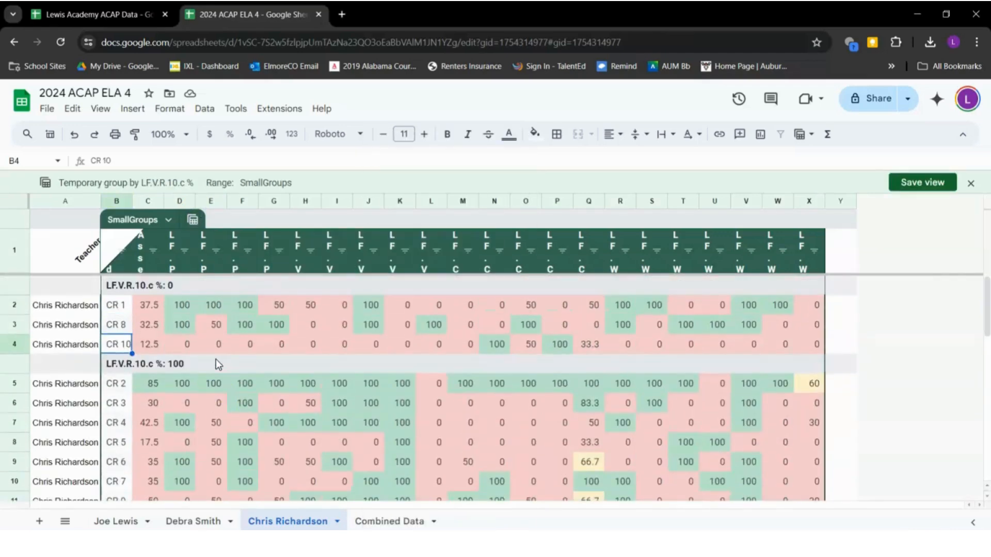
pyautogui.click(922, 183)
pyautogui.click(596, 351)
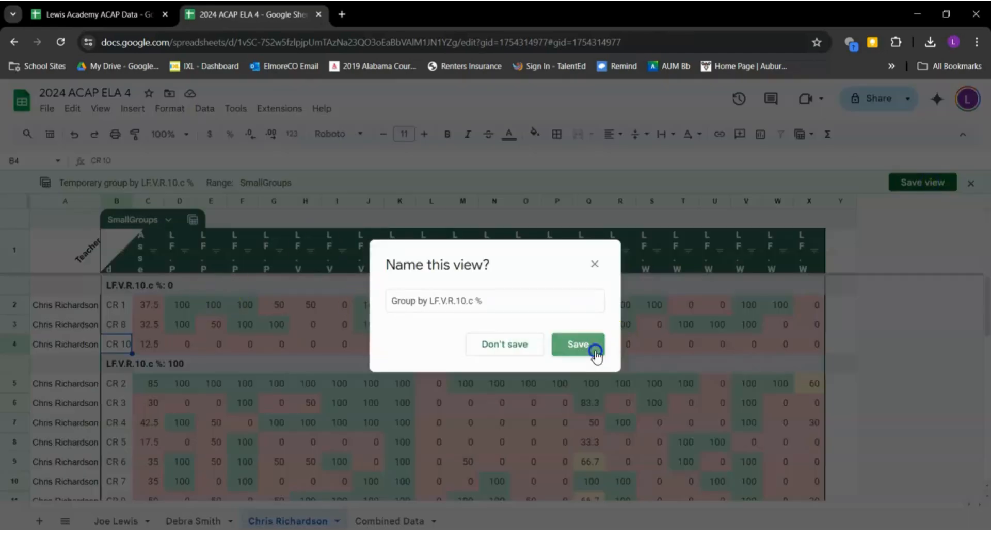
pyautogui.scroll(-5, 227, 403)
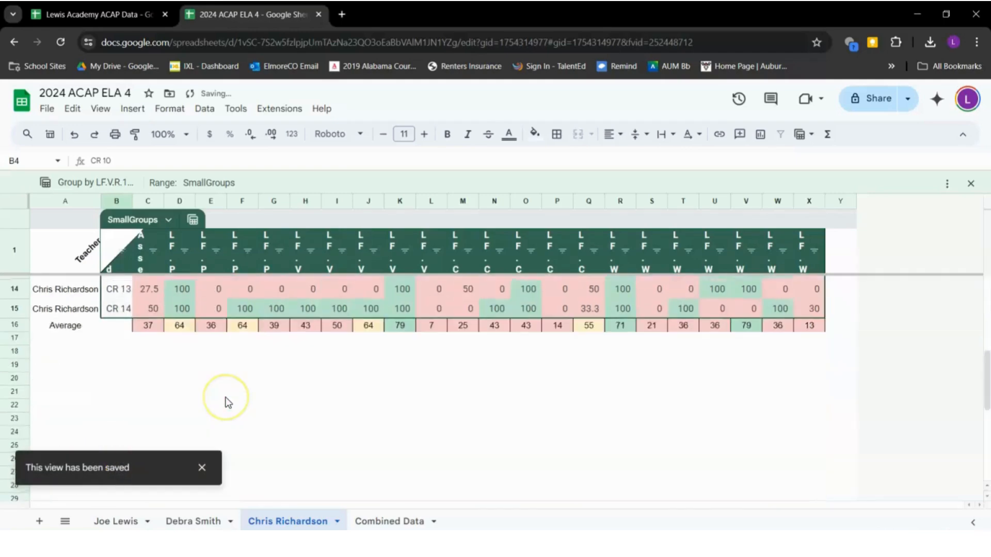
pyautogui.scroll(5, 227, 402)
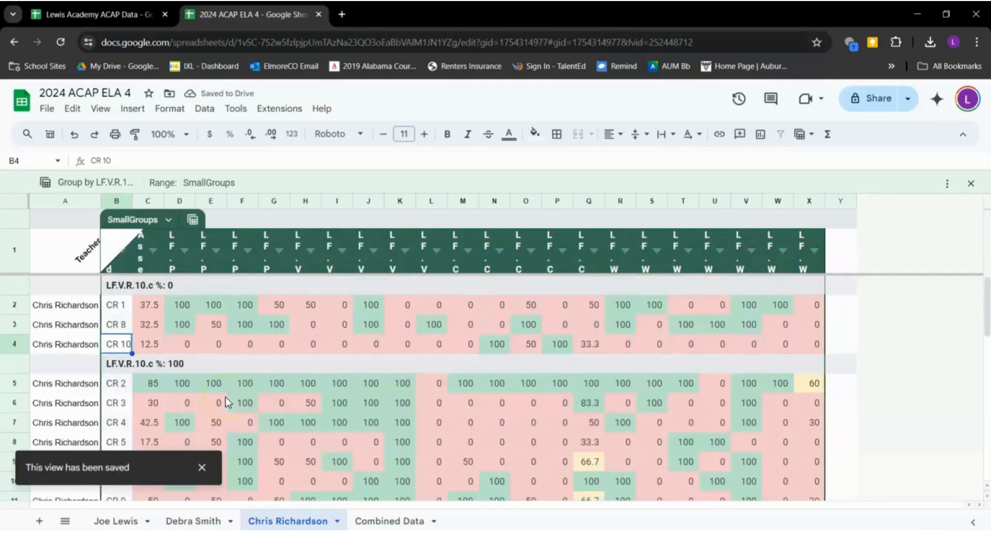
pyautogui.moveTo(115, 305); pyautogui.dragTo(115, 340)
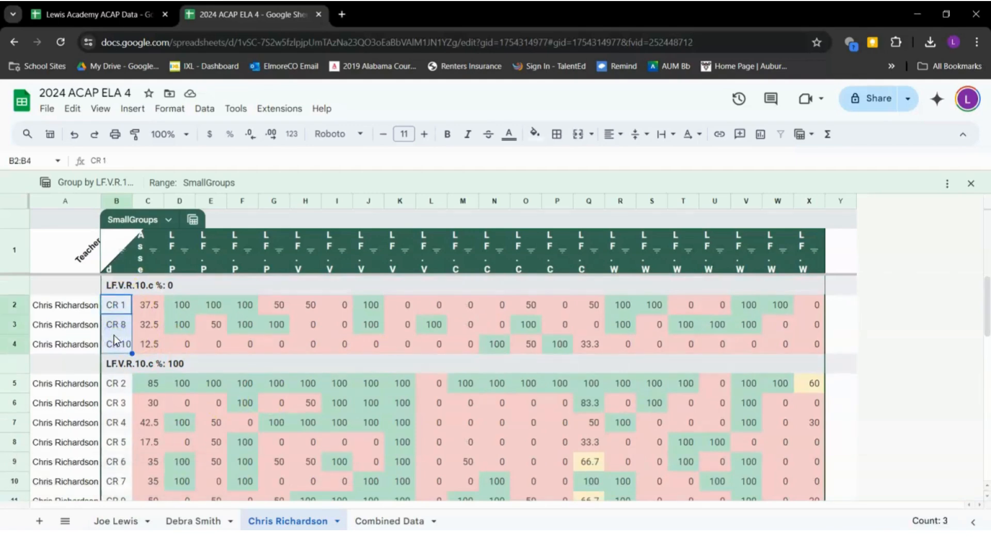
pyautogui.click(179, 110)
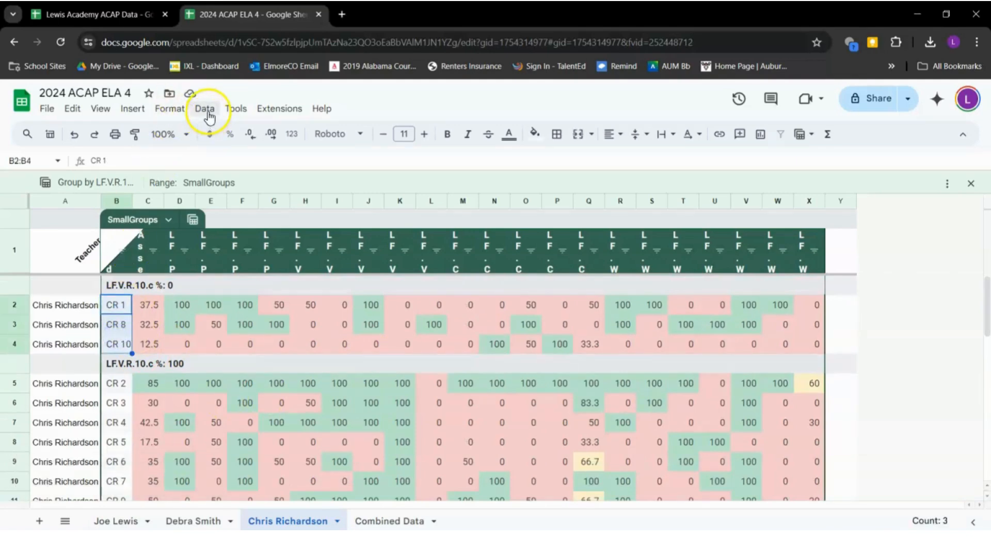
pyautogui.moveTo(118, 258); pyautogui.dragTo(812, 416)
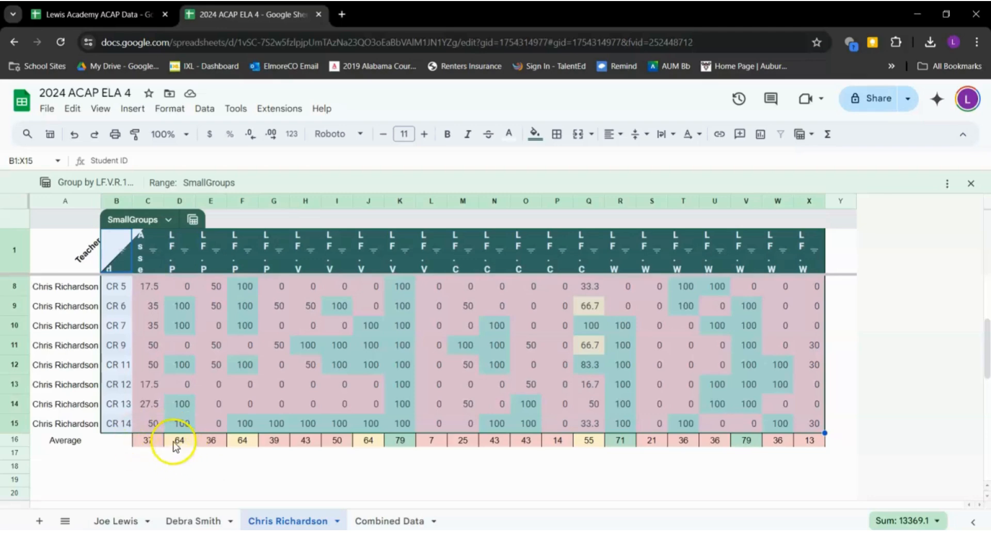
pyautogui.click(79, 444)
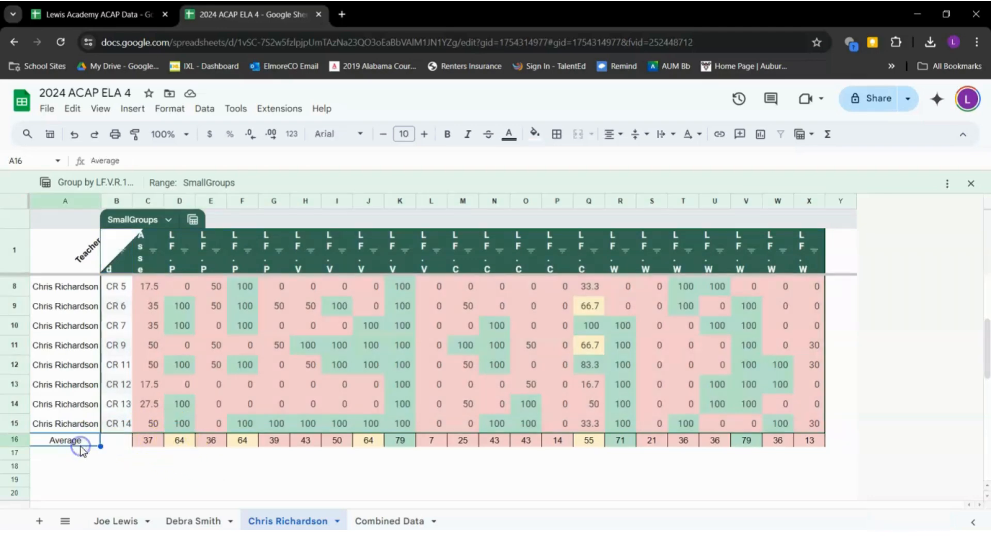
pyautogui.click(157, 442)
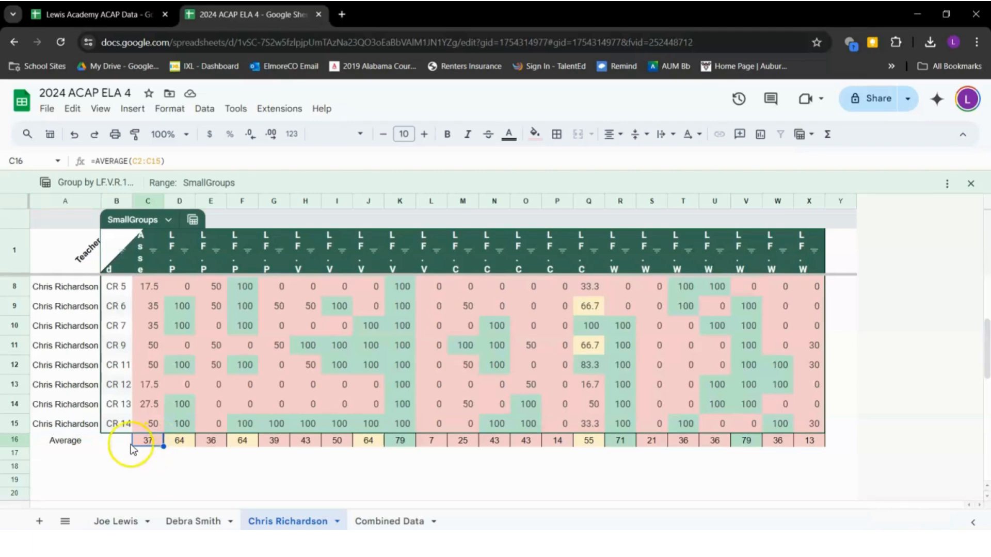
pyautogui.click(73, 440)
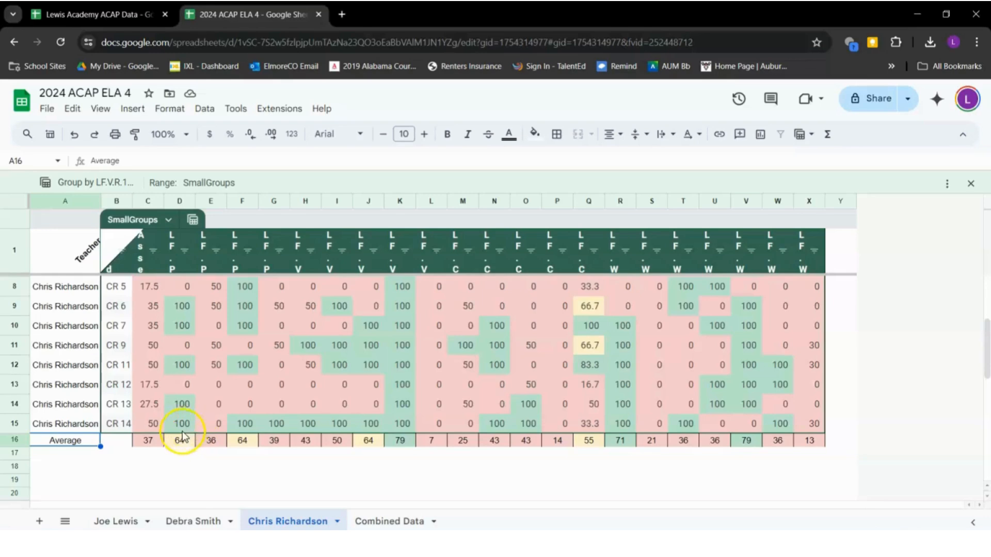
pyautogui.click(411, 442)
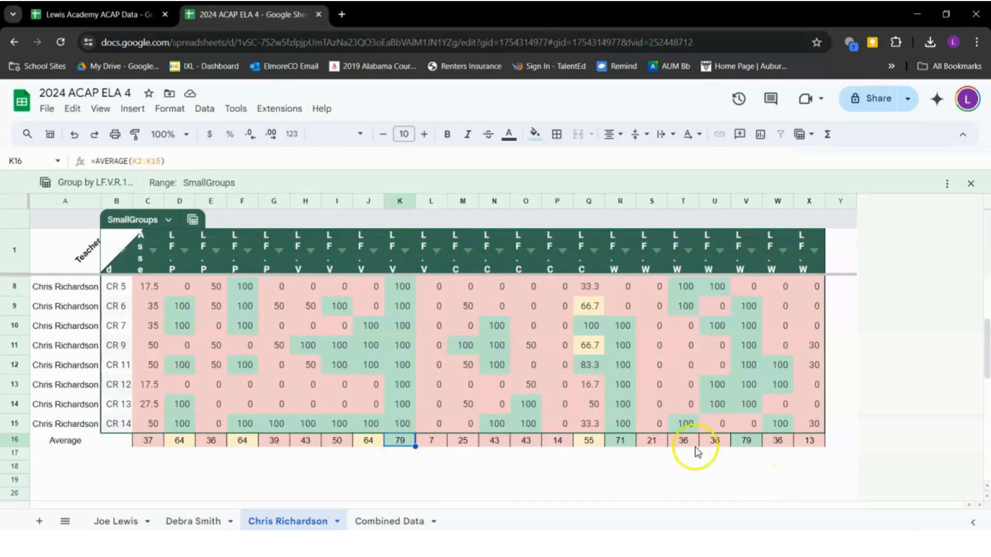
pyautogui.click(440, 443)
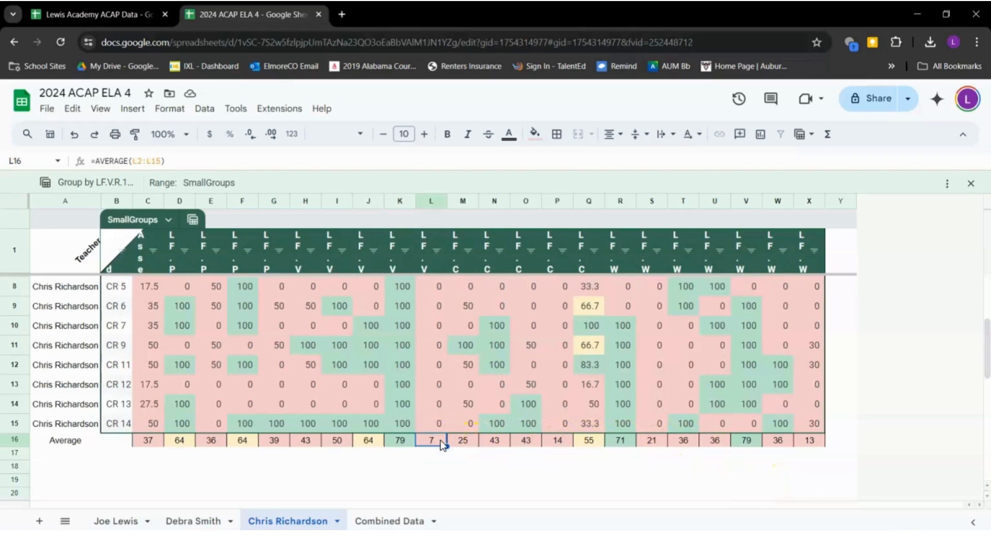
pyautogui.scroll(3, 441, 444)
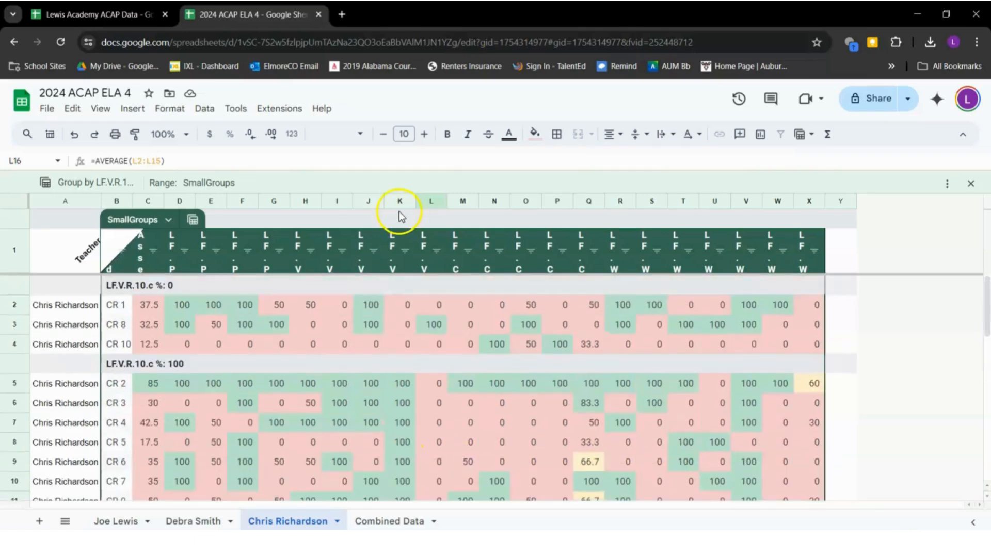
pyautogui.click(431, 253)
pyautogui.click(424, 241)
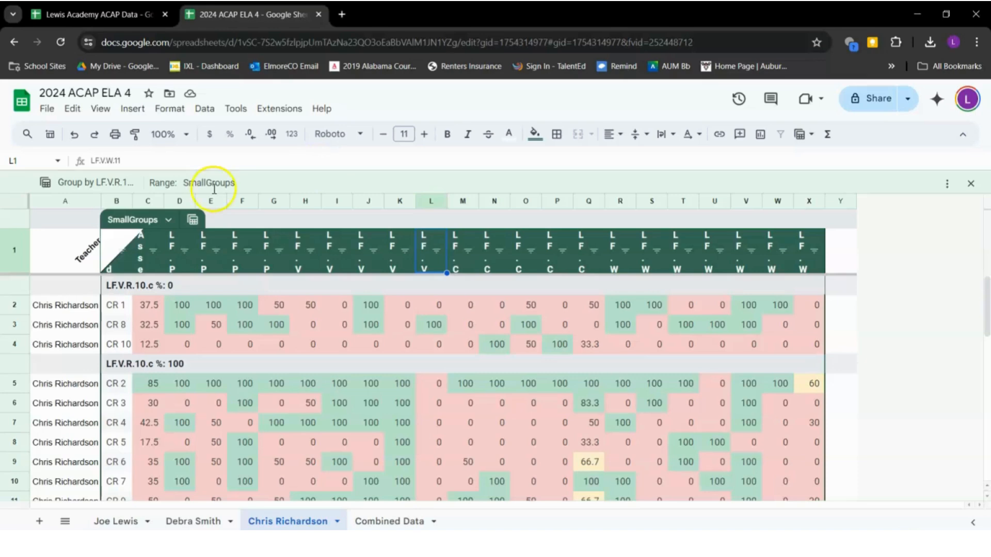
# Create a temporary group-by view of the SmallGroups table on LF.V.W.11
pyautogui.click(192, 221)
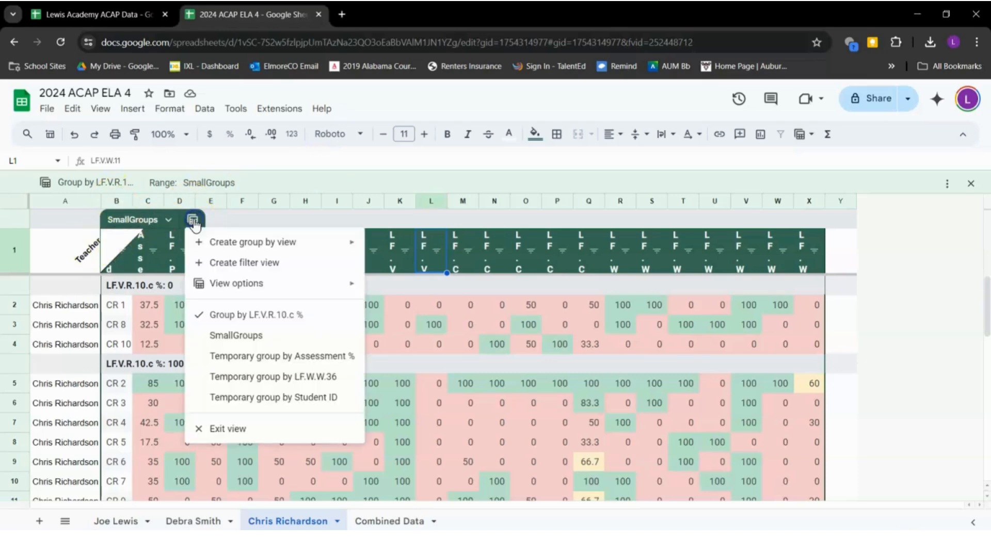
pyautogui.moveTo(332, 252)
pyautogui.click(438, 335)
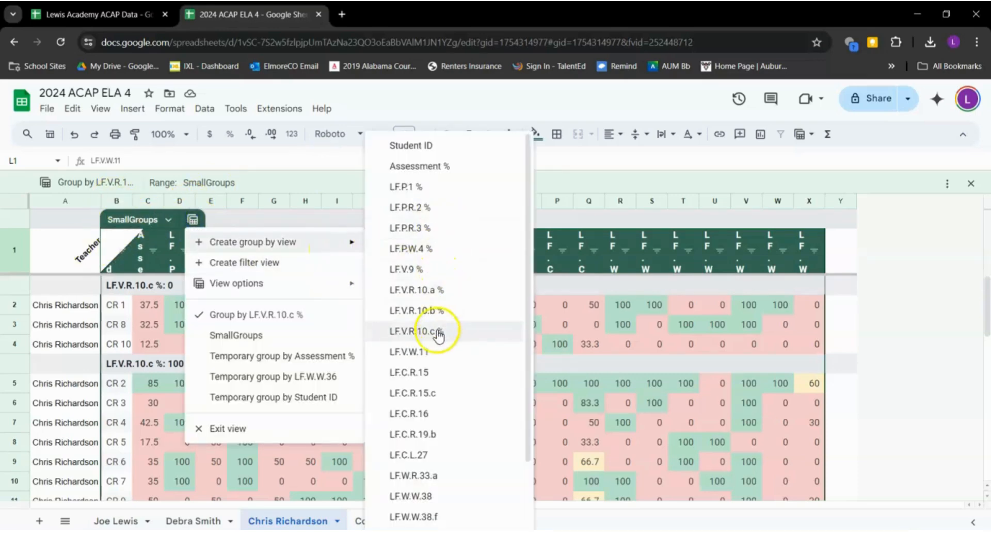
pyautogui.click(422, 352)
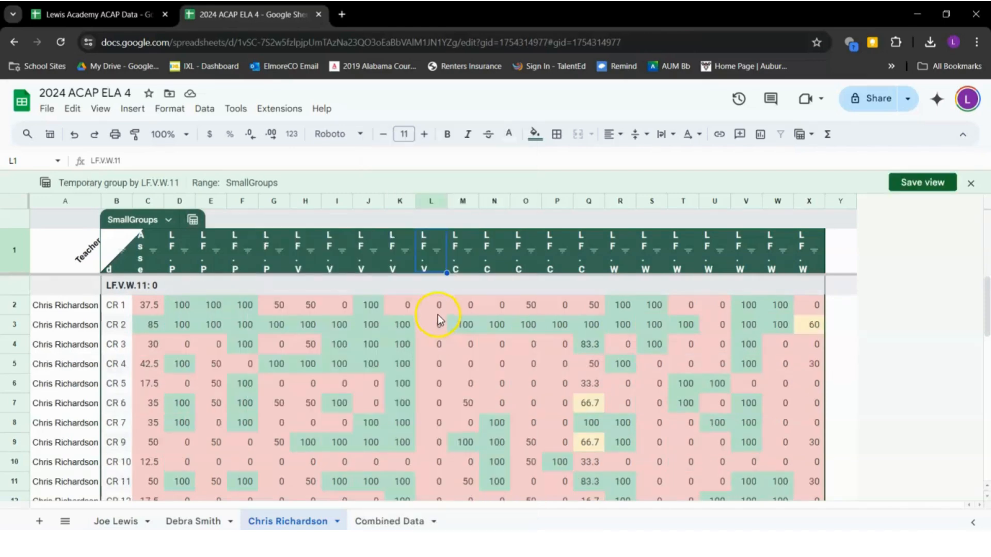
# Scroll through the 0 and 100 groups, selecting CR 8 in the 100 group and column L's scores
pyautogui.scroll(-3, 432, 309)
pyautogui.moveTo(113, 467); pyautogui.dragTo(116, 250)
pyautogui.scroll(-2, 110, 293)
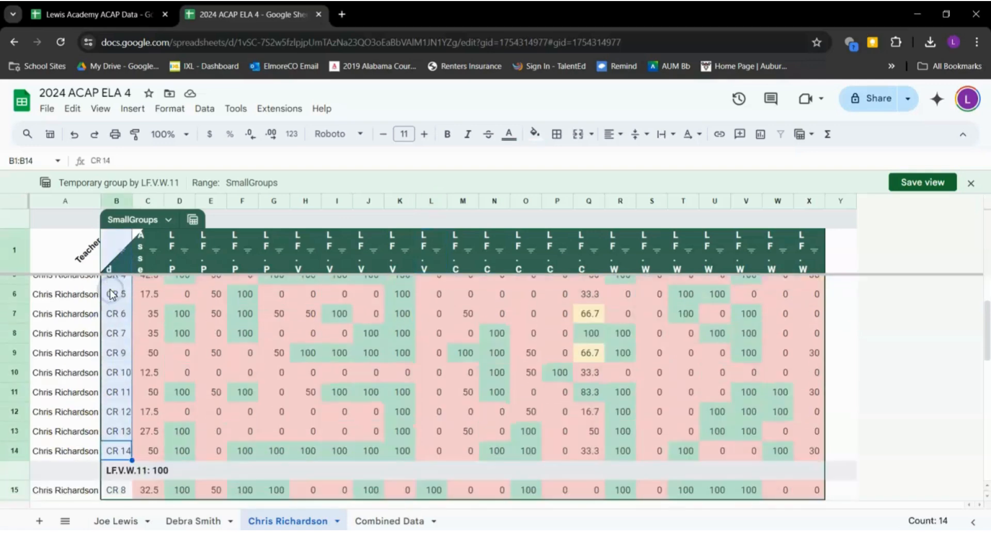
pyautogui.scroll(2, 109, 293)
pyautogui.scroll(-2, 114, 411)
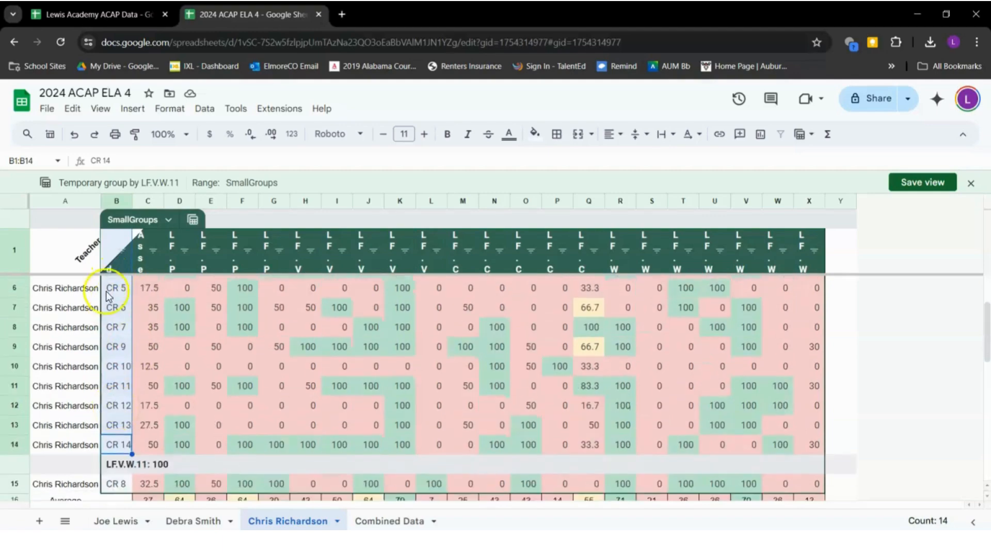
pyautogui.scroll(-3, 142, 435)
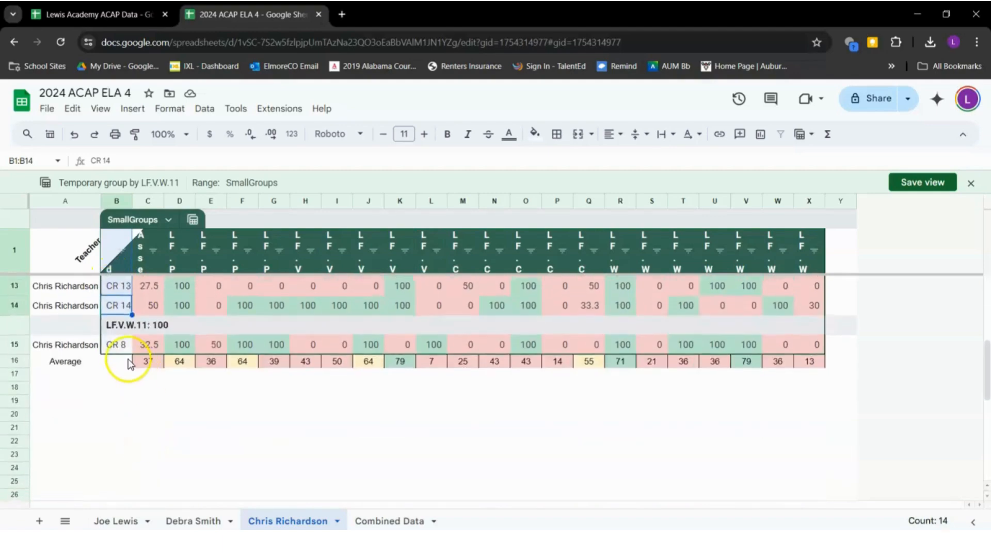
pyautogui.click(122, 344)
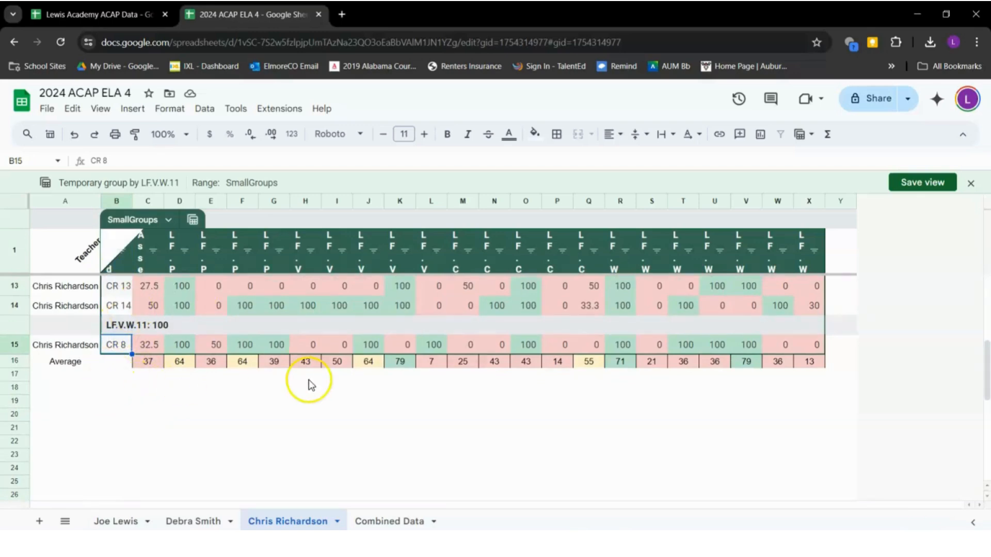
pyautogui.scroll(5, 400, 361)
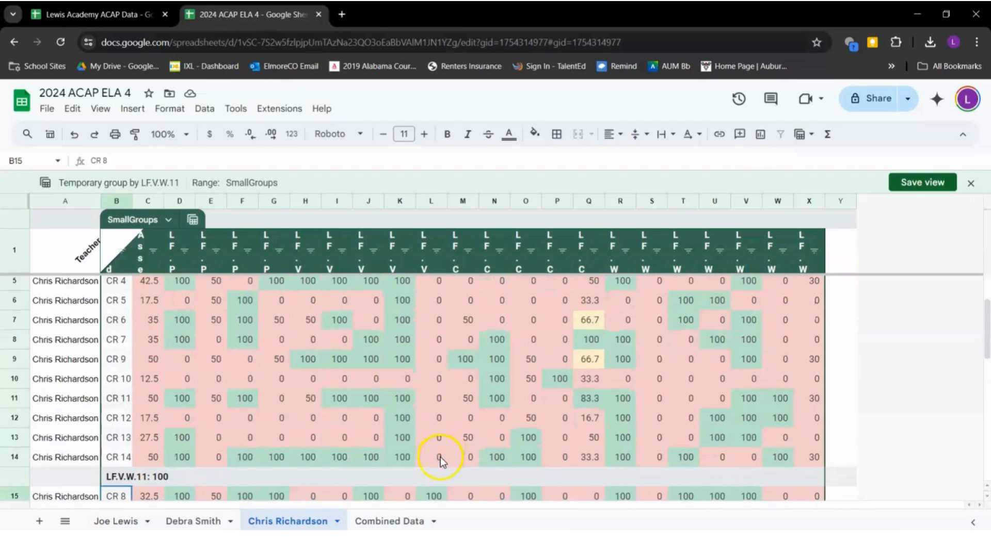
pyautogui.click(422, 266)
pyautogui.scroll(1, 421, 289)
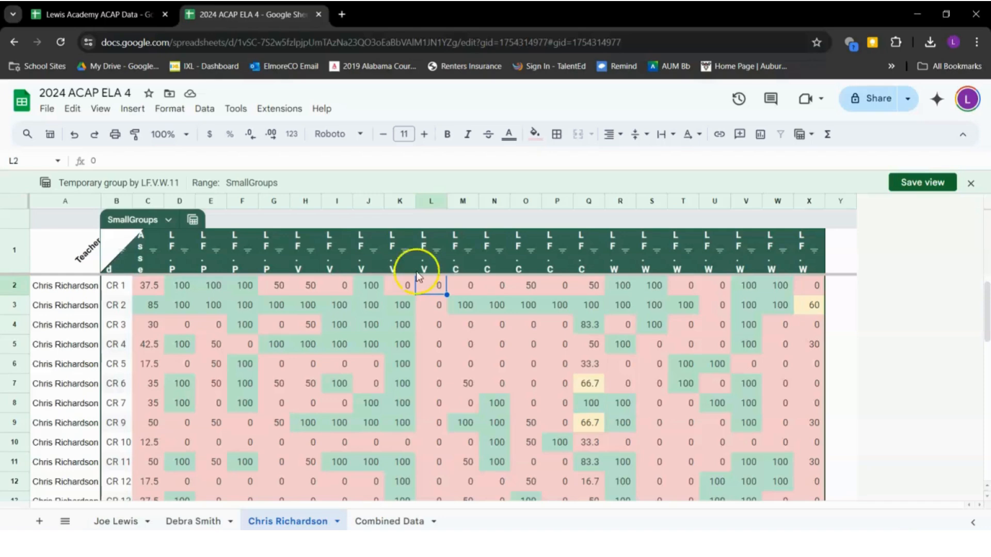
# Return to the 2024 ACAP ELA 4 spreadsheet and check column L's average formula and LF.V.W.11 heading
pyautogui.click(234, 13)
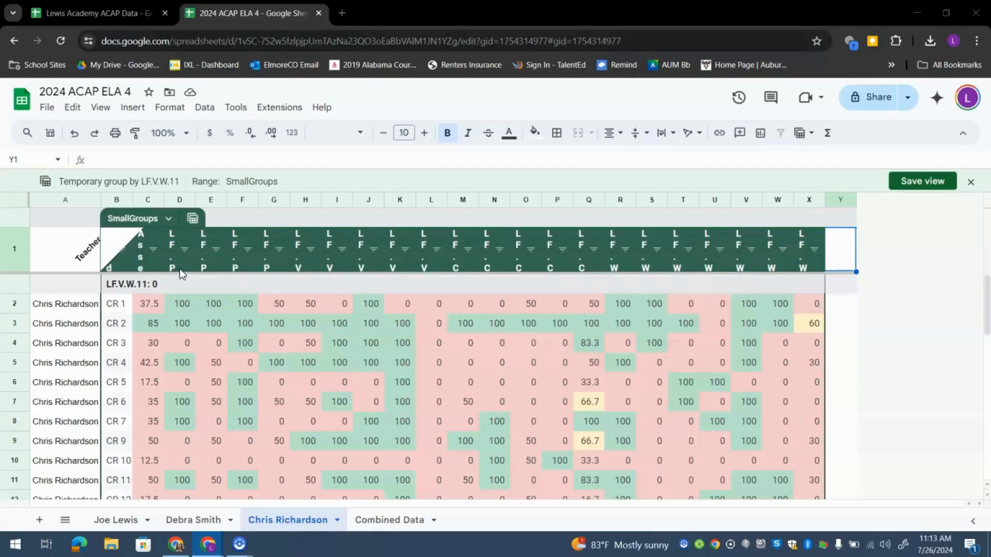
pyautogui.scroll(-2, 205, 409)
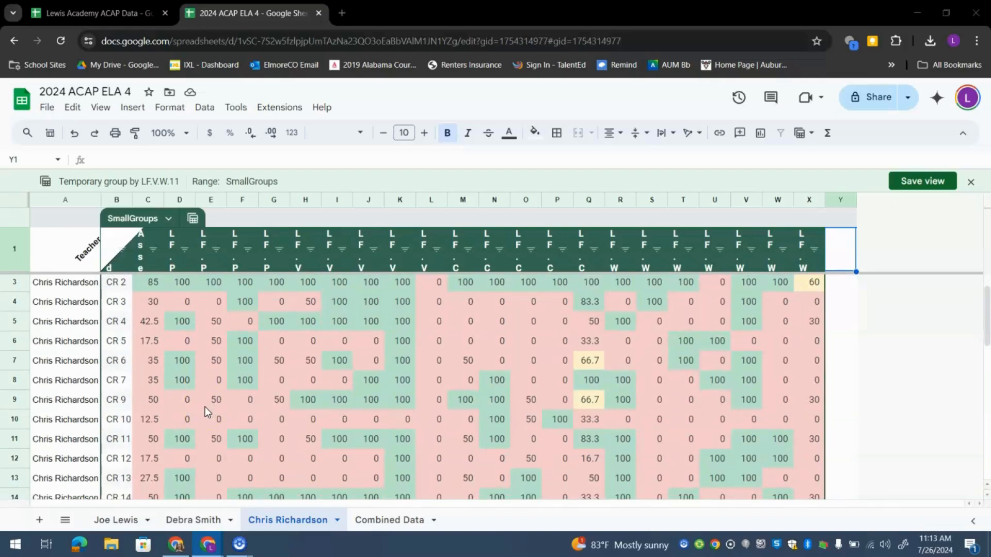
pyautogui.scroll(-3, 205, 411)
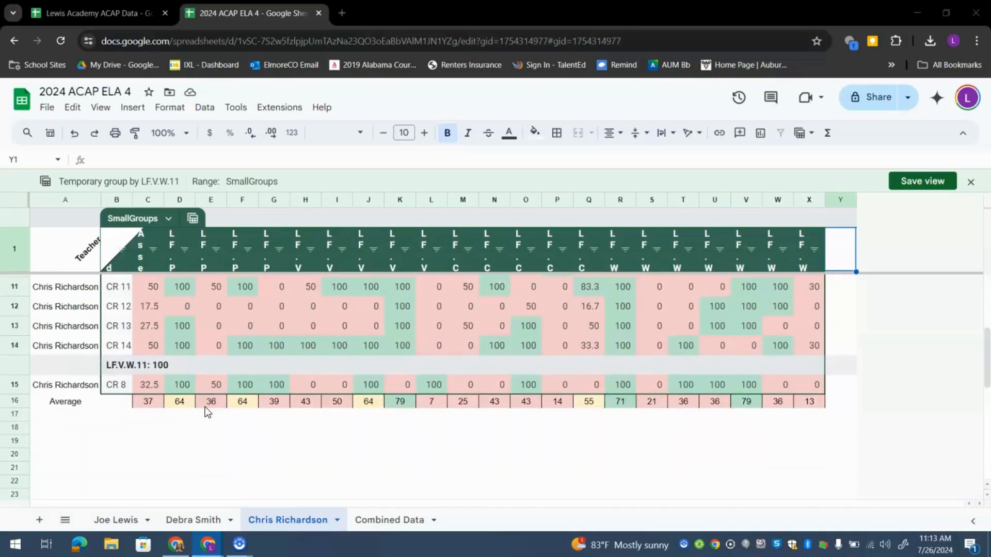
pyautogui.click(423, 403)
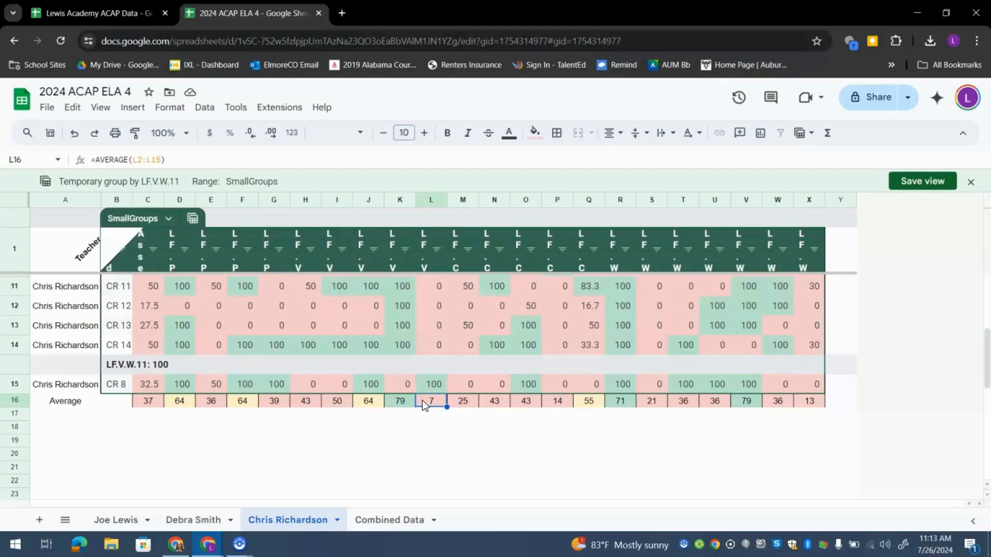
pyautogui.scroll(1, 422, 400)
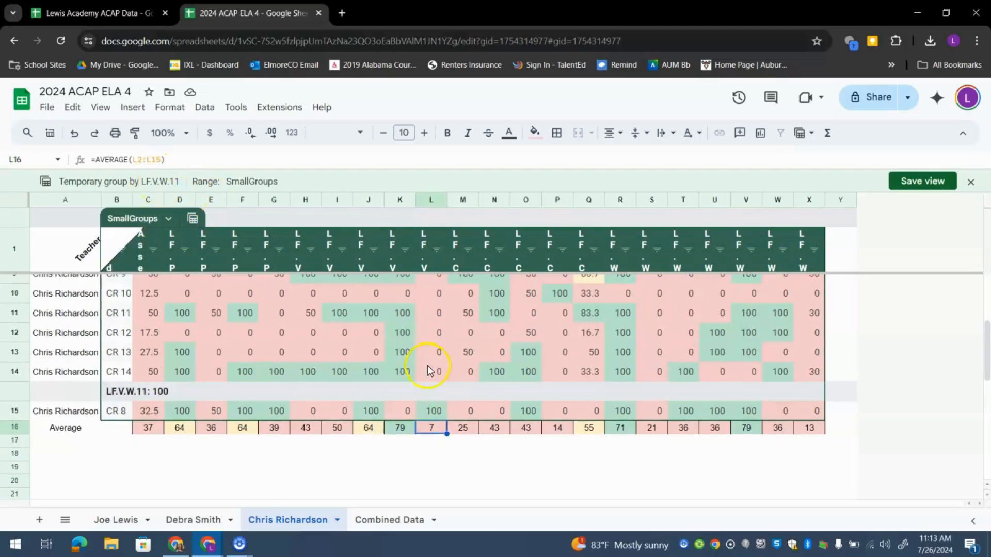
pyautogui.scroll(3, 427, 351)
pyautogui.click(431, 264)
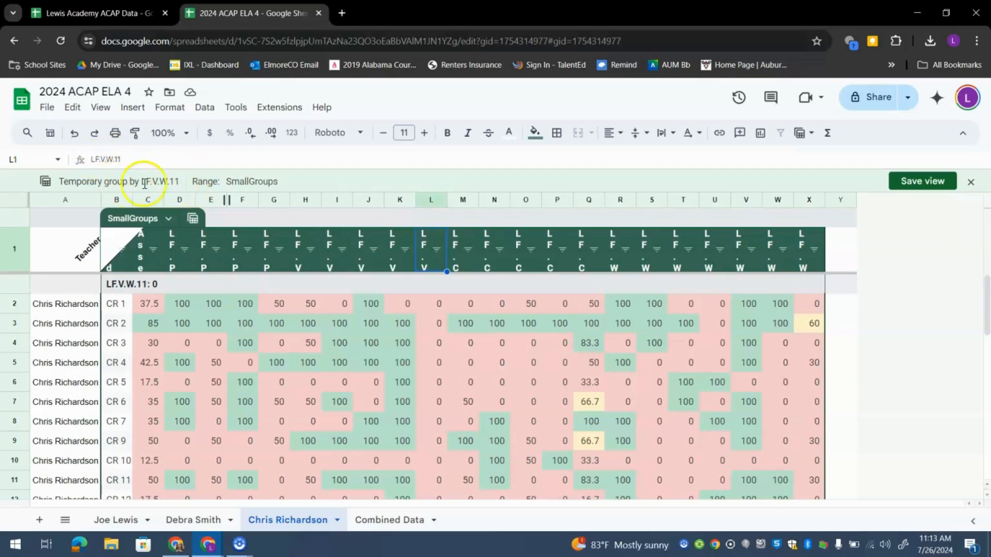
pyautogui.scroll(-1, 196, 278)
pyautogui.scroll(1, 155, 289)
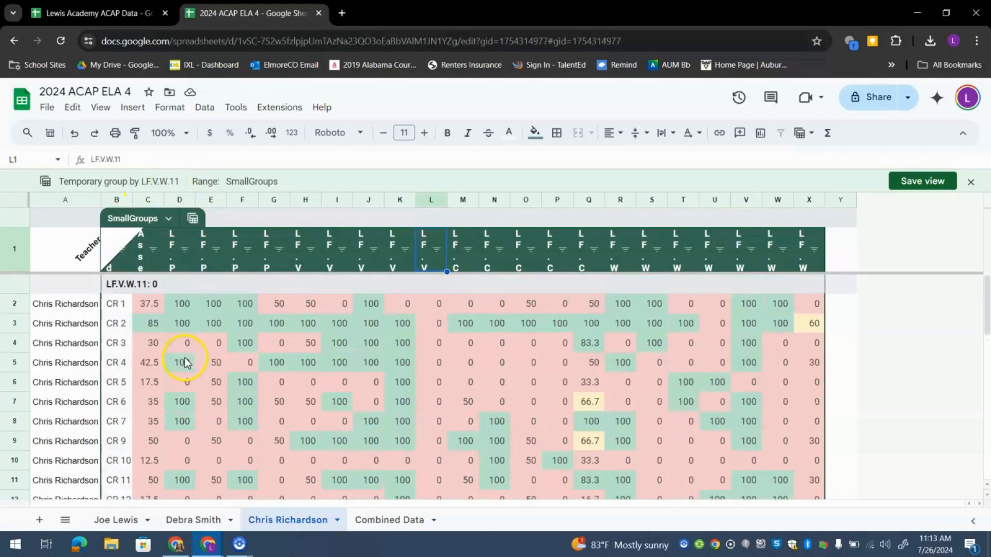
# Select student IDs CR 1 through CR 14 and CR 8, then minimize the spreadsheet to show MagicSchool
pyautogui.click(130, 302)
pyautogui.moveTo(125, 327); pyautogui.dragTo(122, 454)
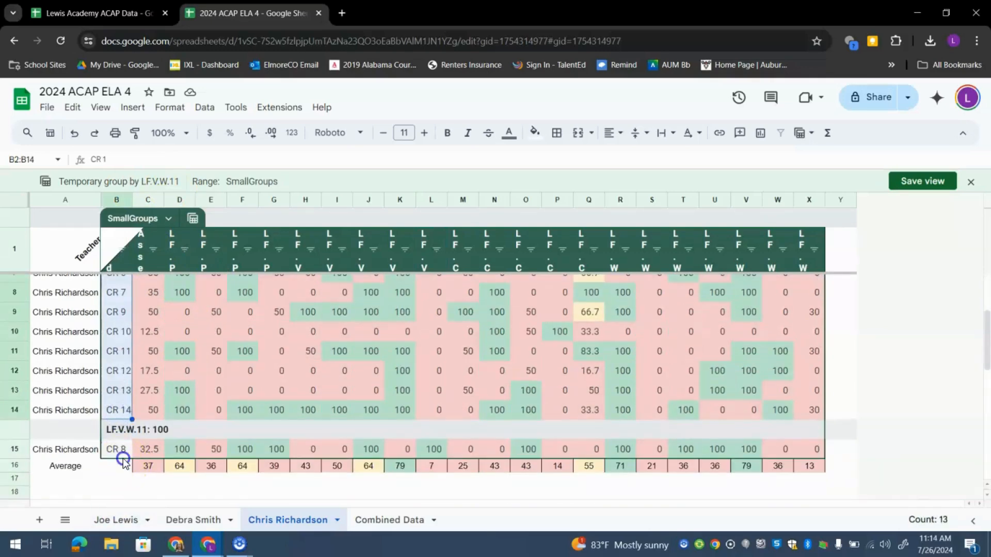
pyautogui.click(107, 453)
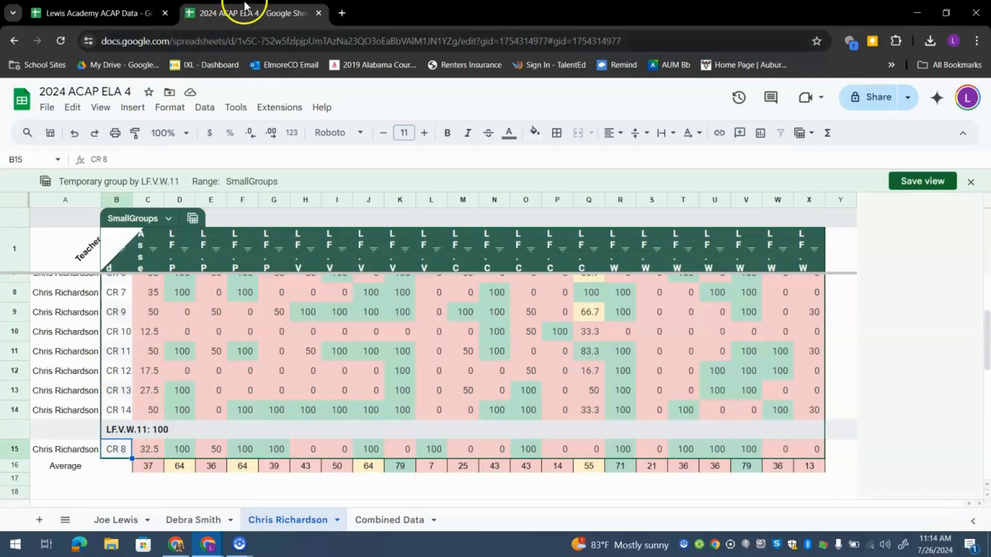
pyautogui.click(917, 13)
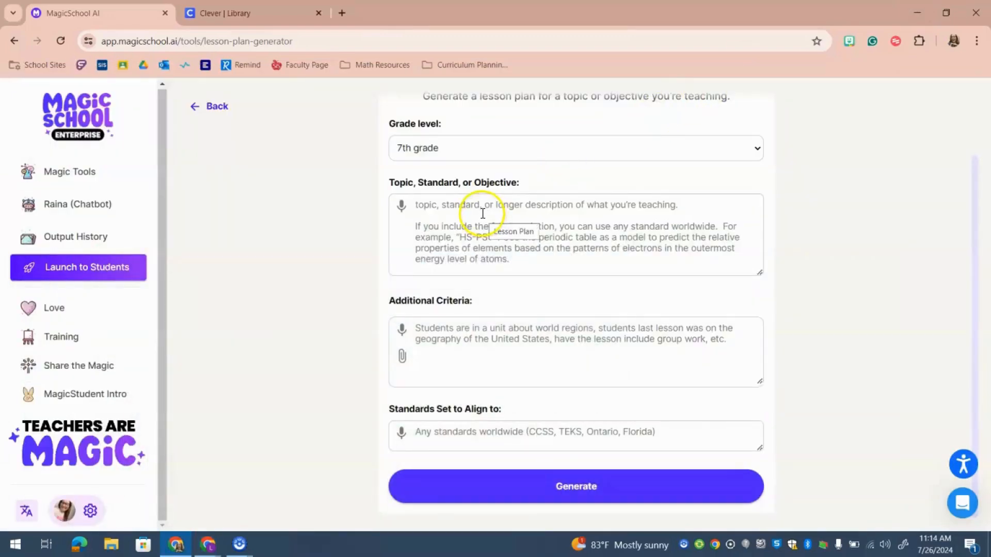
# Set grade level to 4th grade and paste 'LF.V.W.11 Use commonly misused words correctly in writing.' as the topic
pyautogui.click(437, 151)
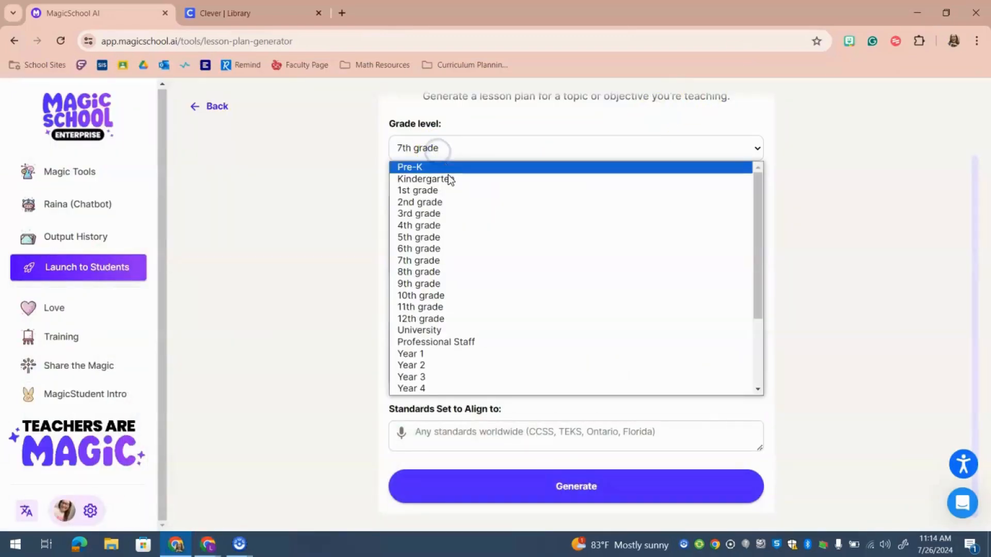
pyautogui.click(434, 226)
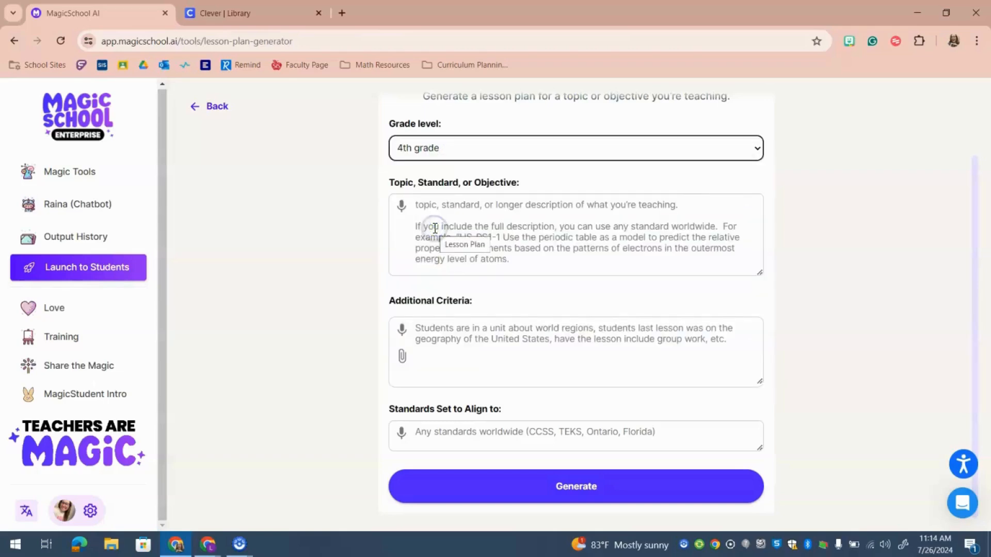
pyautogui.scroll(2, 434, 229)
pyautogui.scroll(-1, 433, 230)
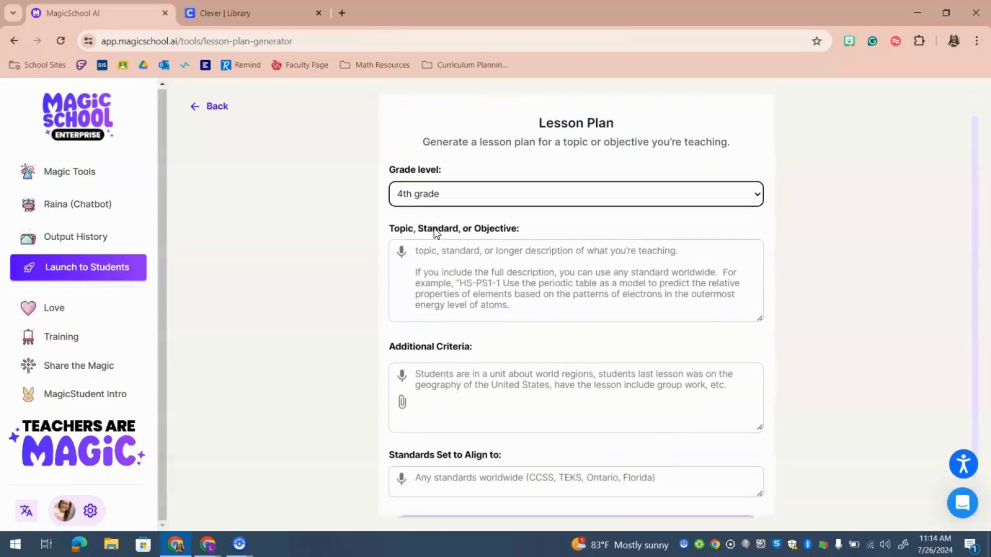
pyautogui.click(431, 270)
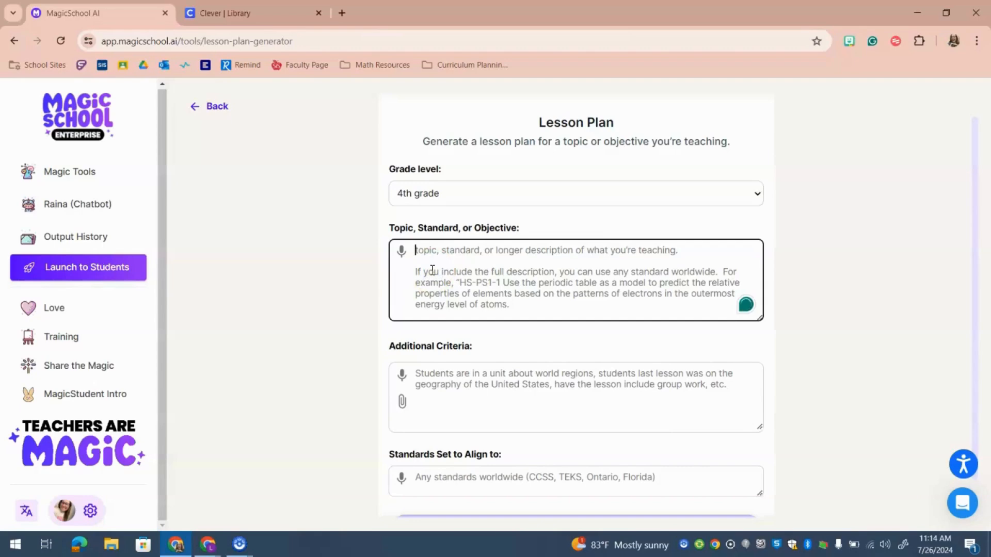
pyautogui.write('LF.V.W.11 Use commonly misused words correctly in writing.')
pyautogui.click(461, 257)
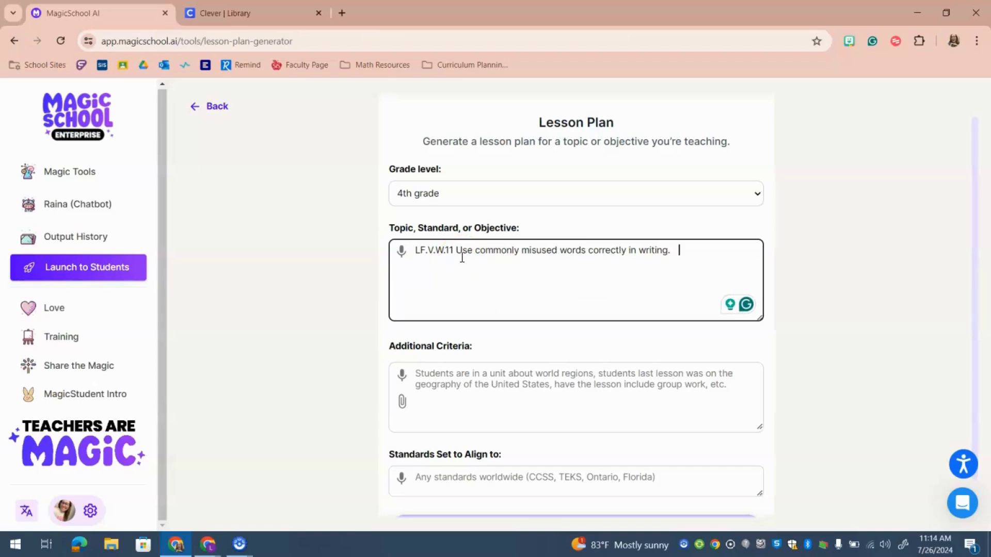
pyautogui.scroll(-1, 462, 257)
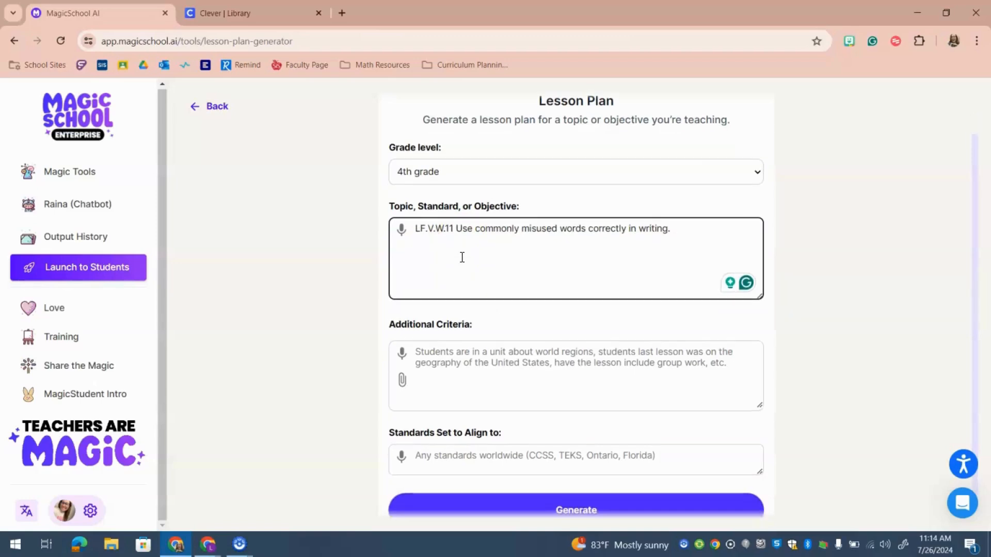
# Request small-group instruction plus independent activities, 30 minutes over 3 rotations, aligned to ALCOS standards
pyautogui.click(464, 353)
pyautogui.write('Students ')
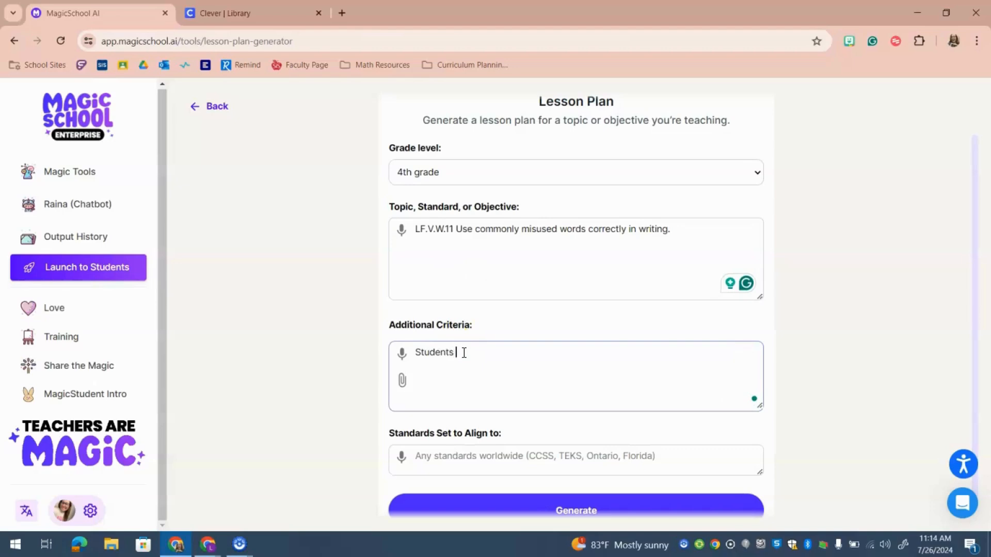
pyautogui.write('are preparing for state testi')
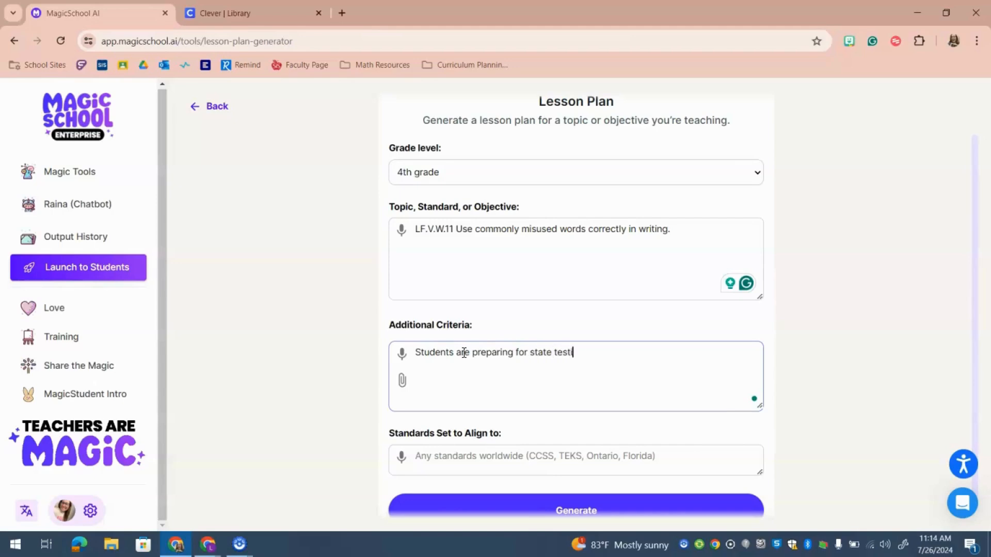
pyautogui.write('ng. Please provide some small')
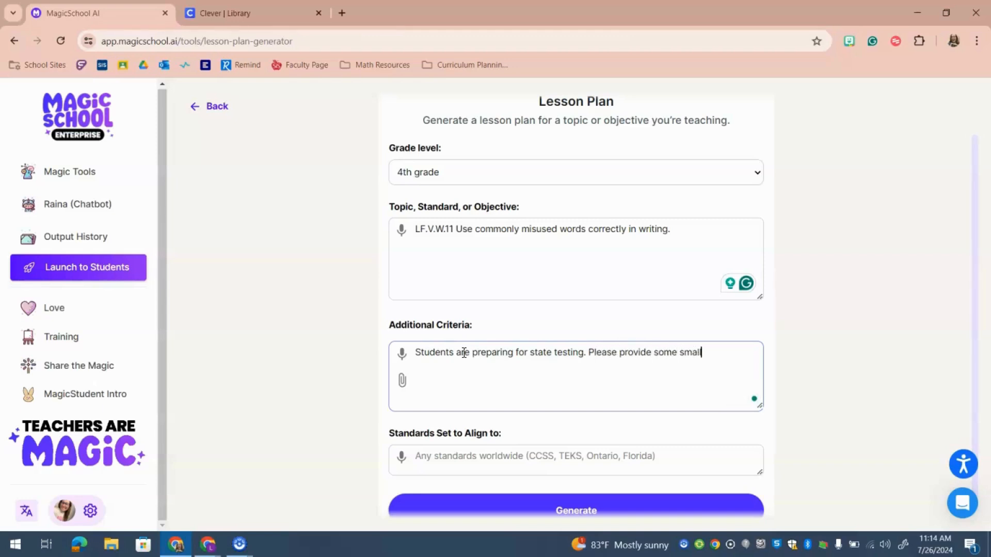
pyautogui.write(' group instruction as ')
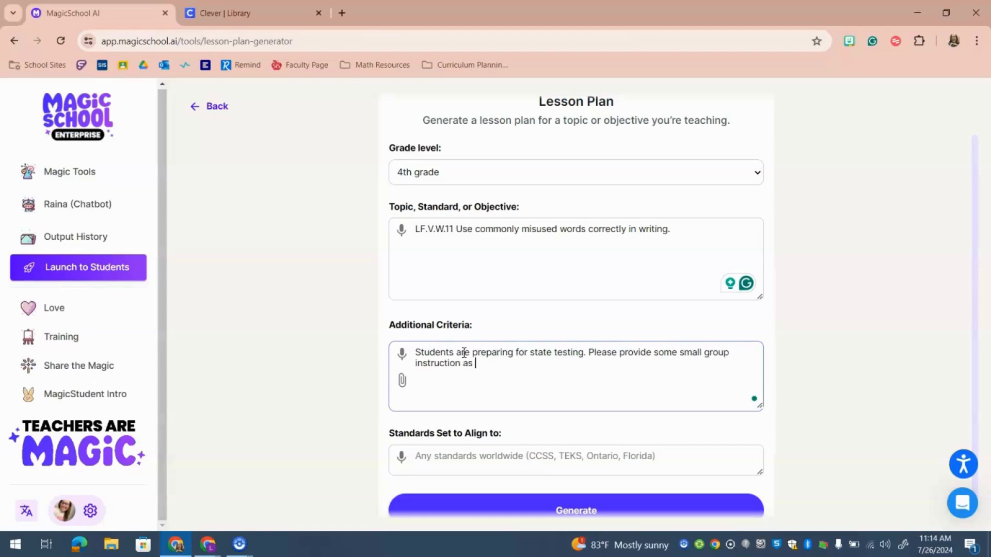
pyautogui.write('well as activities')
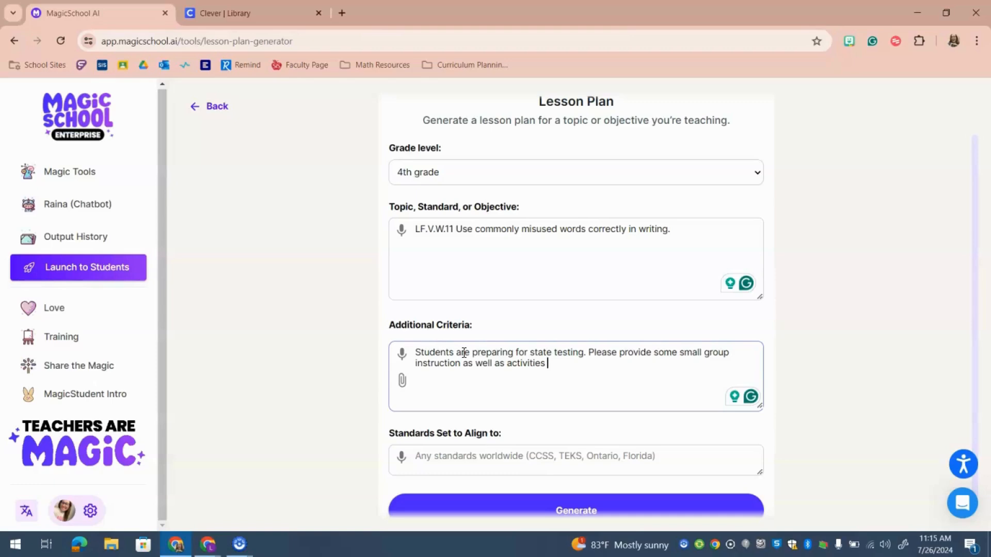
pyautogui.write('fo')
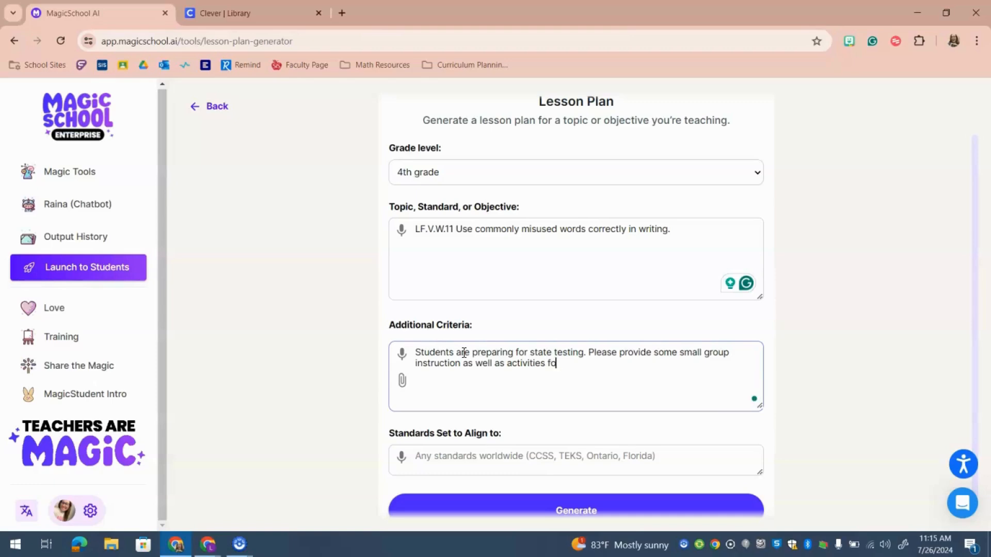
pyautogui.write('r students to complete when ')
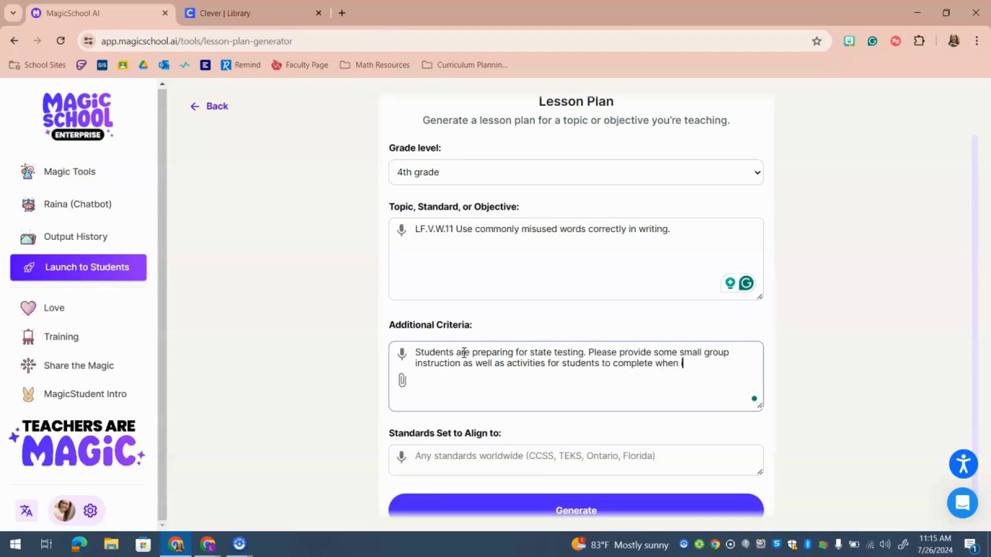
pyautogui.write('not participating in')
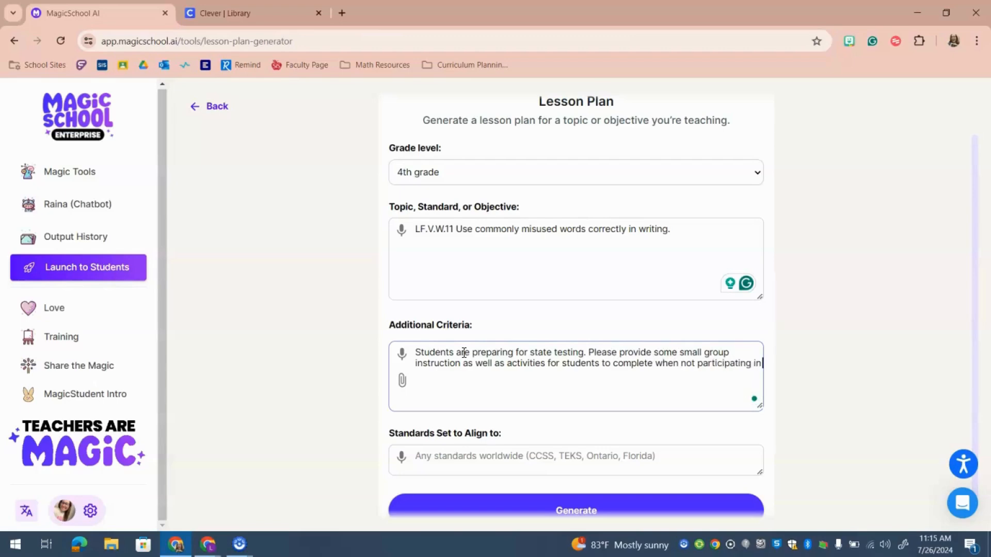
pyautogui.write(' small group. This should be')
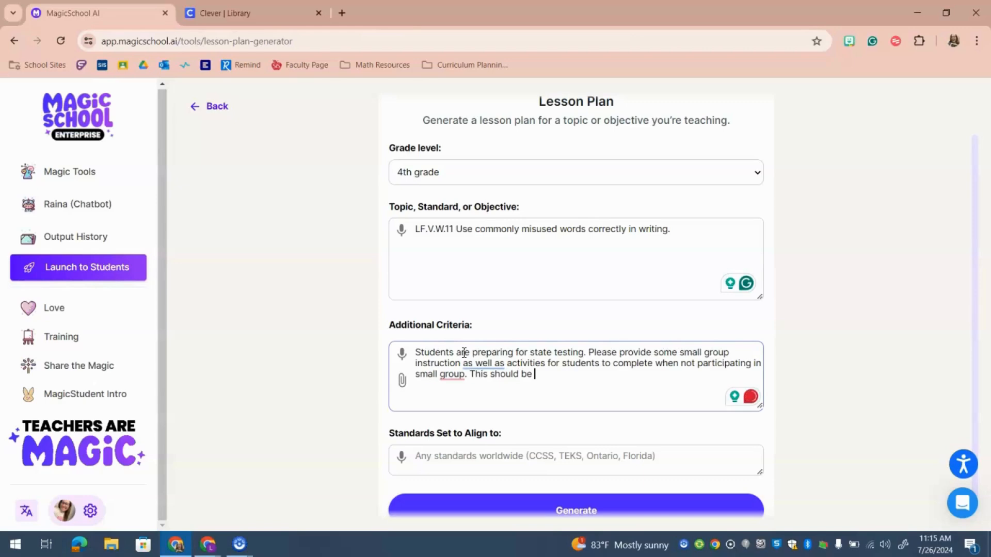
pyautogui.write(' 30 minutes ')
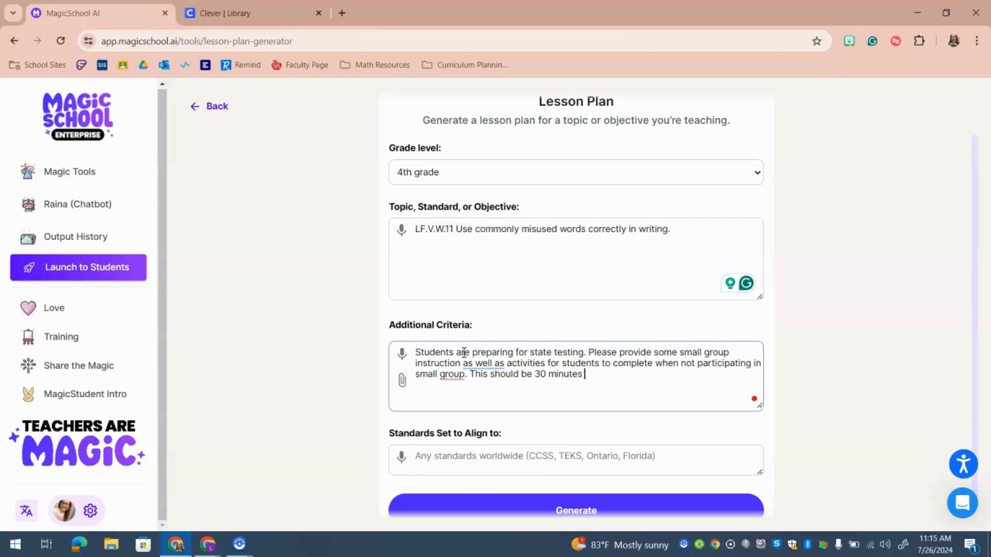
pyautogui.write('of instructional time')
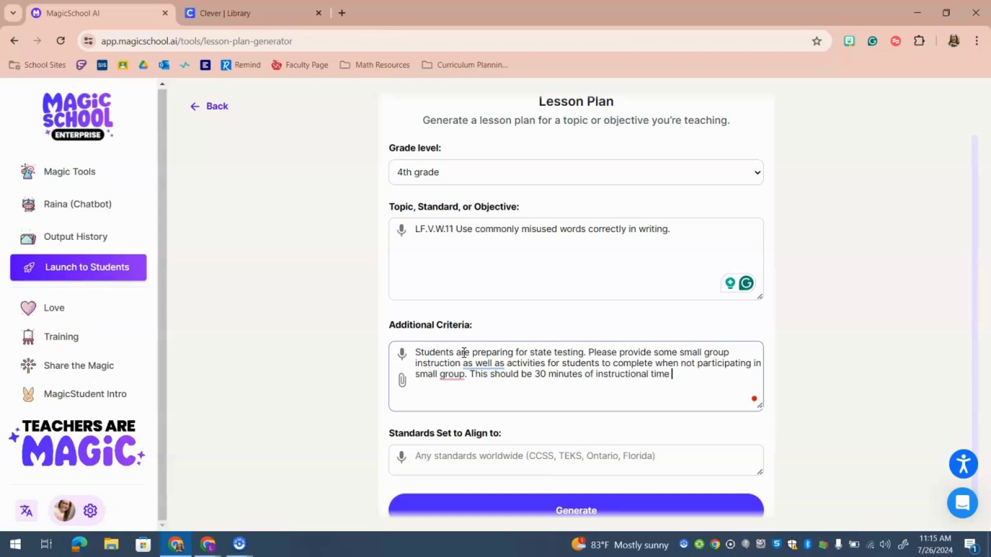
pyautogui.write('. for 3 rotations')
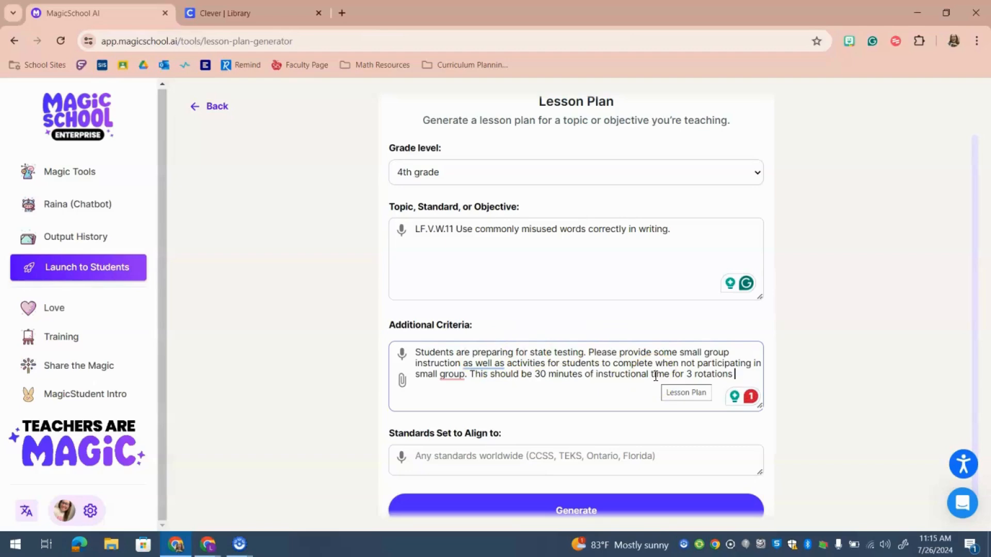
pyautogui.scroll(-1, 655, 376)
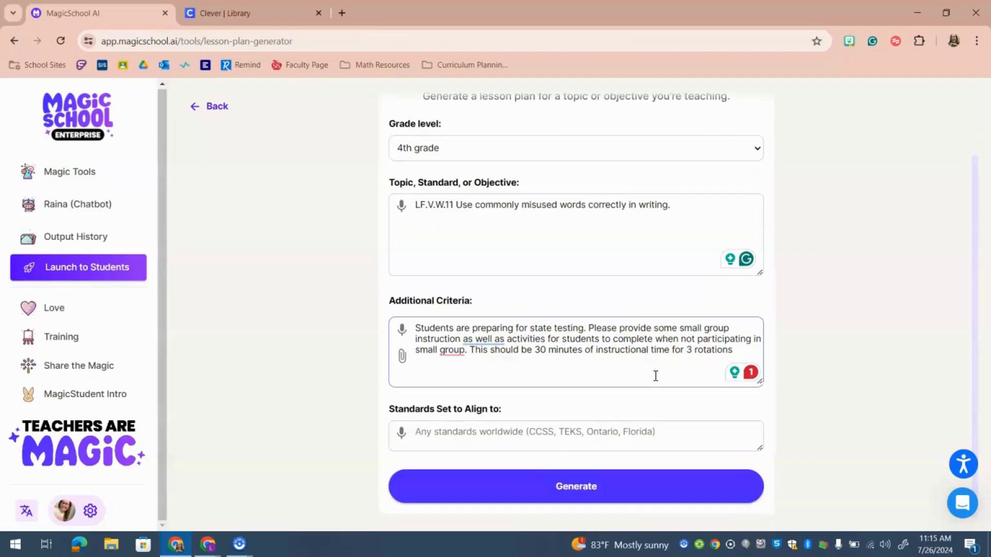
pyautogui.click(585, 436)
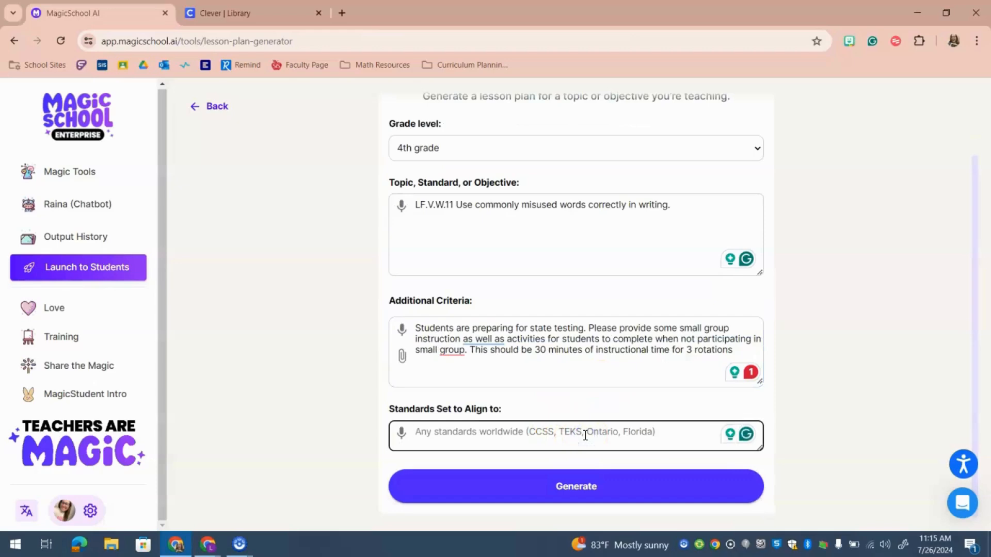
pyautogui.write('ALCOS')
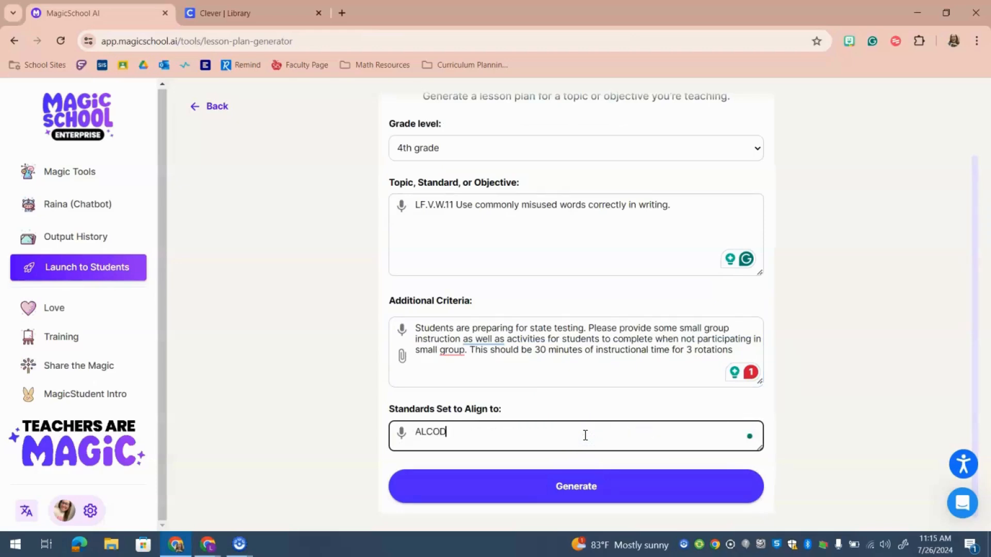
pyautogui.click(579, 490)
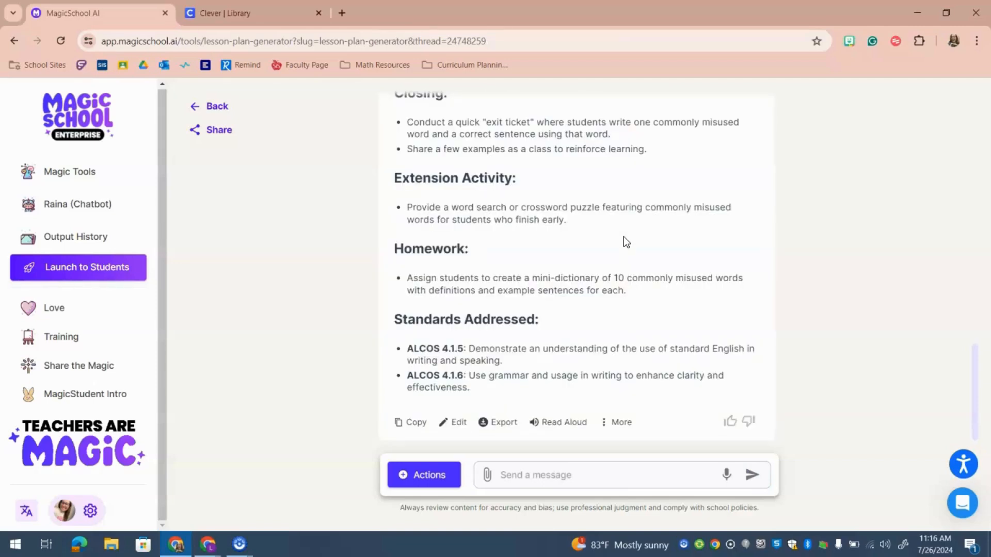
pyautogui.scroll(5, 623, 237)
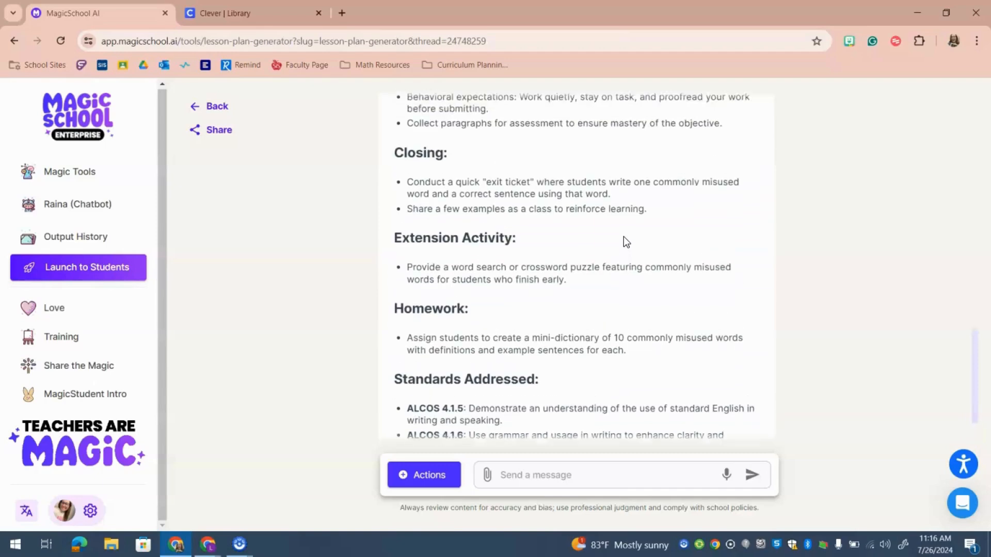
pyautogui.scroll(4, 624, 242)
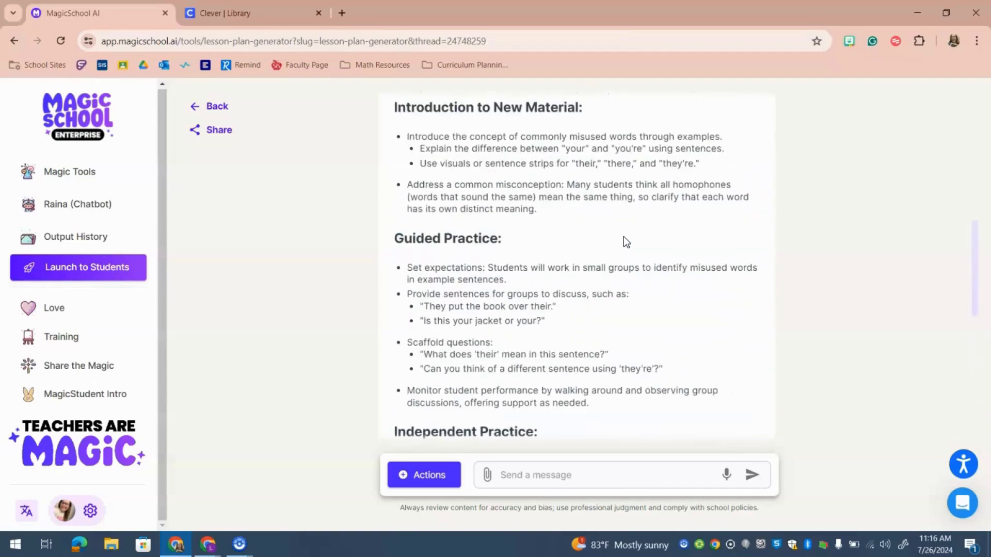
pyautogui.scroll(6, 625, 238)
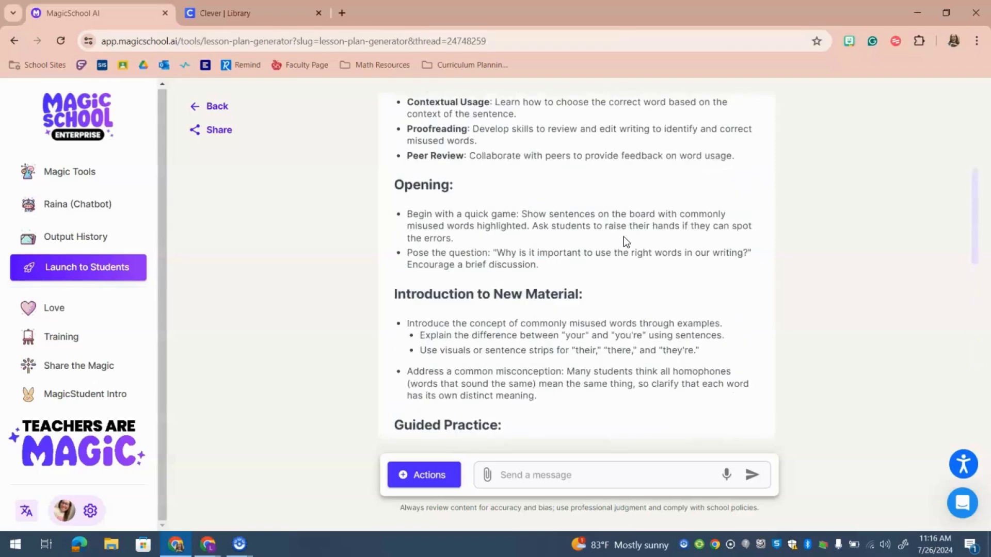
pyautogui.scroll(4, 625, 236)
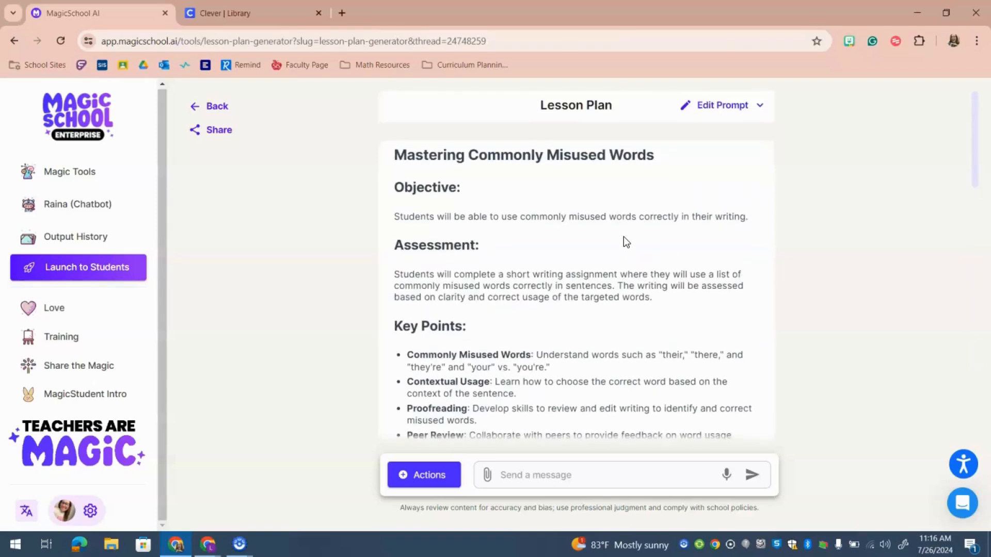
pyautogui.scroll(-2, 623, 236)
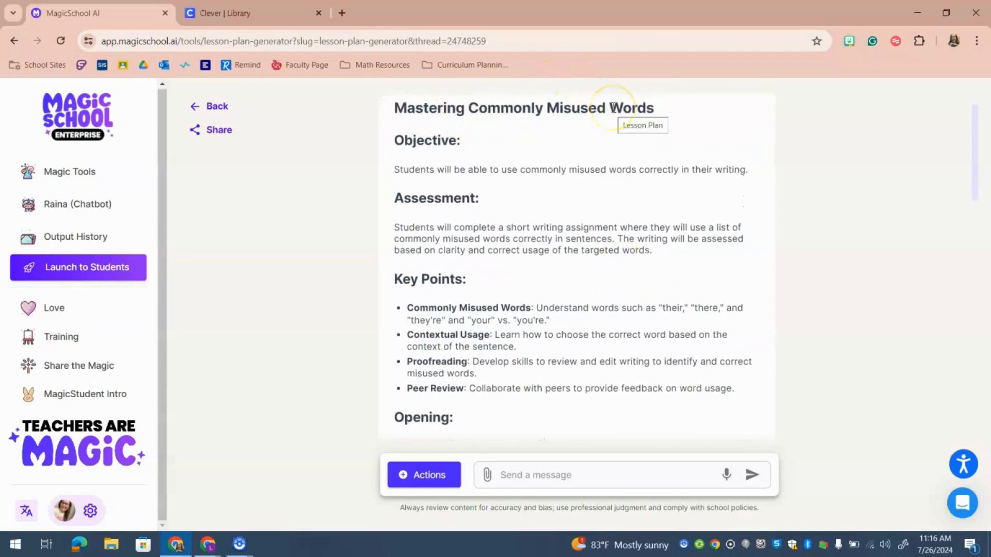
pyautogui.scroll(-1, 626, 298)
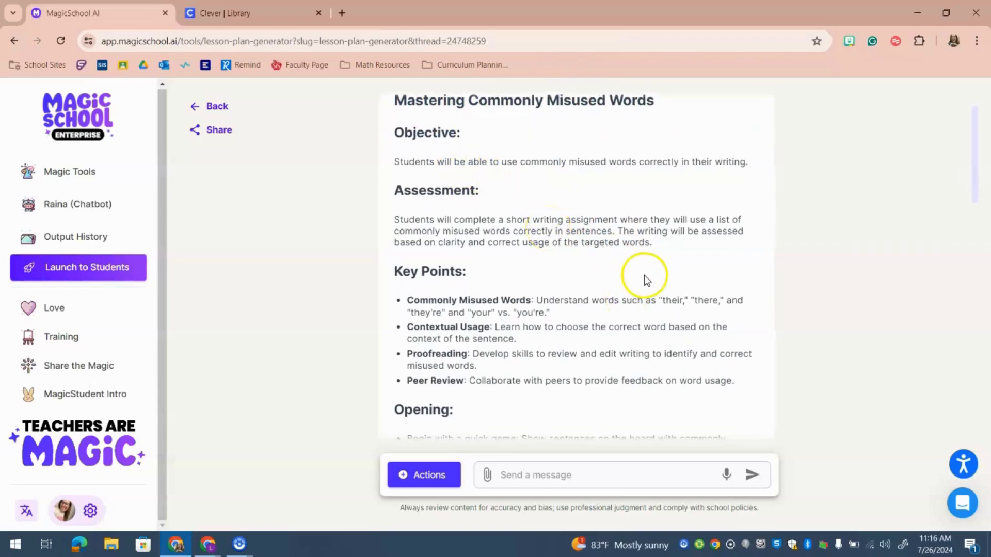
pyautogui.scroll(-1, 392, 269)
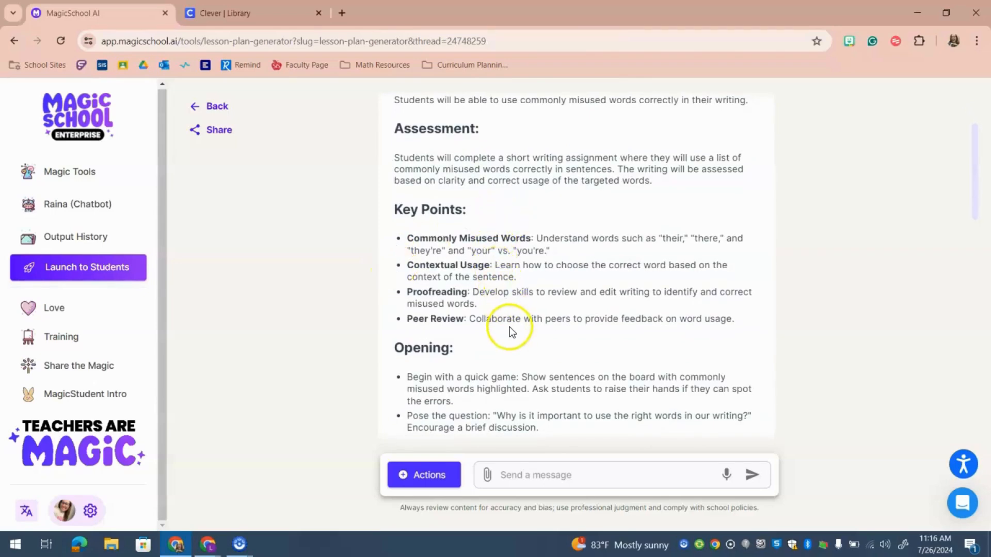
pyautogui.scroll(-1, 493, 316)
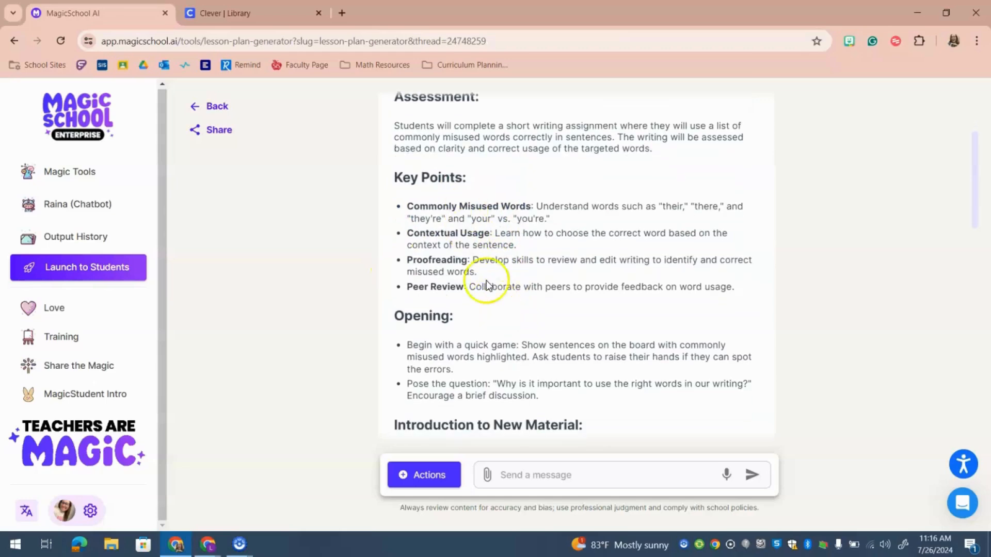
pyautogui.scroll(-2, 488, 335)
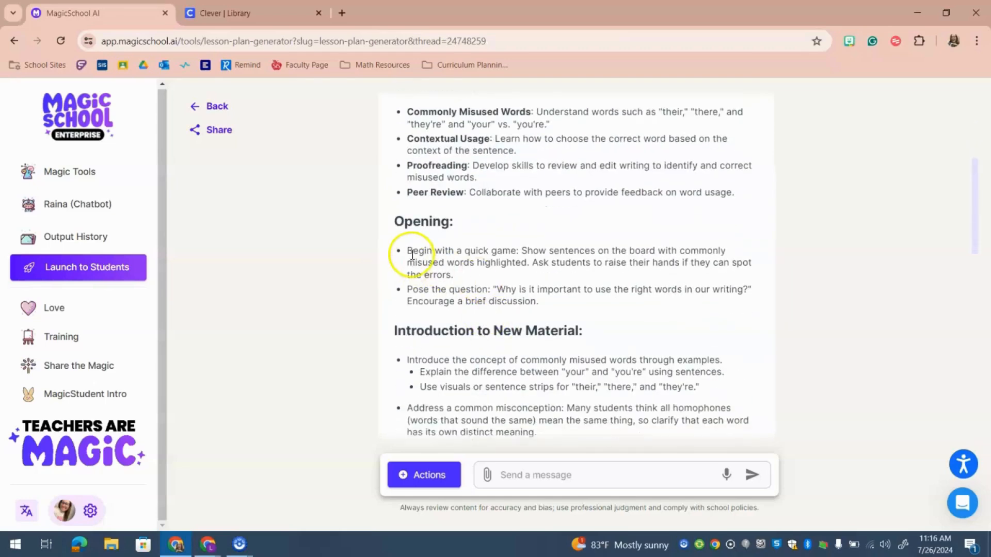
pyautogui.scroll(-2, 549, 316)
pyautogui.scroll(-3, 549, 319)
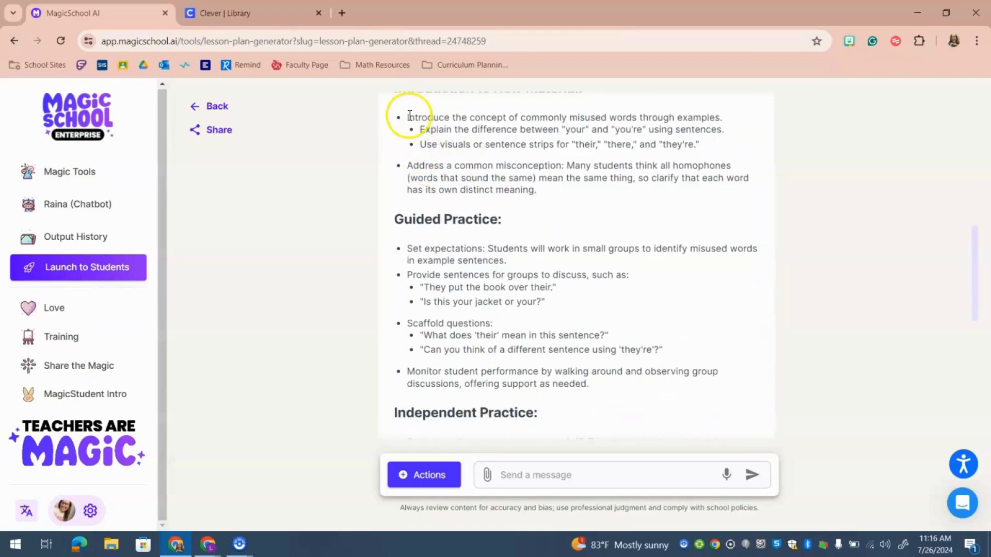
pyautogui.moveTo(394, 115); pyautogui.dragTo(566, 199)
pyautogui.click(540, 254)
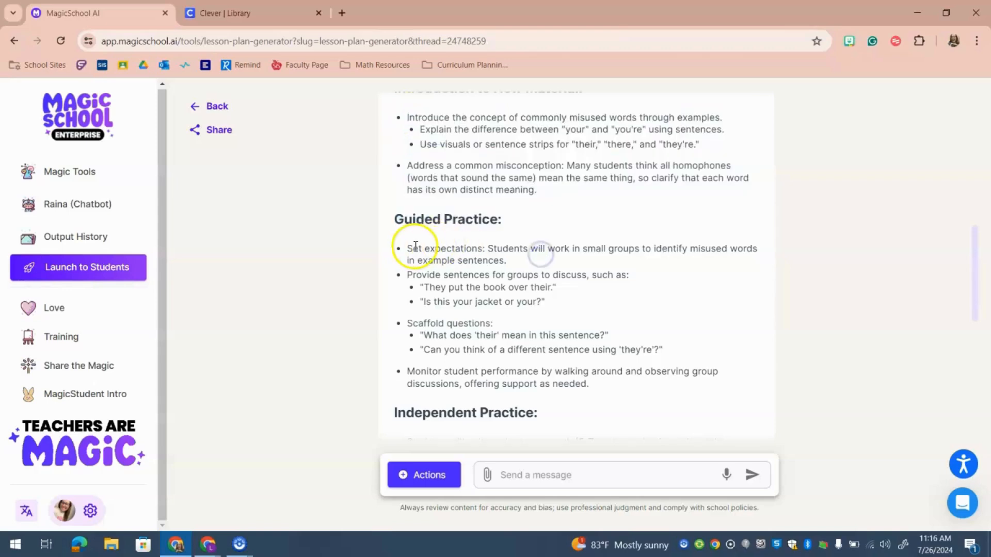
pyautogui.scroll(-2, 572, 341)
pyautogui.scroll(-2, 572, 342)
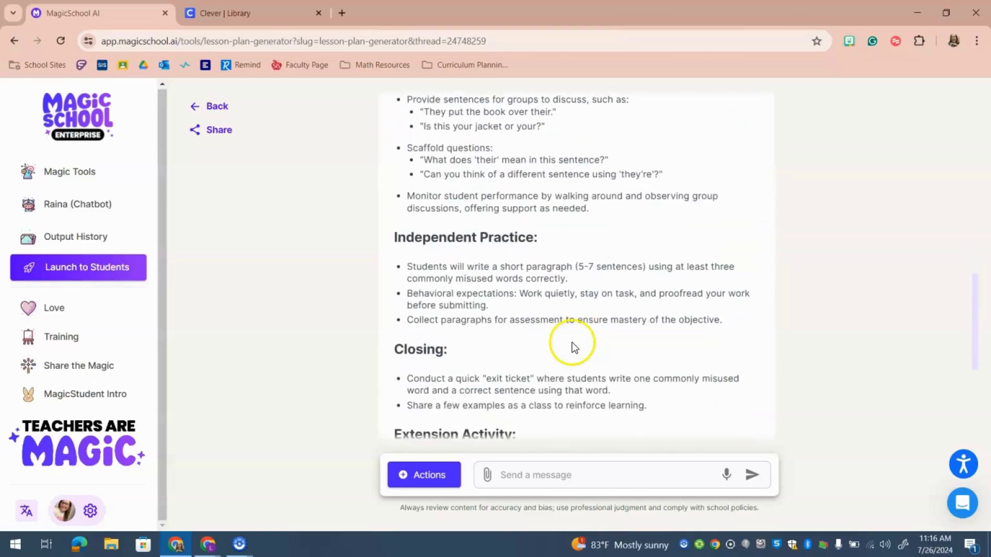
pyautogui.scroll(-4, 519, 320)
pyautogui.scroll(-1, 521, 319)
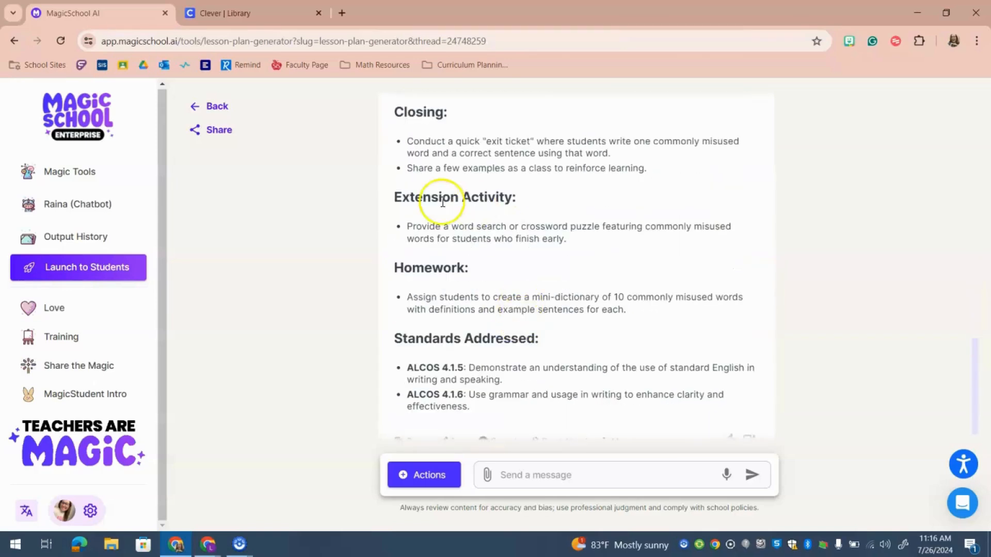
pyautogui.moveTo(406, 226); pyautogui.dragTo(587, 237)
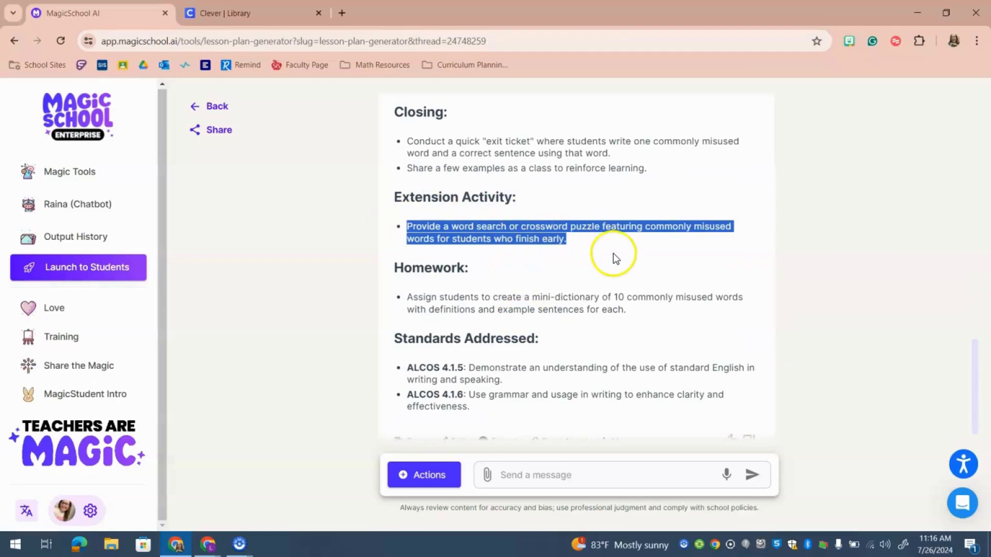
pyautogui.click(622, 239)
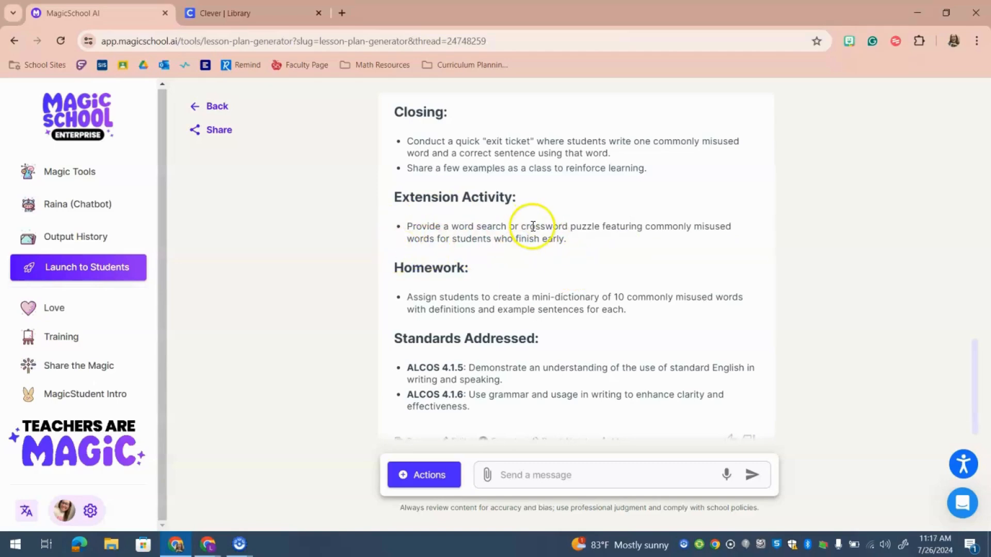
pyautogui.scroll(-1, 615, 327)
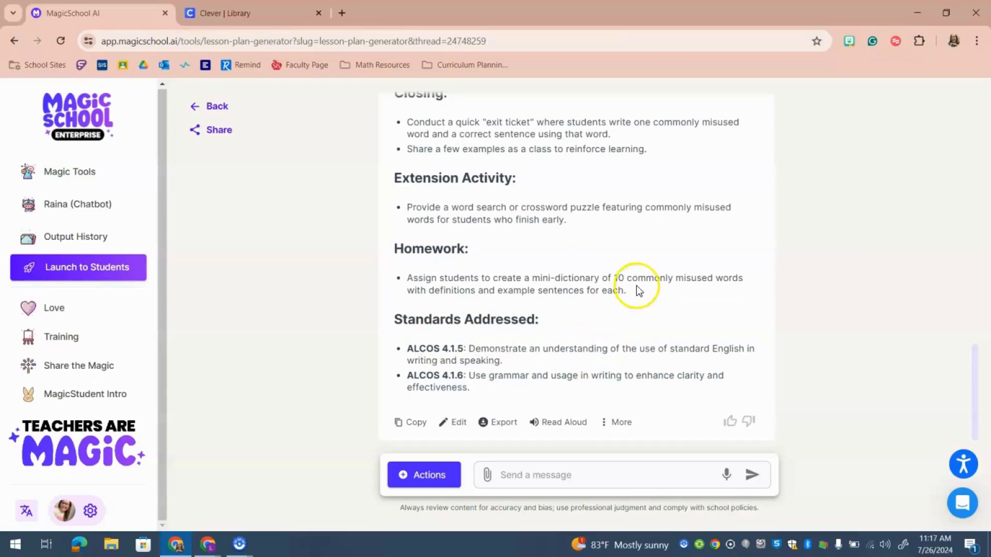
pyautogui.scroll(1, 636, 286)
pyautogui.scroll(15, 637, 285)
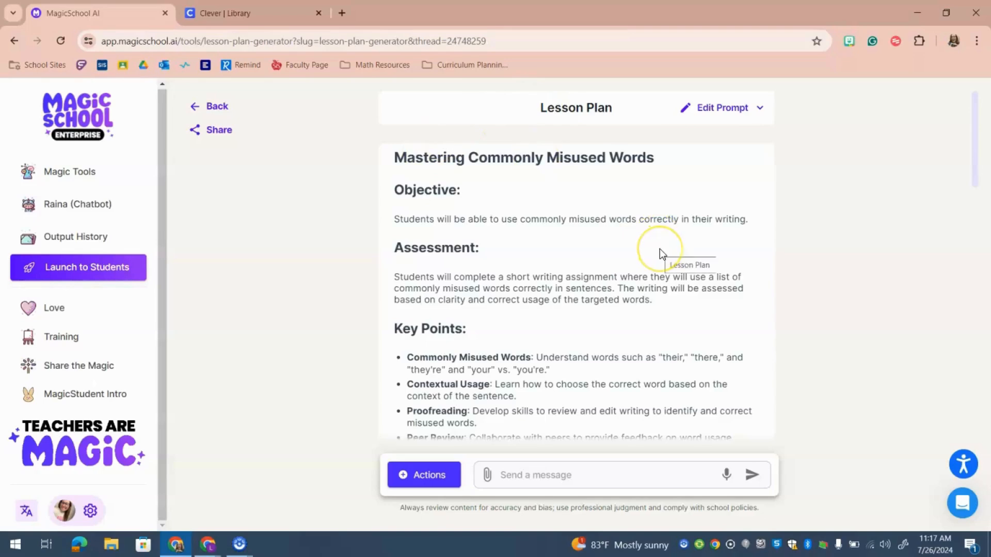
pyautogui.scroll(-1, 650, 266)
pyautogui.scroll(1, 639, 277)
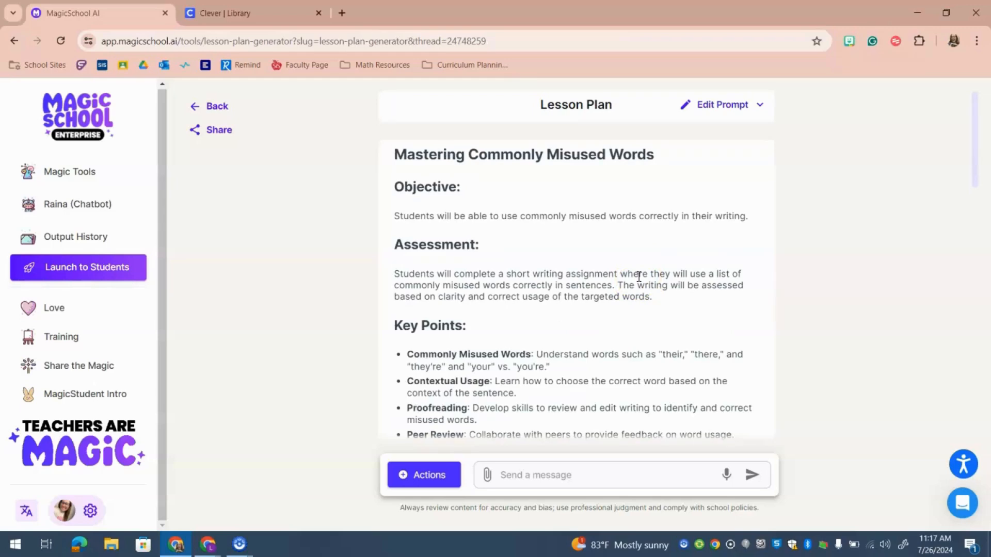
# Minimize the MagicSchool and course document windows and bring up the '2024 ACAP ELA 4 - Google Sheets' window
pyautogui.click(927, 15)
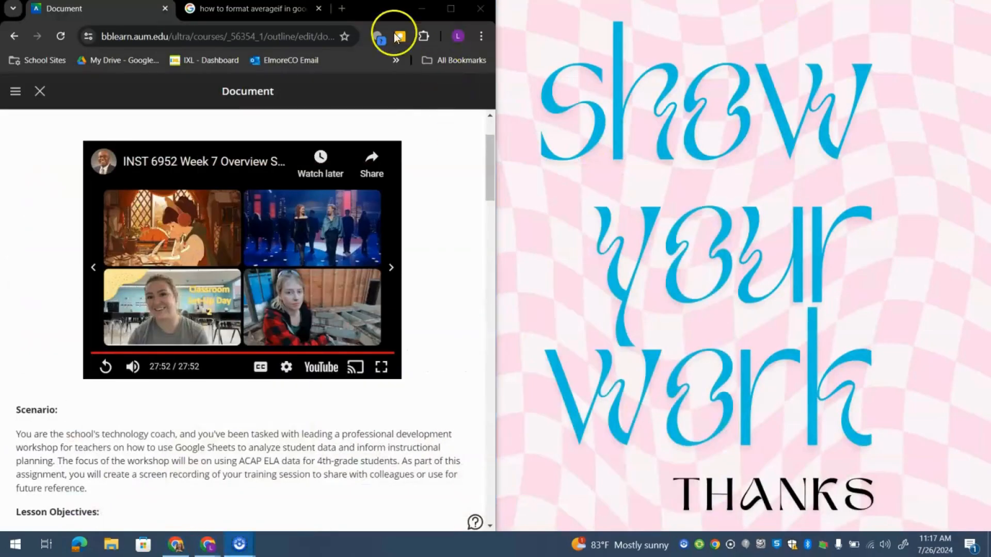
pyautogui.click(421, 7)
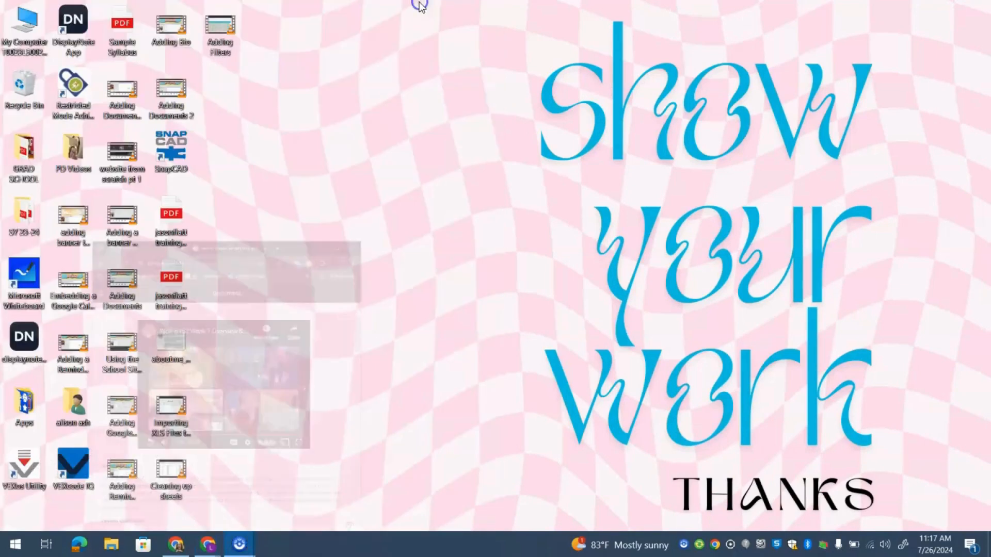
pyautogui.click(115, 548)
pyautogui.click(206, 543)
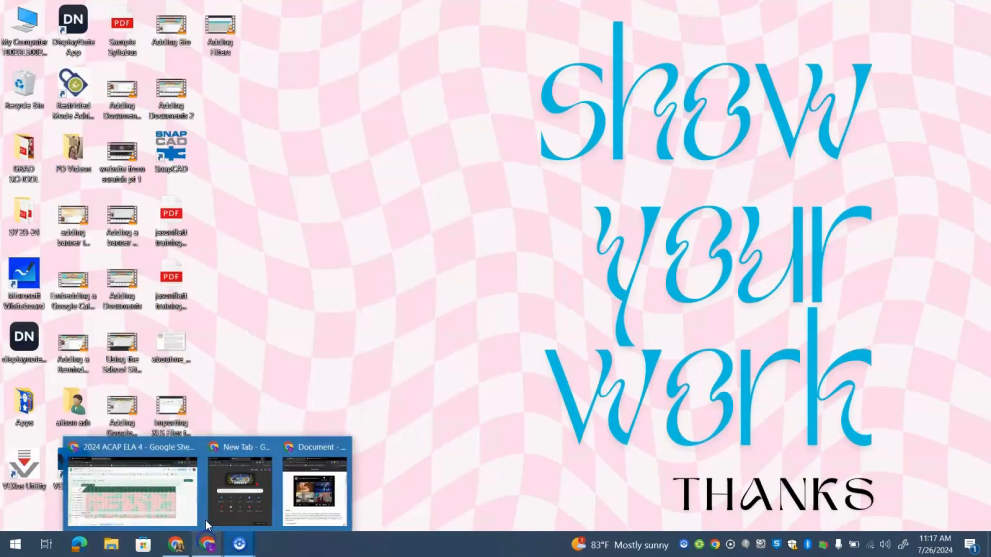
pyautogui.click(150, 494)
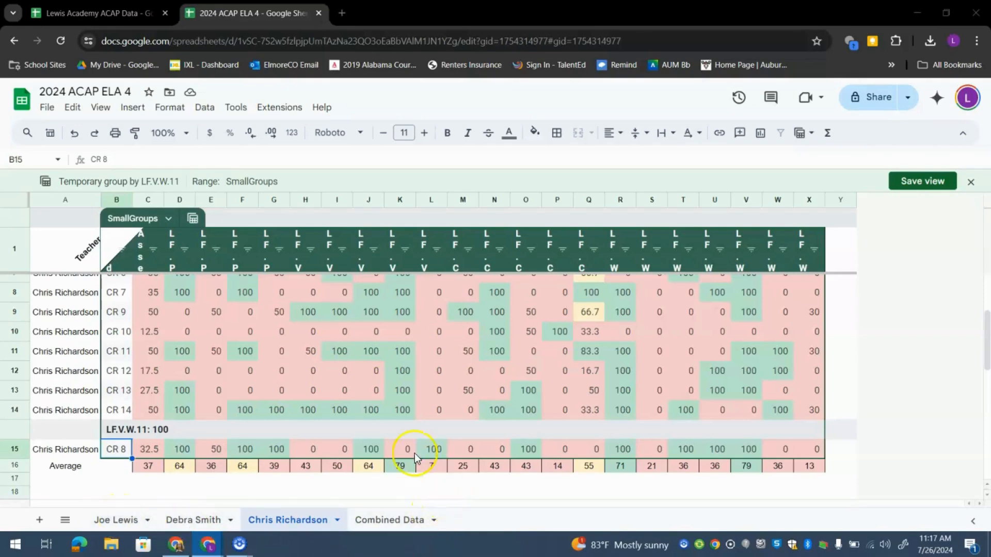
# Select CR 12's score cell C12, then switch to the Combined Data sheet and select cell I21
pyautogui.scroll(1, 341, 454)
pyautogui.scroll(1, 339, 454)
pyautogui.click(135, 433)
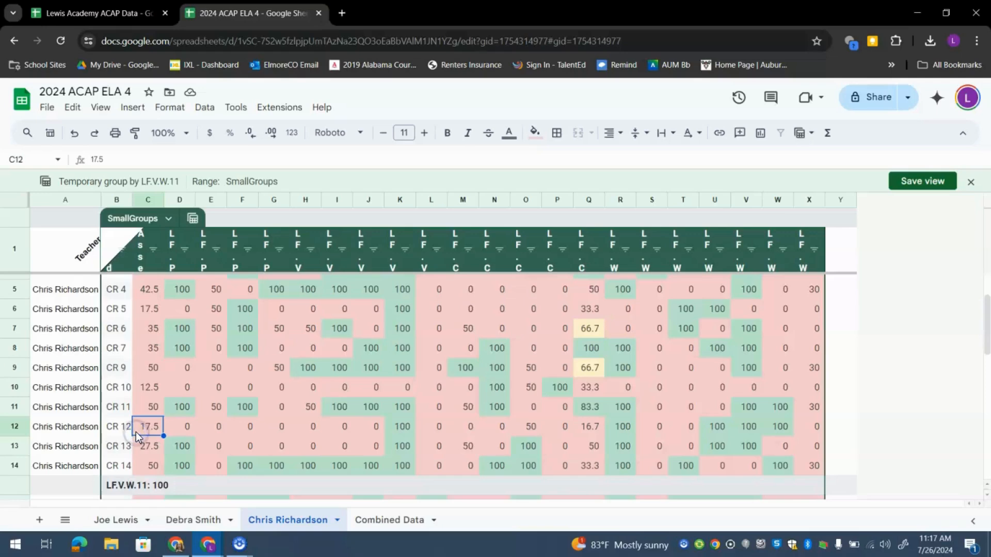
pyautogui.scroll(2, 135, 432)
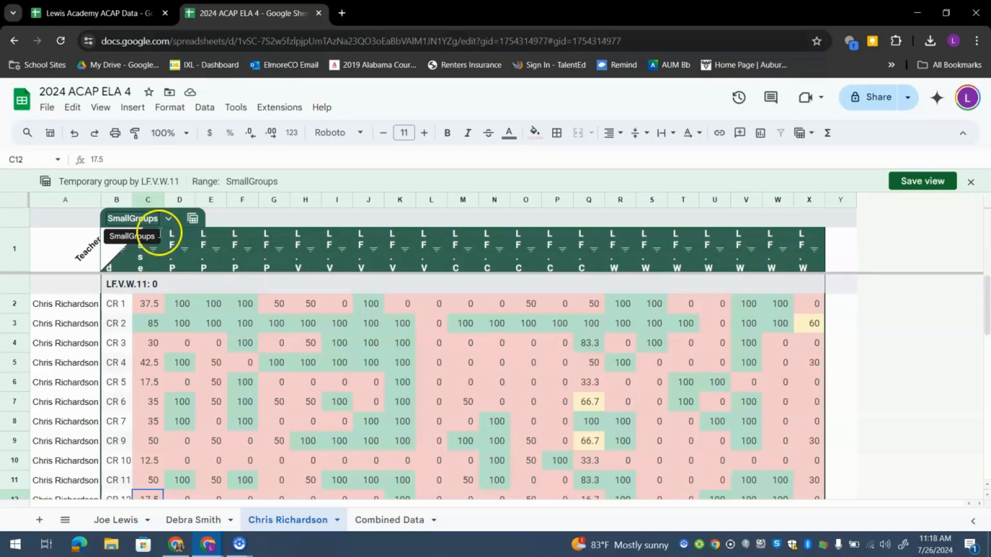
pyautogui.click(370, 518)
pyautogui.click(309, 493)
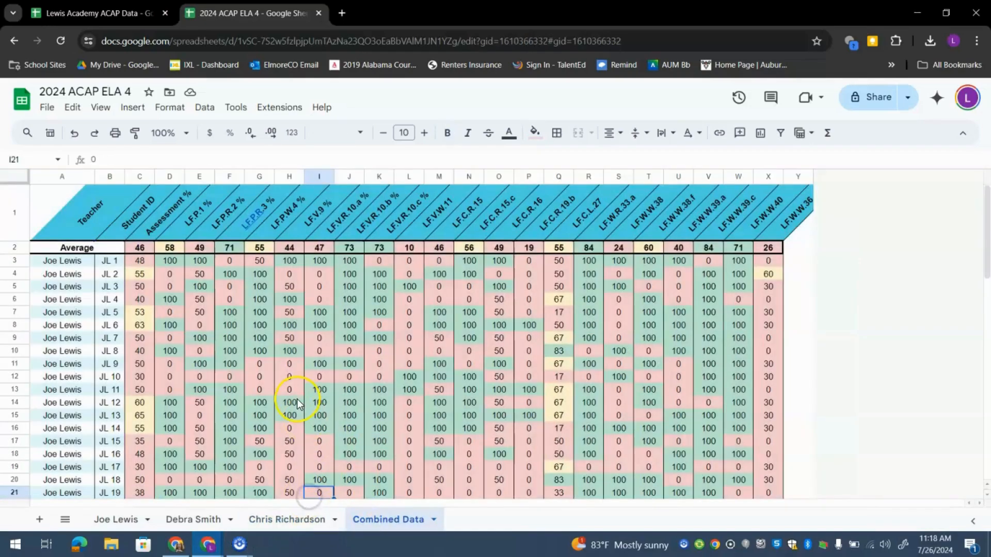